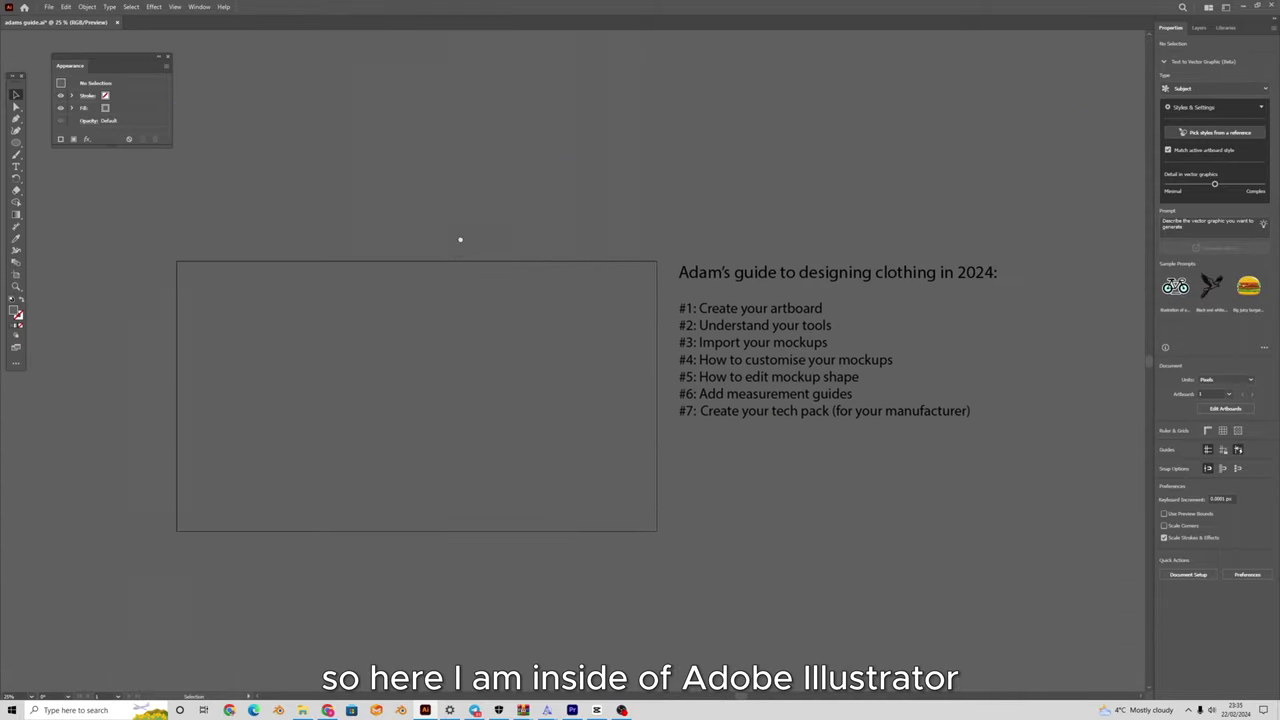
# Create a new 1920 x 1080 px document in pixels with landscape orientation, one artboard and RGB Color mode.
pyautogui.scroll(-2, 537, 234)
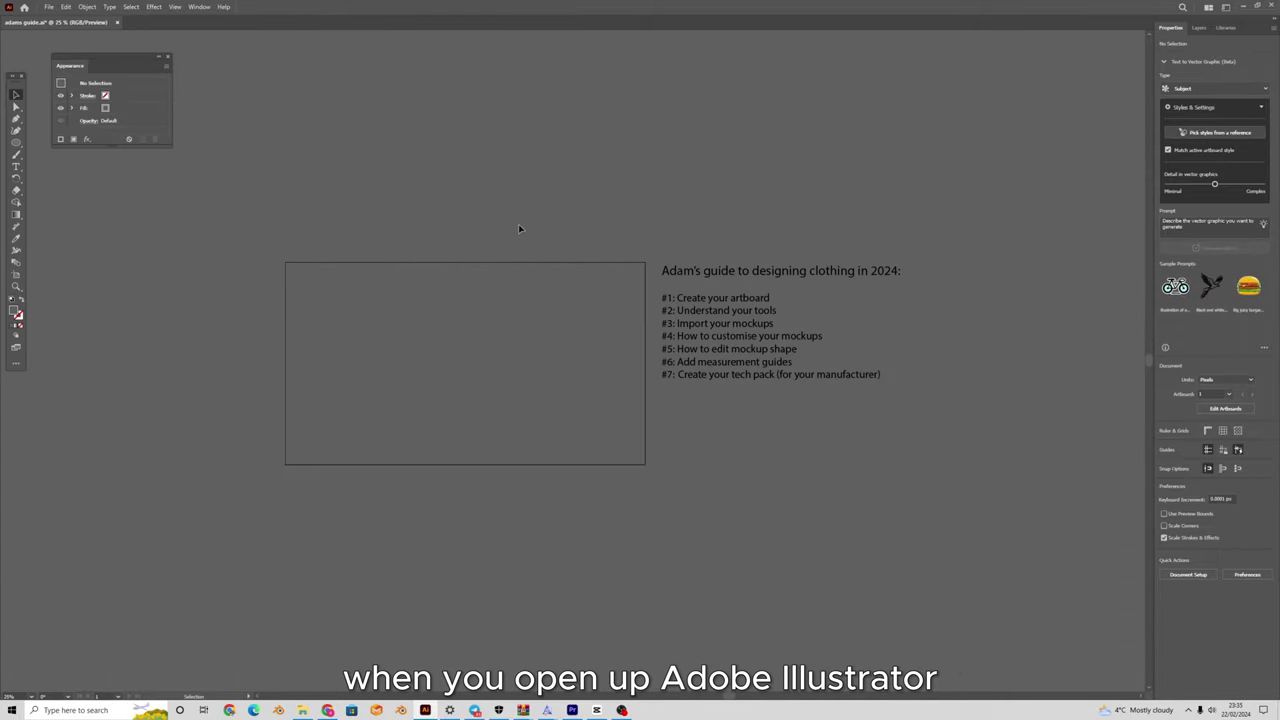
pyautogui.hotkey('ctrl', 'n')
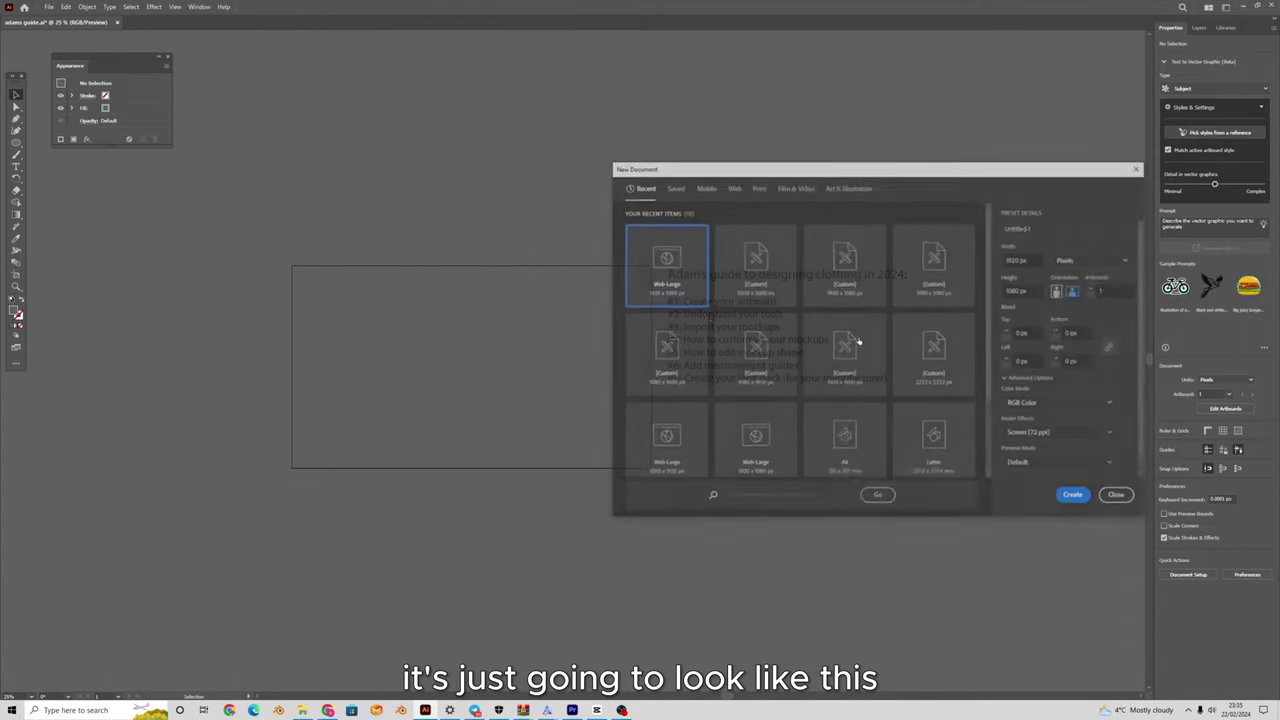
pyautogui.moveTo(762, 172); pyautogui.dragTo(330, 158)
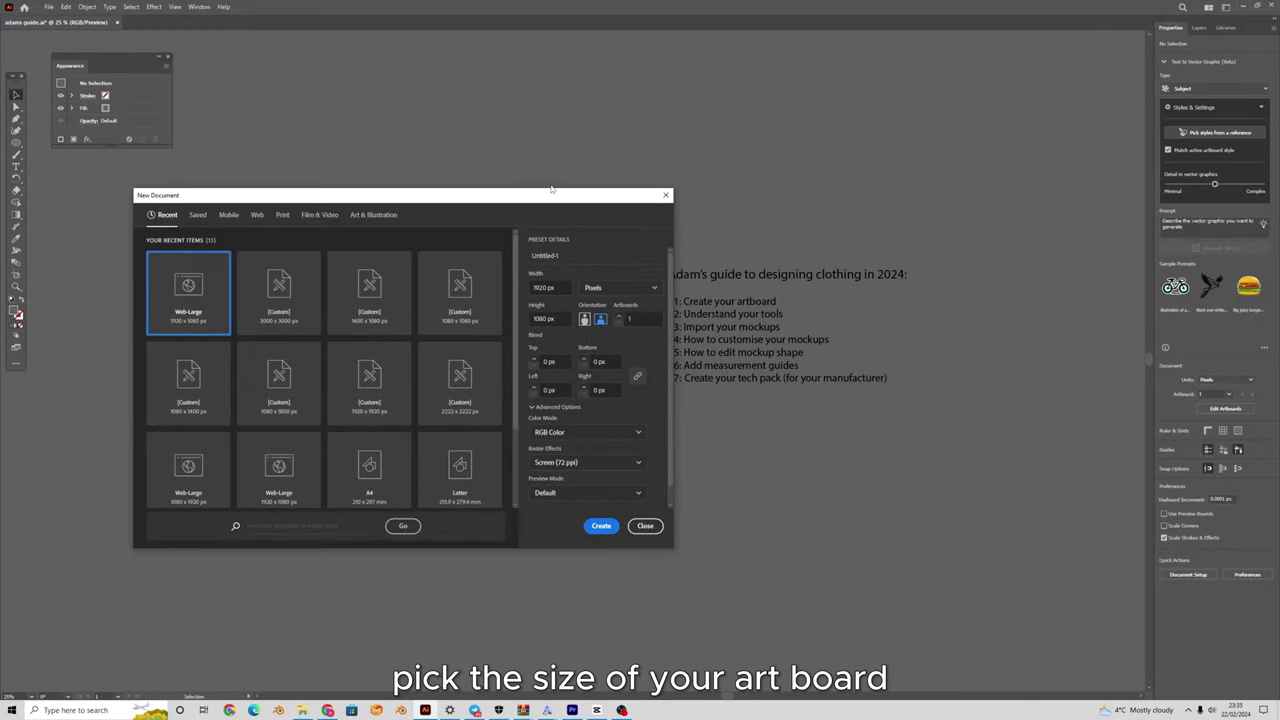
pyautogui.moveTo(551, 188); pyautogui.dragTo(582, 148)
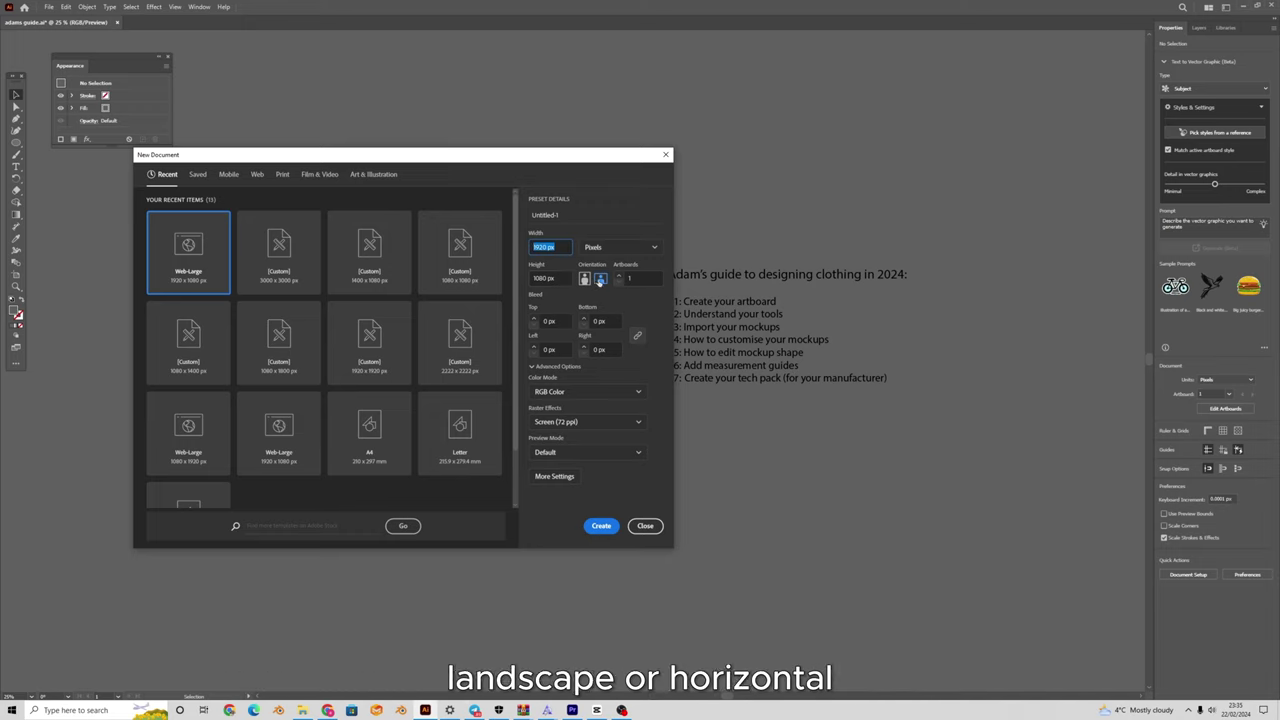
pyautogui.click(601, 280)
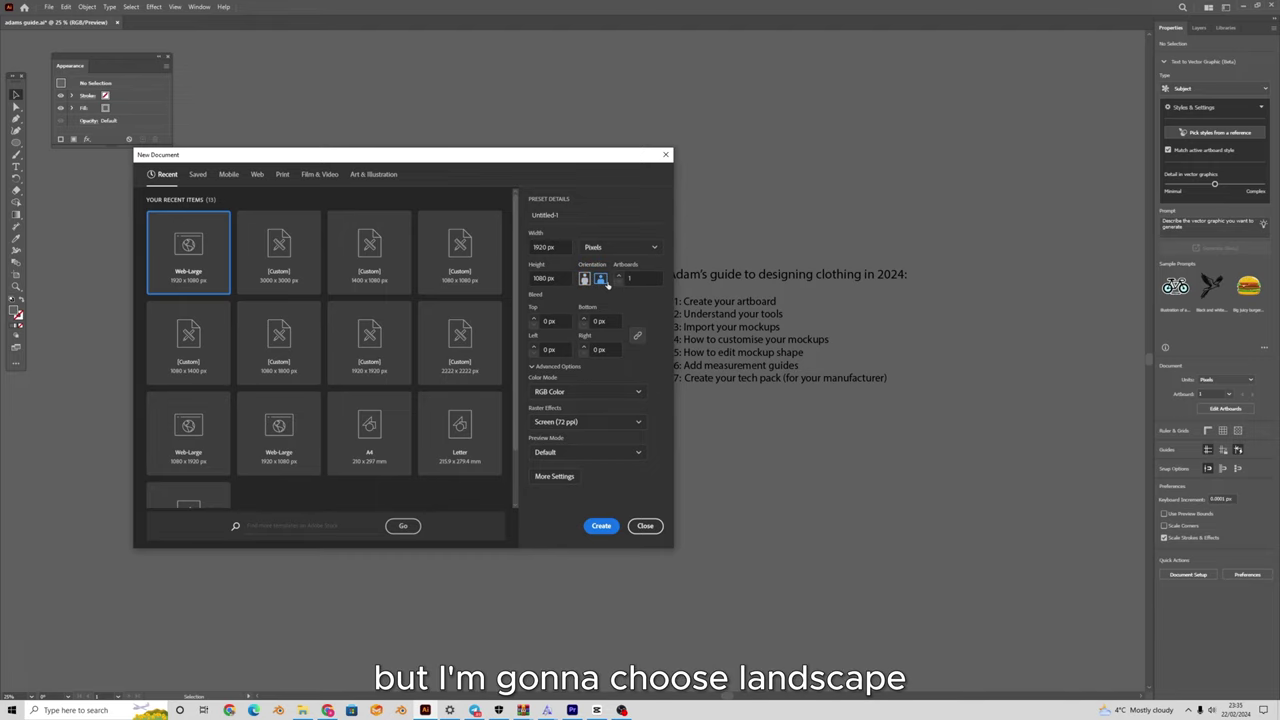
pyautogui.click(601, 526)
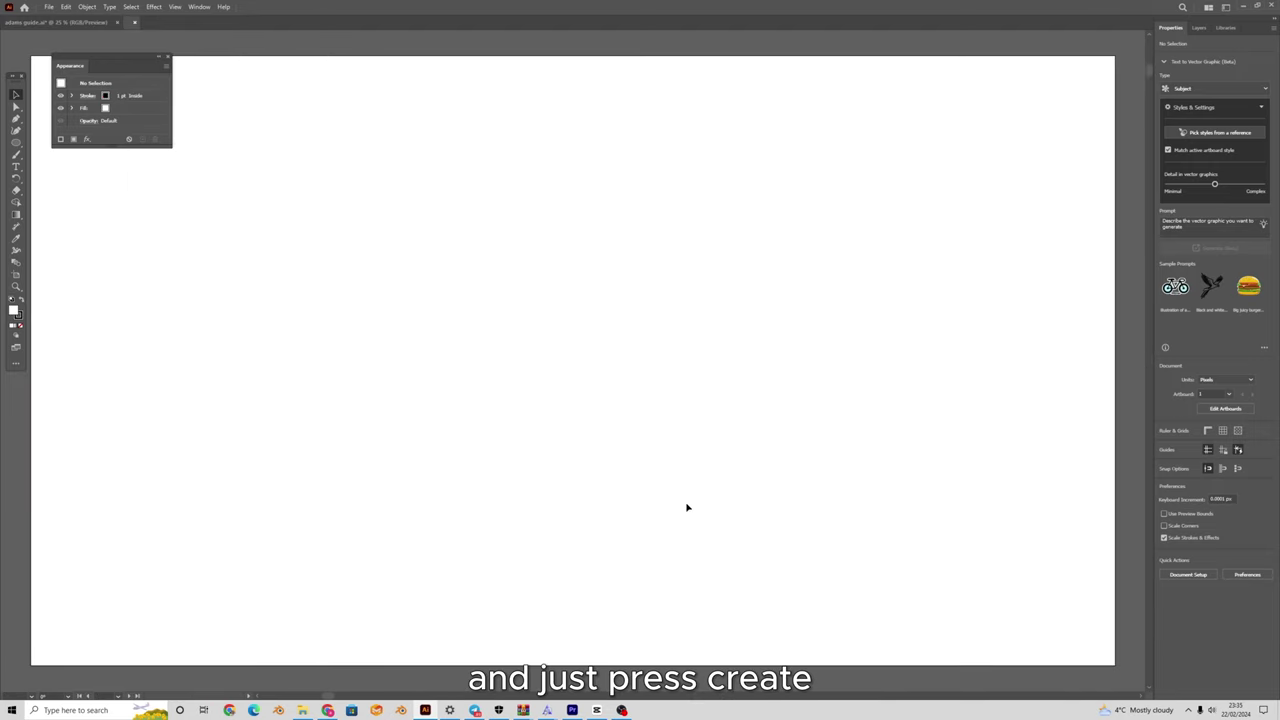
pyautogui.scroll(-2, 521, 352)
pyautogui.moveTo(521, 352); pyautogui.dragTo(524, 354)
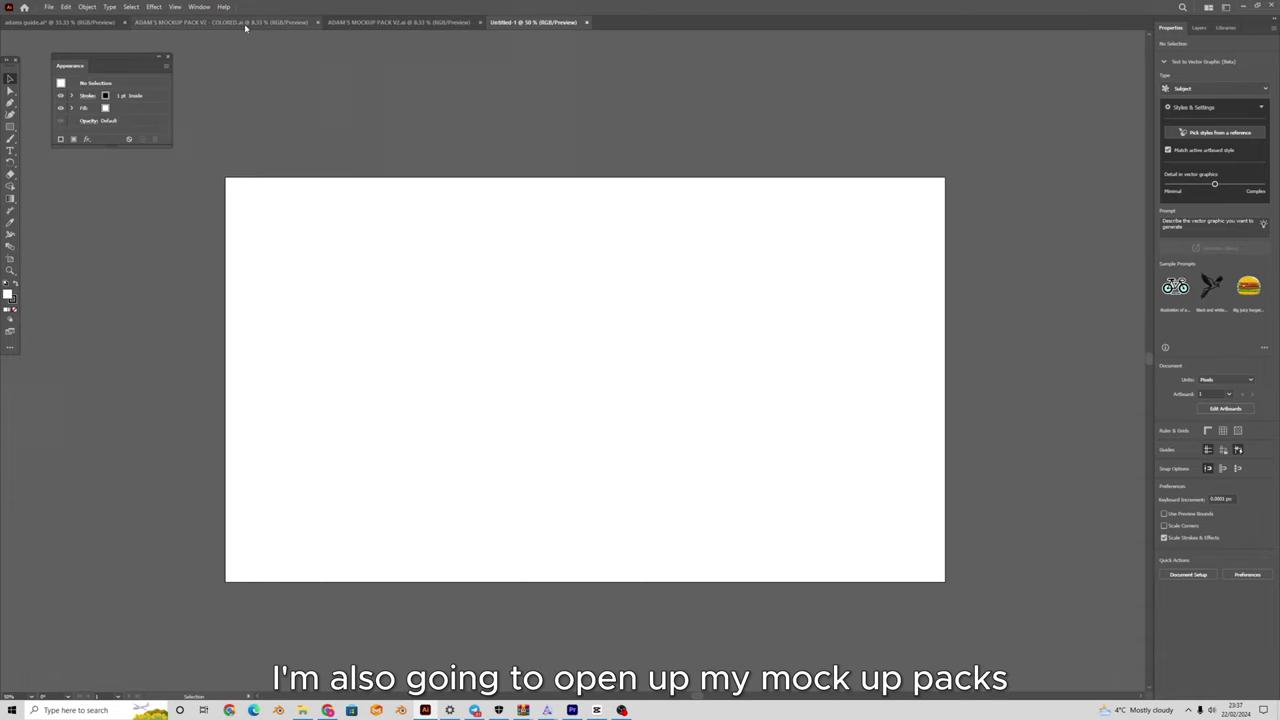
# Compare the gray and colored versions of the V2 mockup pack, ending on the colored one.
pyautogui.click(250, 24)
pyautogui.click(377, 23)
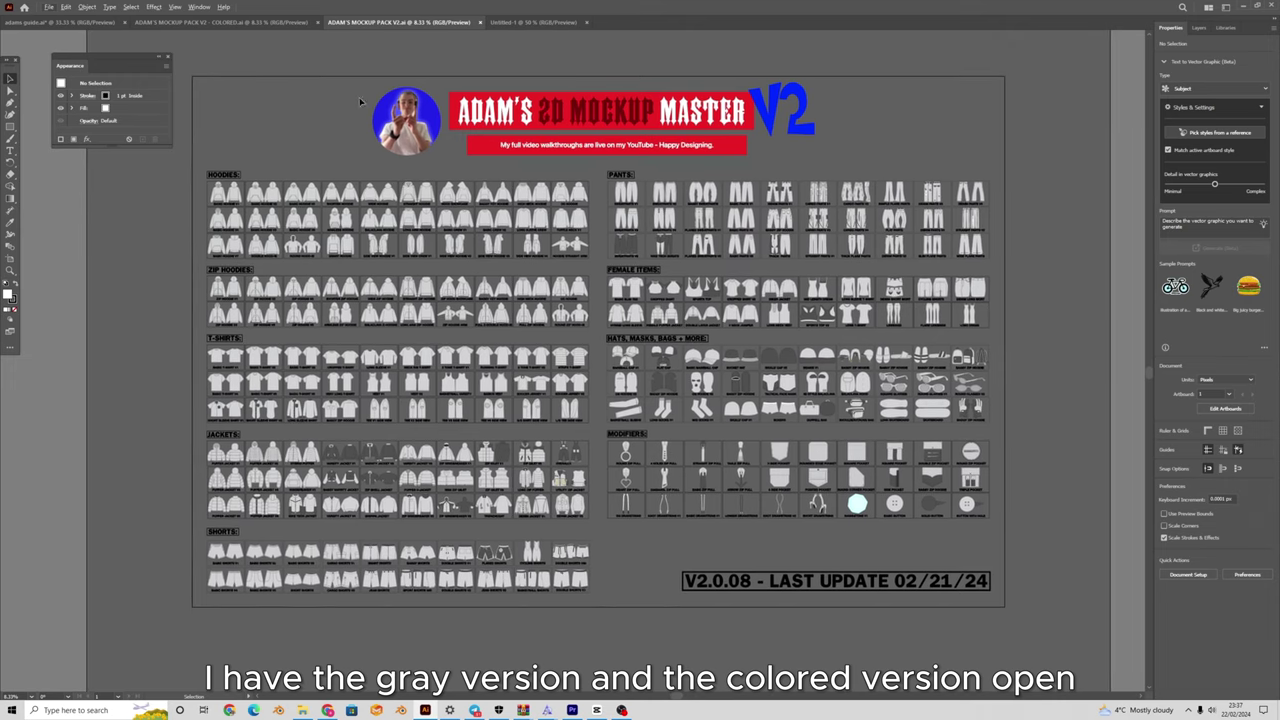
pyautogui.click(300, 22)
pyautogui.scroll(3, 292, 183)
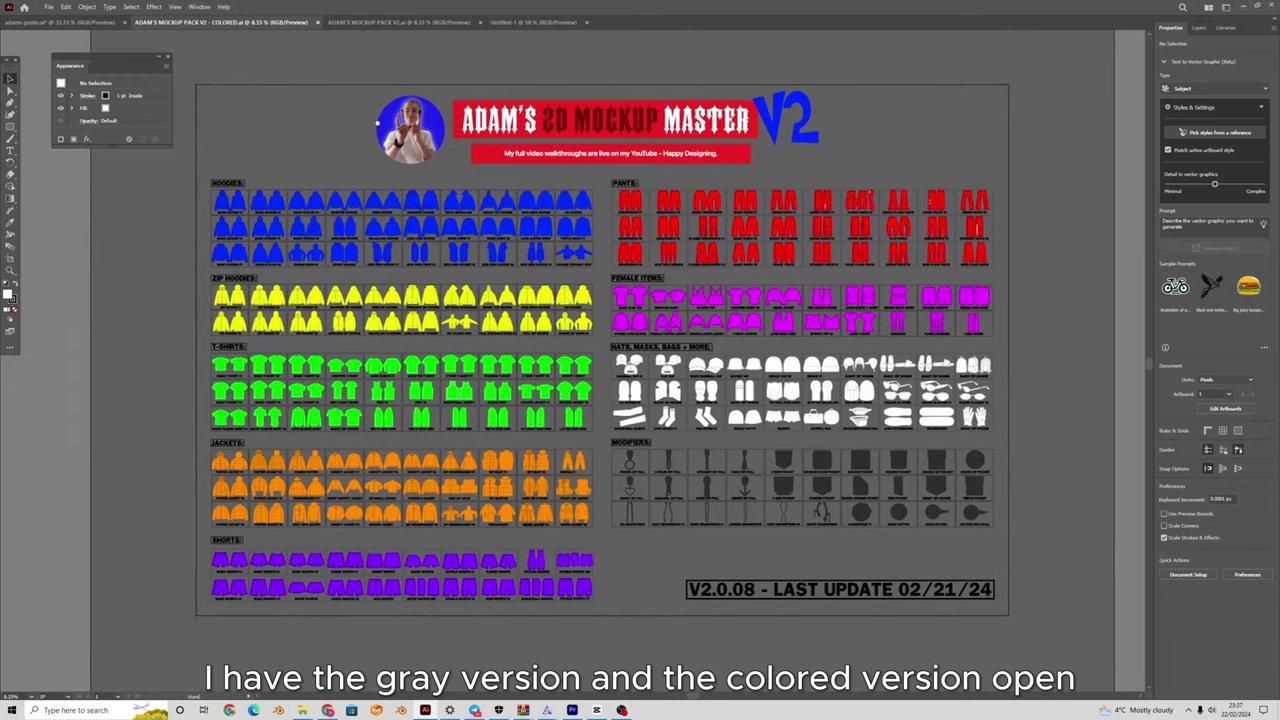
pyautogui.scroll(-4, 292, 183)
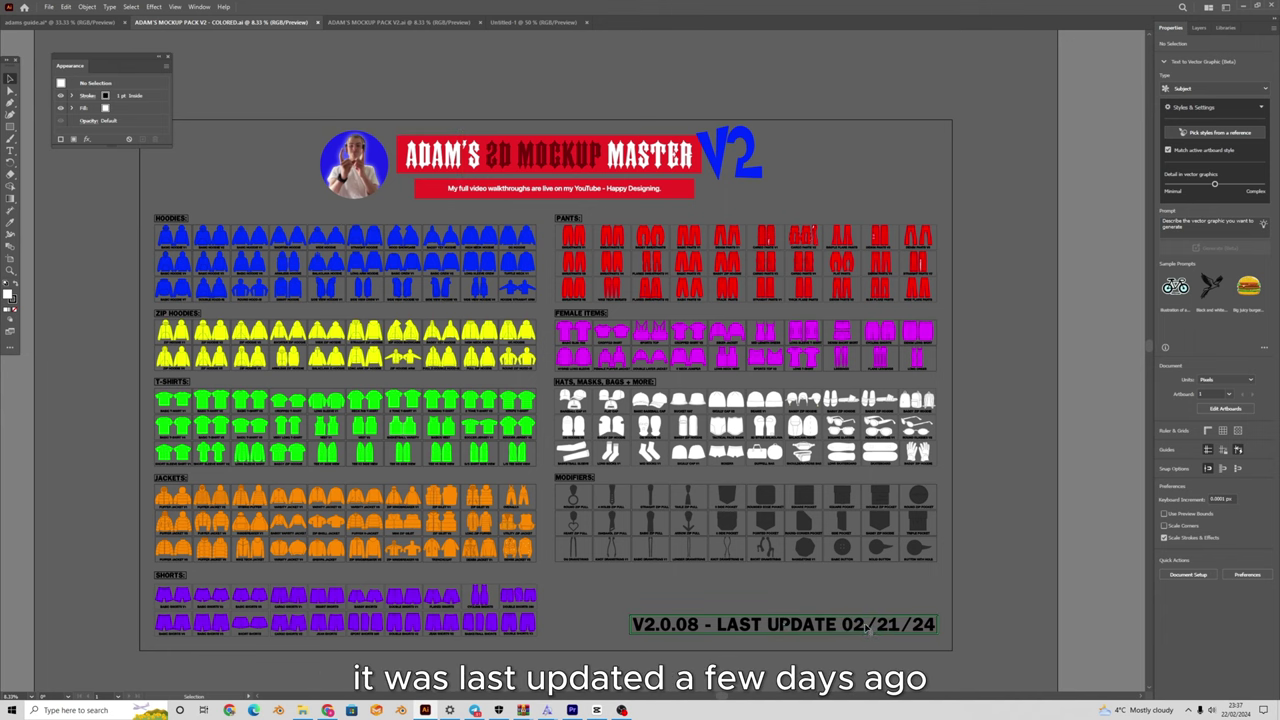
# Examine the hoodie, pants, female items and zip hoodie mockups in the colored pack.
pyautogui.moveTo(740, 309); pyautogui.dragTo(543, 309)
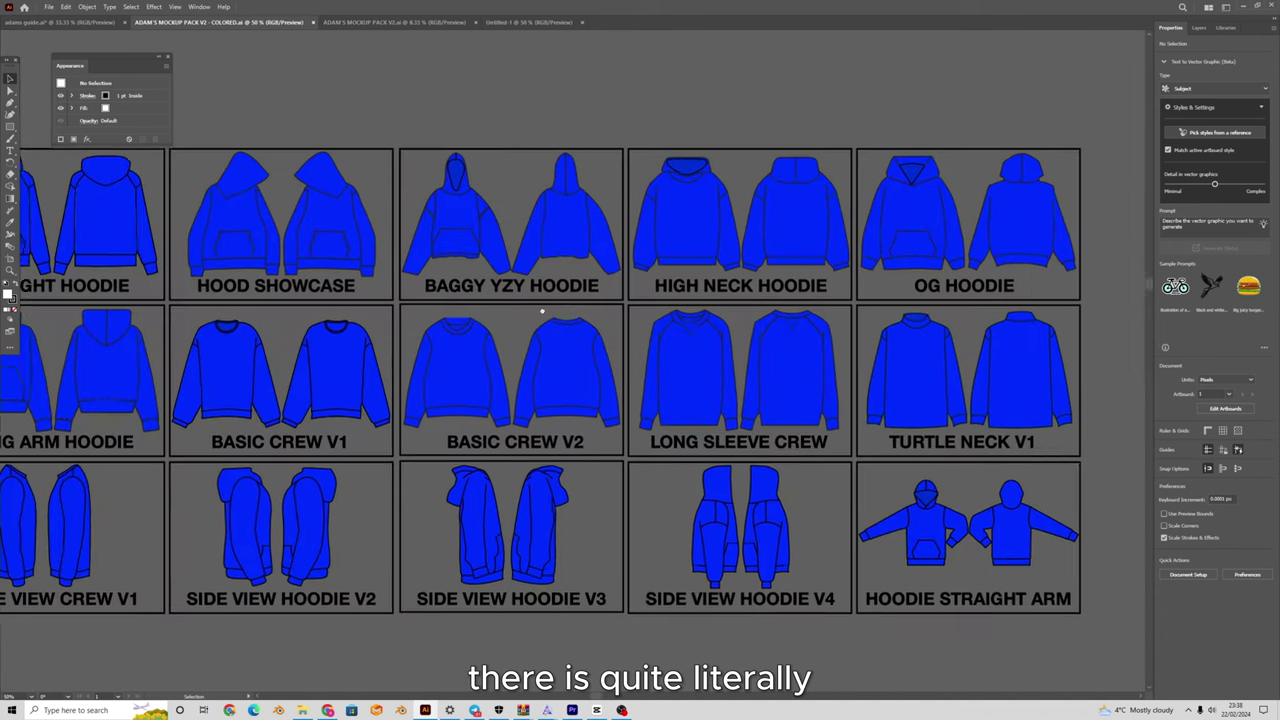
pyautogui.moveTo(960, 312); pyautogui.dragTo(680, 314)
pyautogui.moveTo(1000, 350); pyautogui.dragTo(743, 329)
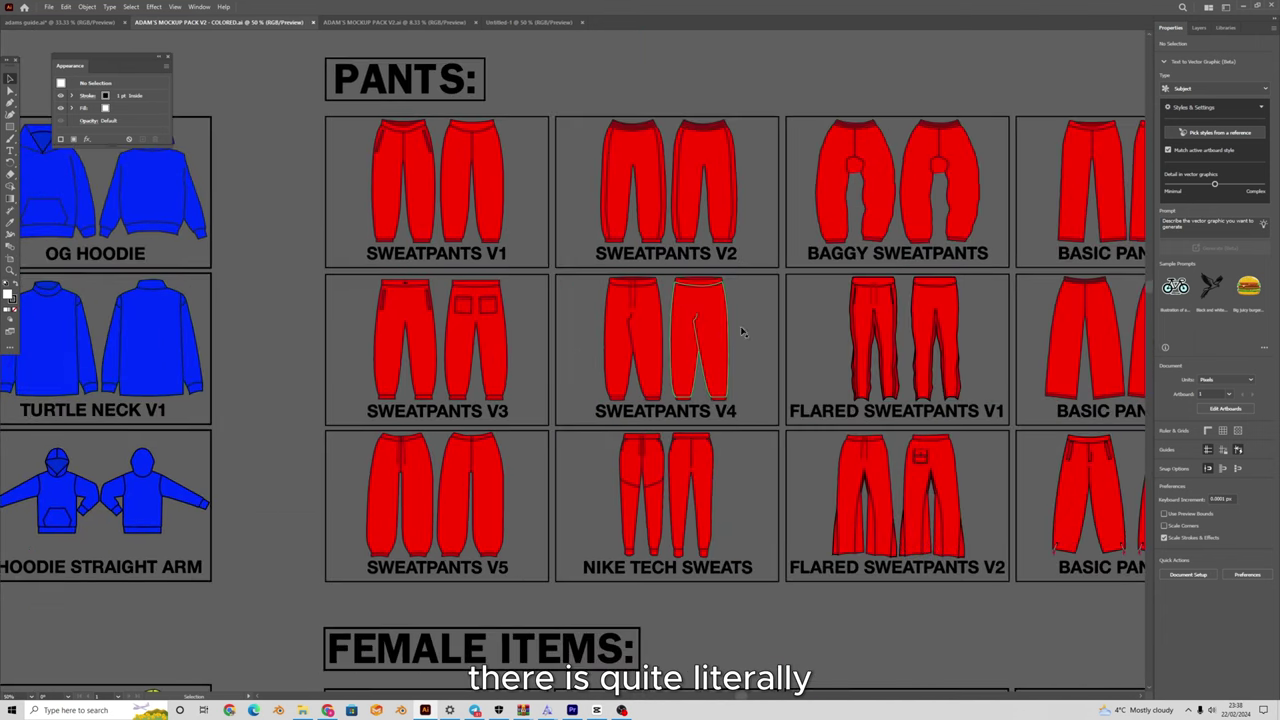
pyautogui.moveTo(950, 322); pyautogui.dragTo(607, 326)
pyautogui.hscroll(5, 606, 325)
pyautogui.scroll(-1, 560, 370)
pyautogui.hscroll(3, 520, 400)
pyautogui.scroll(-3, 490, 434)
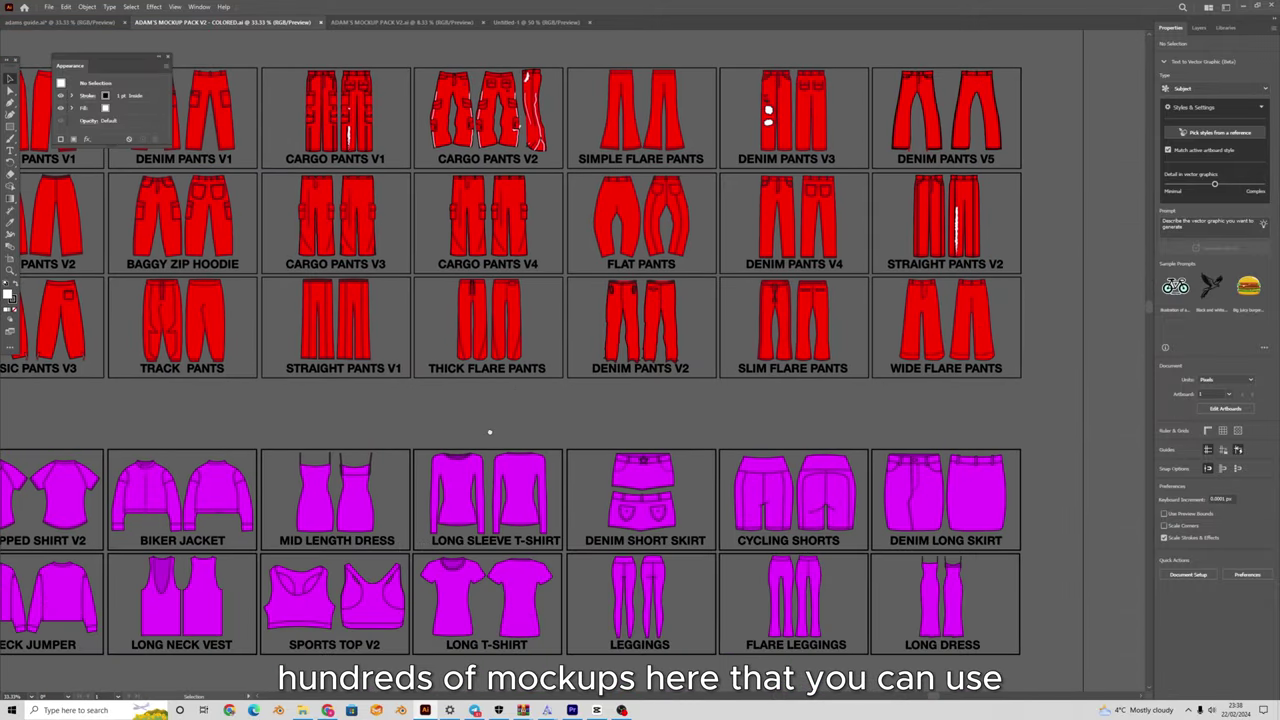
pyautogui.scroll(2, 490, 434)
pyautogui.moveTo(490, 434); pyautogui.dragTo(480, 228)
pyautogui.moveTo(250, 350); pyautogui.dragTo(850, 305)
pyautogui.scroll(-1, 363, 323)
pyautogui.moveTo(363, 323); pyautogui.dragTo(600, 323)
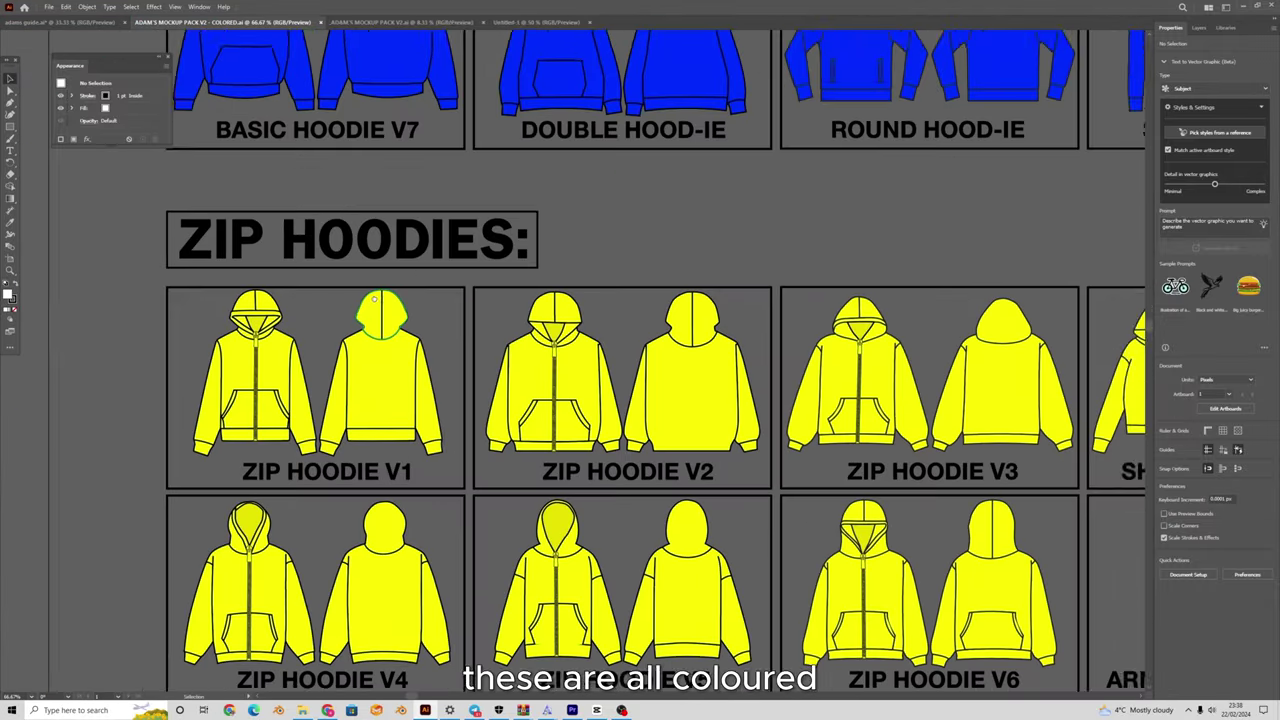
pyautogui.moveTo(375, 299); pyautogui.dragTo(493, 272)
pyautogui.scroll(1, 582, 289)
# Check the gray mockup pack again and return to the guide document with the list of steps.
pyautogui.click(402, 22)
pyautogui.moveTo(399, 230); pyautogui.dragTo(1005, 45)
pyautogui.scroll(4, 373, 245)
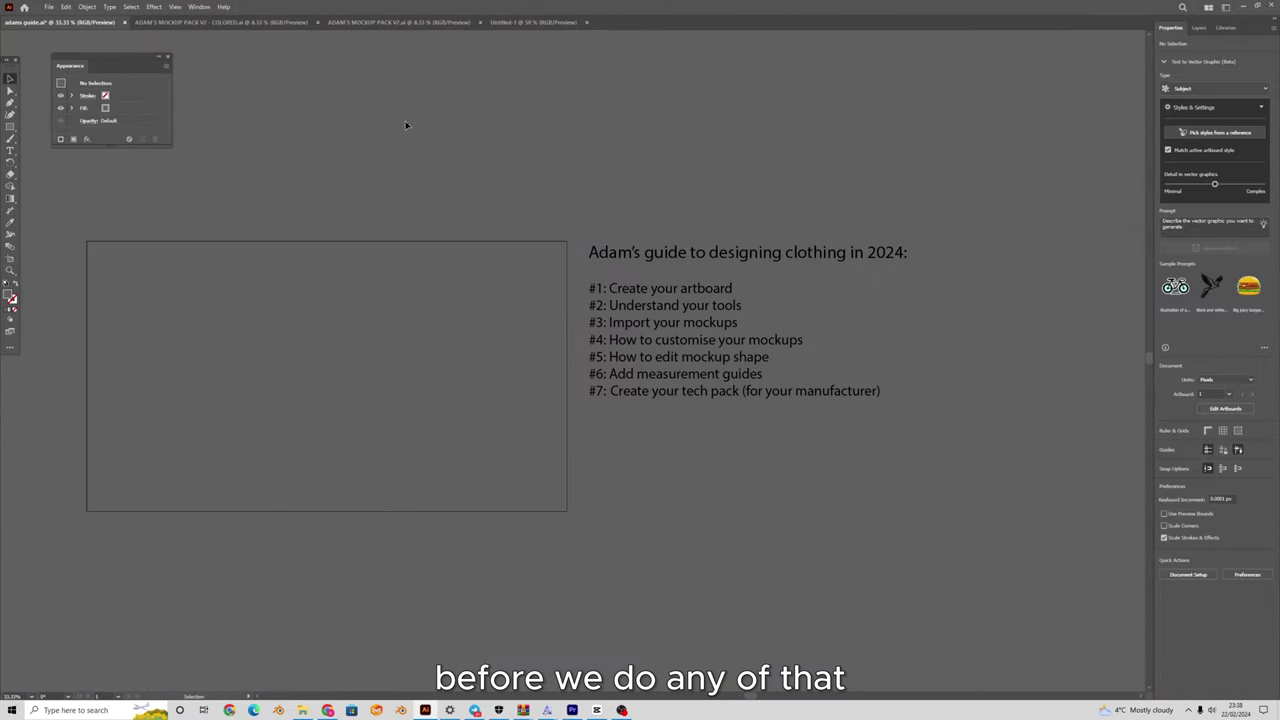
pyautogui.moveTo(500, 135); pyautogui.dragTo(538, 129)
pyautogui.moveTo(621, 296); pyautogui.dragTo(648, 326)
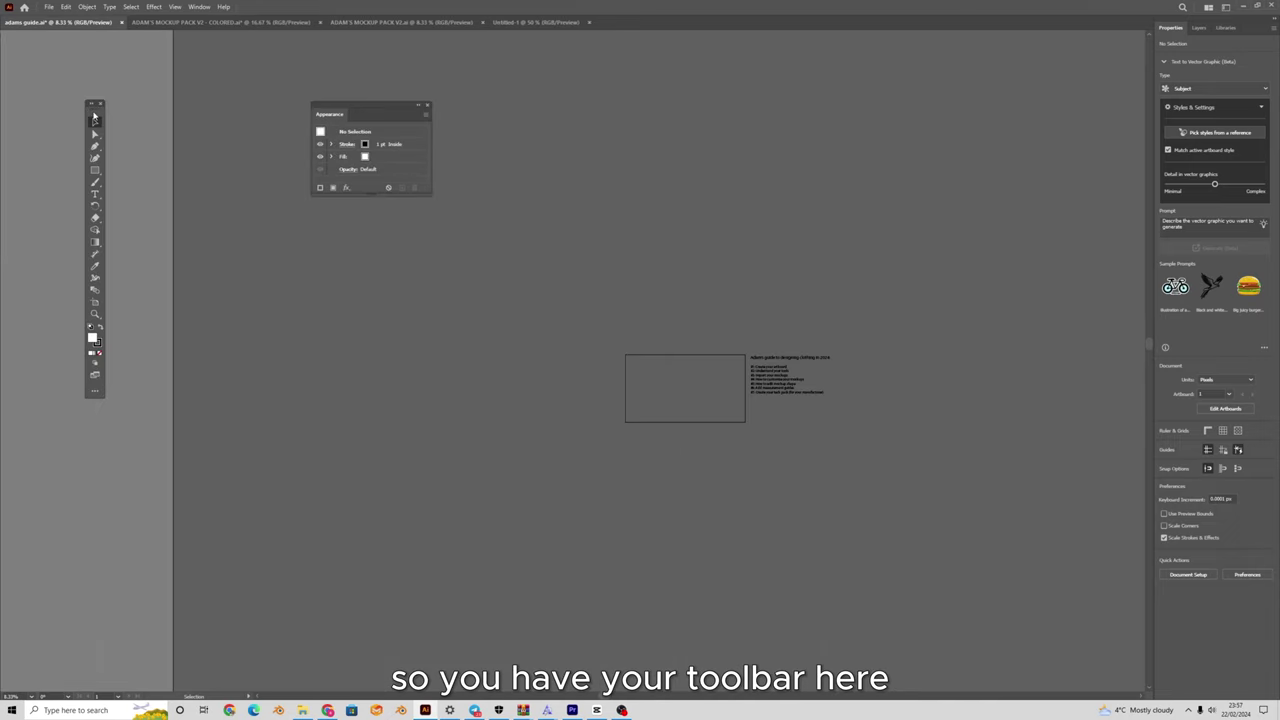
# Dock the floating toolbar at the window's edge and activate the Selection tool.
pyautogui.moveTo(95, 117); pyautogui.dragTo(29, 131)
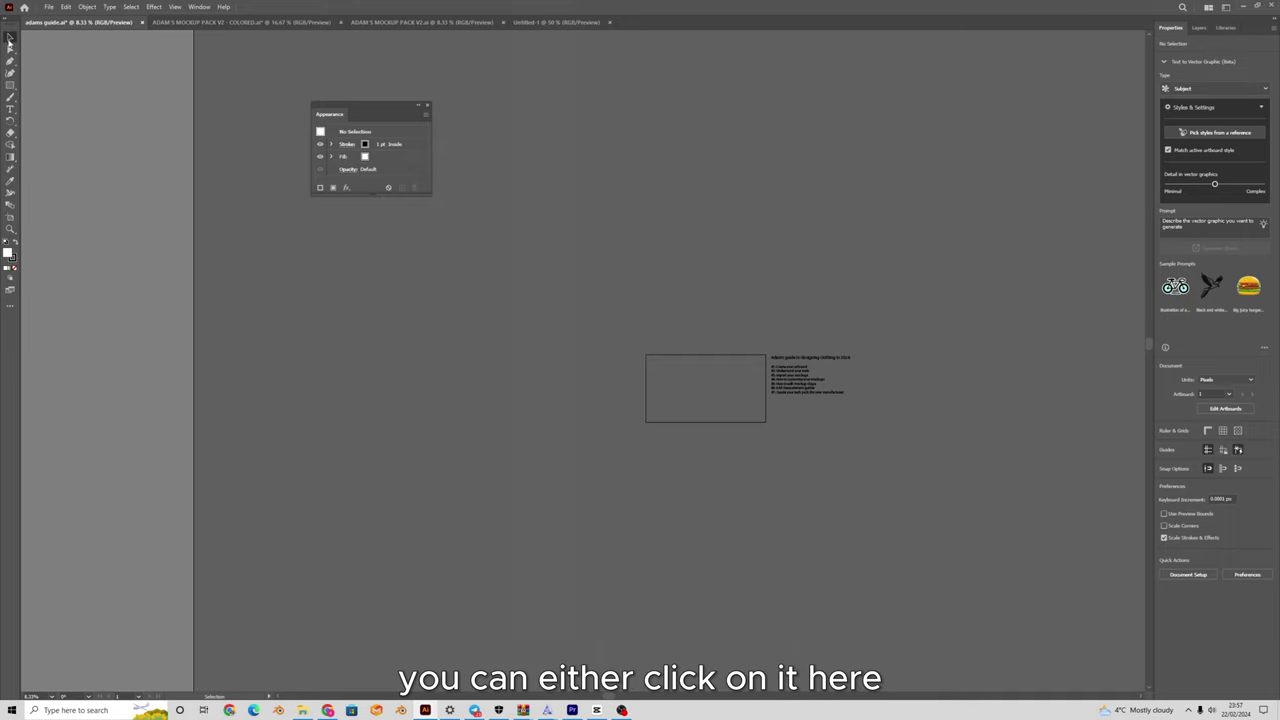
pyautogui.click(10, 39)
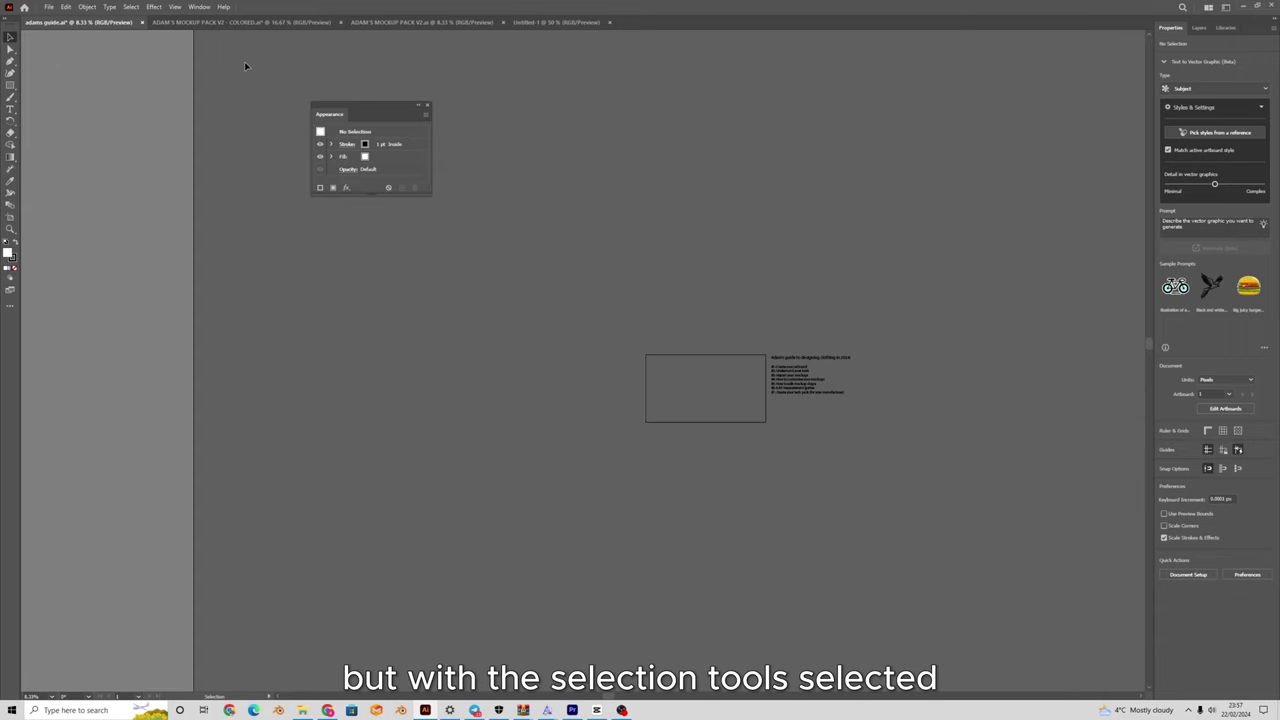
pyautogui.hotkey('ctrl', '+')
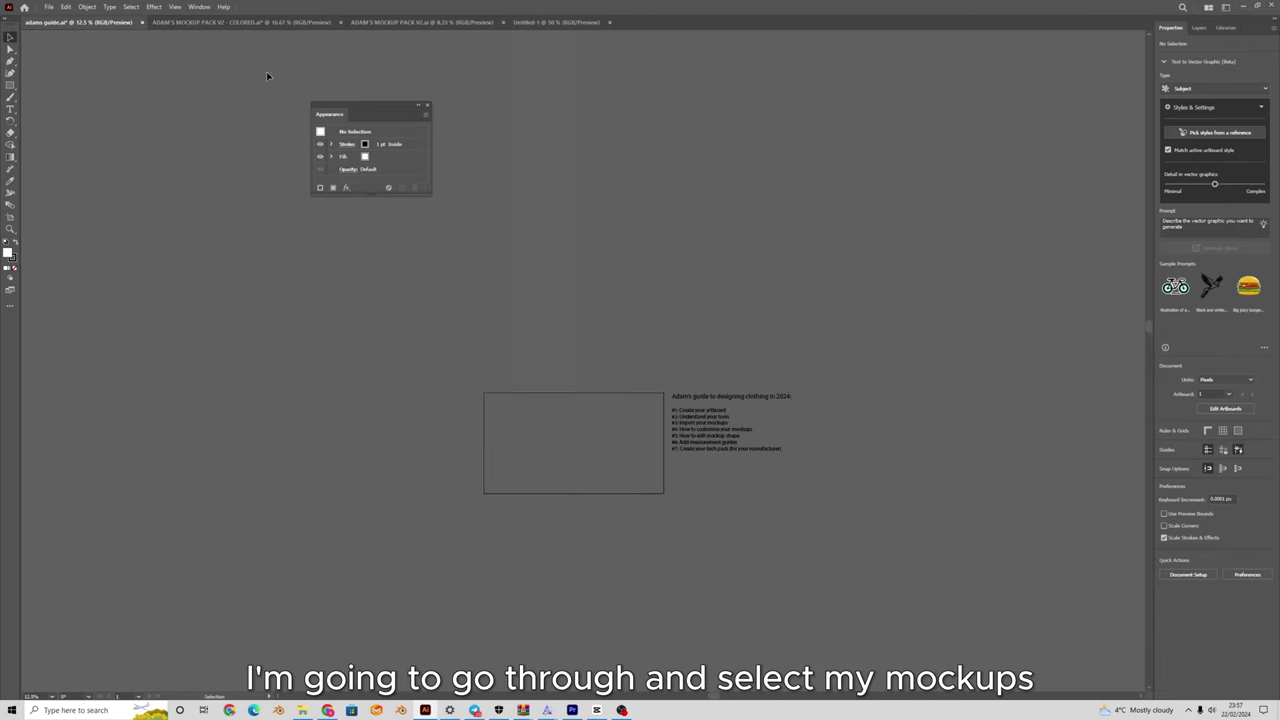
# Select the Basic Hoodie V1 mockup in the Hoodies section of the colored mockup pack.
pyautogui.click(225, 22)
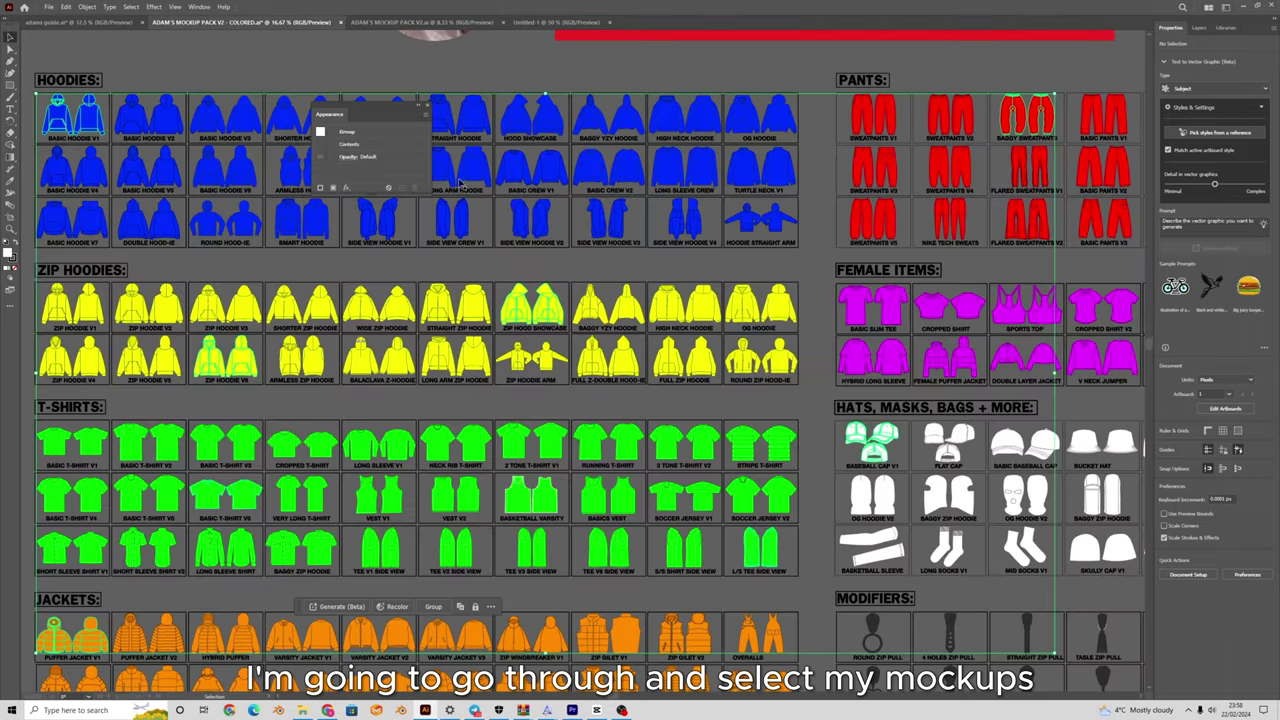
pyautogui.scroll(5, 520, 230)
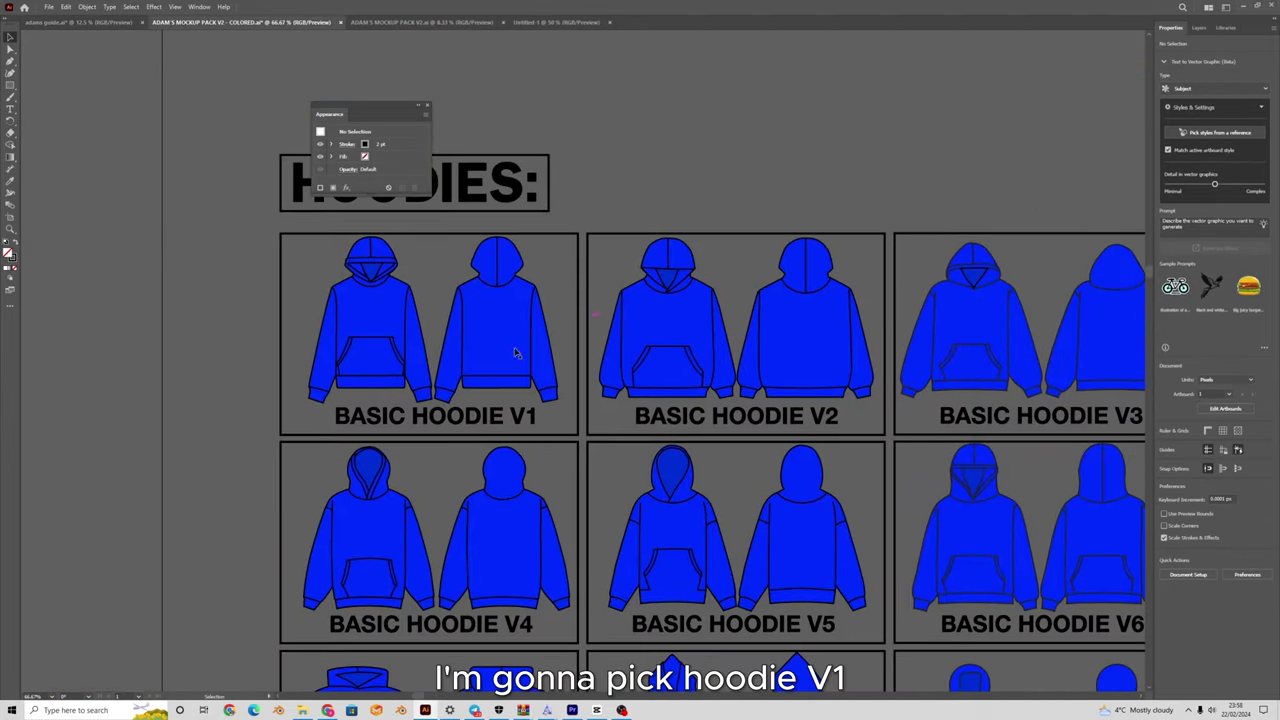
pyautogui.click(491, 341)
pyautogui.scroll(-3, 447, 345)
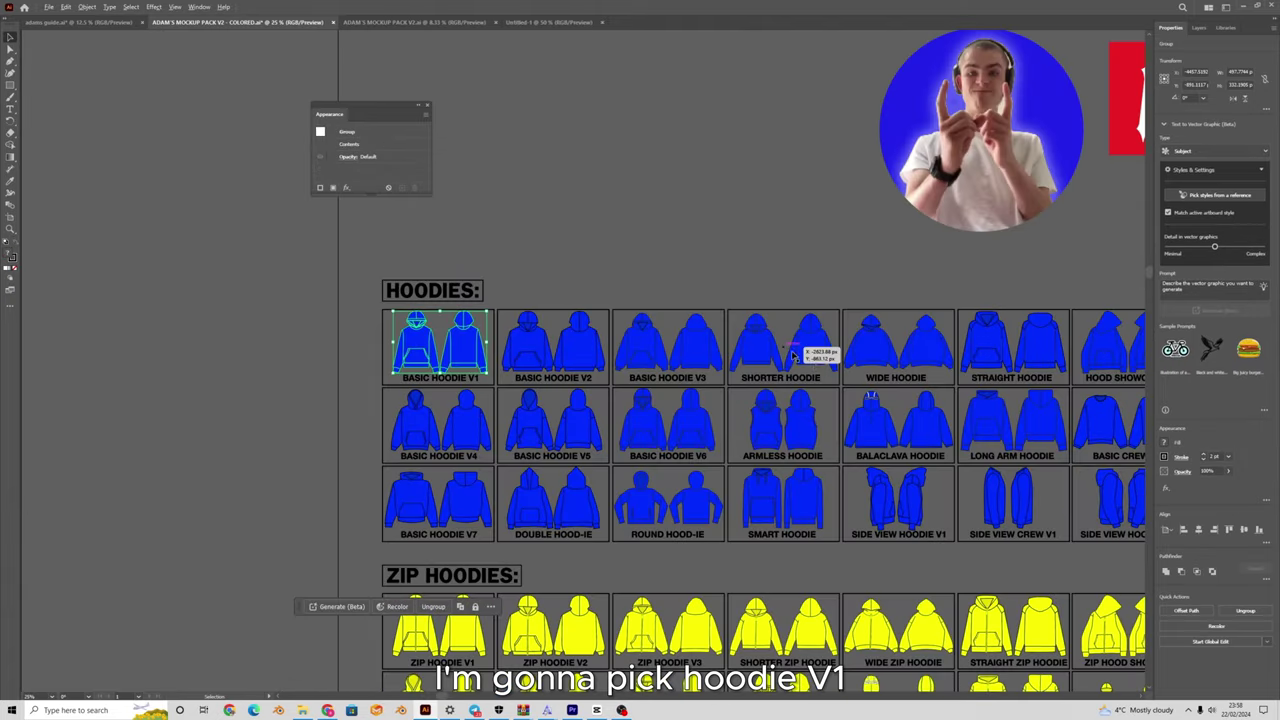
# Add the Hood Showcase mockup to the selection, keeping Basic Hoodie V1 selected.
pyautogui.moveTo(447, 345); pyautogui.dragTo(184, 259)
pyautogui.moveTo(275, 600); pyautogui.dragTo(391, 437)
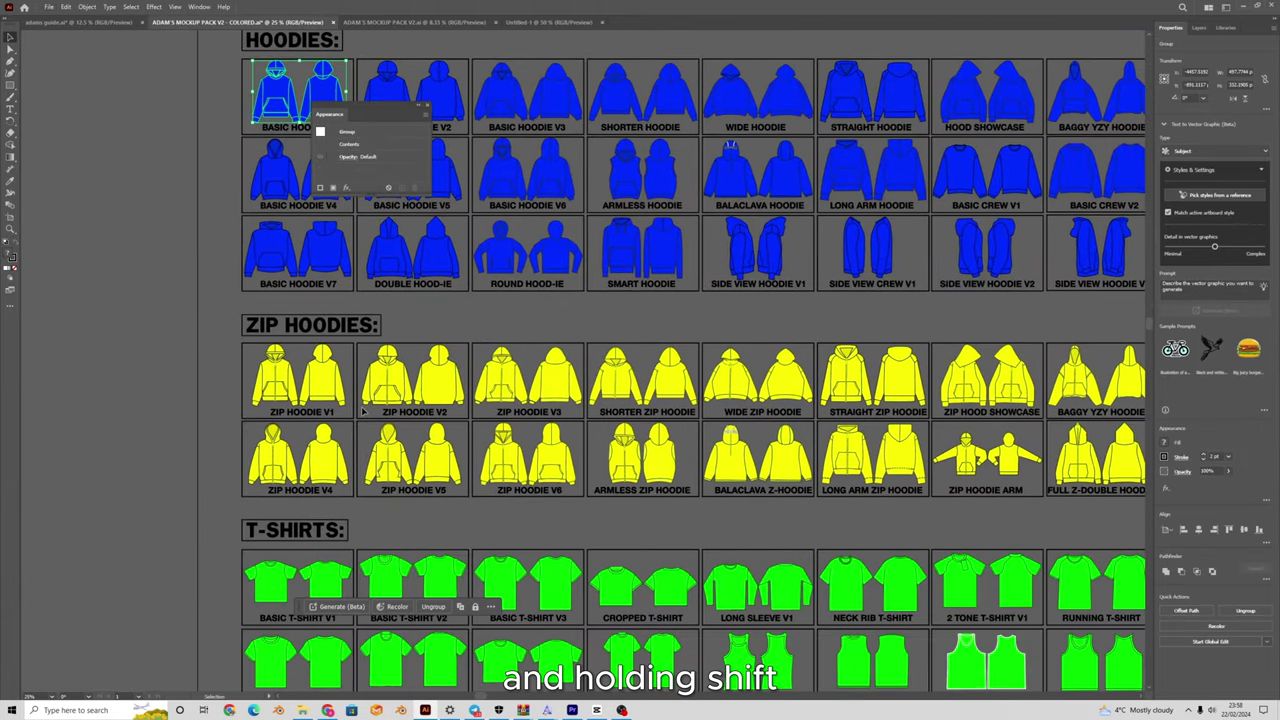
pyautogui.scroll(2, 363, 410)
pyautogui.moveTo(736, 292); pyautogui.dragTo(625, 511)
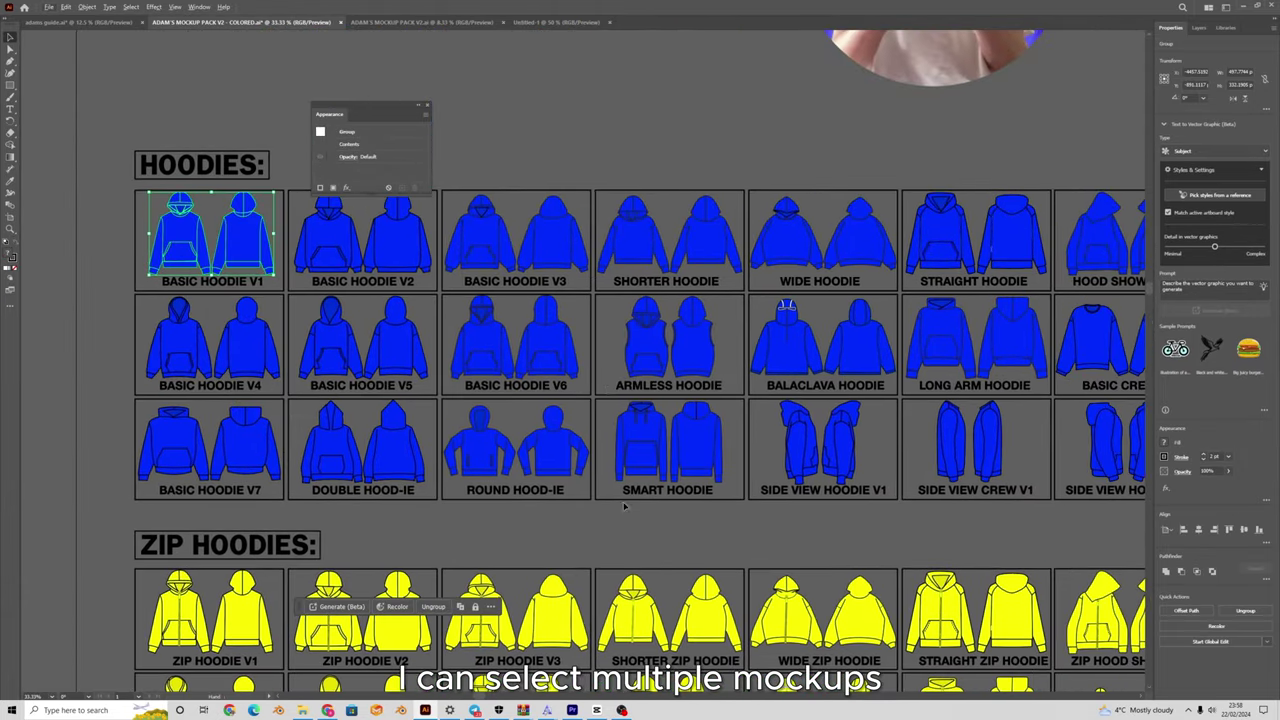
pyautogui.moveTo(689, 318); pyautogui.dragTo(506, 403)
pyautogui.moveTo(210, 368); pyautogui.dragTo(343, 355)
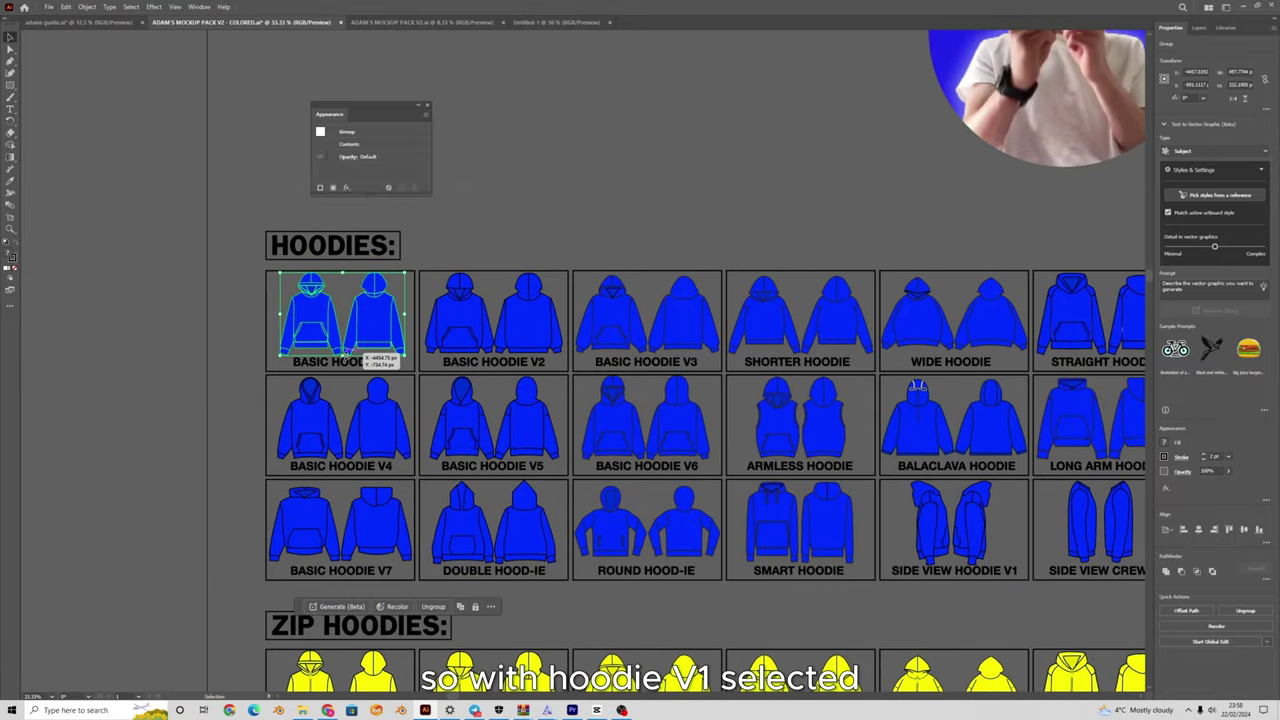
pyautogui.moveTo(715, 565); pyautogui.dragTo(443, 443)
pyautogui.moveTo(803, 348); pyautogui.dragTo(272, 434)
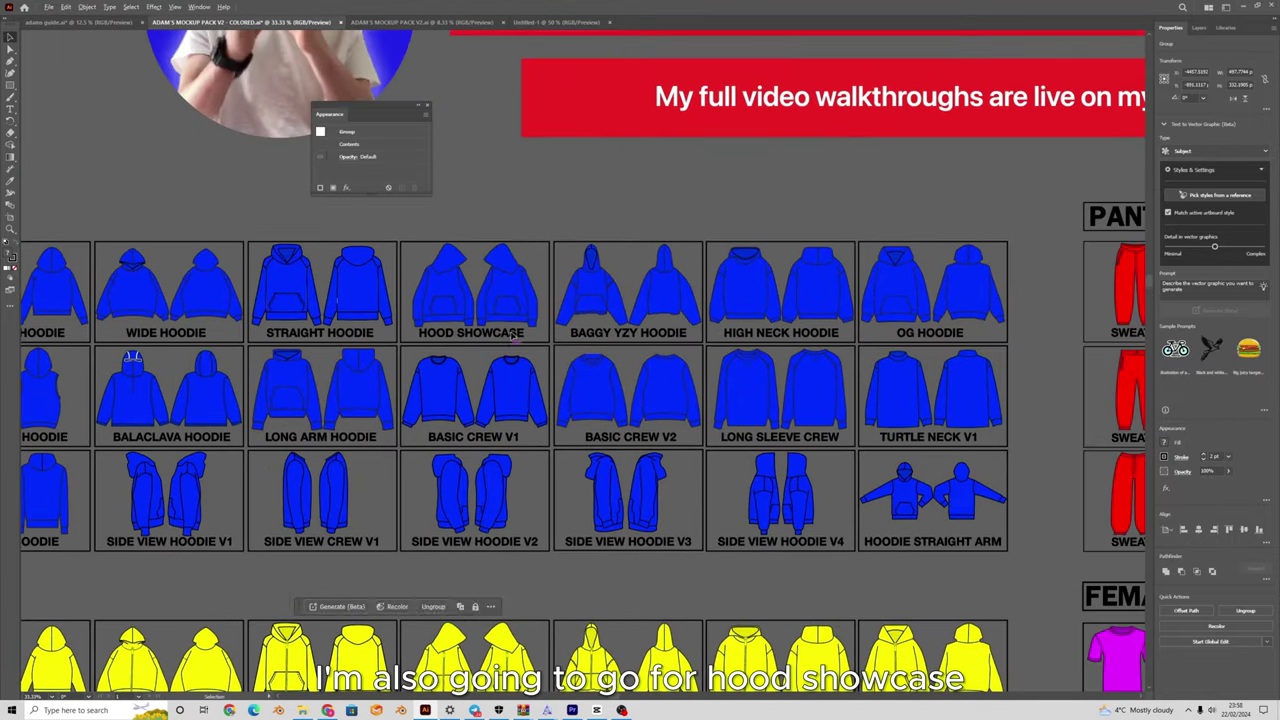
pyautogui.scroll(2, 490, 285)
pyautogui.moveTo(490, 285); pyautogui.dragTo(608, 370)
pyautogui.keyDown('shift'); pyautogui.click(597, 351); pyautogui.keyUp('shift')
pyautogui.scroll(3, 555, 362)
pyautogui.scroll(-4, 529, 335)
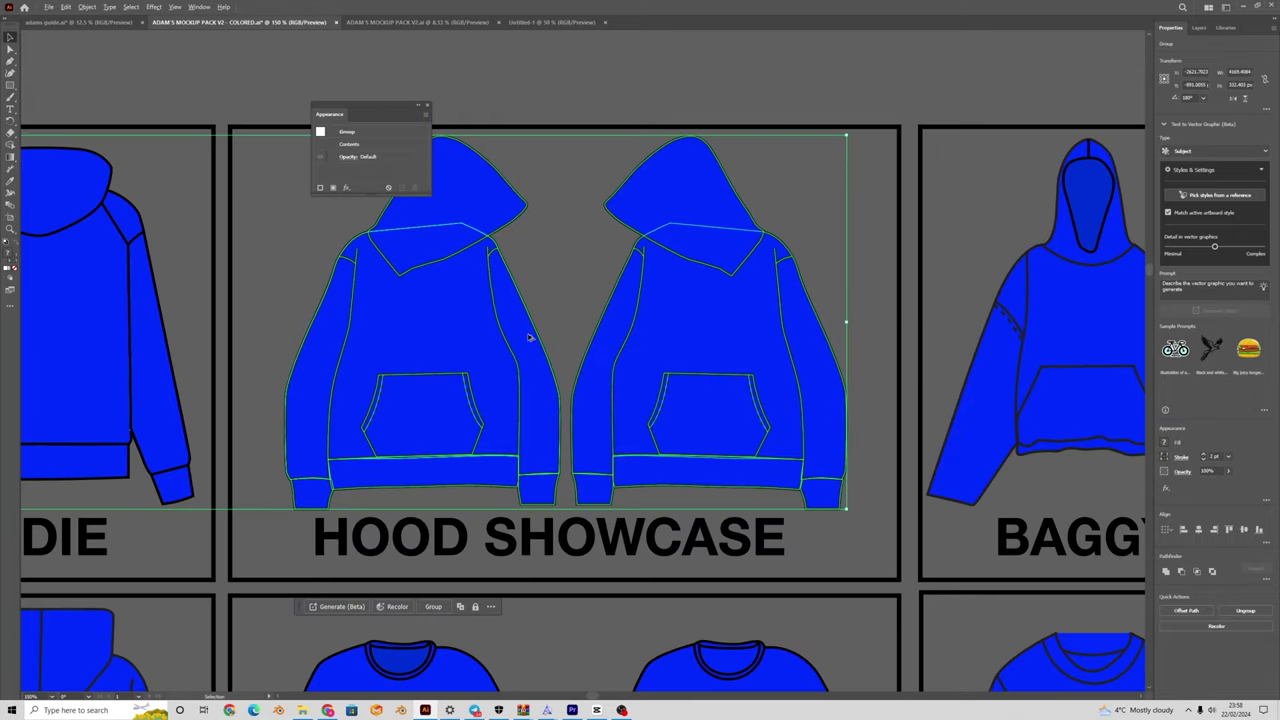
# Add the Zip Hood Showcase mockup to the selection and deselect the blue Hood Showcase mockup.
pyautogui.moveTo(560, 580); pyautogui.dragTo(780, 220)
pyautogui.moveTo(904, 329); pyautogui.dragTo(432, 330)
pyautogui.moveTo(870, 290); pyautogui.dragTo(761, 491)
pyautogui.scroll(-1, 700, 470)
pyautogui.scroll(6, 717, 389)
pyautogui.keyDown('shift'); pyautogui.click(671, 264); pyautogui.keyUp('shift')
pyautogui.moveTo(659, 298); pyautogui.dragTo(768, 214)
pyautogui.scroll(-2, 712, 272)
pyautogui.scroll(2, 705, 280)
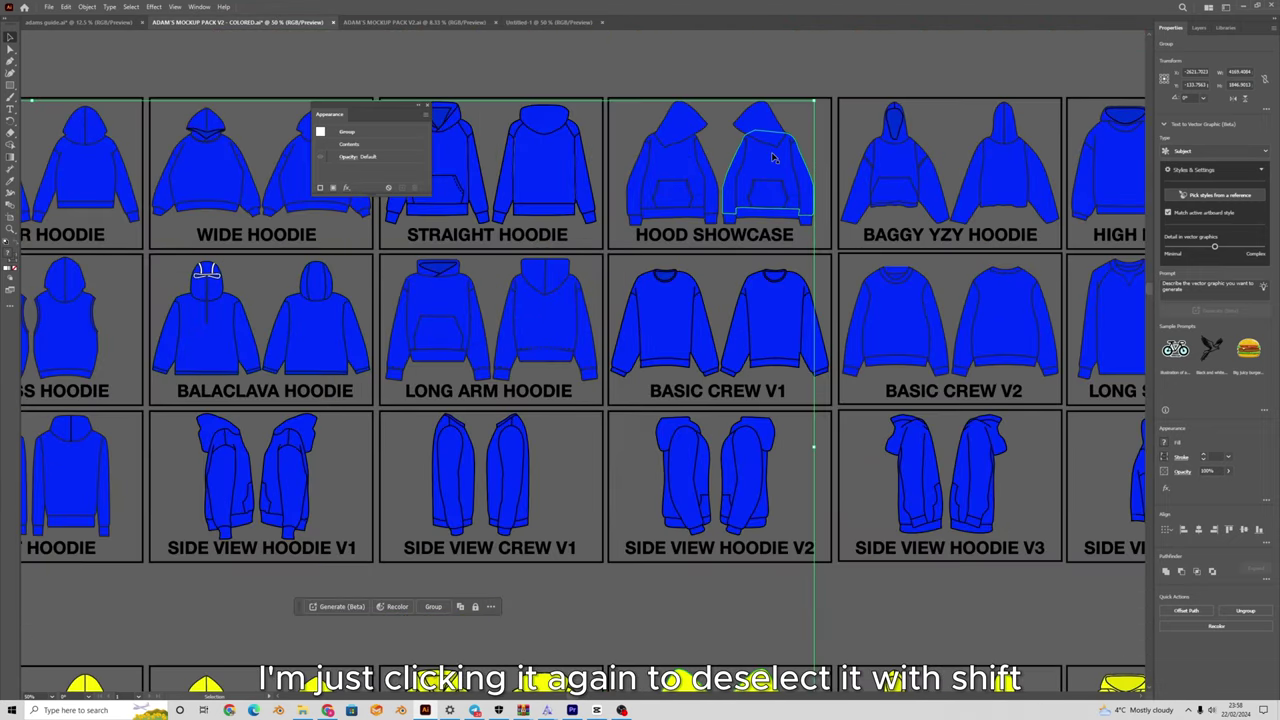
# Add the Basic T-Shirt V6 mockup from the T-Shirts section to the selection.
pyautogui.scroll(-3, 812, 227)
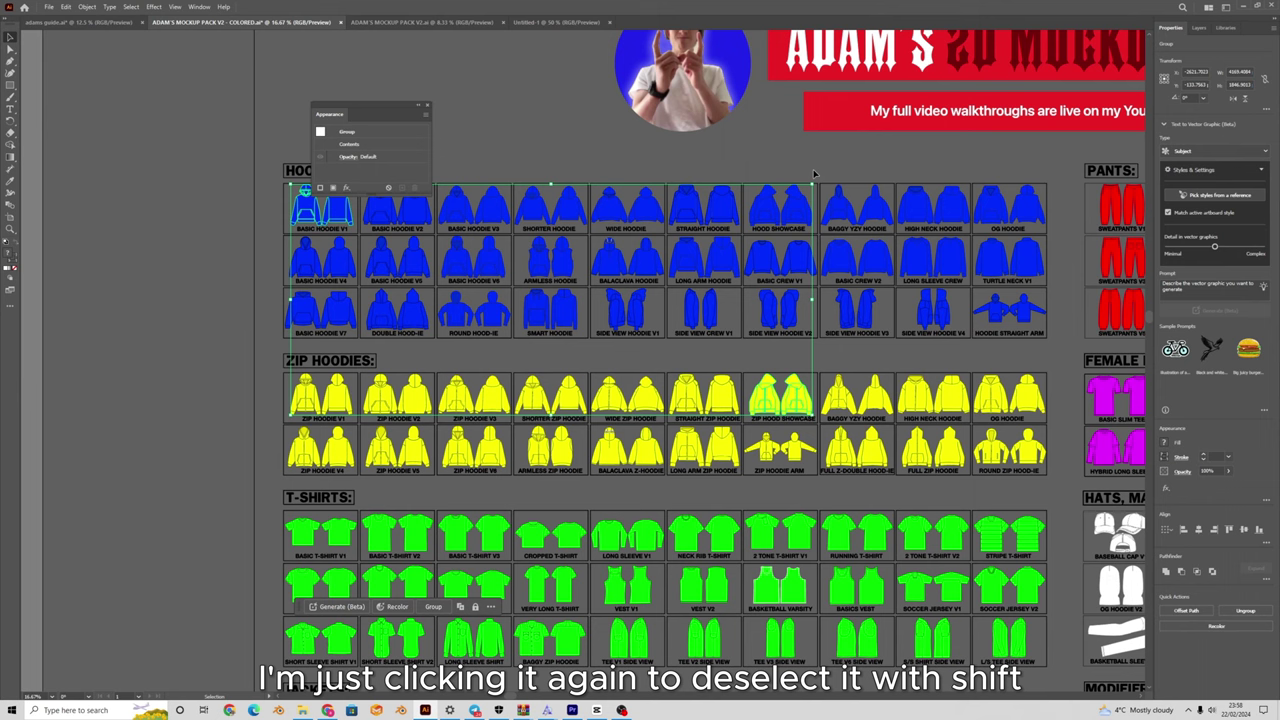
pyautogui.moveTo(698, 296)
pyautogui.mouseDown()
pyautogui.moveTo(704, 272)
pyautogui.moveTo(686, 308)
pyautogui.mouseUp()
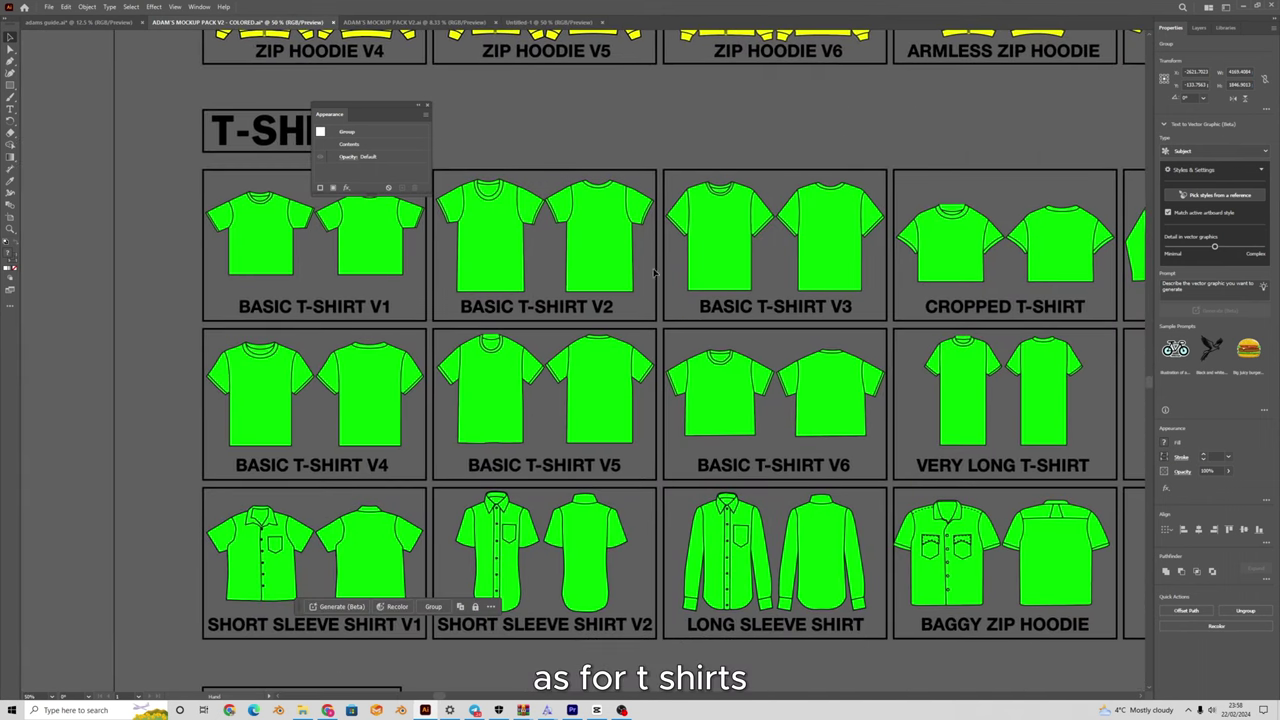
pyautogui.moveTo(818, 415); pyautogui.dragTo(684, 334)
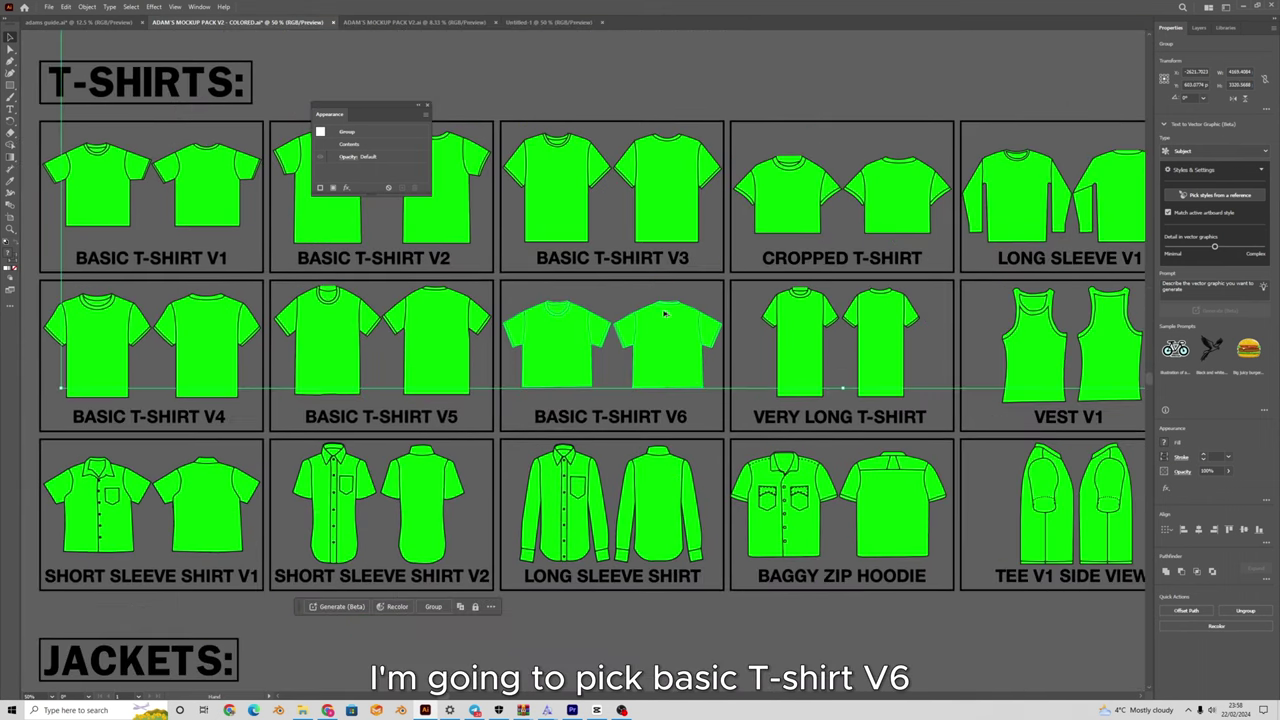
pyautogui.scroll(2, 676, 340)
pyautogui.moveTo(686, 283); pyautogui.dragTo(738, 265)
# Add the L/S Tee Side View mockup to the current selection of garments.
pyautogui.scroll(-1, 736, 250)
pyautogui.moveTo(648, 236); pyautogui.dragTo(694, 286)
pyautogui.moveTo(354, 260); pyautogui.dragTo(703, 349)
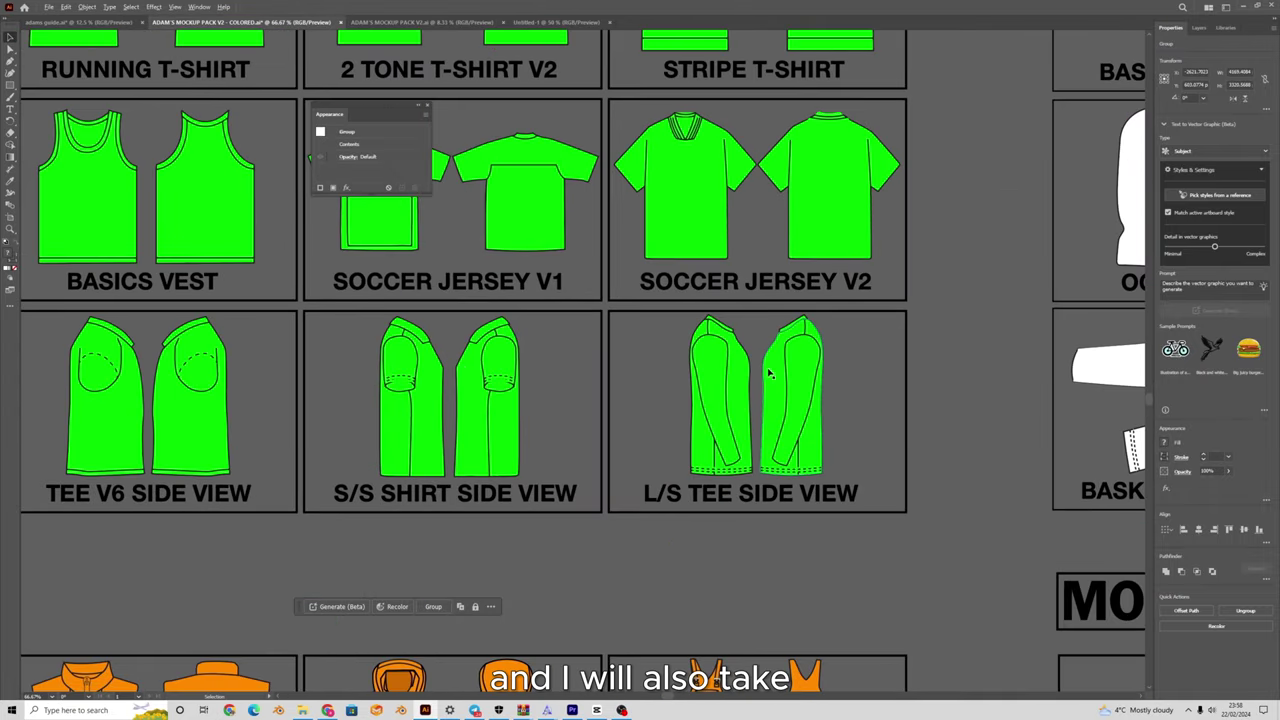
pyautogui.scroll(1, 772, 382)
pyautogui.moveTo(772, 384); pyautogui.dragTo(553, 322)
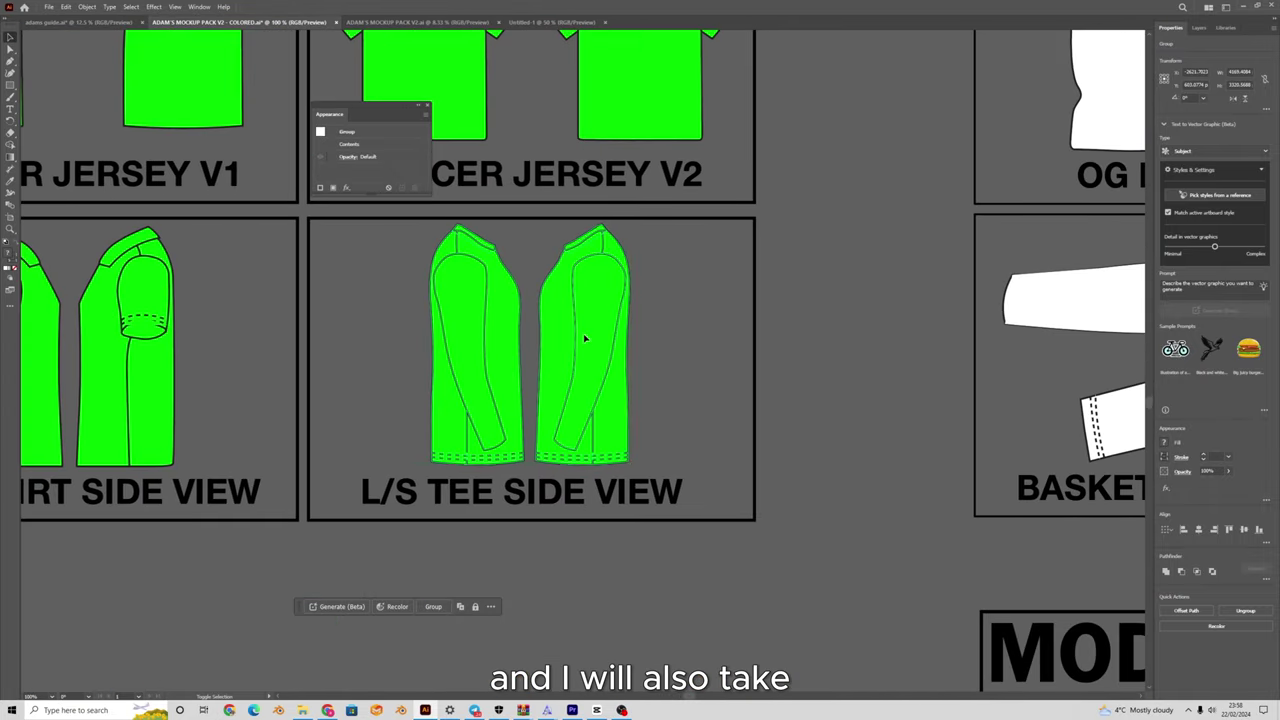
pyautogui.scroll(-3, 585, 338)
pyautogui.scroll(2, 565, 422)
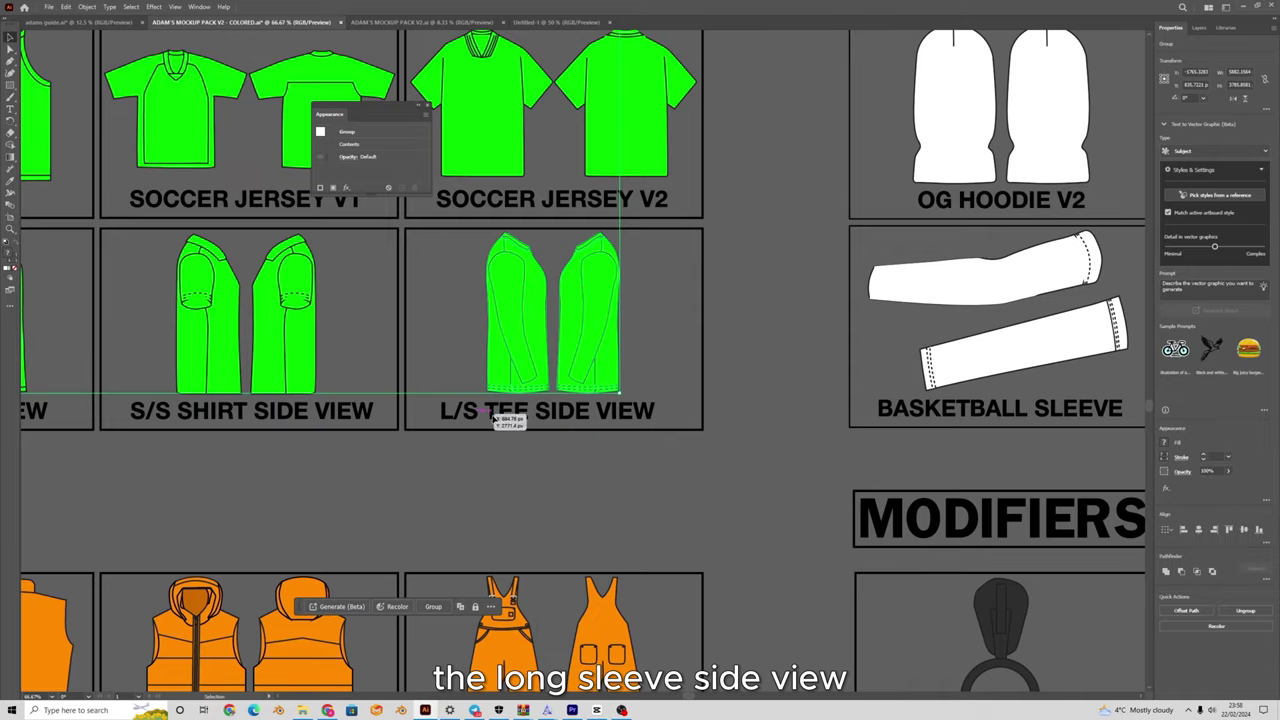
# Add the Puffer Jacket V1 and Varsity Jacket V1 mockups from the Jackets section to the selection.
pyautogui.scroll(-4, 483, 418)
pyautogui.scroll(4, 606, 236)
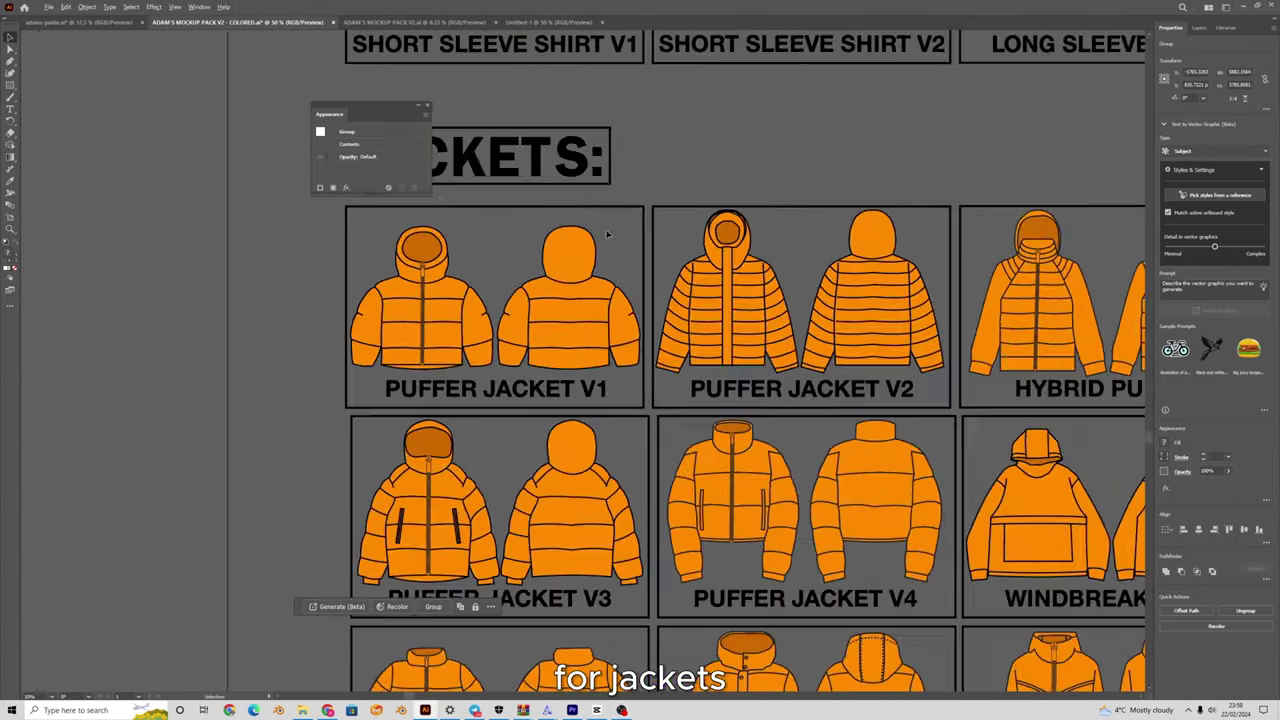
pyautogui.scroll(2, 606, 236)
pyautogui.scroll(-3, 739, 298)
pyautogui.scroll(3, 612, 398)
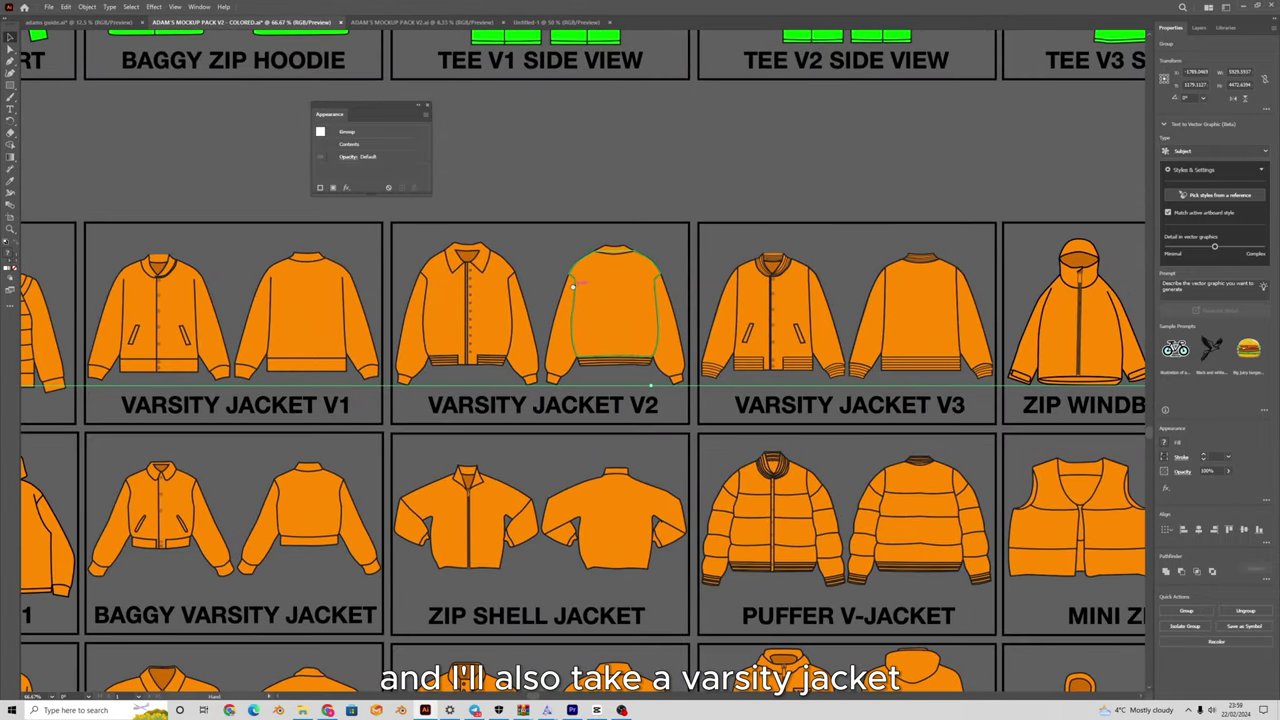
pyautogui.hscroll(3, 612, 398)
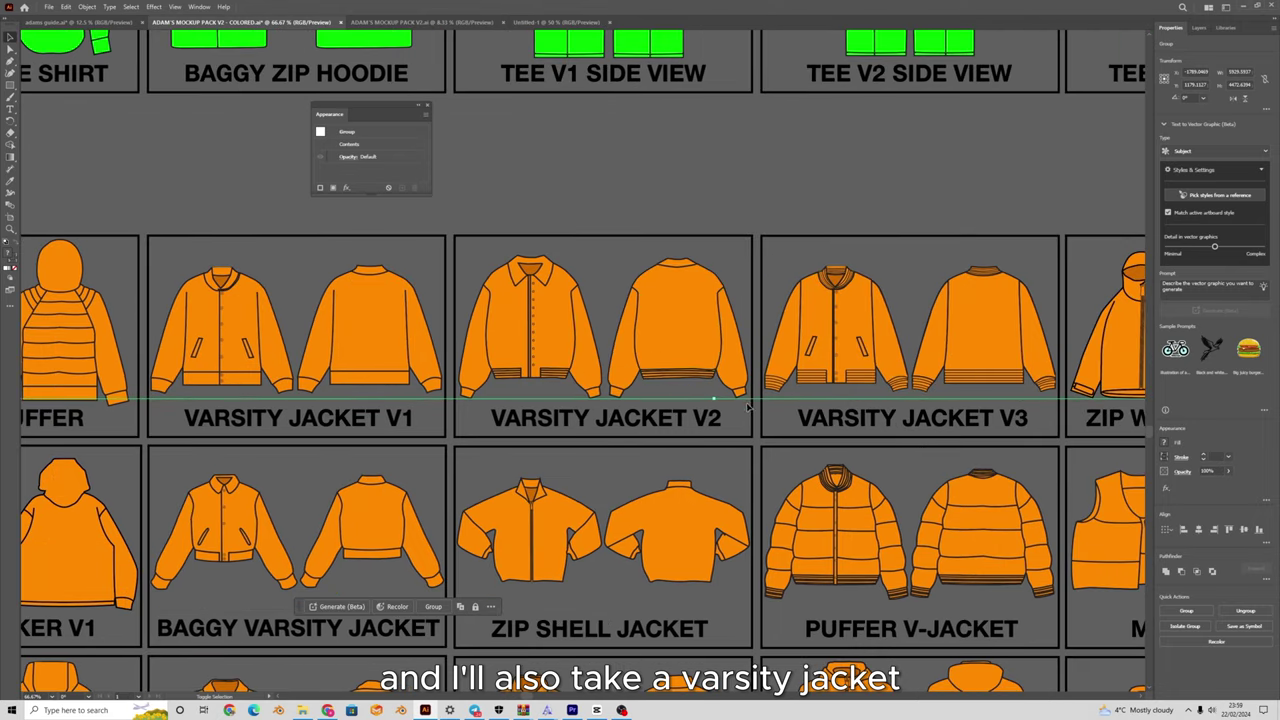
# Add the Baggy Sweatpants mockup from the Pants section to the selection.
pyautogui.scroll(-3, 720, 380)
pyautogui.scroll(5, 610, 370)
pyautogui.scroll(-6, 685, 352)
pyautogui.scroll(3, 537, 237)
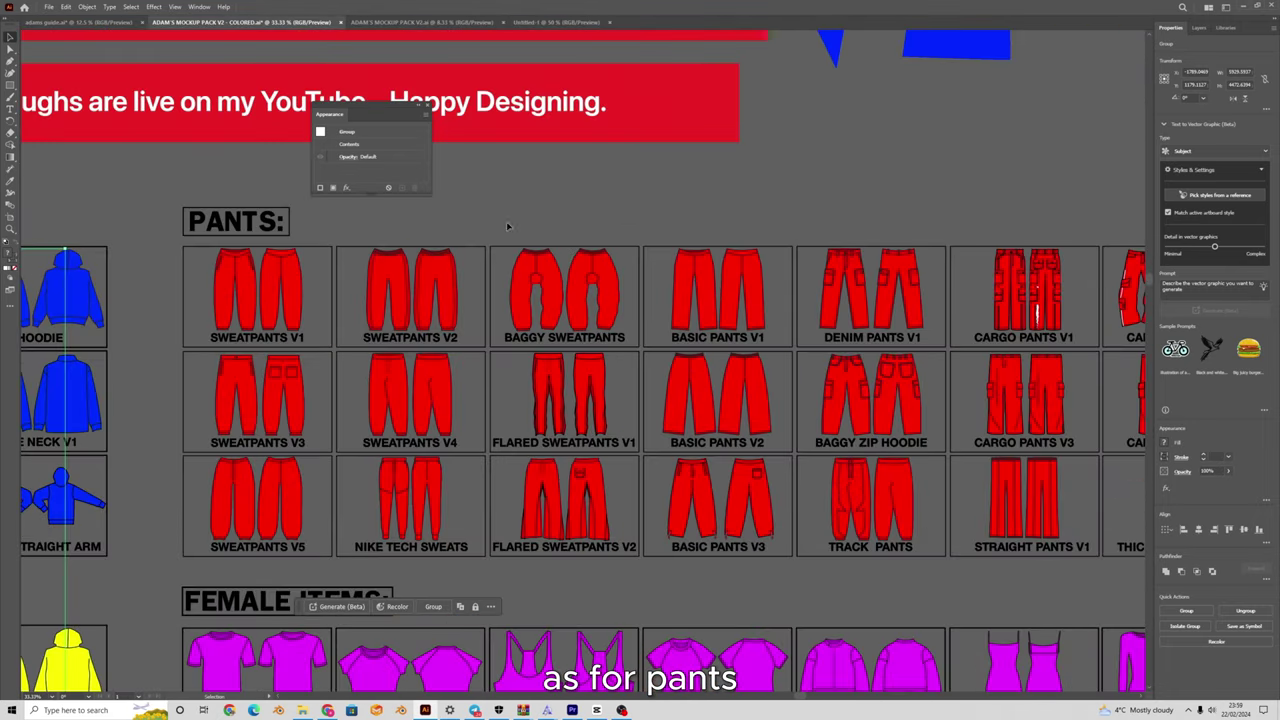
pyautogui.scroll(-1, 537, 236)
pyautogui.scroll(4, 589, 312)
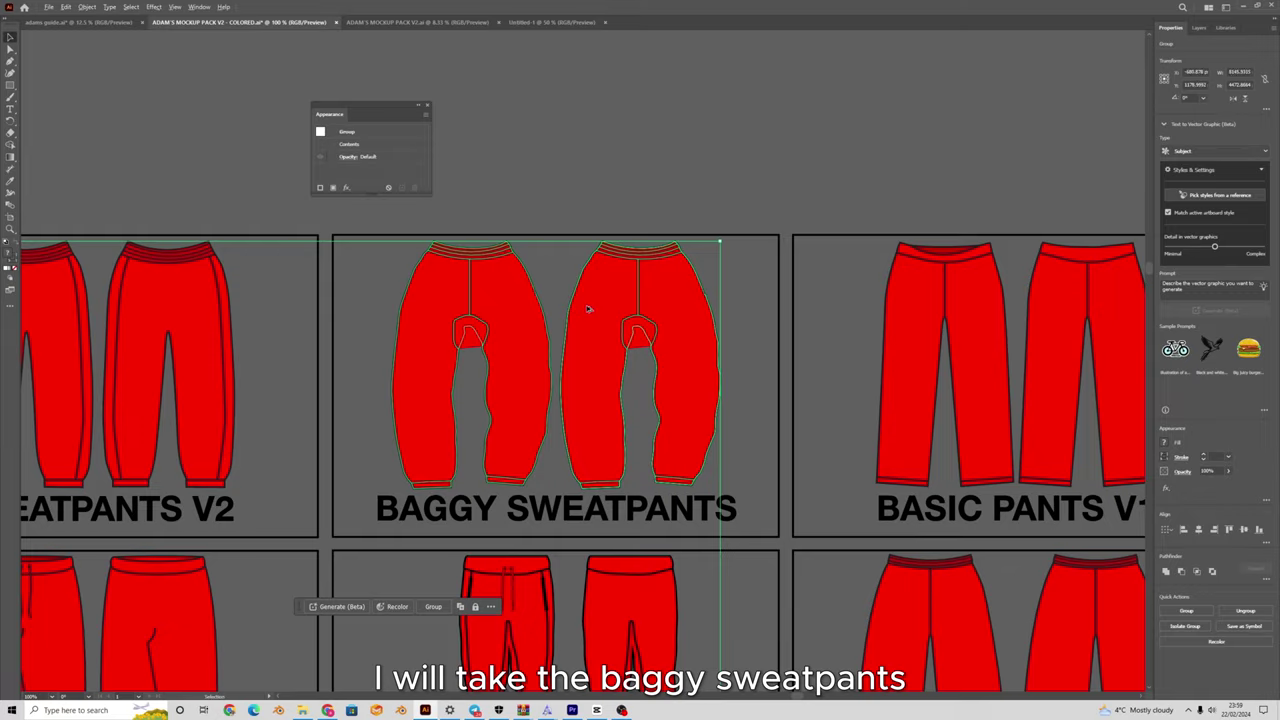
# Add the Cargo Pants V4 mockup to the current selection of garments.
pyautogui.scroll(-3, 589, 309)
pyautogui.scroll(-2, 540, 300)
pyautogui.scroll(2, 520, 305)
pyautogui.scroll(-1, 500, 308)
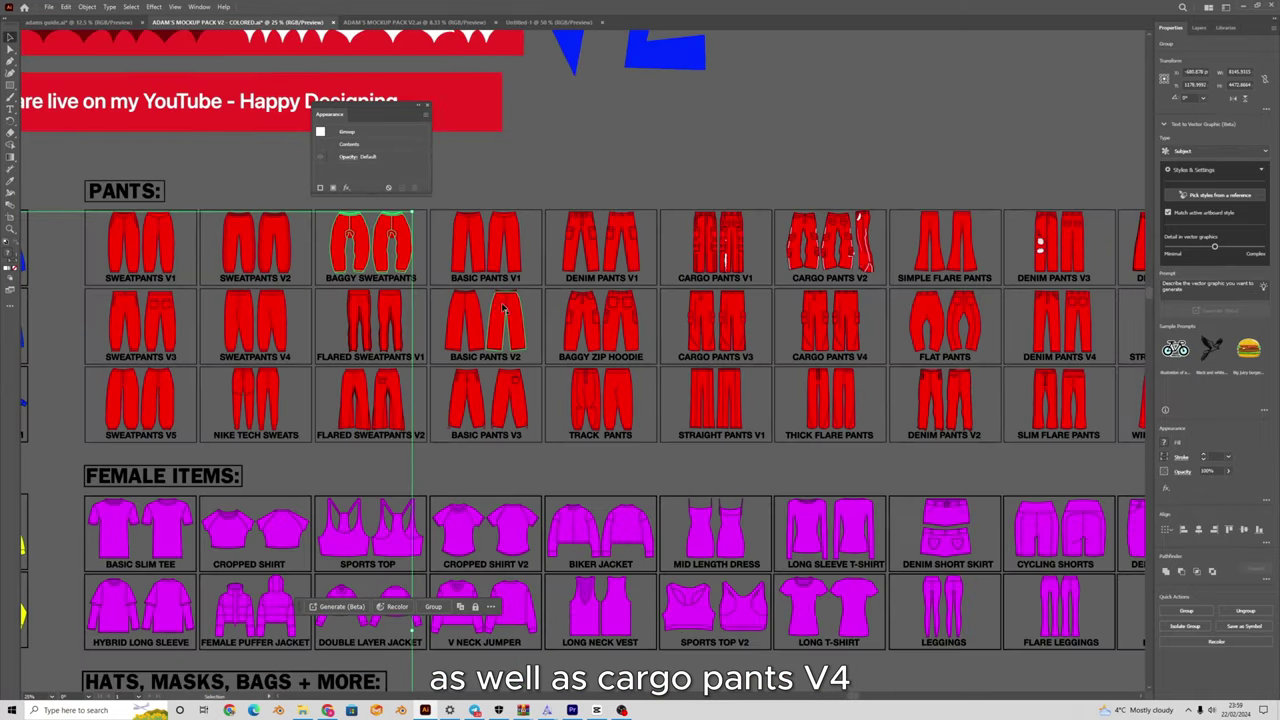
pyautogui.scroll(6, 704, 330)
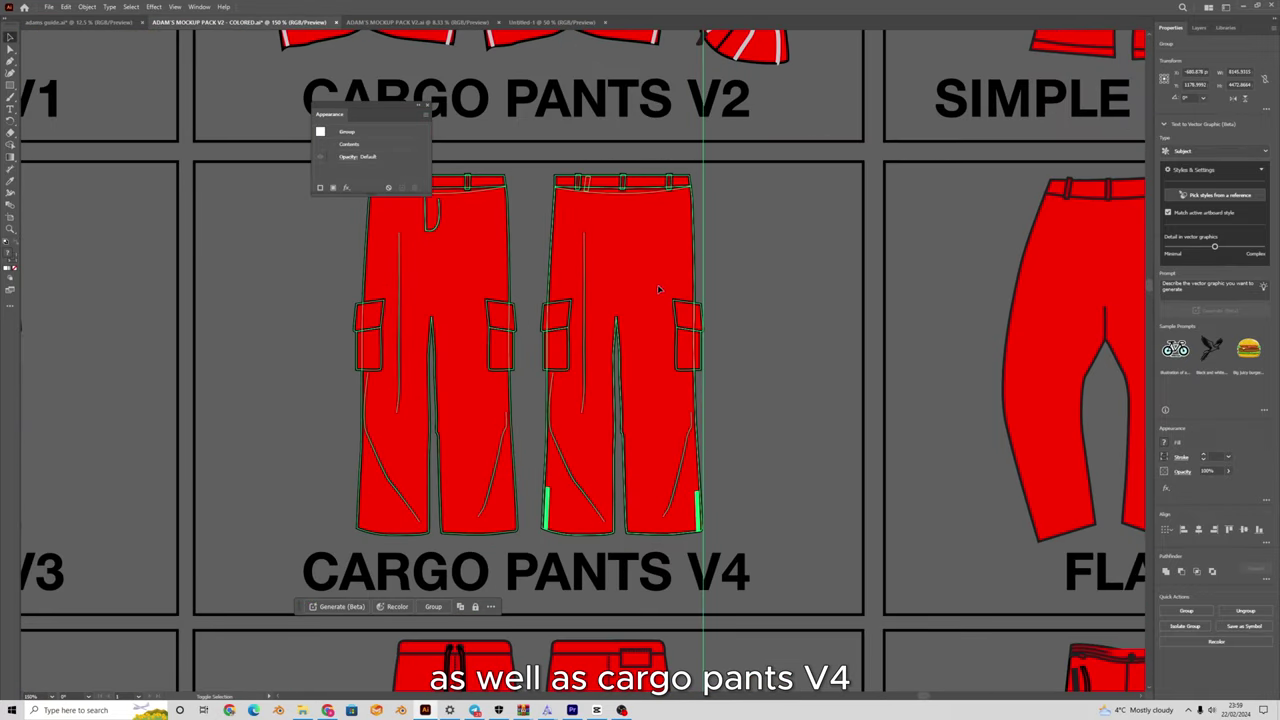
# Add the Baseball Cap V1 mockup from the Hats, Masks, Bags + More section to the selection.
pyautogui.scroll(1, 660, 281)
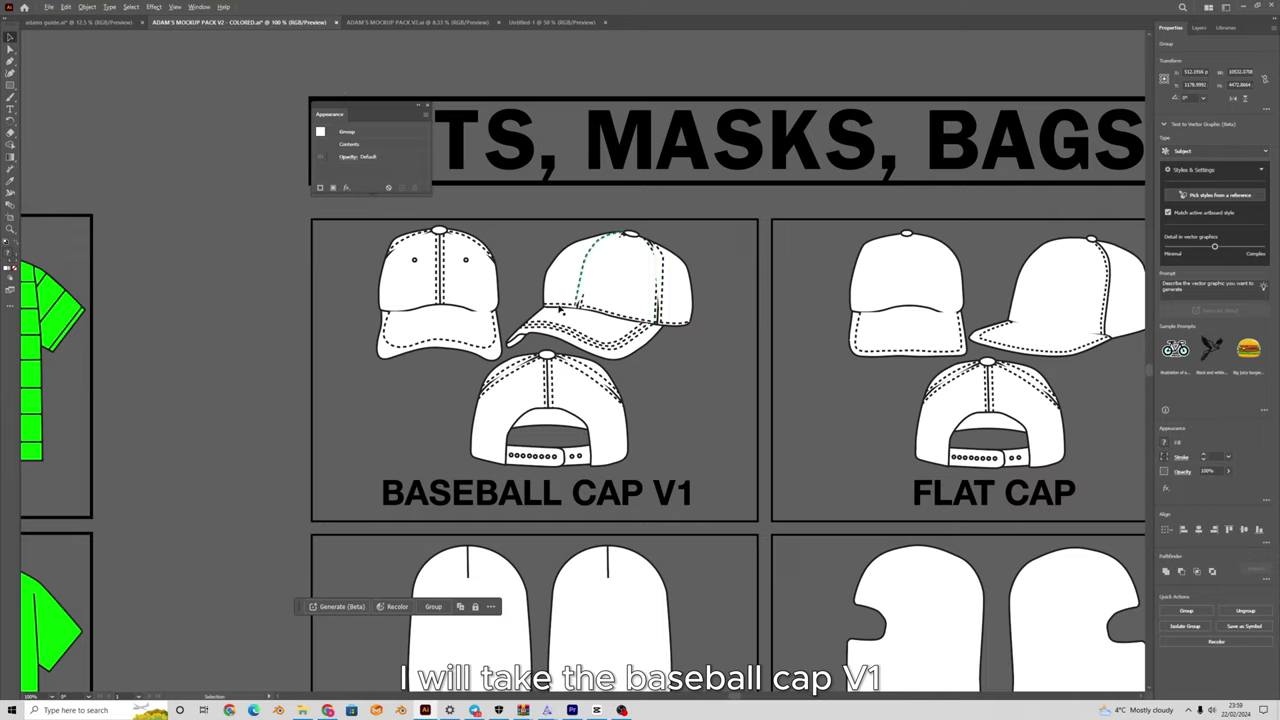
pyautogui.scroll(1, 648, 268)
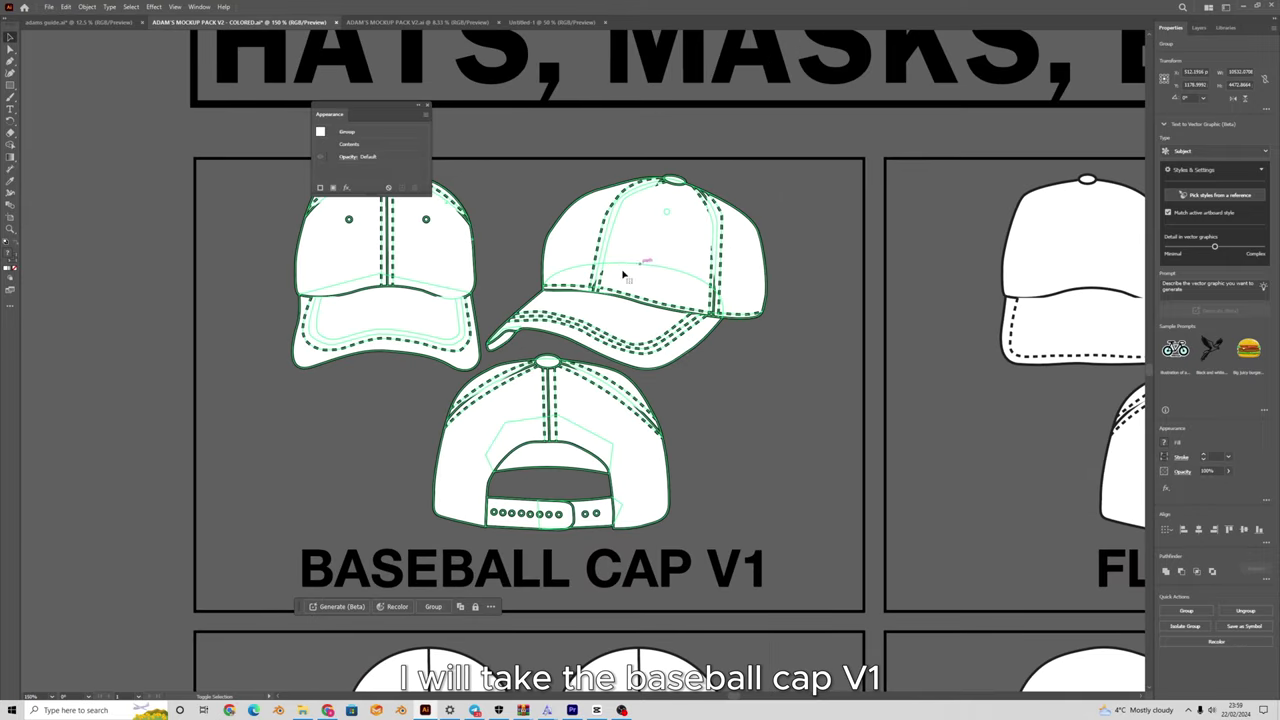
pyautogui.scroll(-4, 634, 269)
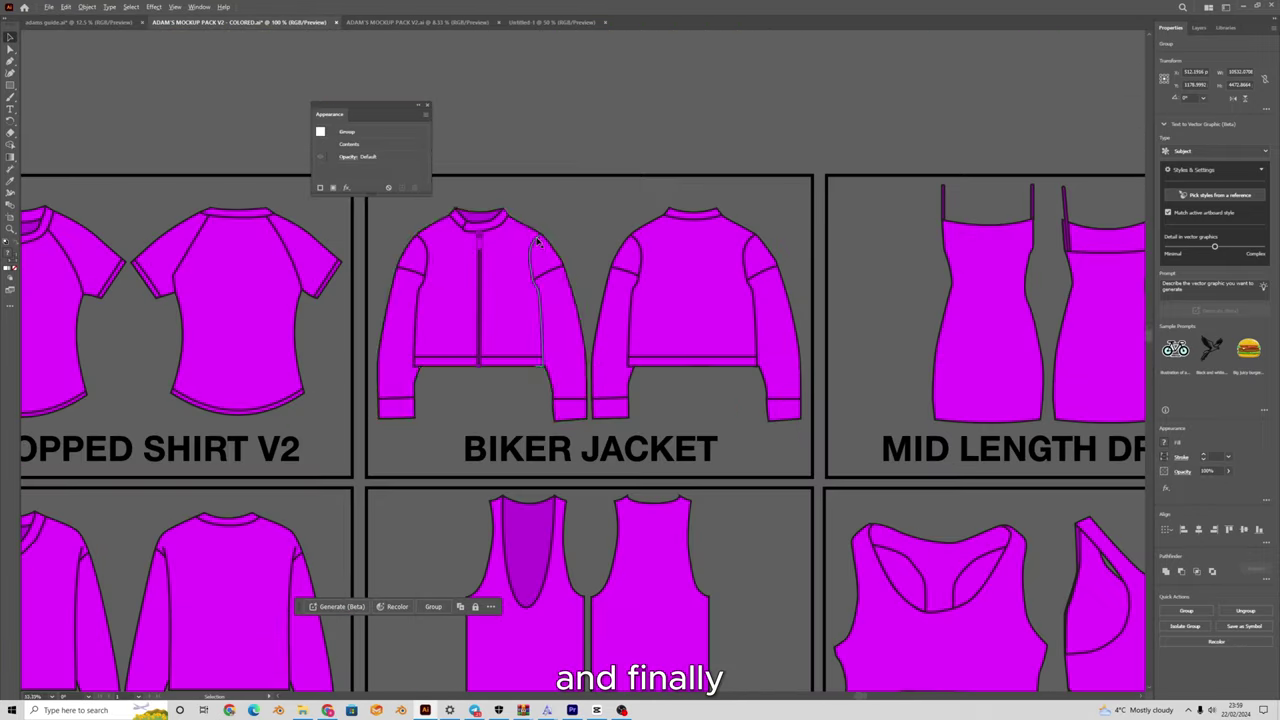
# Add the Biker Jacket mockup from the Female Items section to the selection.
pyautogui.scroll(-2, 675, 278)
pyautogui.scroll(-1, 675, 278)
pyautogui.scroll(2, 651, 300)
pyautogui.keyDown('shift'); pyautogui.click(579, 287); pyautogui.keyUp('shift')
pyautogui.scroll(-4, 579, 287)
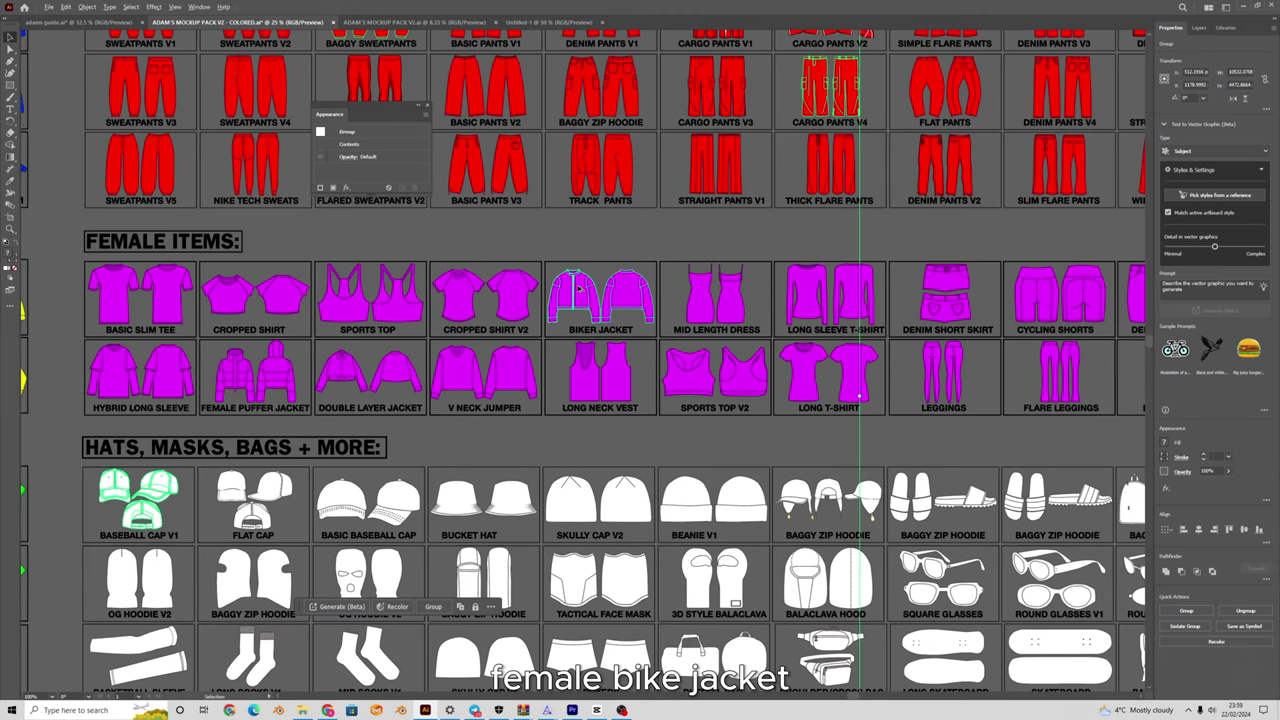
# Copy all the selected mockups from the colored mockup pack and paste them into the adams guide document.
pyautogui.hotkey('ctrl', '0')
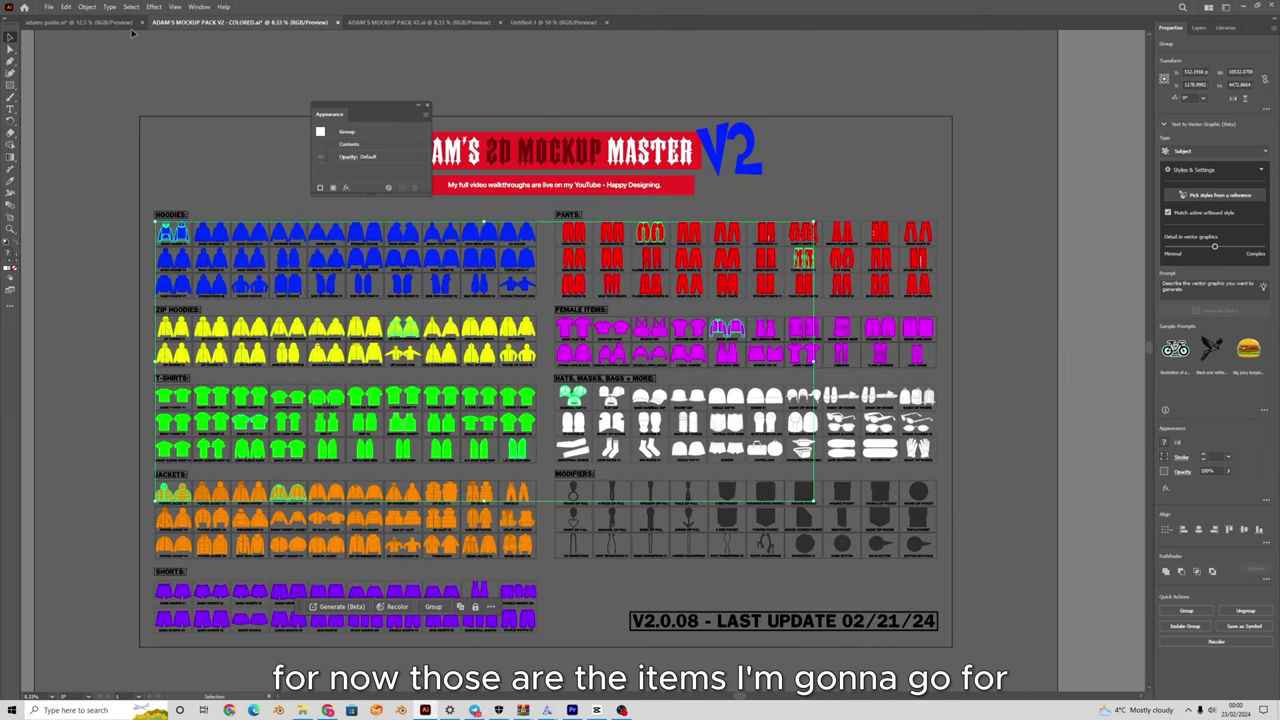
pyautogui.click(123, 22)
pyautogui.moveTo(606, 234); pyautogui.dragTo(726, 220)
pyautogui.click(247, 22)
pyautogui.moveTo(605, 310); pyautogui.dragTo(709, 309)
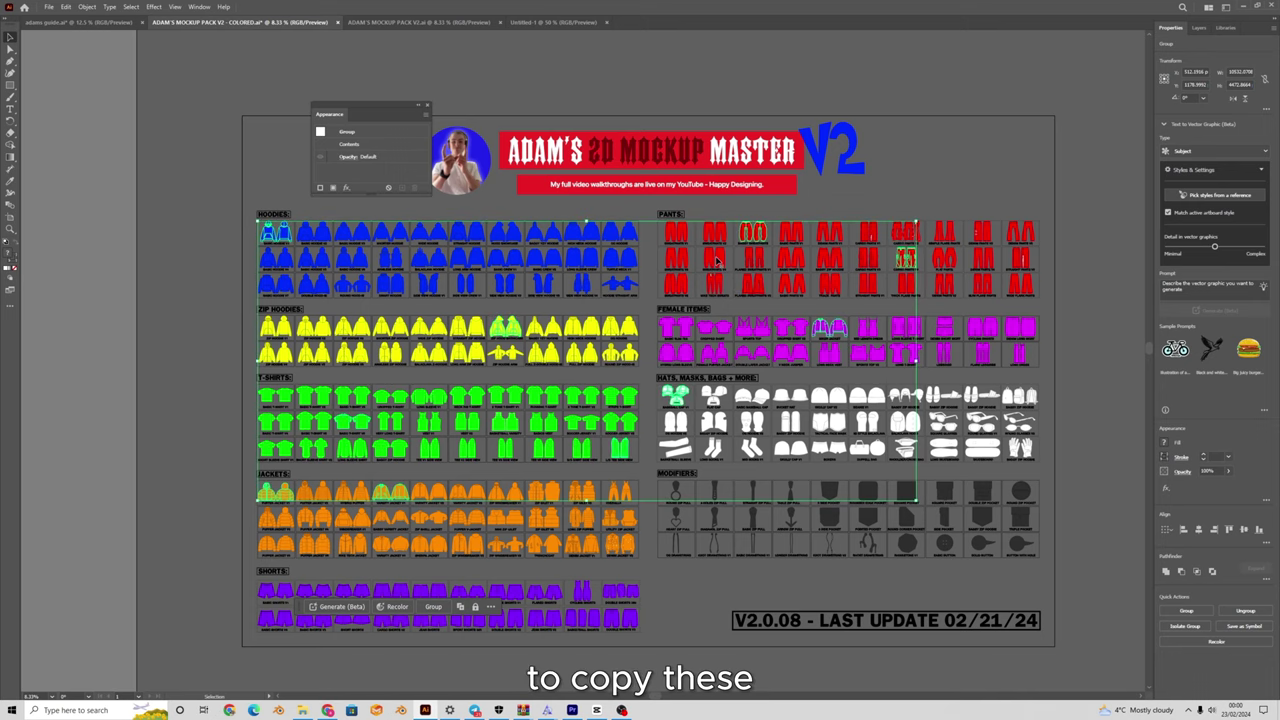
pyautogui.click(112, 22)
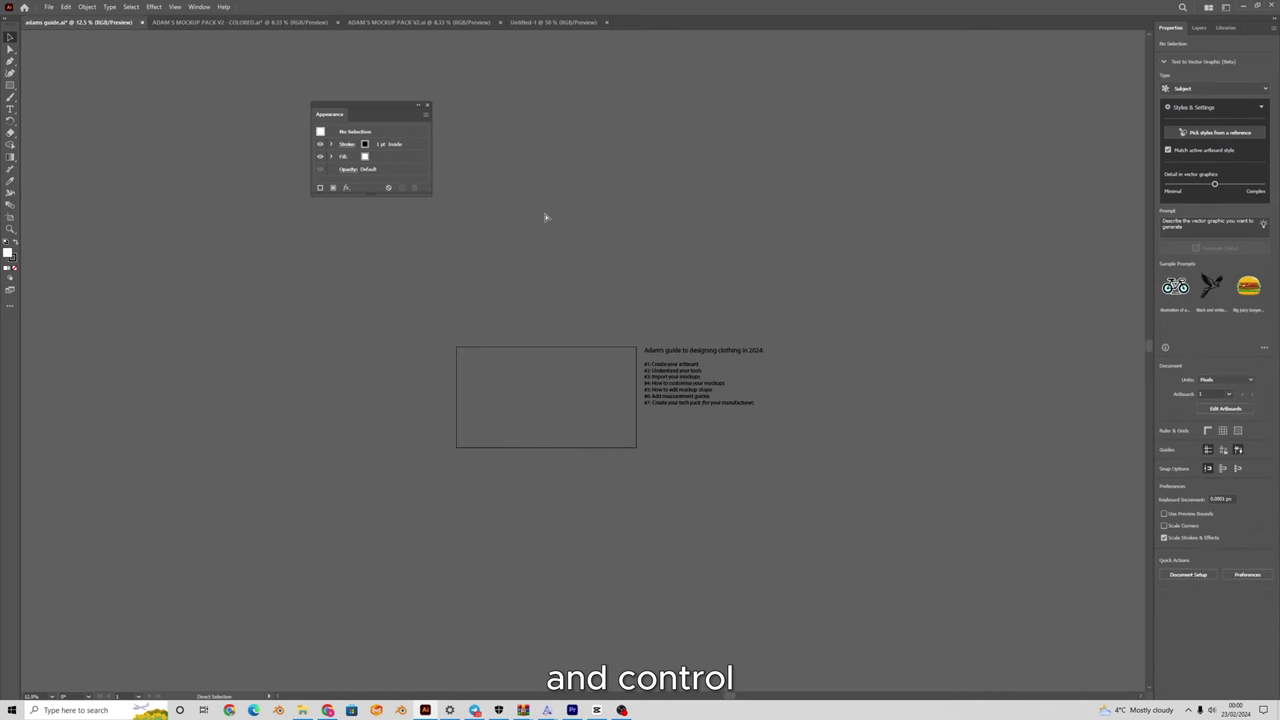
pyautogui.hotkey('ctrl', 'v')
pyautogui.hotkey('ctrl', '-')
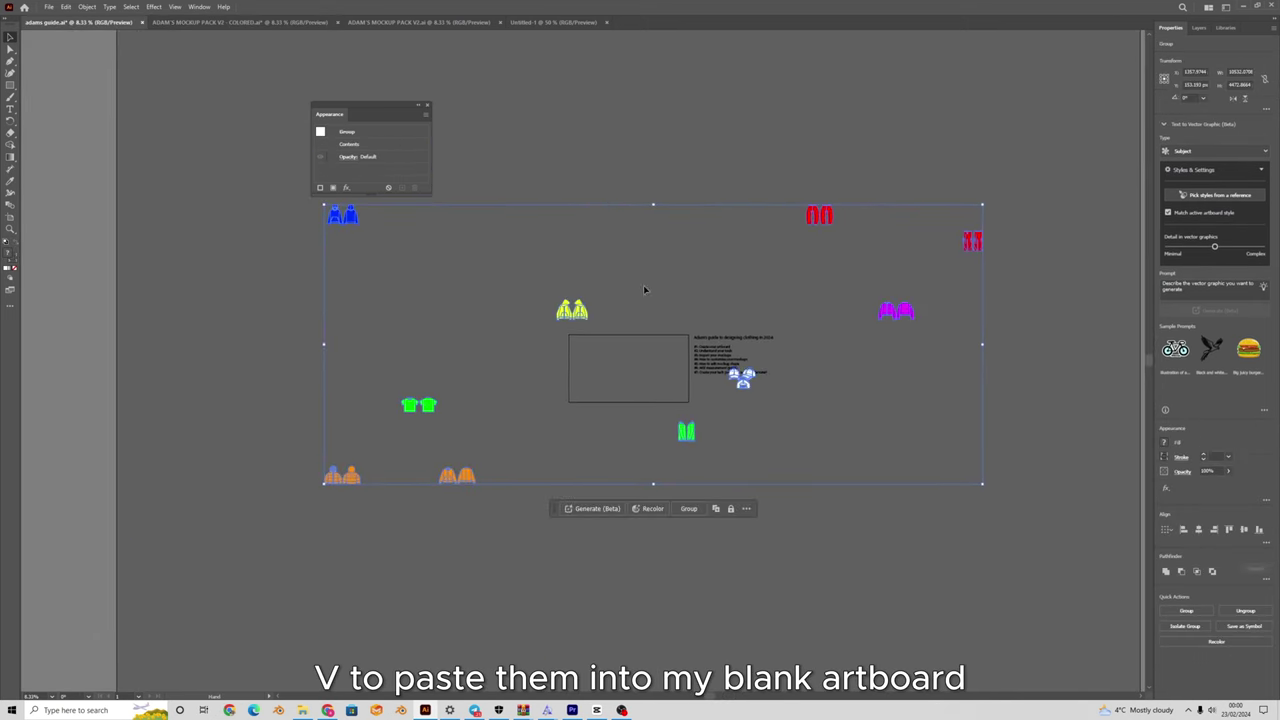
# Move the long-sleeve side view onto the artboard and arrange the other pasted garment mockups with it in three rows.
pyautogui.moveTo(686, 435); pyautogui.dragTo(602, 372)
pyautogui.click(661, 214)
pyautogui.scroll(1, 661, 214)
pyautogui.scroll(-1, 630, 220)
pyautogui.scroll(1, 760, 215)
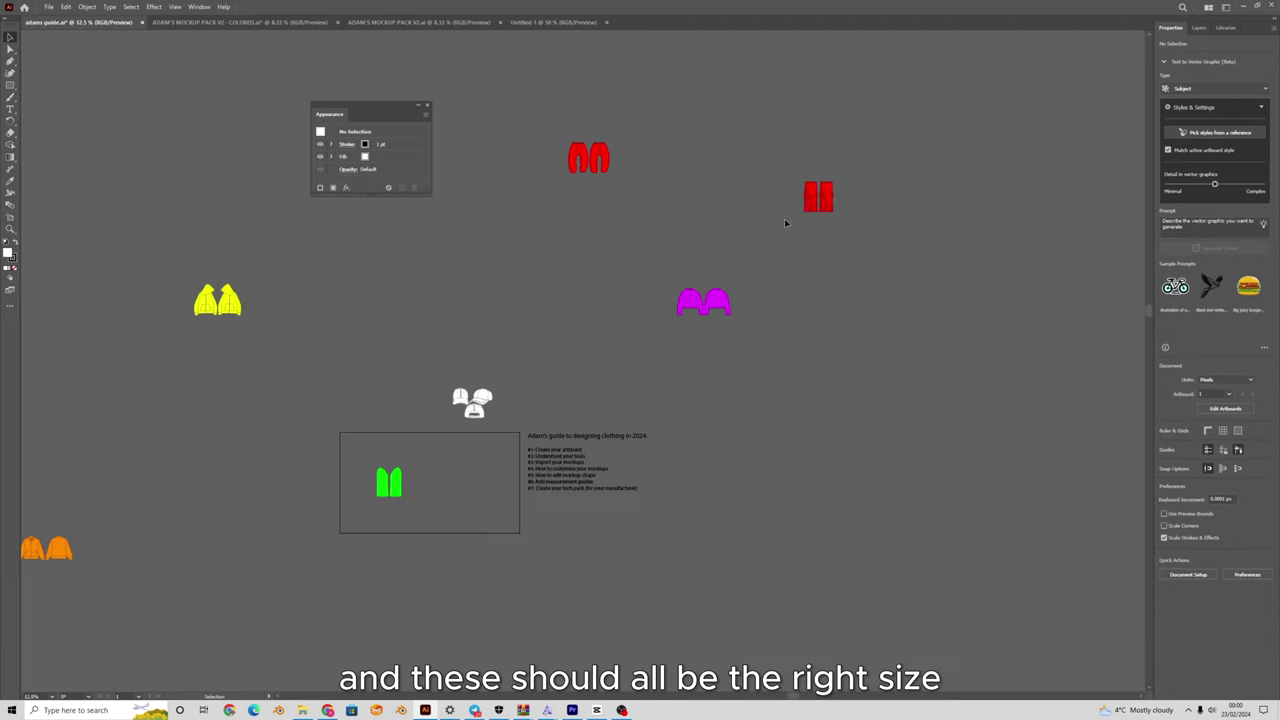
pyautogui.click(824, 194)
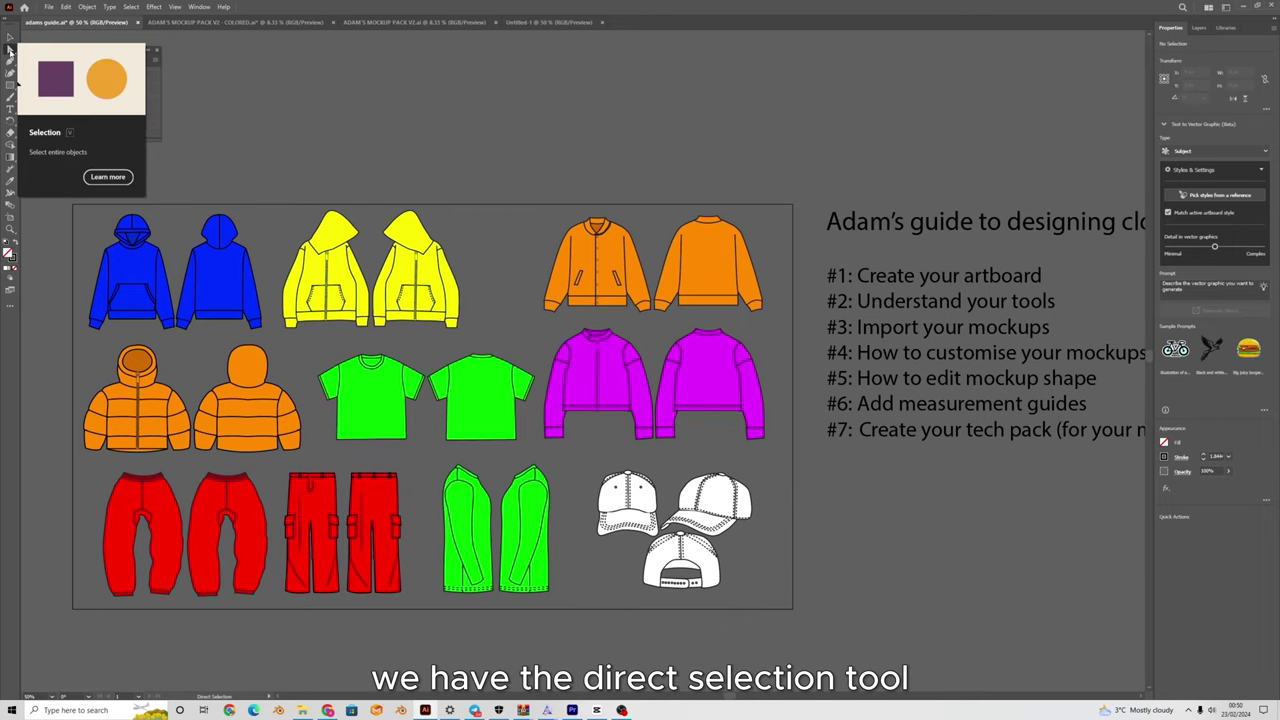
# Select the grouped yellow zip hoodie with the Selection tool and shift it slightly right and down.
pyautogui.scroll(2, 285, 211)
pyautogui.click(9, 40)
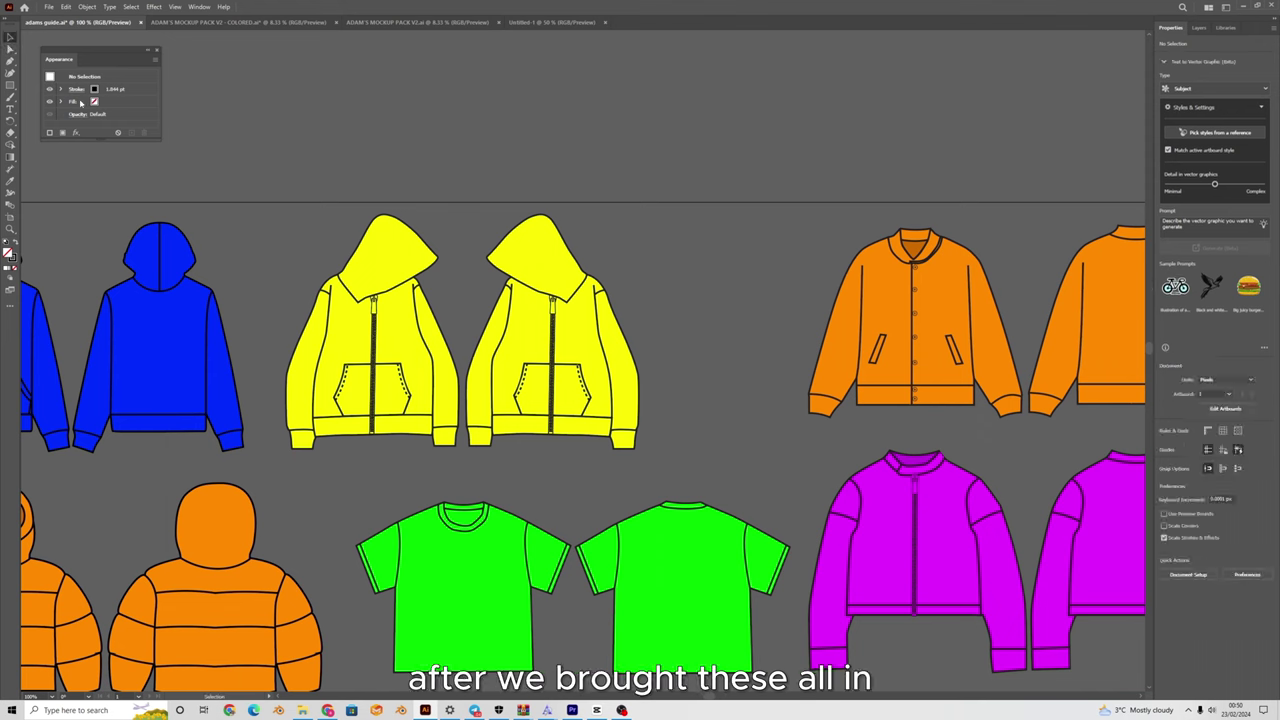
pyautogui.click(396, 280)
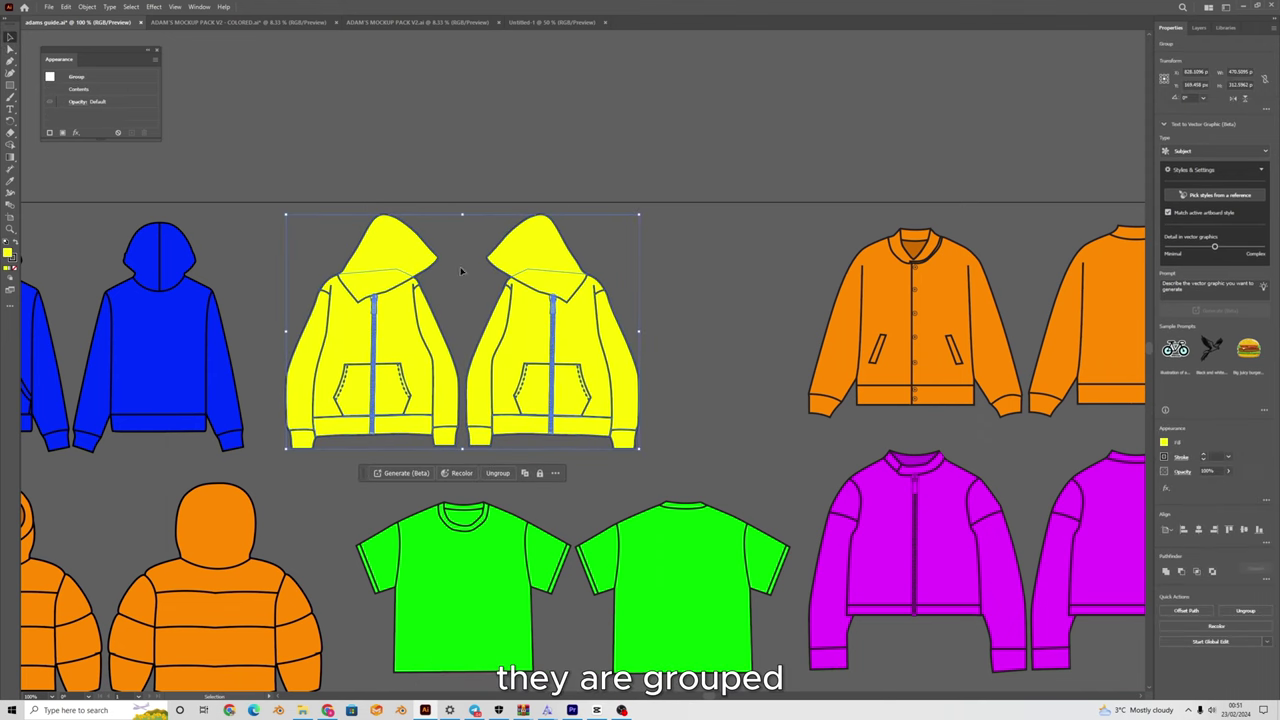
pyautogui.moveTo(538, 330); pyautogui.dragTo(554, 337)
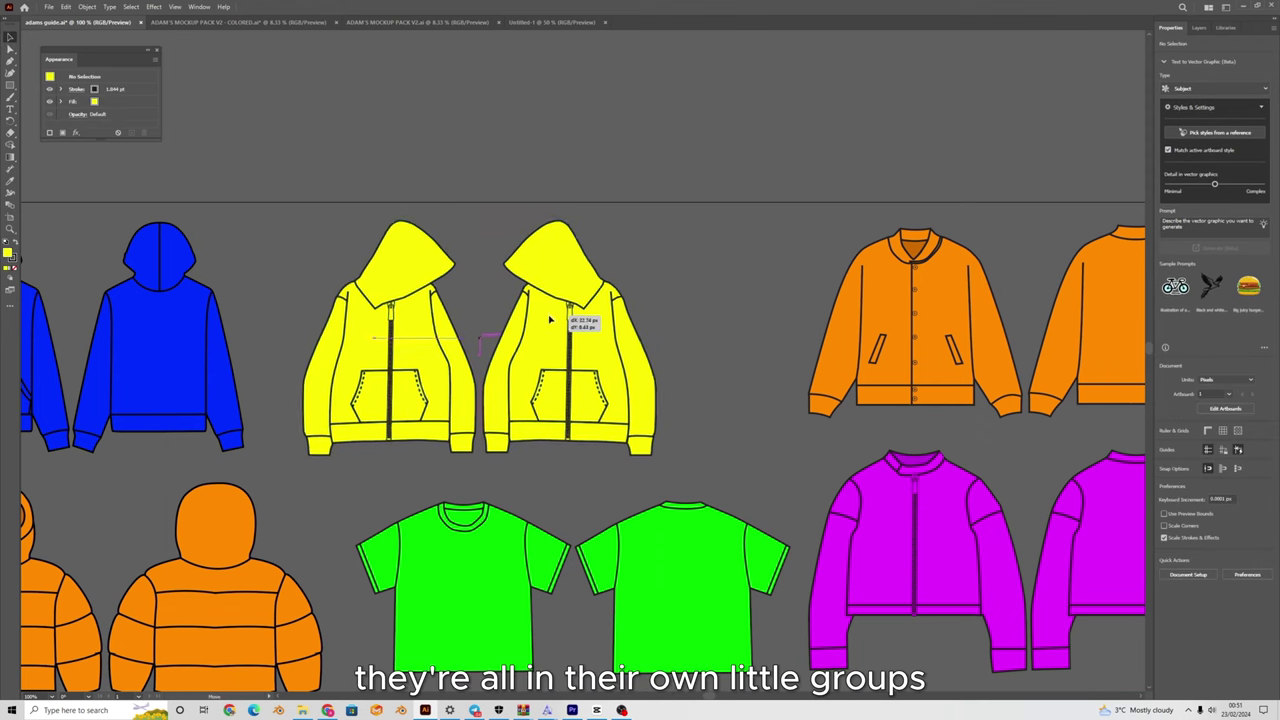
# Show the document's layer list and move the yellow zip hoodie group as one object.
pyautogui.click(1200, 28)
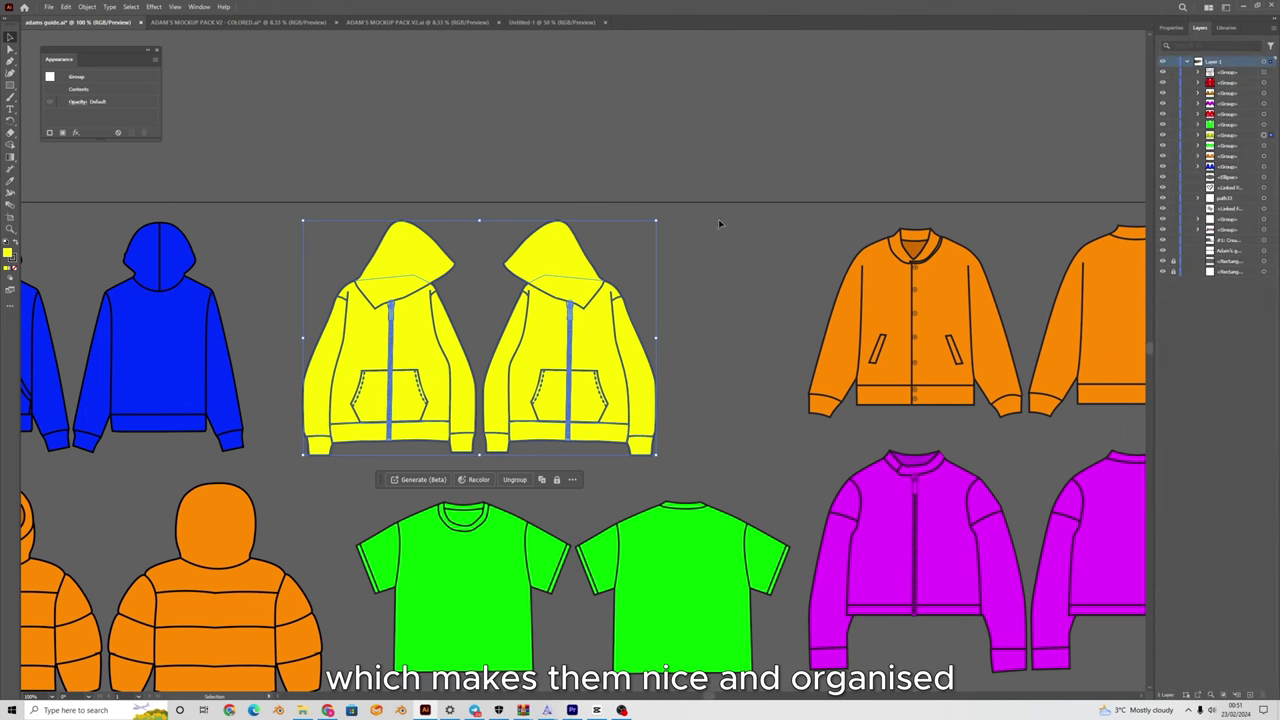
pyautogui.moveTo(716, 226); pyautogui.dragTo(767, 191)
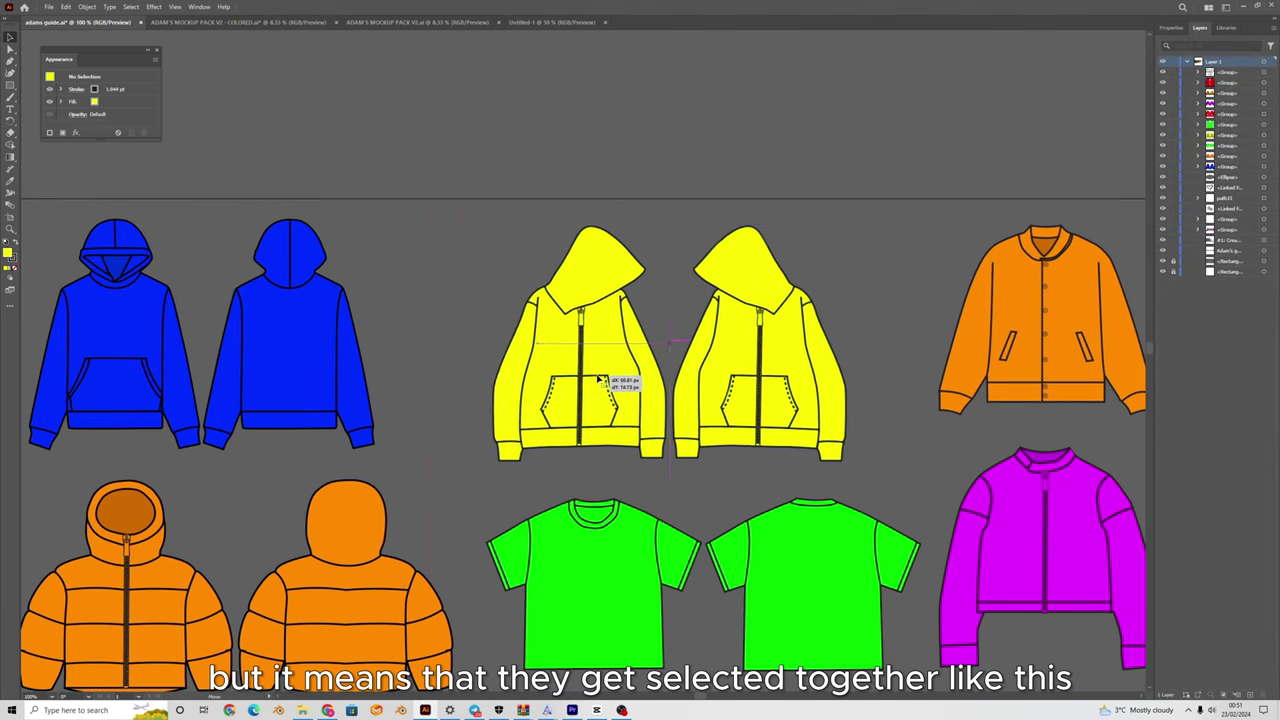
pyautogui.click(609, 374)
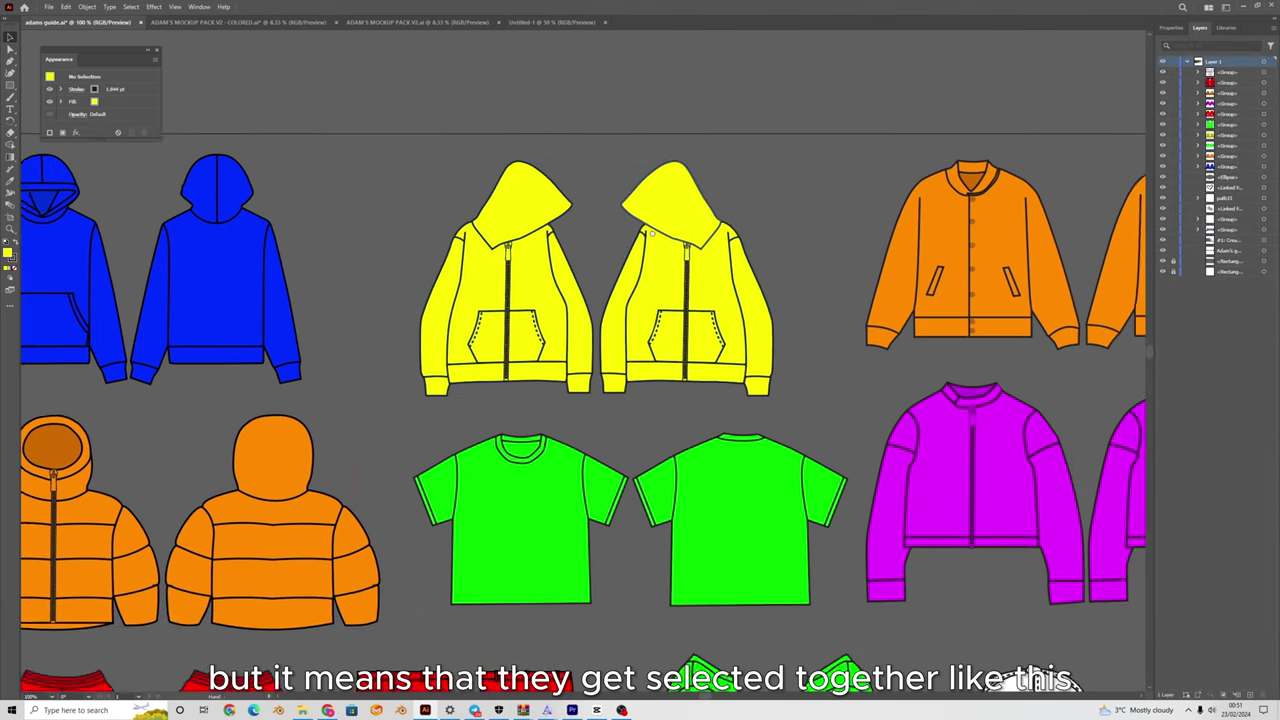
# Ungroup the yellow zip hoodie mockup into its separate parts and clear the selection.
pyautogui.click(588, 264)
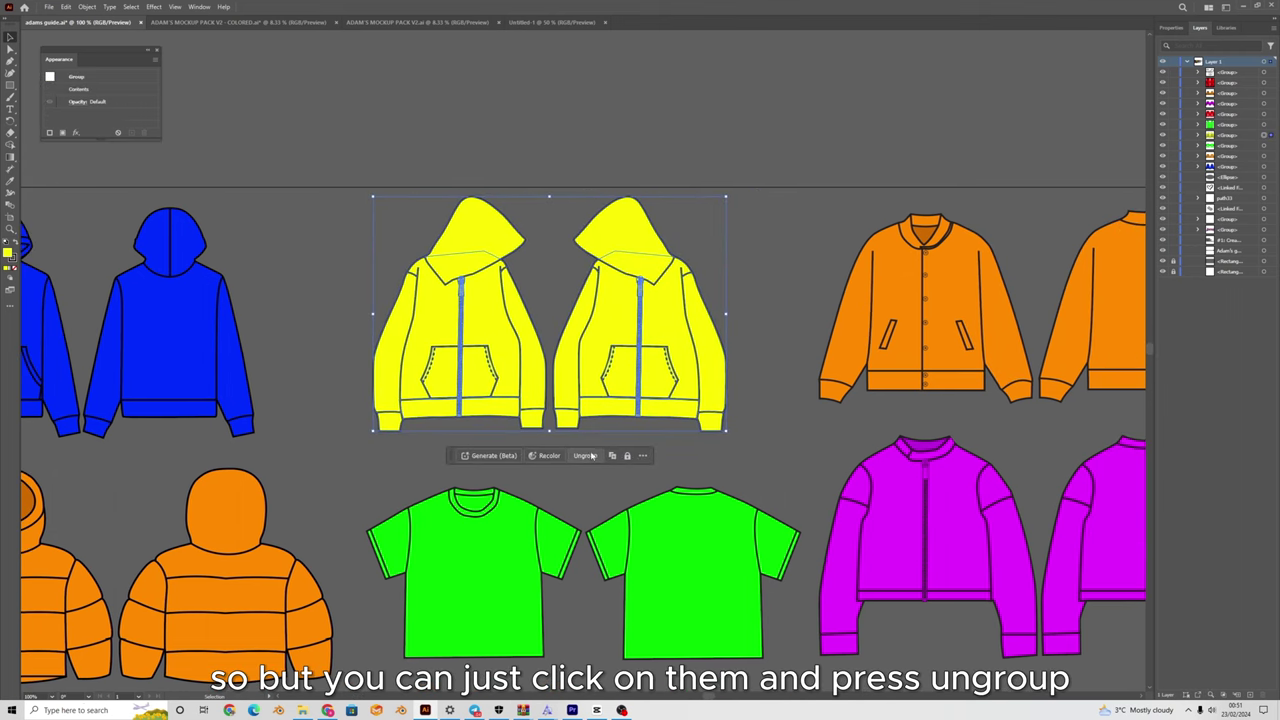
pyautogui.click(585, 455)
pyautogui.click(755, 223)
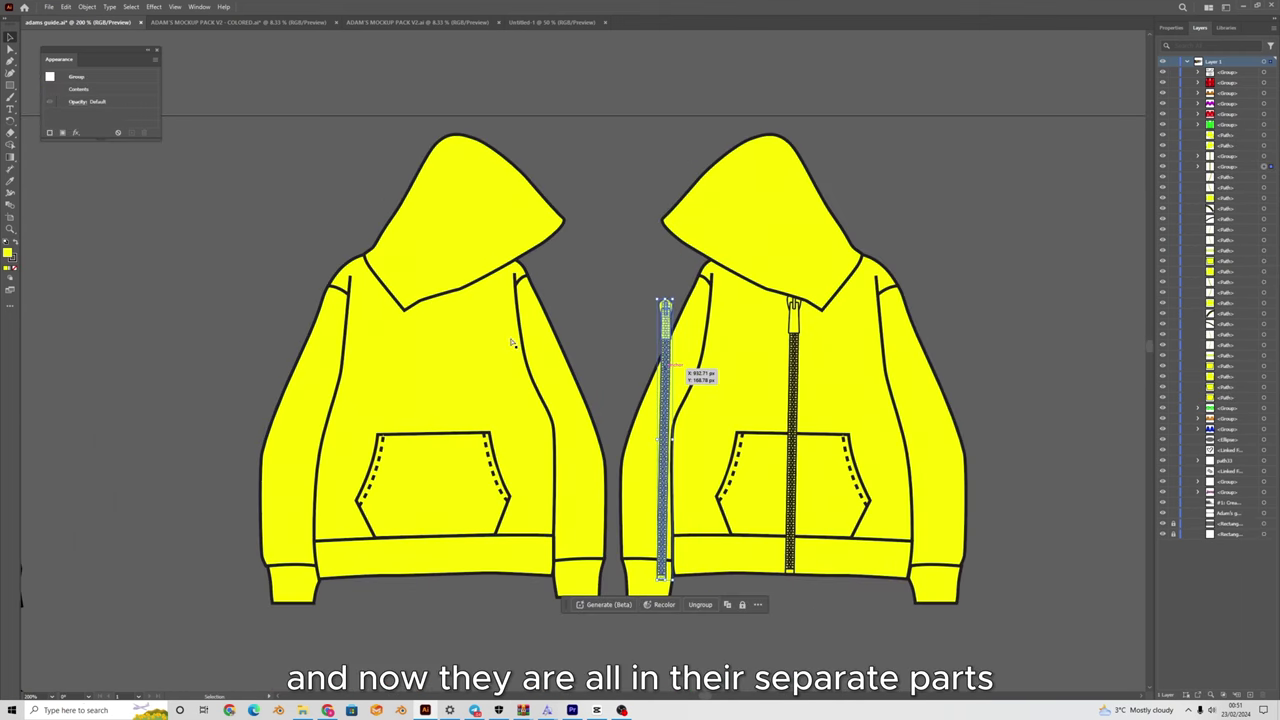
# Try moving individual parts of the ungrouped yellow hoodie, such as the zip and hood, and undo the moves.
pyautogui.moveTo(513, 313); pyautogui.dragTo(545, 290)
pyautogui.hotkey('ctrl', 'z')
pyautogui.moveTo(530, 220); pyautogui.dragTo(555, 128)
pyautogui.hotkey('ctrl', 'z')
pyautogui.moveTo(763, 239); pyautogui.dragTo(654, 85)
pyautogui.hotkey('ctrl', 'z')
pyautogui.moveTo(663, 407); pyautogui.dragTo(557, 407)
pyautogui.scroll(-3, 548, 114)
pyautogui.moveTo(771, 300); pyautogui.dragTo(900, 300)
pyautogui.hotkey('ctrl', 'z')
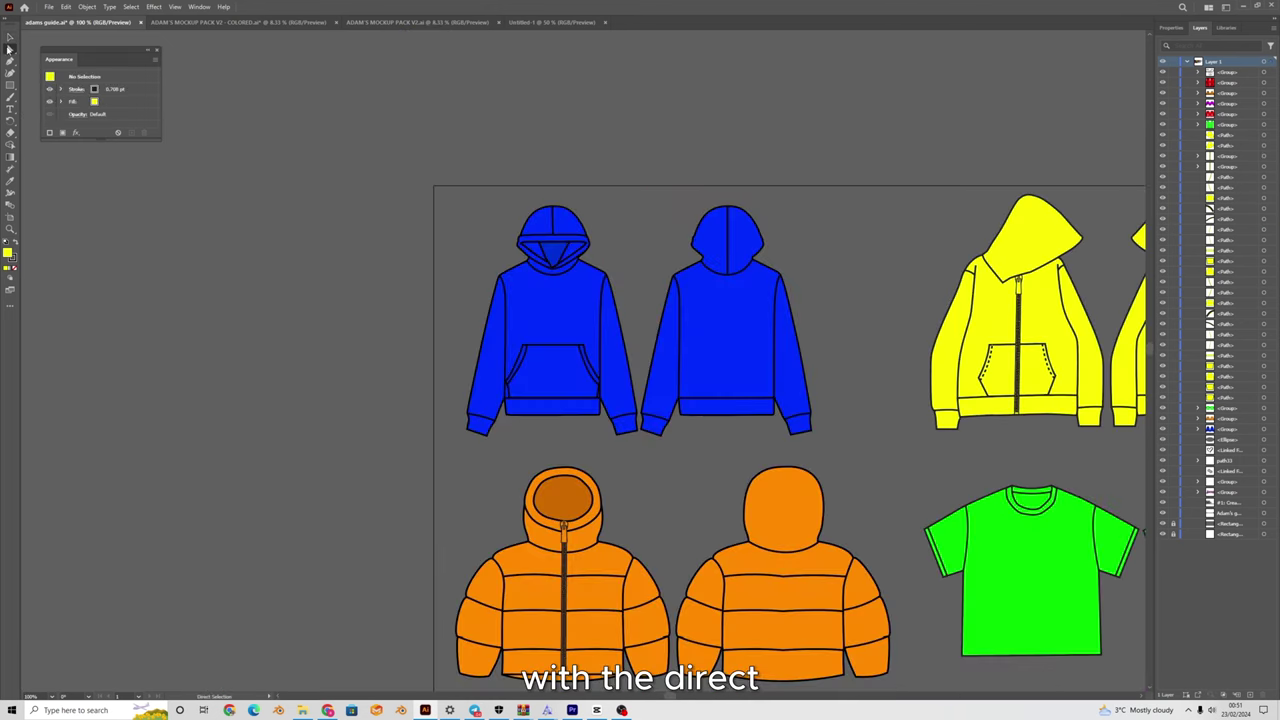
# Activate the Direct Selection tool and select the neck panel path of the grouped orange puffer jacket's front view.
pyautogui.click(10, 48)
pyautogui.moveTo(512, 325); pyautogui.dragTo(371, 314)
pyautogui.scroll(1, 371, 318)
pyautogui.scroll(-2, 406, 330)
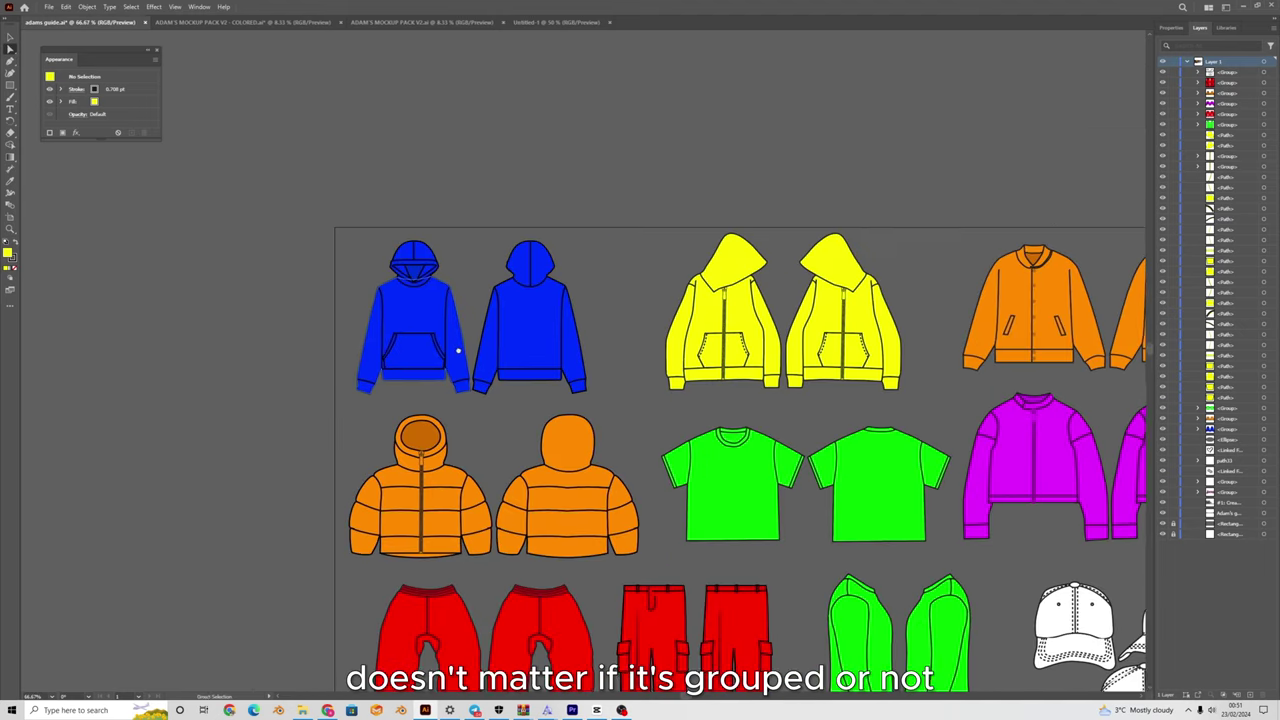
pyautogui.moveTo(503, 392); pyautogui.dragTo(469, 300)
pyautogui.scroll(6, 410, 386)
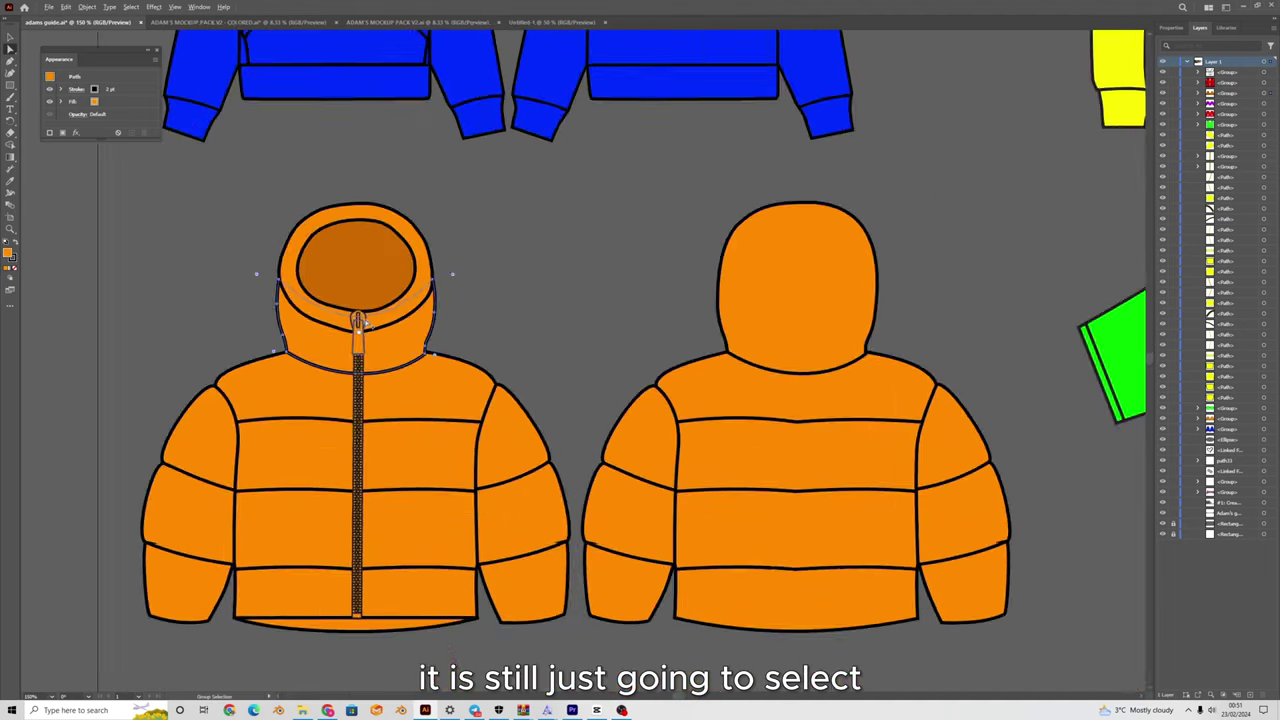
# Directly select the puffer jacket's inner hood opening, followed by the front body outline, without ungrouping the mockup.
pyautogui.click(370, 249)
pyautogui.scroll(-2, 370, 249)
pyautogui.scroll(1, 400, 230)
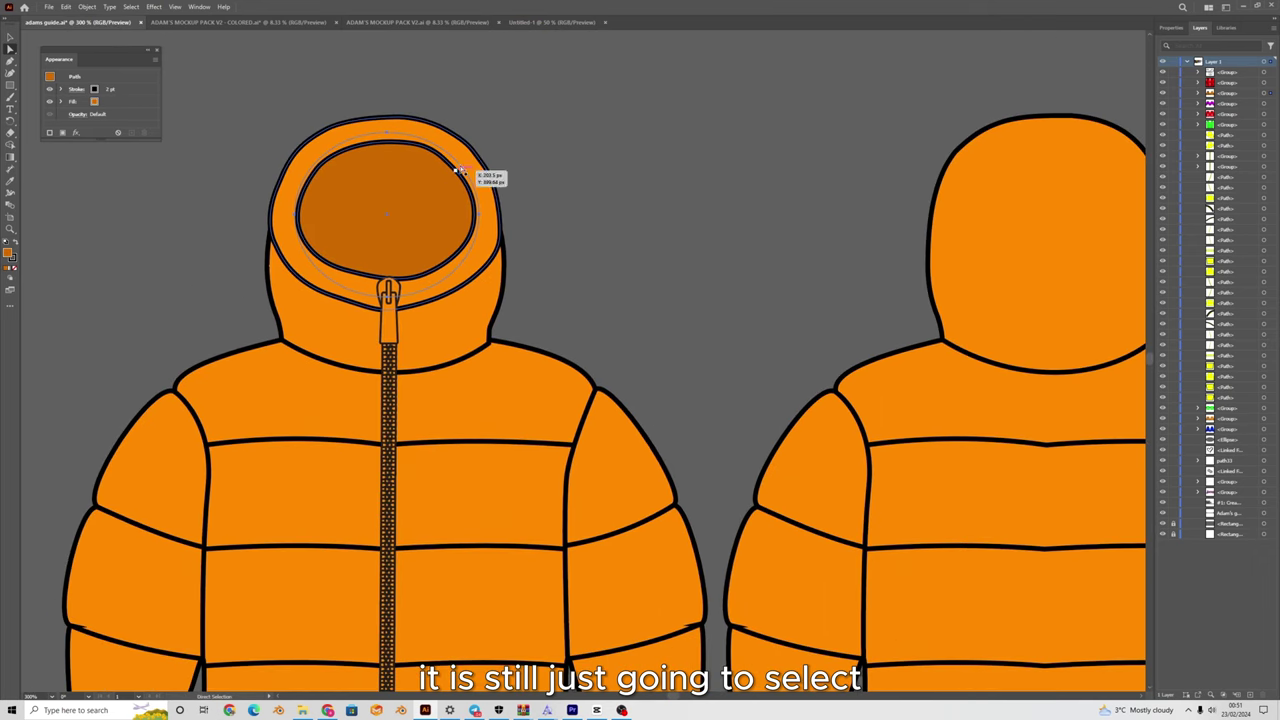
pyautogui.scroll(-2, 480, 270)
pyautogui.click(453, 267)
pyautogui.scroll(-1, 453, 267)
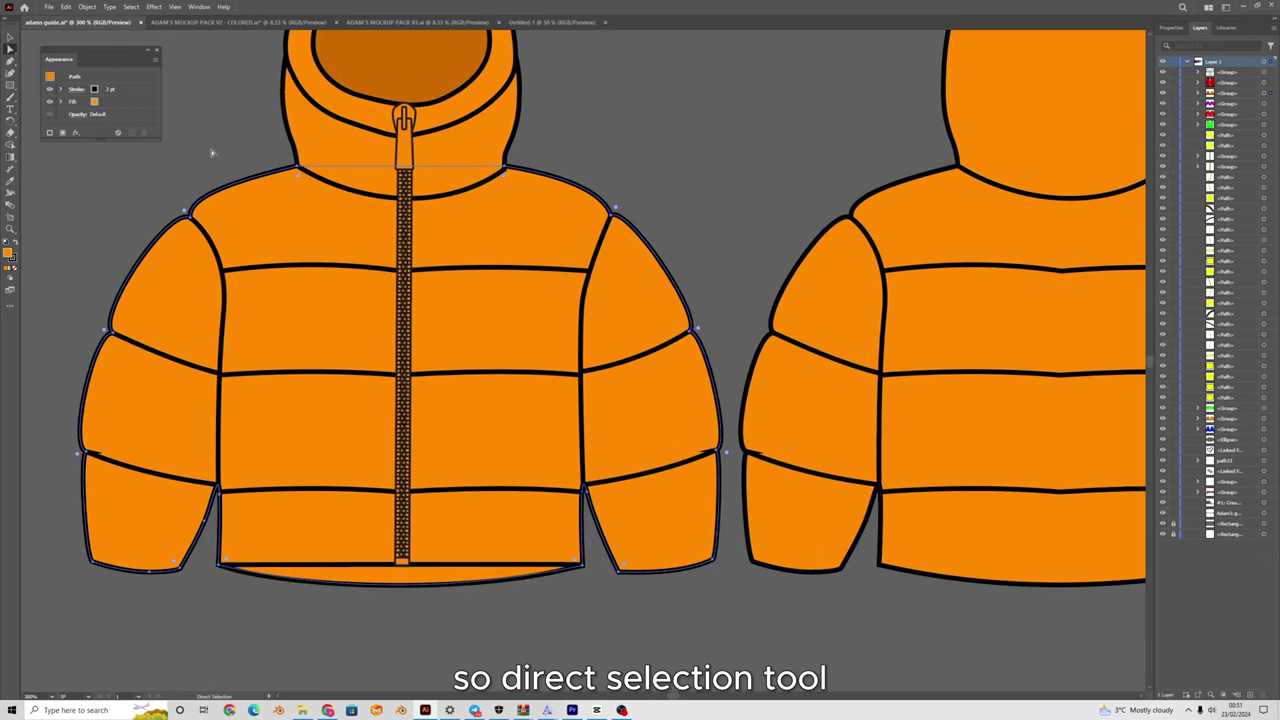
# Draw a closed curved shape with an orange fill using the Pen tool and place it on the blue hoodie's front chest.
pyautogui.moveTo(540, 300); pyautogui.dragTo(419, 343)
pyautogui.scroll(-2, 330, 345)
pyautogui.moveTo(323, 351); pyautogui.dragTo(247, 369)
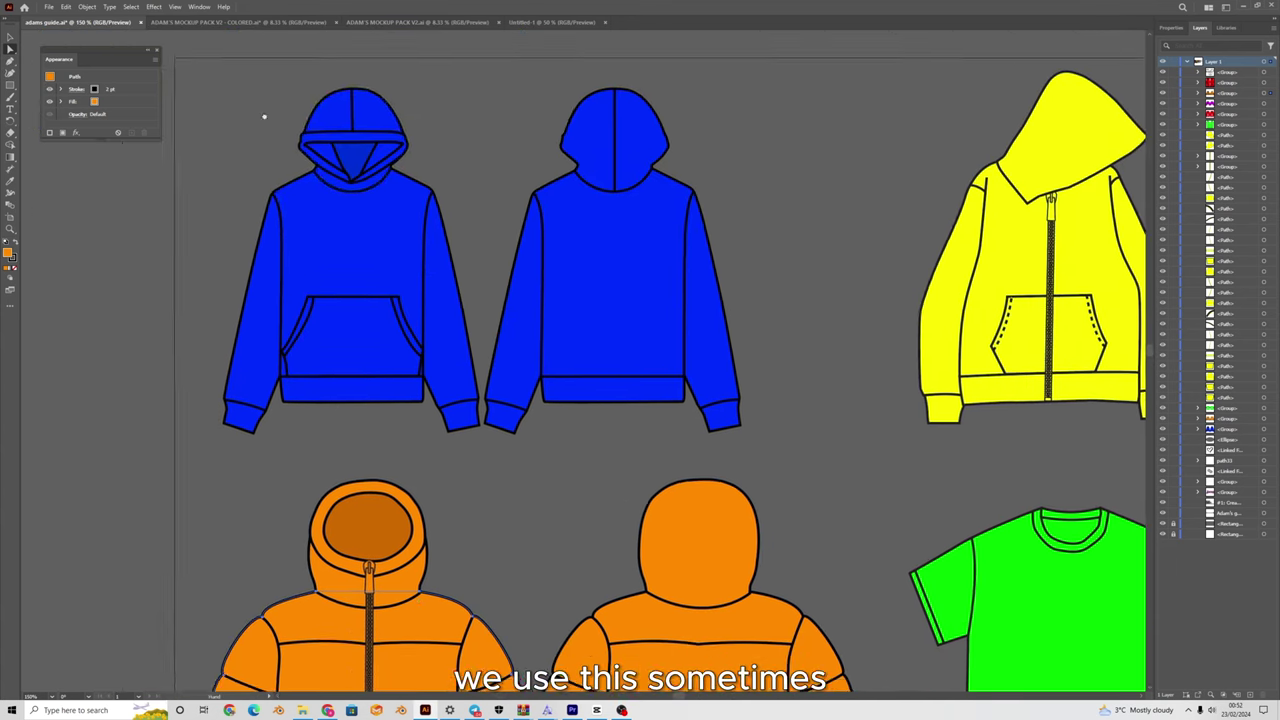
pyautogui.moveTo(271, 112); pyautogui.dragTo(218, 124)
pyautogui.scroll(-4, 134, 237)
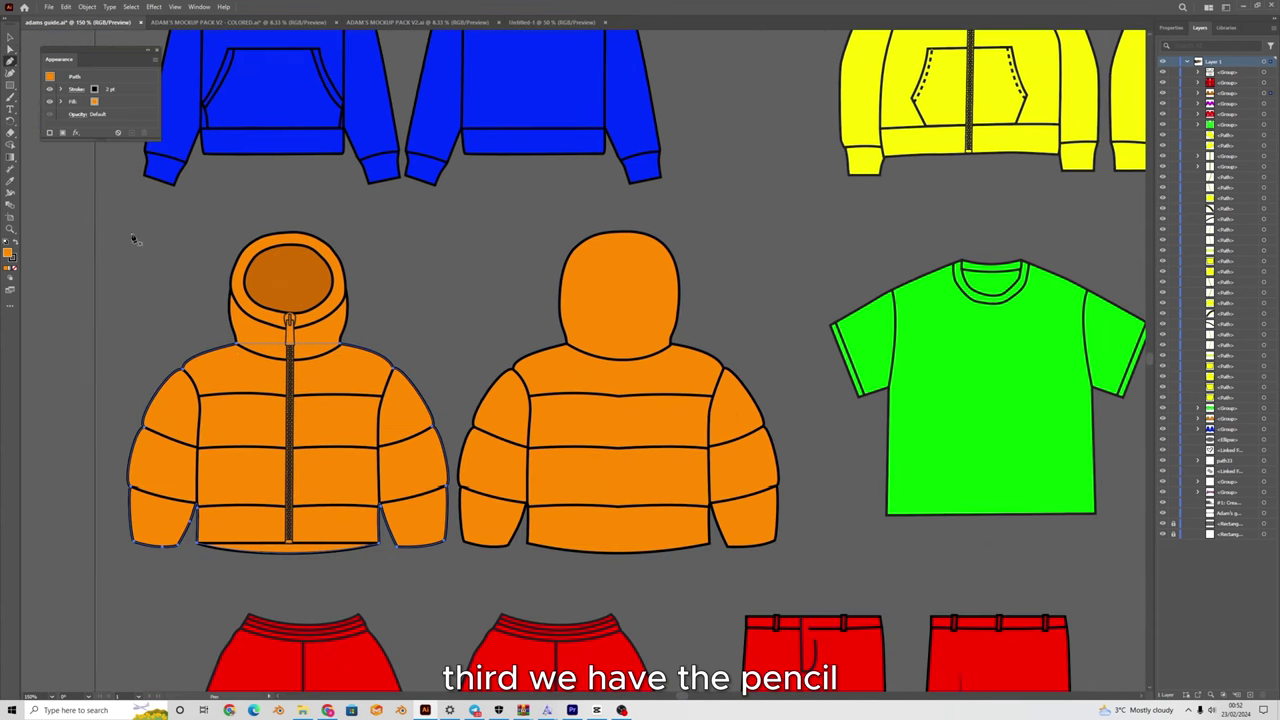
pyautogui.moveTo(140, 275); pyautogui.dragTo(162, 280)
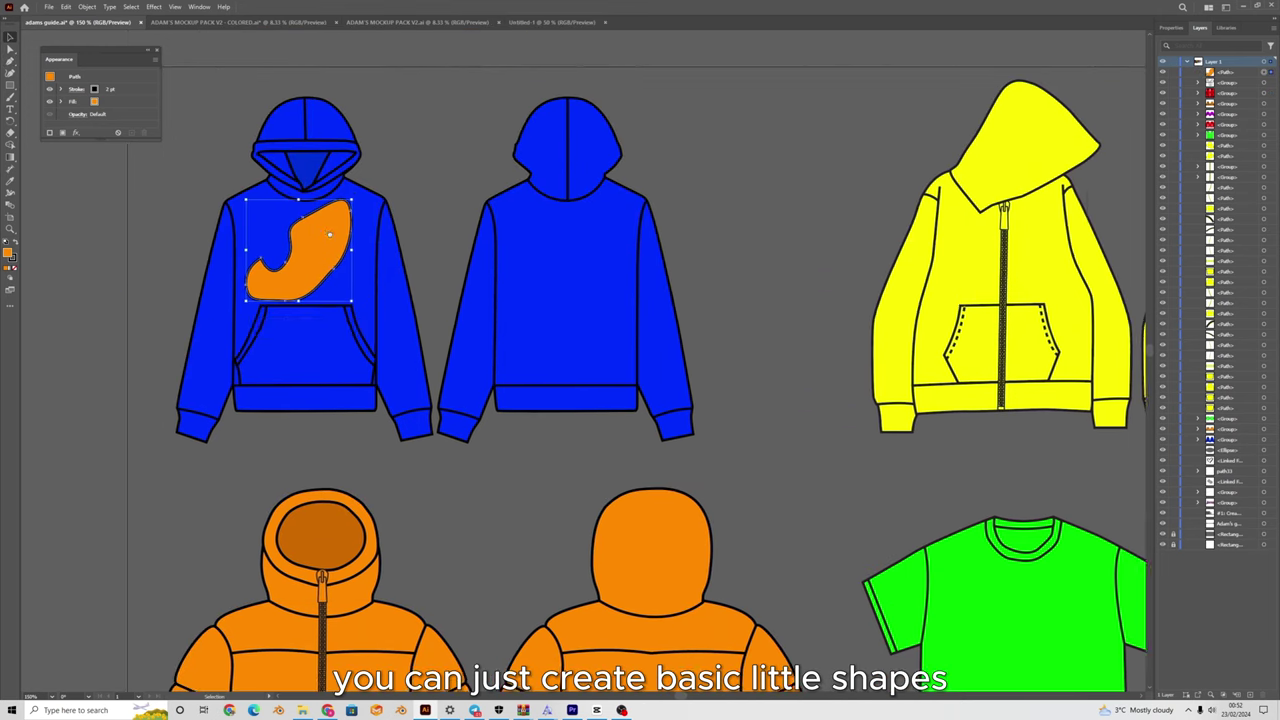
# Rotate the orange shape clockwise and position it across the chest above the blue hoodie's front pocket.
pyautogui.scroll(2, 428, 205)
pyautogui.moveTo(435, 217); pyautogui.dragTo(452, 296)
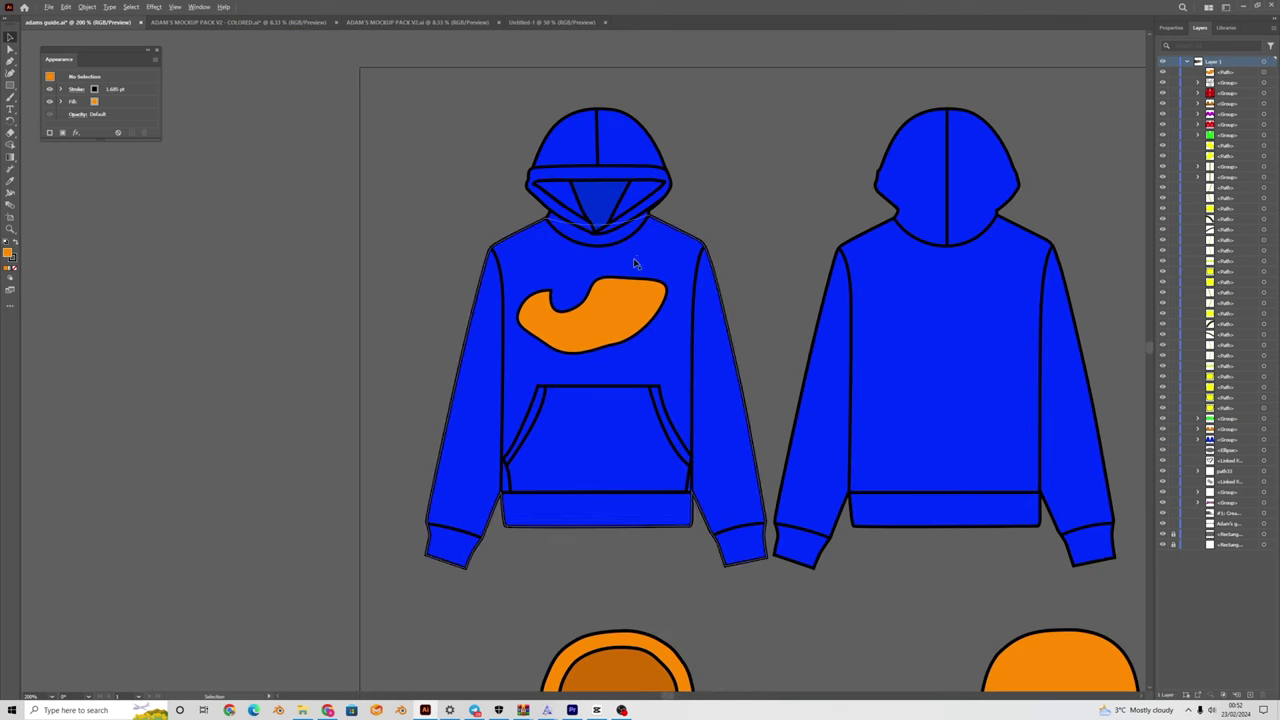
pyautogui.scroll(2, 635, 263)
pyautogui.moveTo(627, 342); pyautogui.dragTo(625, 328)
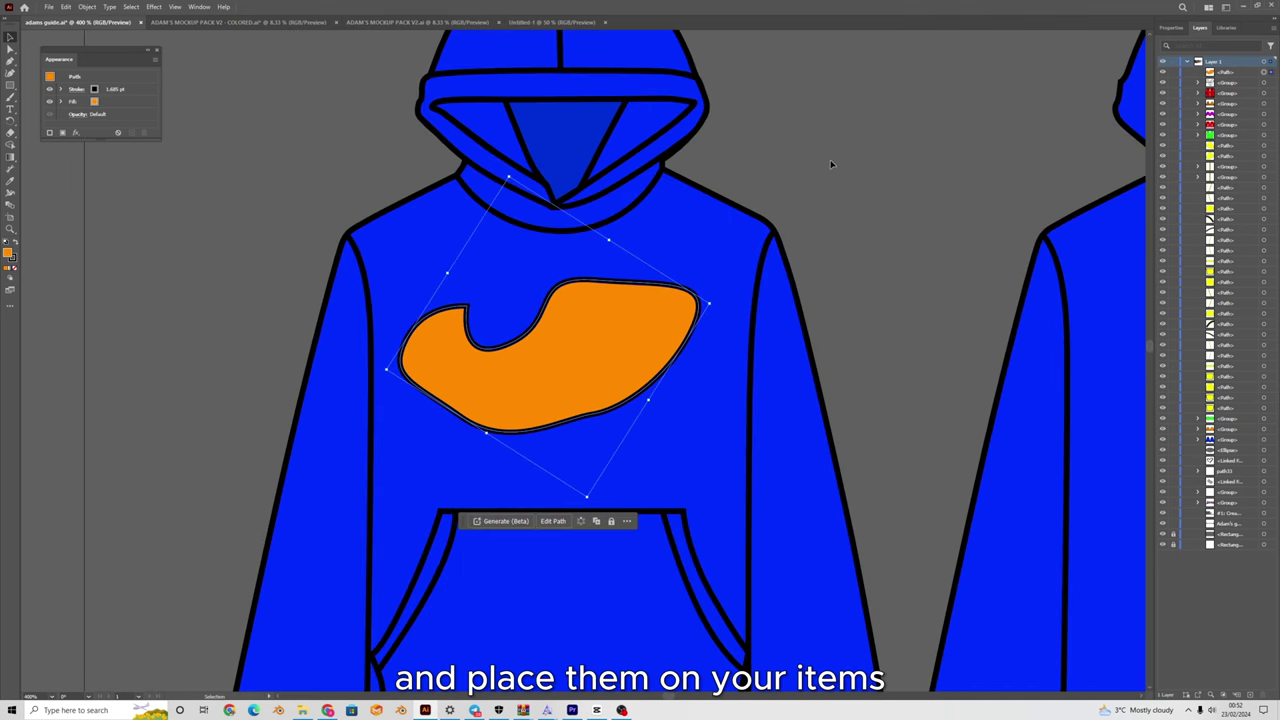
# Bring up the alternative shape tools and switch from the Rectangle tool to the Star tool.
pyautogui.scroll(-4, 830, 165)
pyautogui.click(10, 84)
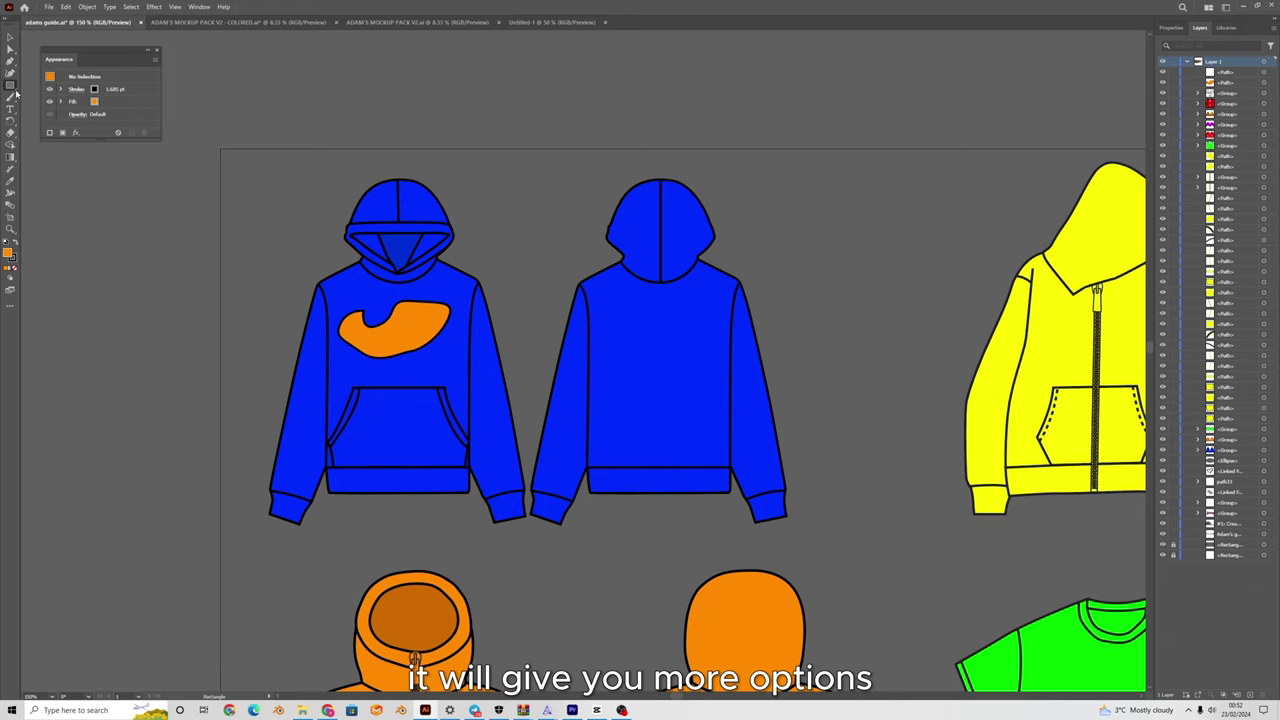
pyautogui.rightClick(12, 88)
pyautogui.click(54, 117)
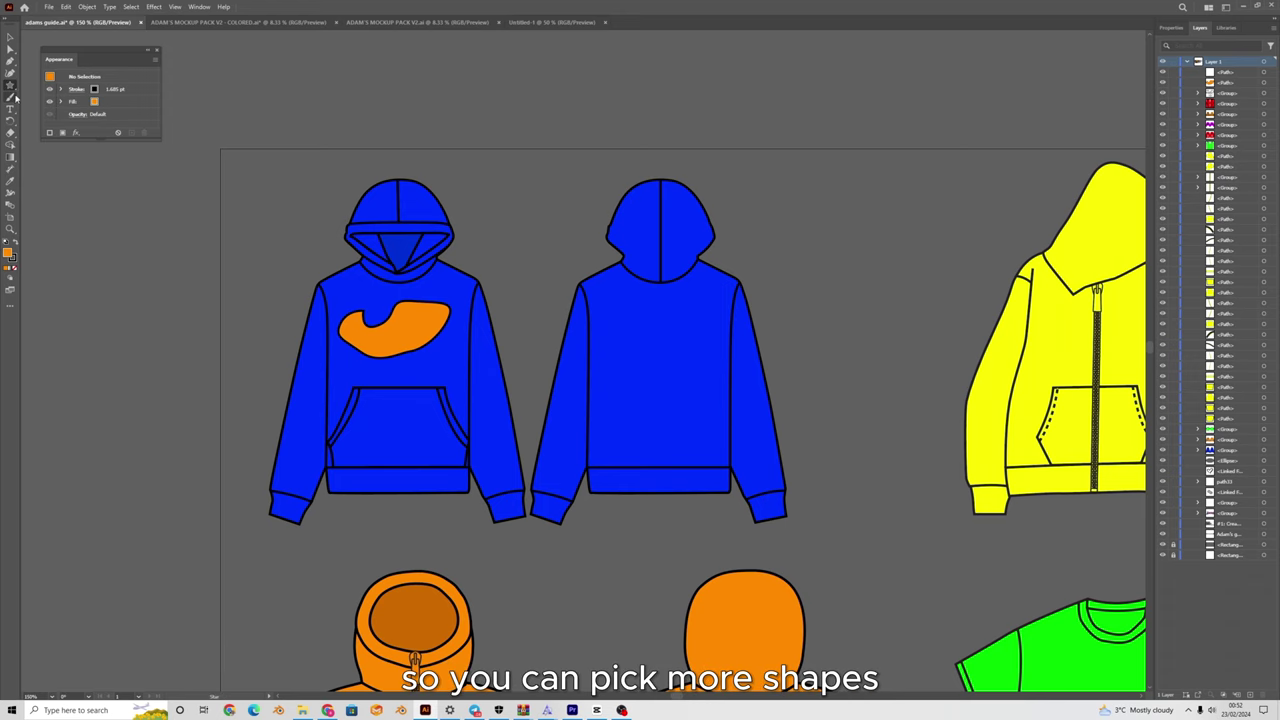
pyautogui.scroll(-1, 306, 145)
pyautogui.scroll(1, 306, 145)
pyautogui.scroll(-2, 572, 280)
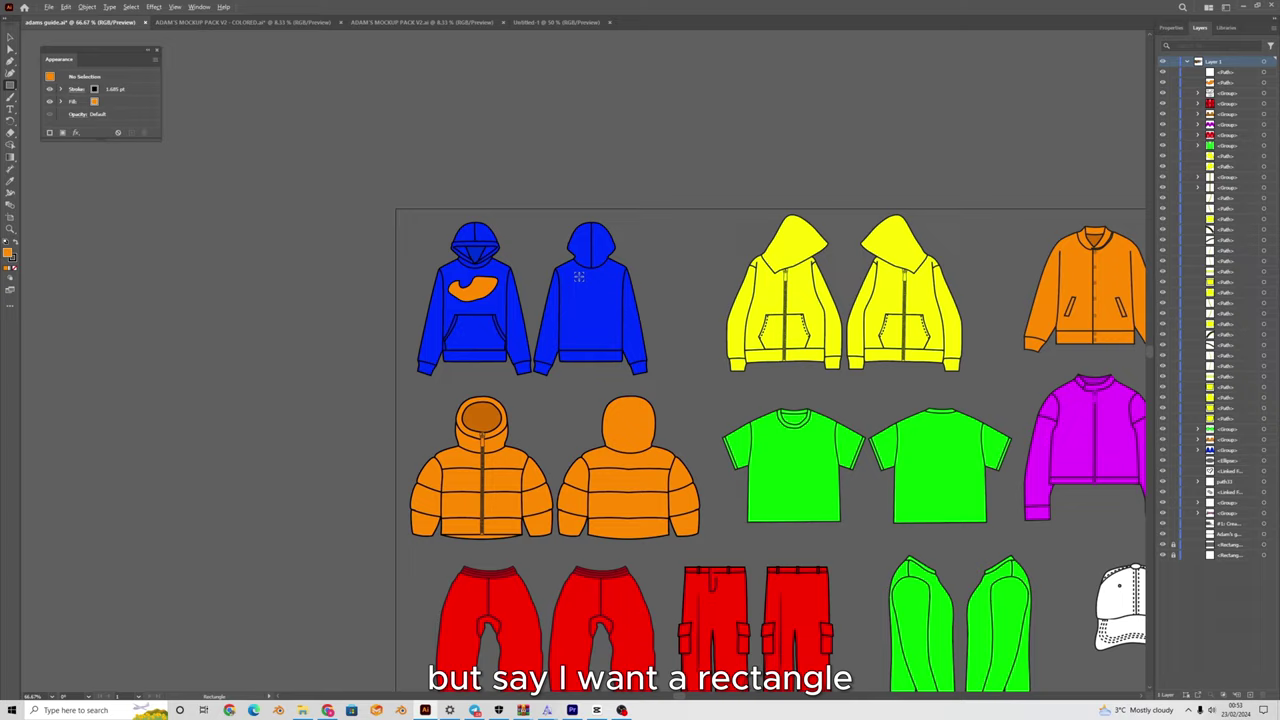
# Draw a tall rectangle with the Rectangle tool across the back panel of the blue hoodie.
pyautogui.scroll(2, 570, 278)
pyautogui.press('m')
pyautogui.scroll(2, 438, 203)
pyautogui.moveTo(409, 203)
pyautogui.mouseDown()
pyautogui.moveTo(566, 400)
pyautogui.moveTo(552, 412)
pyautogui.mouseUp()
pyautogui.moveTo(552, 412); pyautogui.dragTo(551, 412)
pyautogui.click(9, 38)
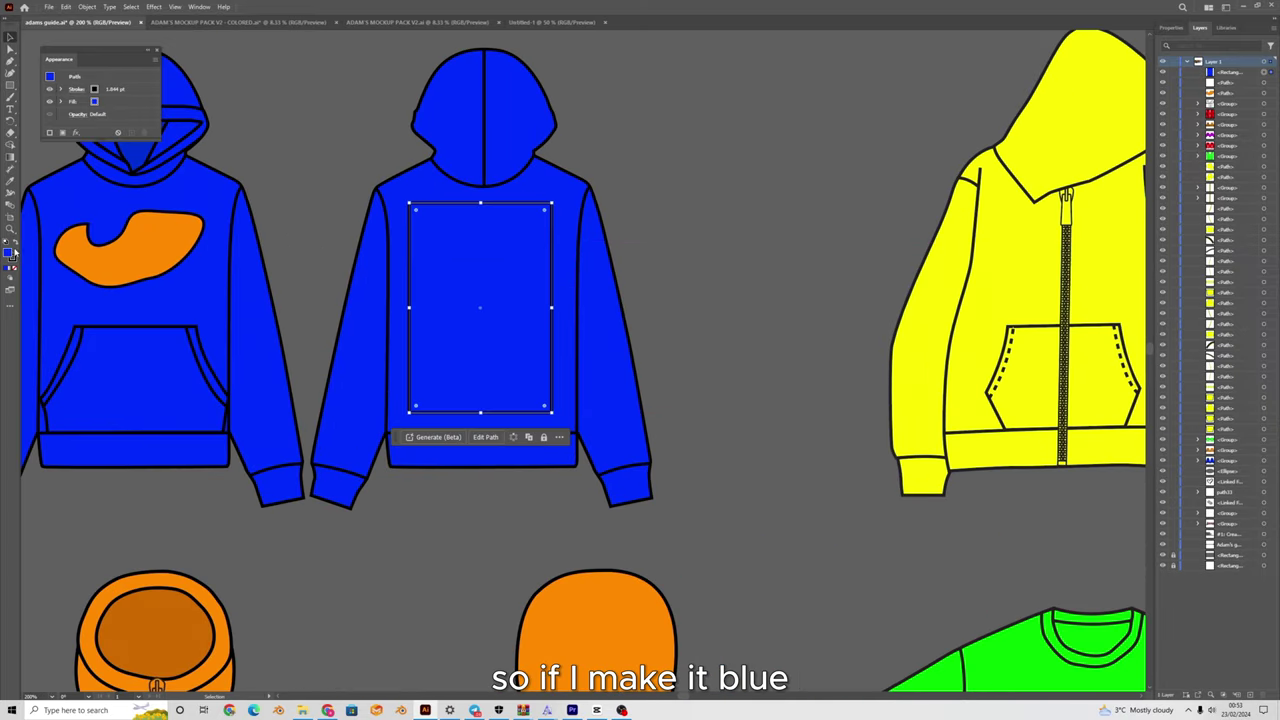
# Set the back rectangle's fill to a slightly darker blue than the hoodie and deselect it.
pyautogui.doubleClick(9, 253)
pyautogui.click(1065, 536)
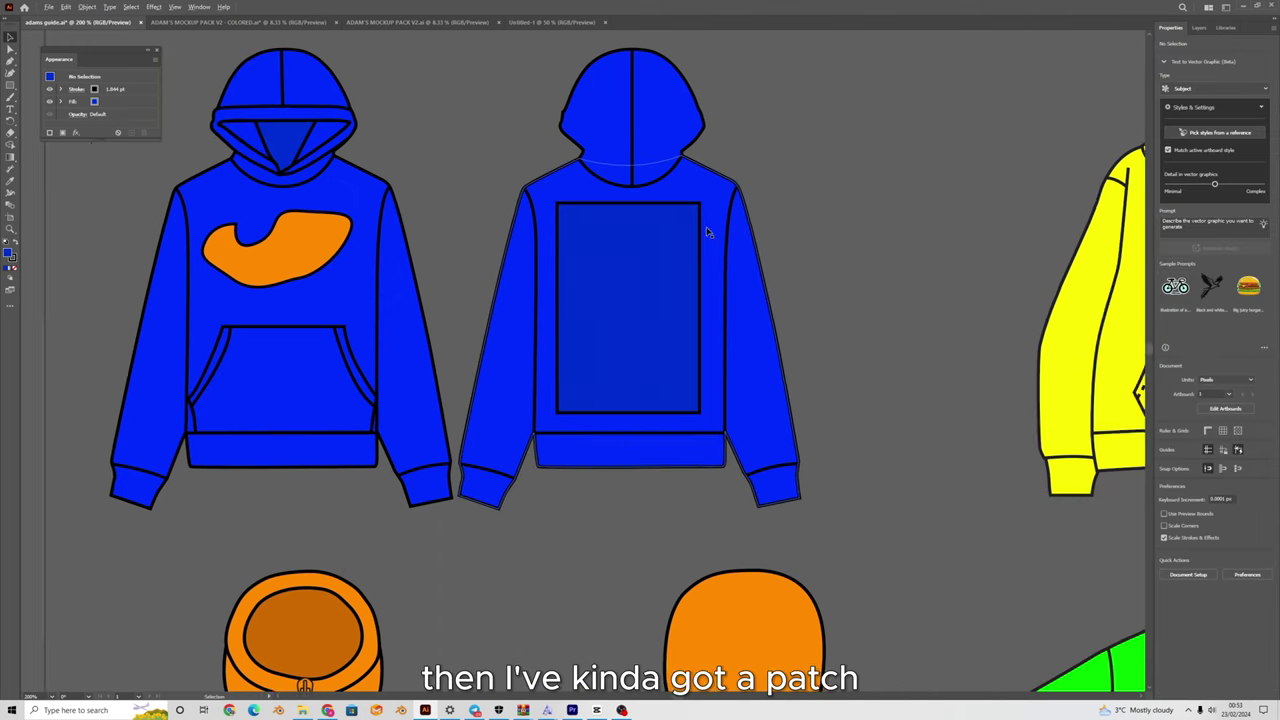
pyautogui.moveTo(709, 231); pyautogui.dragTo(760, 223)
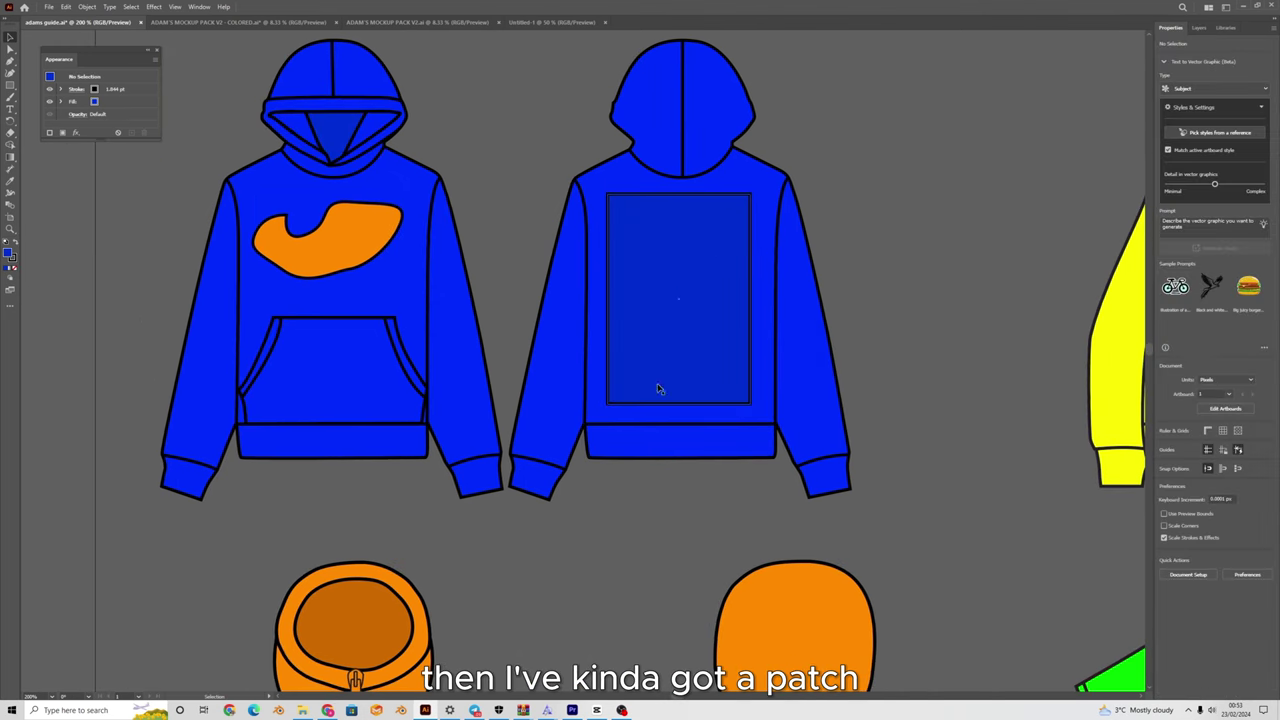
pyautogui.moveTo(908, 137); pyautogui.dragTo(798, 230)
pyautogui.scroll(-1, 798, 230)
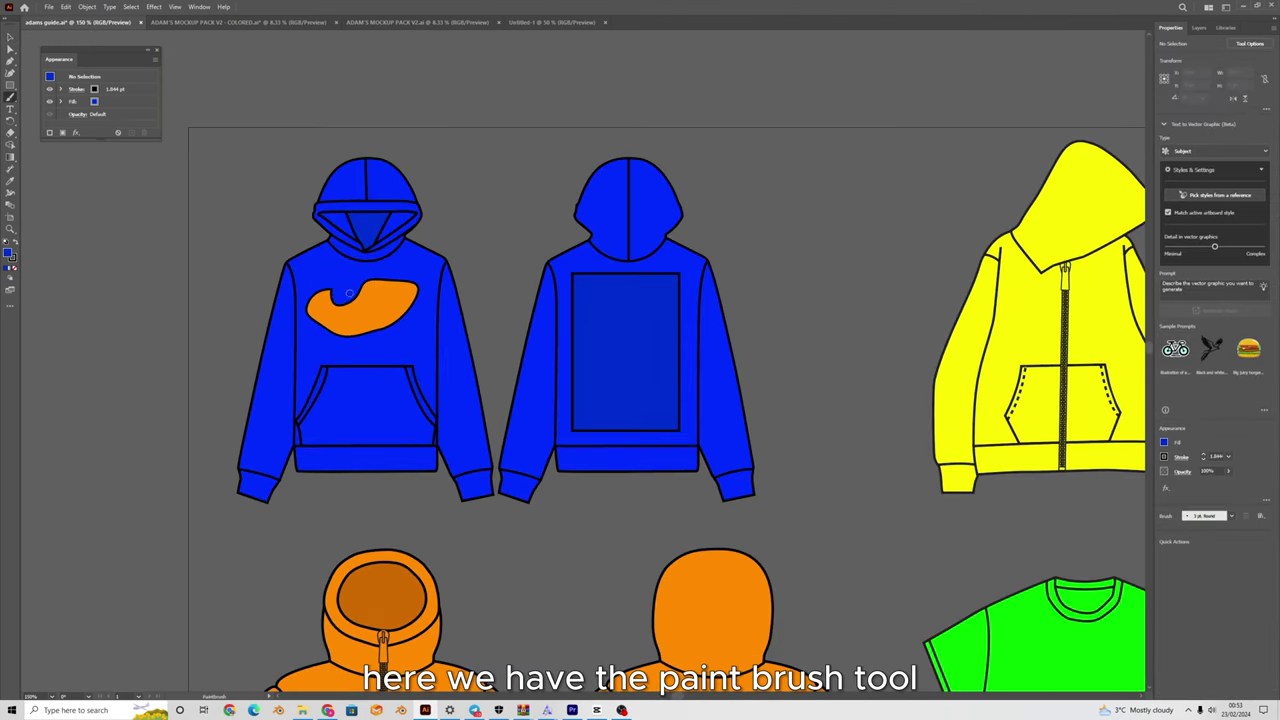
# Paint a curved arrow with black 3 pt. Round brush strokes on the hood of the orange puffer jacket's back view.
pyautogui.scroll(1, 360, 302)
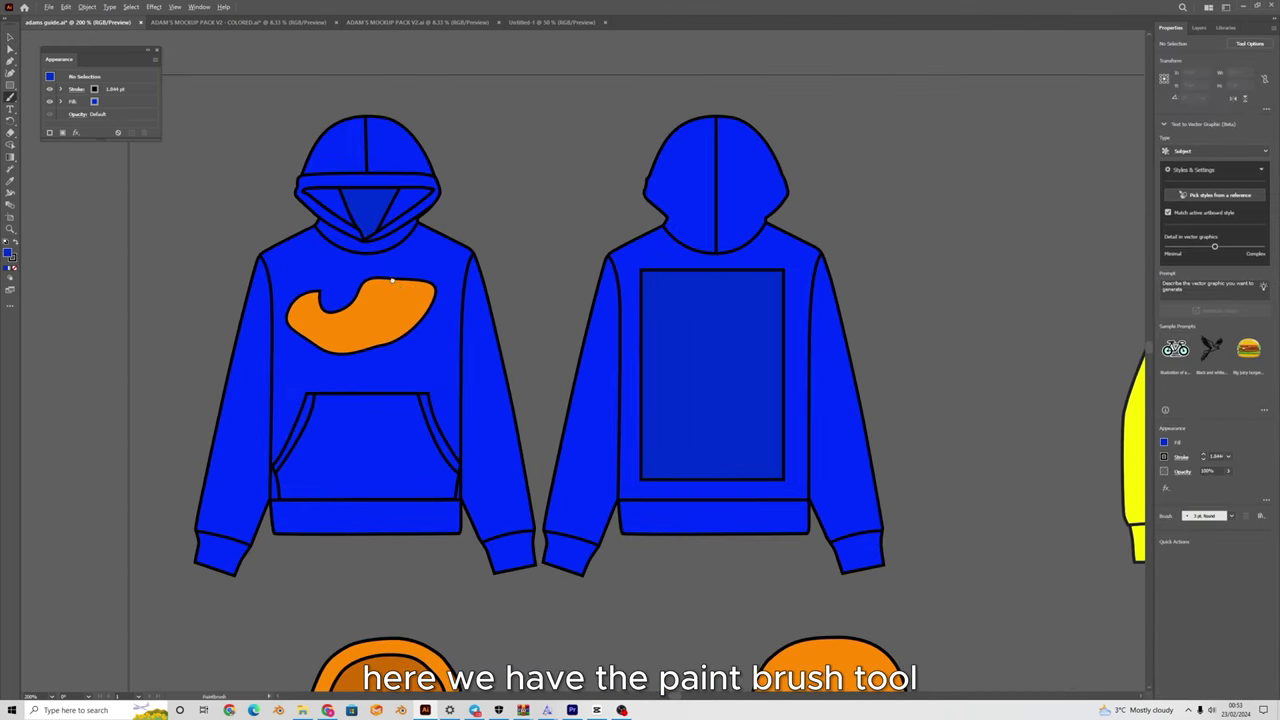
pyautogui.moveTo(360, 302); pyautogui.dragTo(302, 188)
pyautogui.scroll(-2, 302, 188)
pyautogui.moveTo(614, 183); pyautogui.dragTo(494, 286)
pyautogui.scroll(2, 494, 286)
pyautogui.moveTo(217, 263); pyautogui.dragTo(515, 273)
pyautogui.scroll(-10, 515, 273)
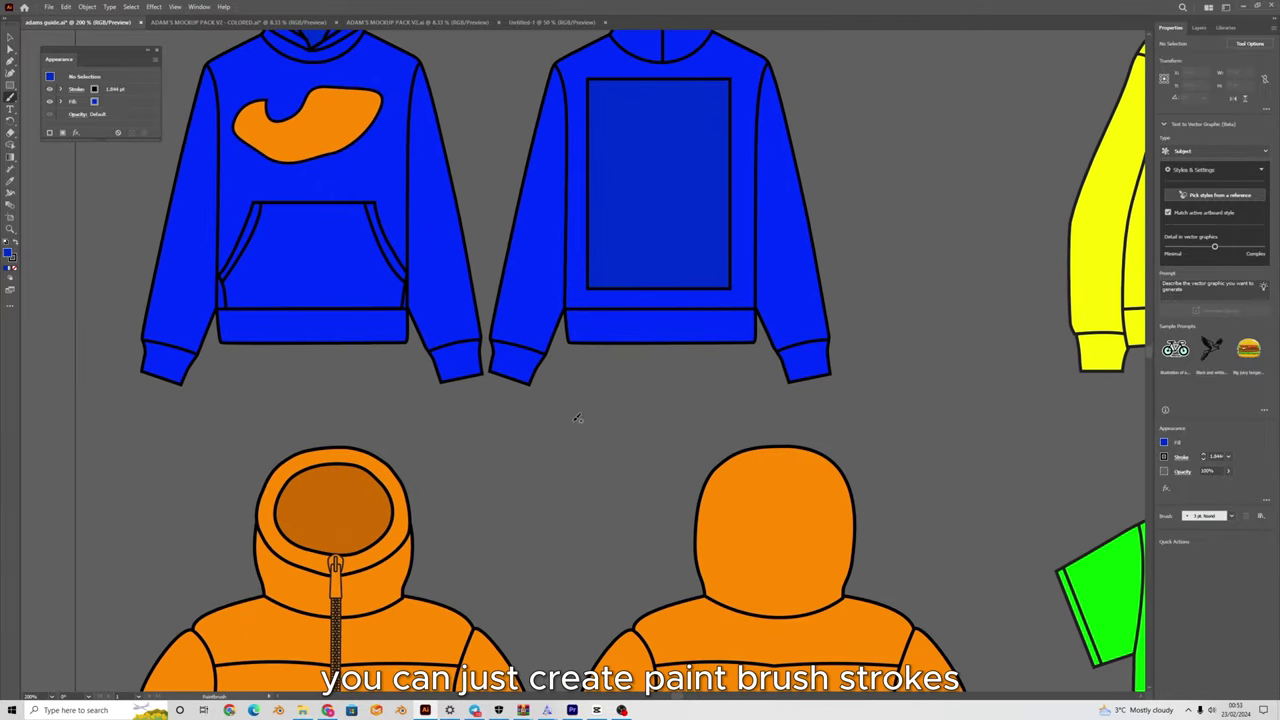
pyautogui.scroll(4, 601, 253)
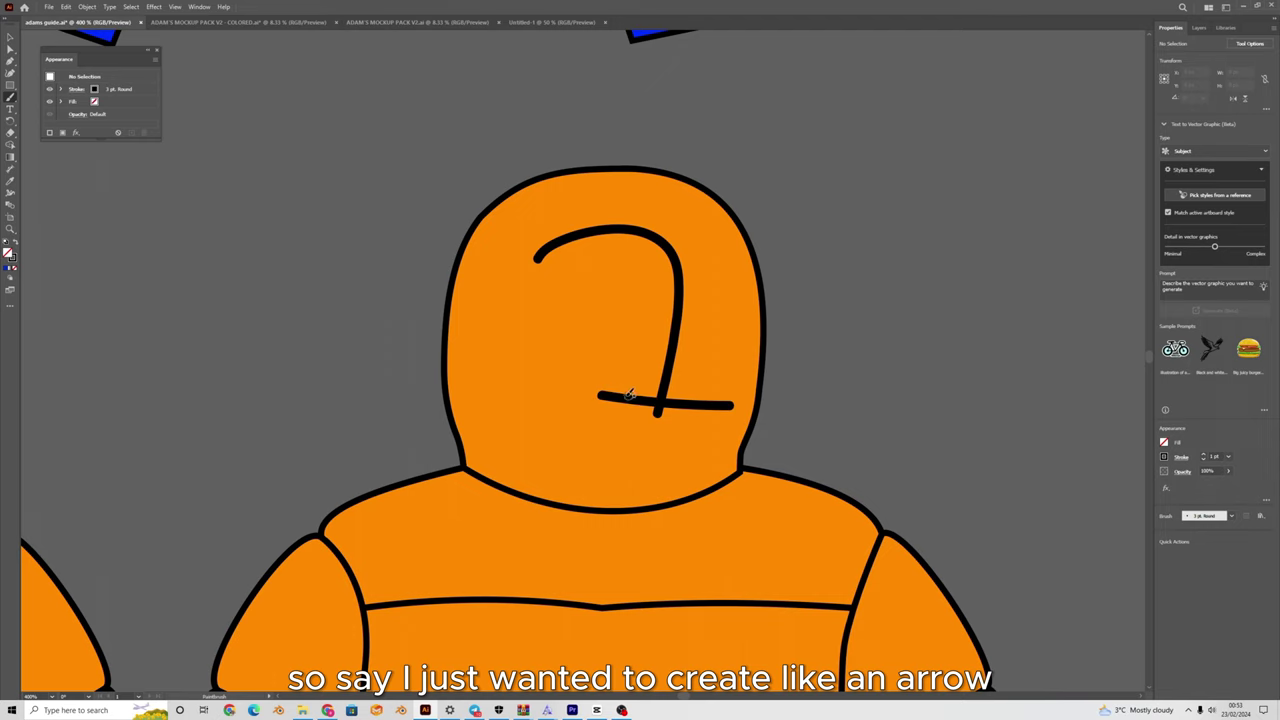
pyautogui.moveTo(600, 484); pyautogui.dragTo(791, 366)
# Shorten the arrowhead's long diagonal stroke by moving its outer end anchor inward with Direct Selection.
pyautogui.click(10, 37)
pyautogui.click(10, 49)
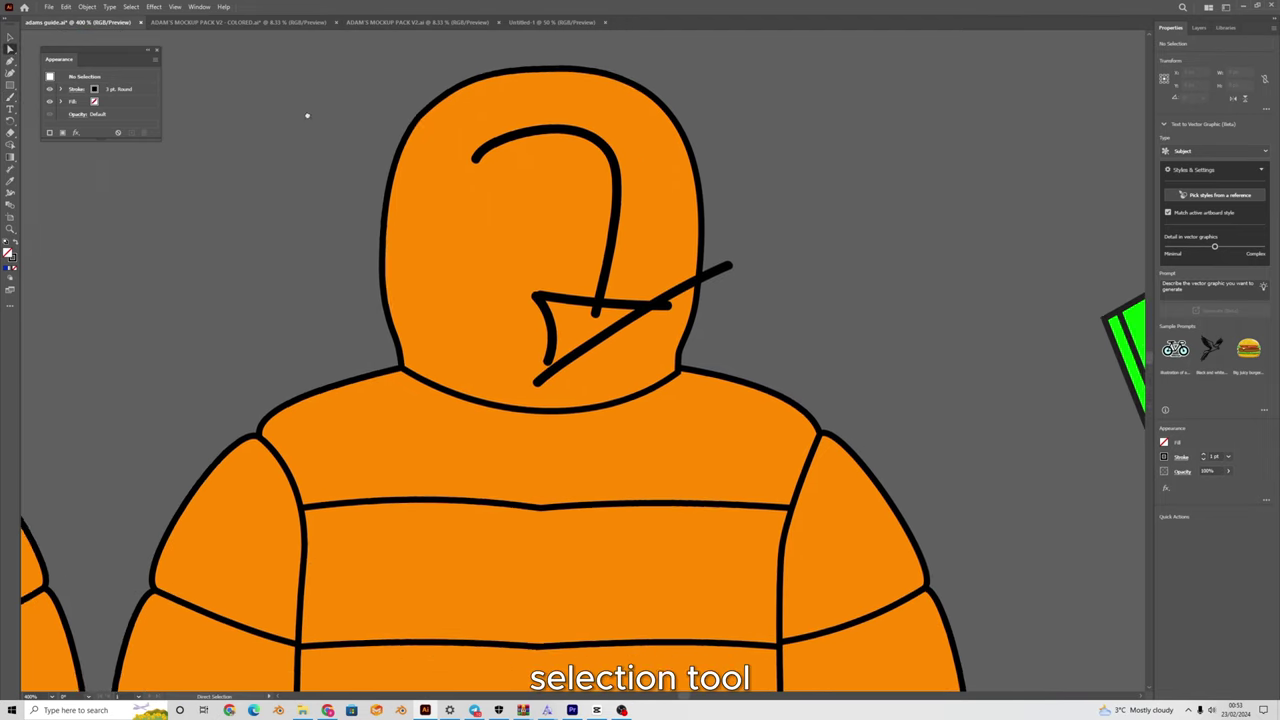
pyautogui.scroll(3, 705, 262)
pyautogui.click(812, 297)
pyautogui.moveTo(803, 296); pyautogui.dragTo(790, 310)
pyautogui.scroll(3, 760, 349)
pyautogui.moveTo(829, 251)
pyautogui.mouseDown()
pyautogui.moveTo(585, 410)
pyautogui.moveTo(612, 372)
pyautogui.mouseUp()
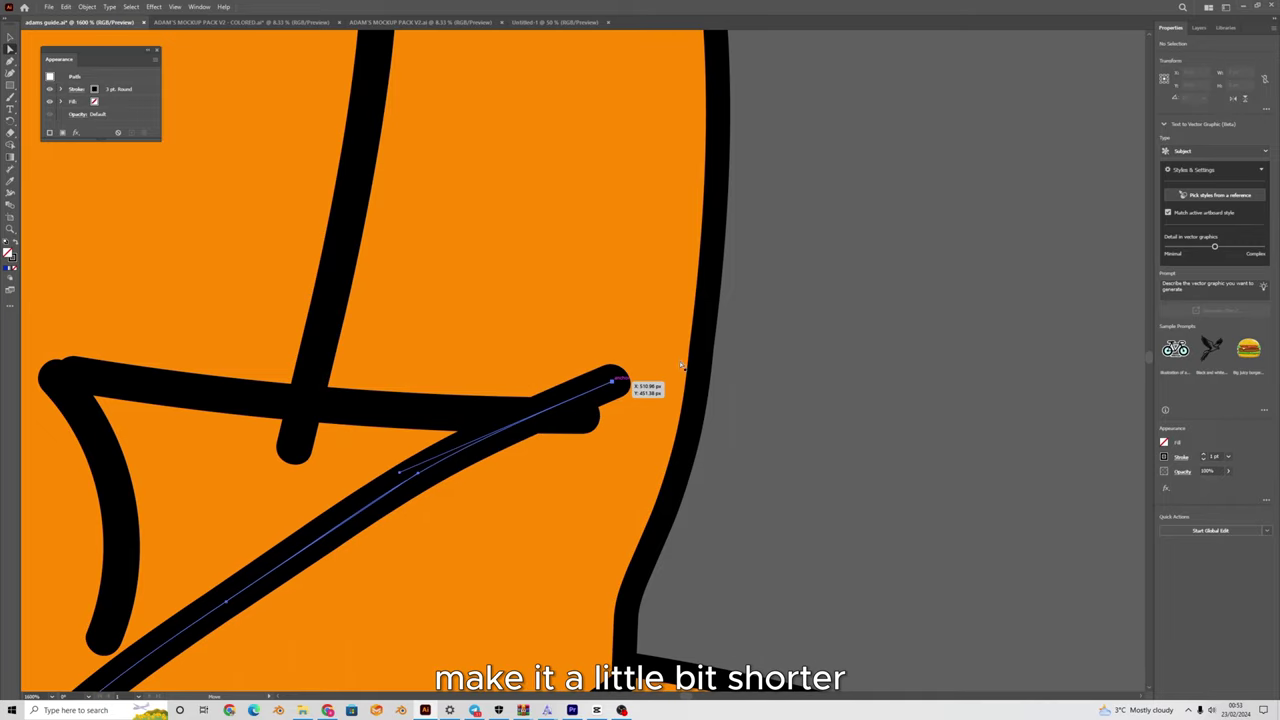
pyautogui.scroll(-3, 660, 265)
# Recolor the arrow strokes on the hood white (FFFFFF) and delete them.
pyautogui.scroll(-10, 700, 340)
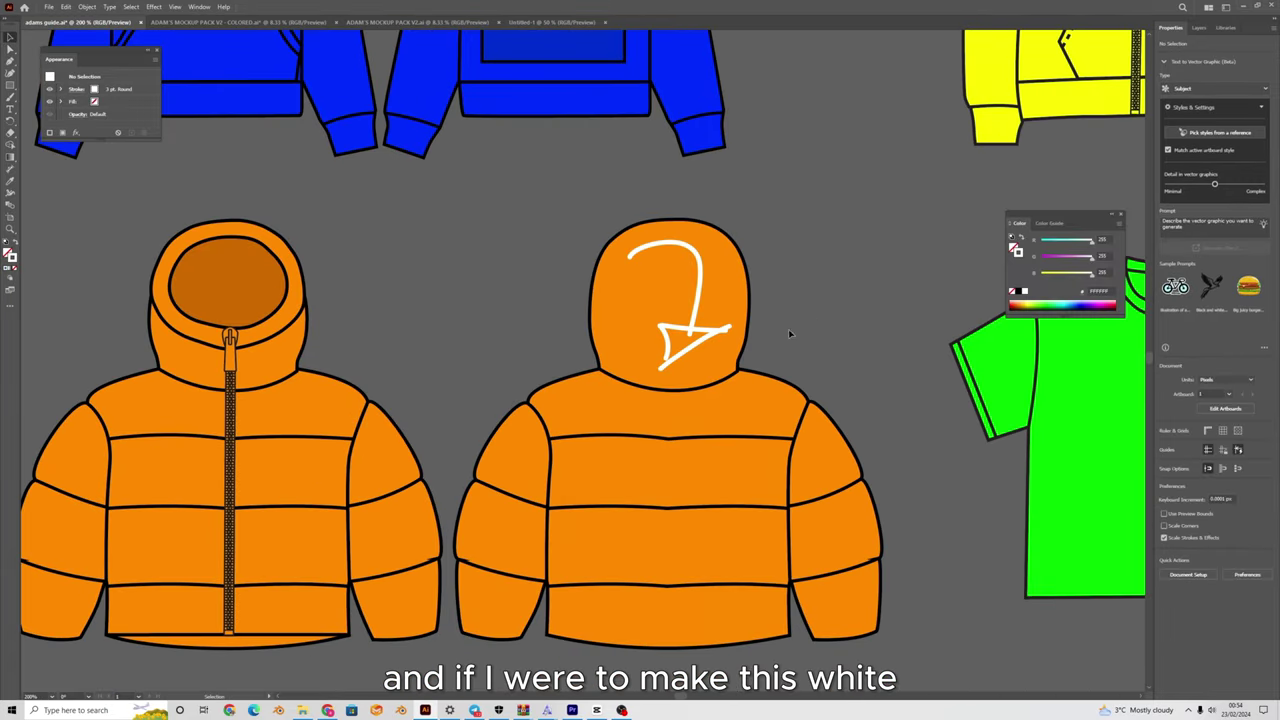
pyautogui.scroll(8, 700, 330)
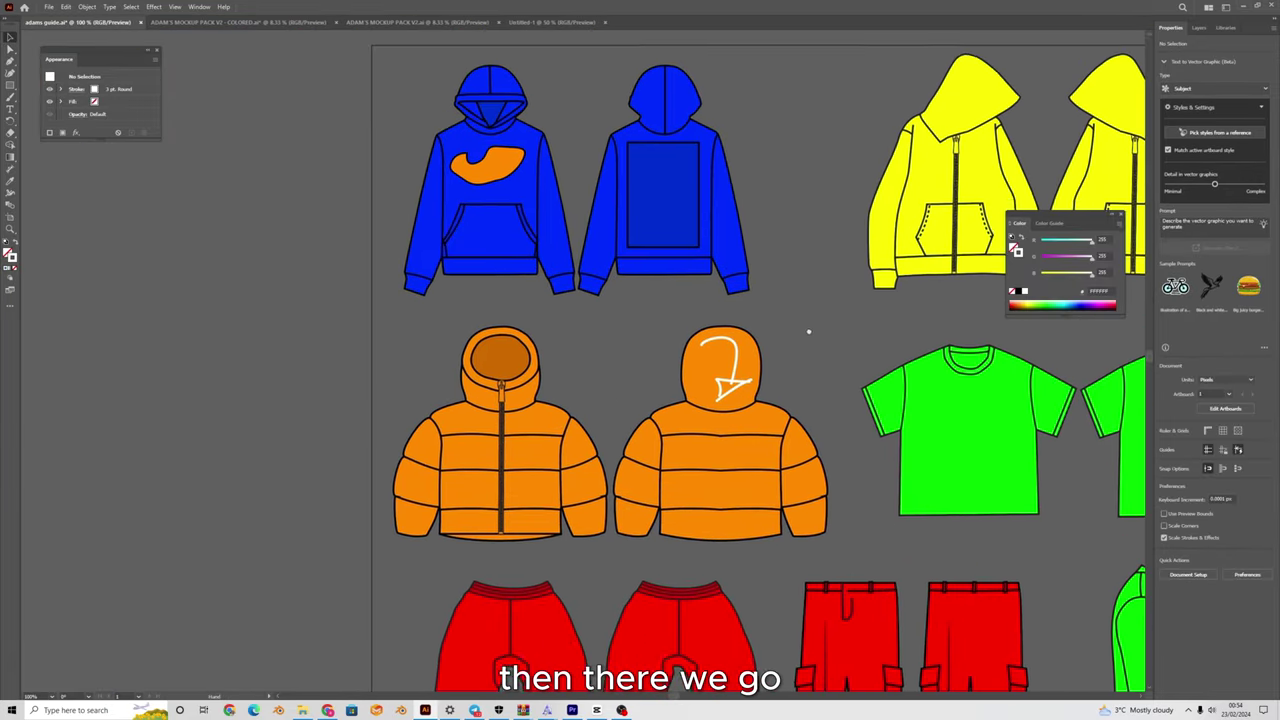
pyautogui.click(638, 323)
pyautogui.press('Delete')
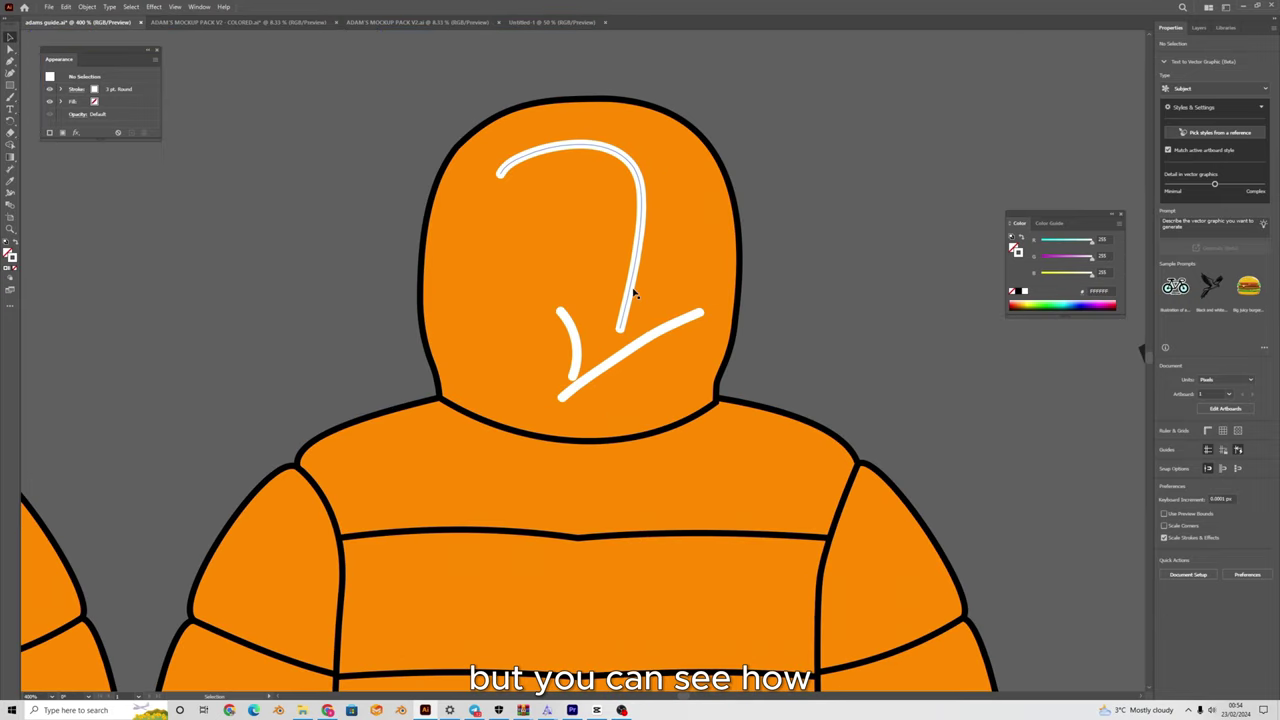
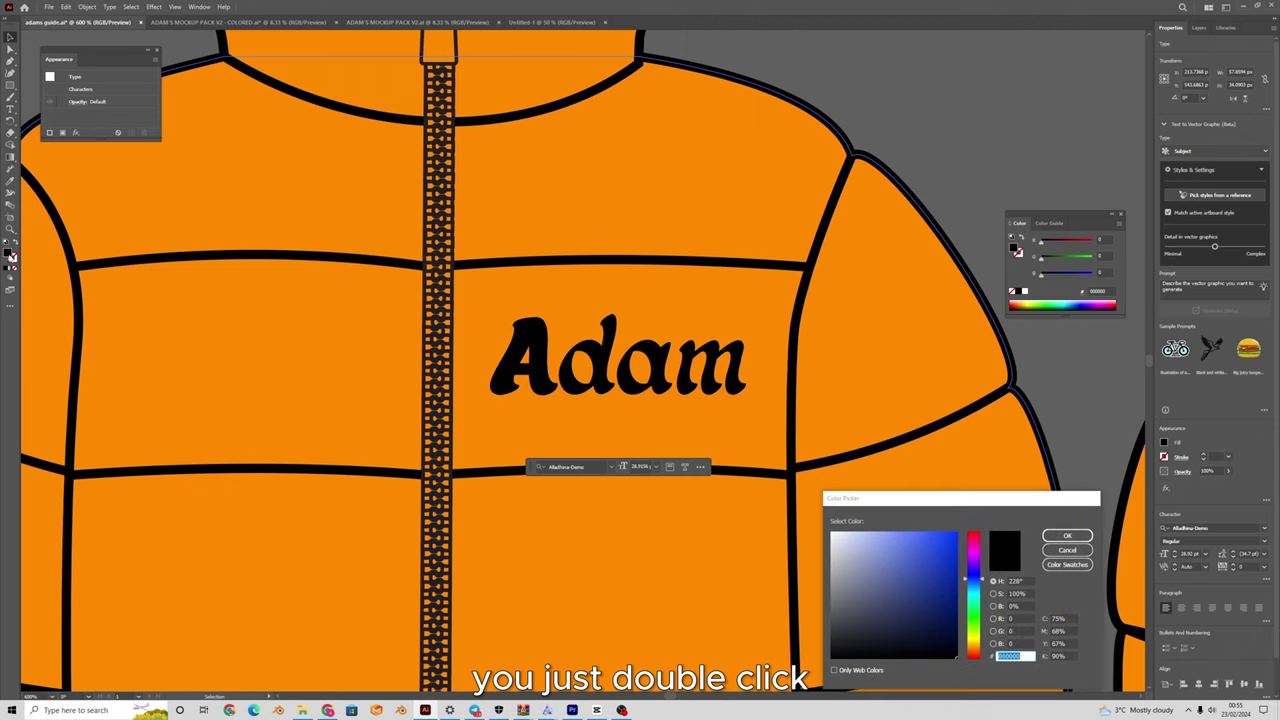
# Try a dark brown fill on the puffer jacket's chest lettering, set it to black instead and deselect the text.
pyautogui.moveTo(862, 500); pyautogui.dragTo(751, 198)
pyautogui.click(862, 350)
pyautogui.click(826, 305)
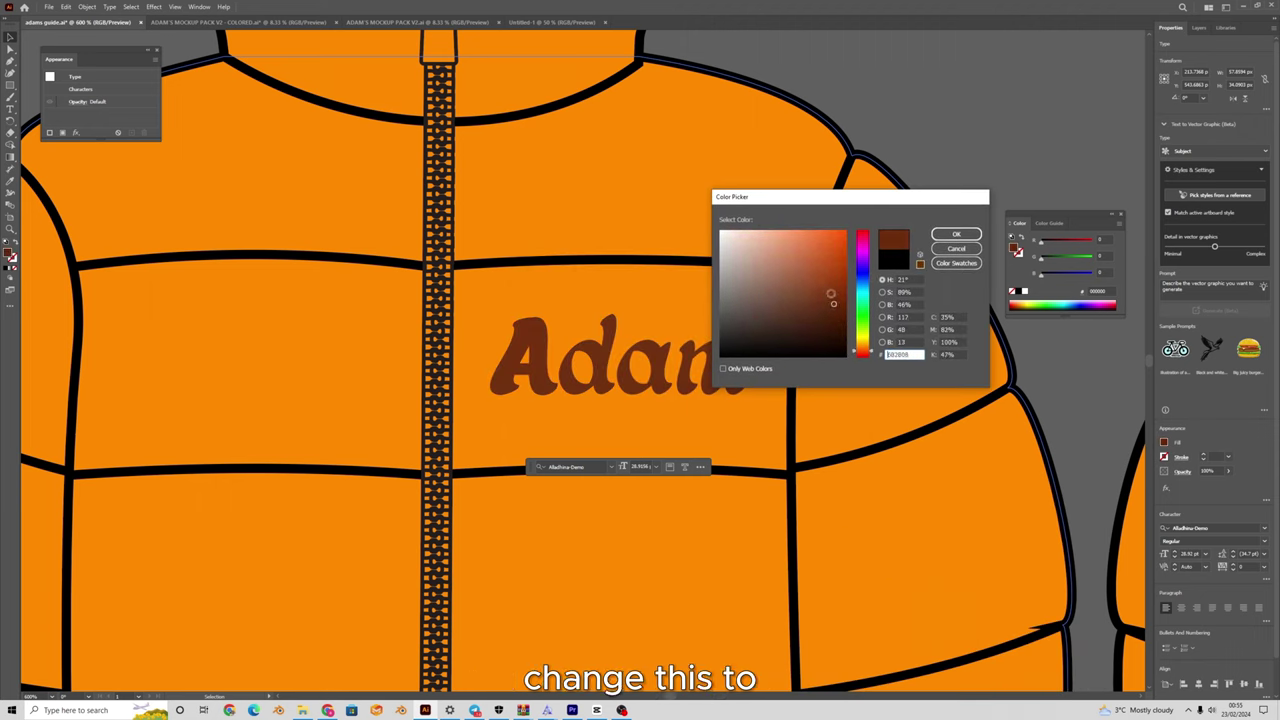
pyautogui.click(843, 356)
pyautogui.click(956, 235)
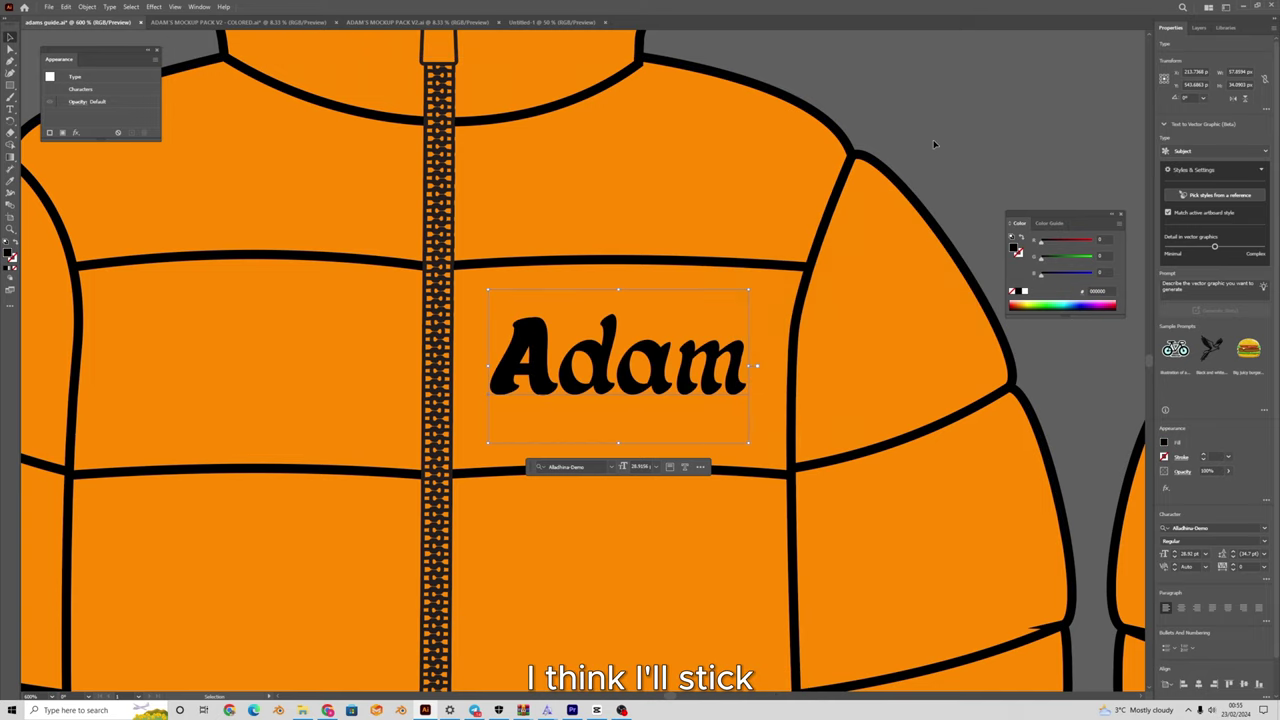
pyautogui.click(936, 143)
# Duplicate the chest lettering onto the hood of the orange puffer jacket's back view.
pyautogui.scroll(-4, 936, 143)
pyautogui.moveTo(935, 143); pyautogui.dragTo(720, 281)
pyautogui.hotkey('ctrl', '+')
pyautogui.hotkey('ctrl', '+')
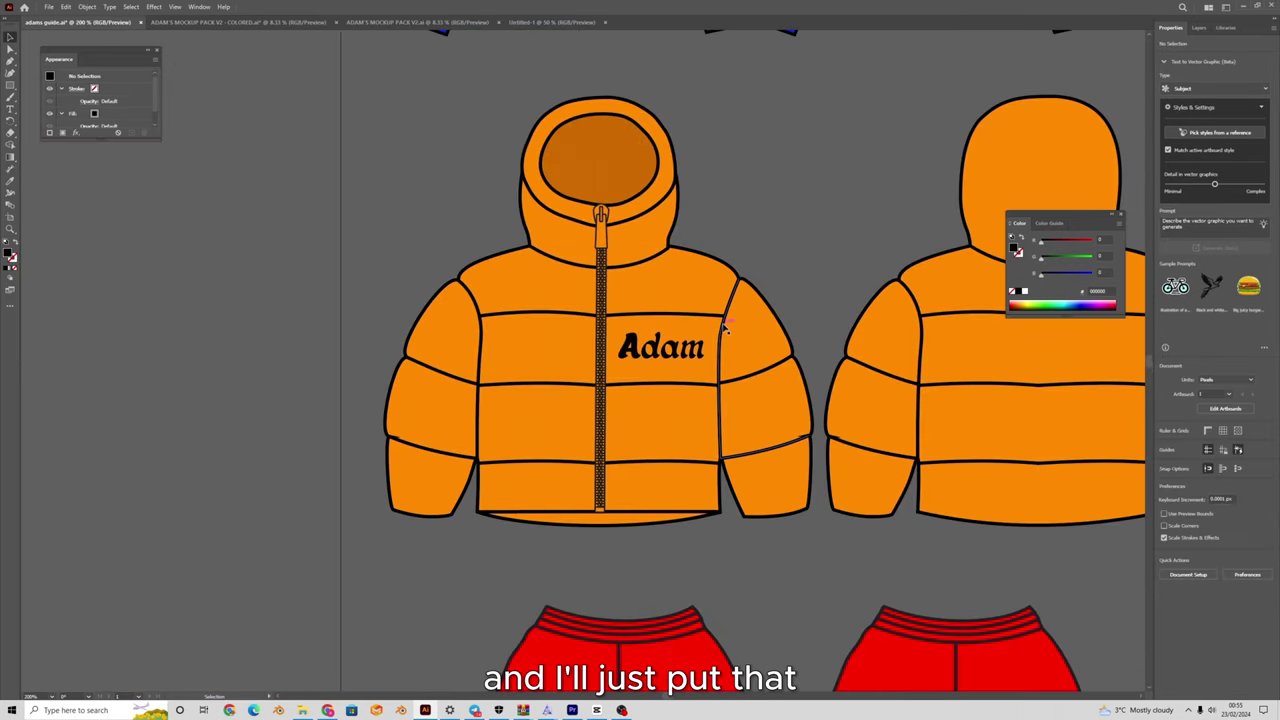
pyautogui.scroll(2, 682, 256)
pyautogui.scroll(-2, 685, 300)
pyautogui.scroll(1, 688, 276)
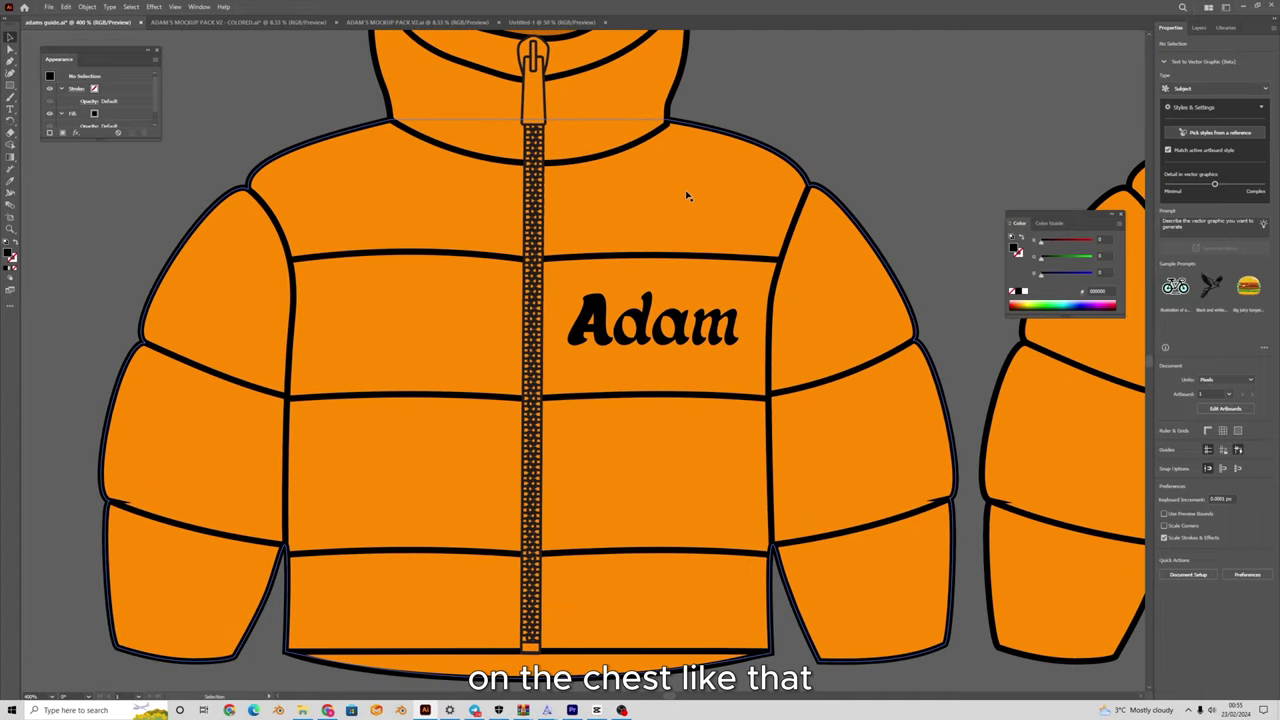
pyautogui.scroll(-2, 637, 420)
pyautogui.moveTo(629, 355); pyautogui.dragTo(345, 398)
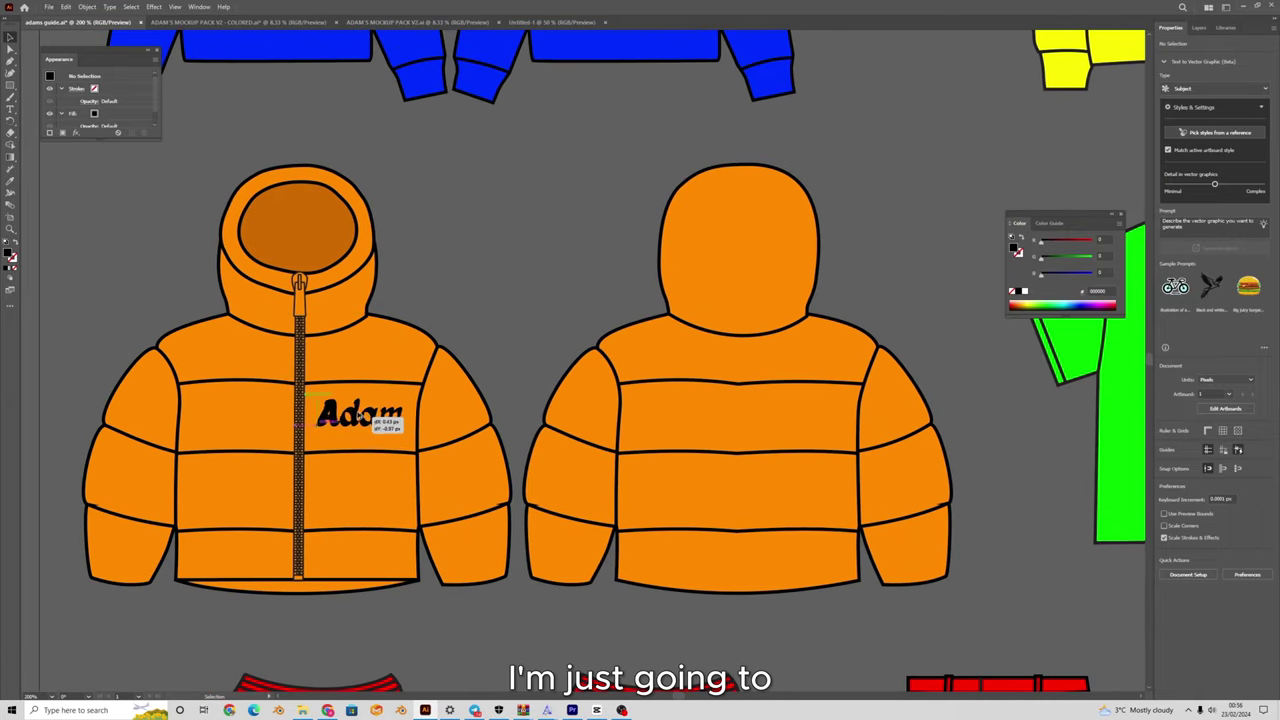
pyautogui.moveTo(360, 416); pyautogui.dragTo(519, 341)
pyautogui.moveTo(745, 247); pyautogui.dragTo(687, 228)
# Delete the last three letters of the copied text so only the capital A is left.
pyautogui.scroll(3, 757, 221)
pyautogui.doubleClick(575, 320)
pyautogui.press('BackSpace')
pyautogui.press('BackSpace')
pyautogui.press('BackSpace')
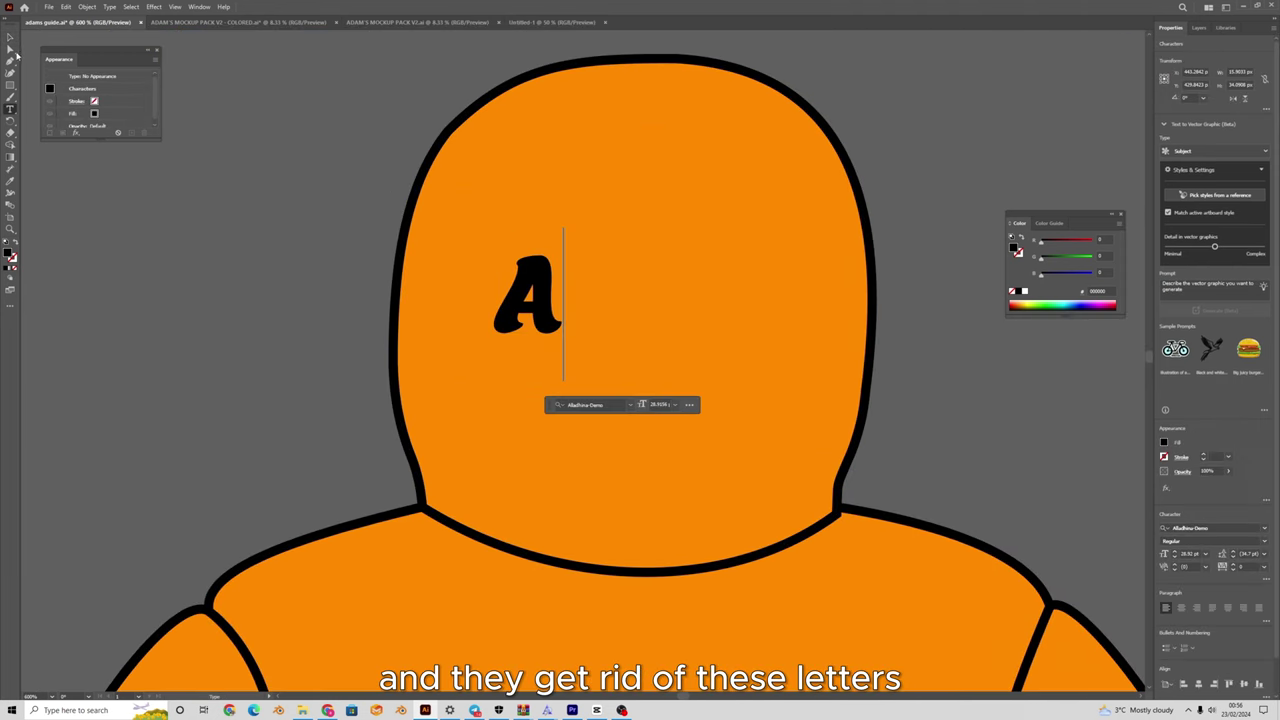
# Enlarge the letter A to nearly fill the back of the hood and center it there.
pyautogui.click(10, 37)
pyautogui.moveTo(571, 303); pyautogui.dragTo(815, 302)
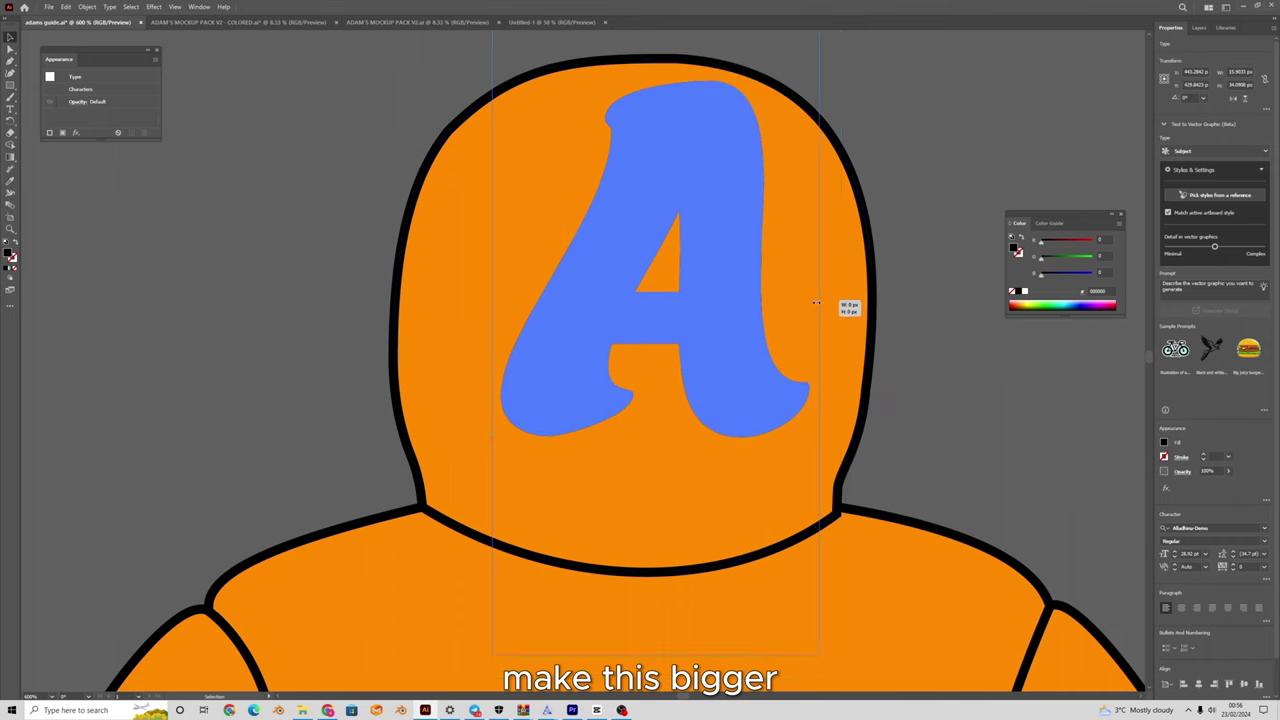
pyautogui.moveTo(686, 303); pyautogui.dragTo(670, 325)
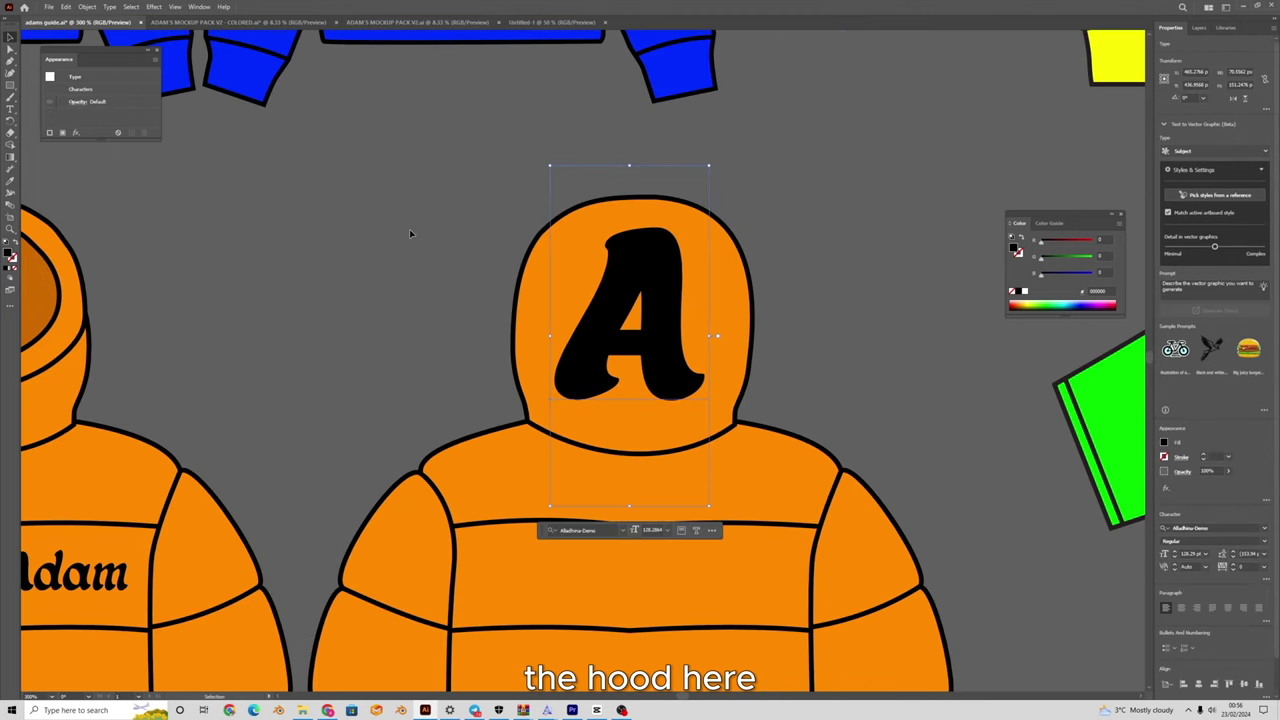
pyautogui.click(409, 230)
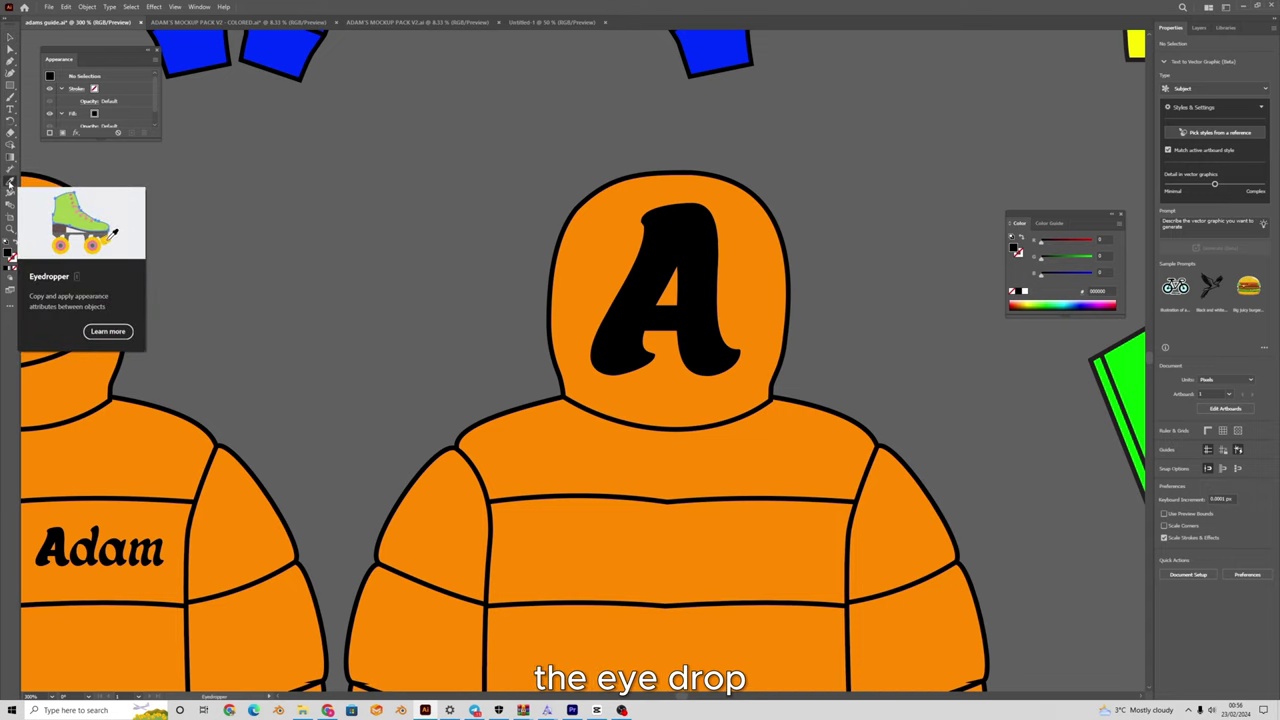
# Apply the puffer jacket's orange fill and black outline to the hood letter A with the Eyedropper.
pyautogui.click(10, 181)
pyautogui.press('v')
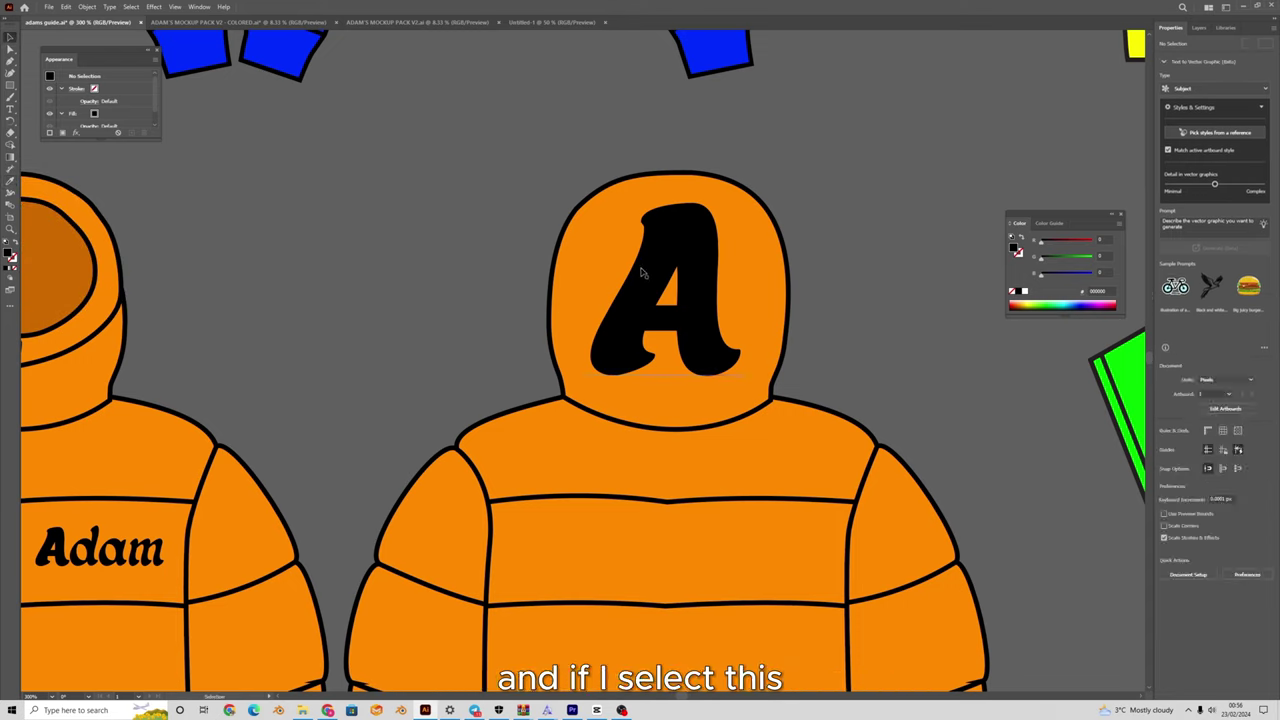
pyautogui.click(642, 268)
pyautogui.moveTo(642, 268); pyautogui.dragTo(621, 268)
pyautogui.click(10, 181)
pyautogui.moveTo(141, 197)
pyautogui.mouseDown()
pyautogui.moveTo(69, 183)
pyautogui.moveTo(80, 192)
pyautogui.mouseUp()
pyautogui.click(545, 237)
pyautogui.hscroll(1, 545, 237)
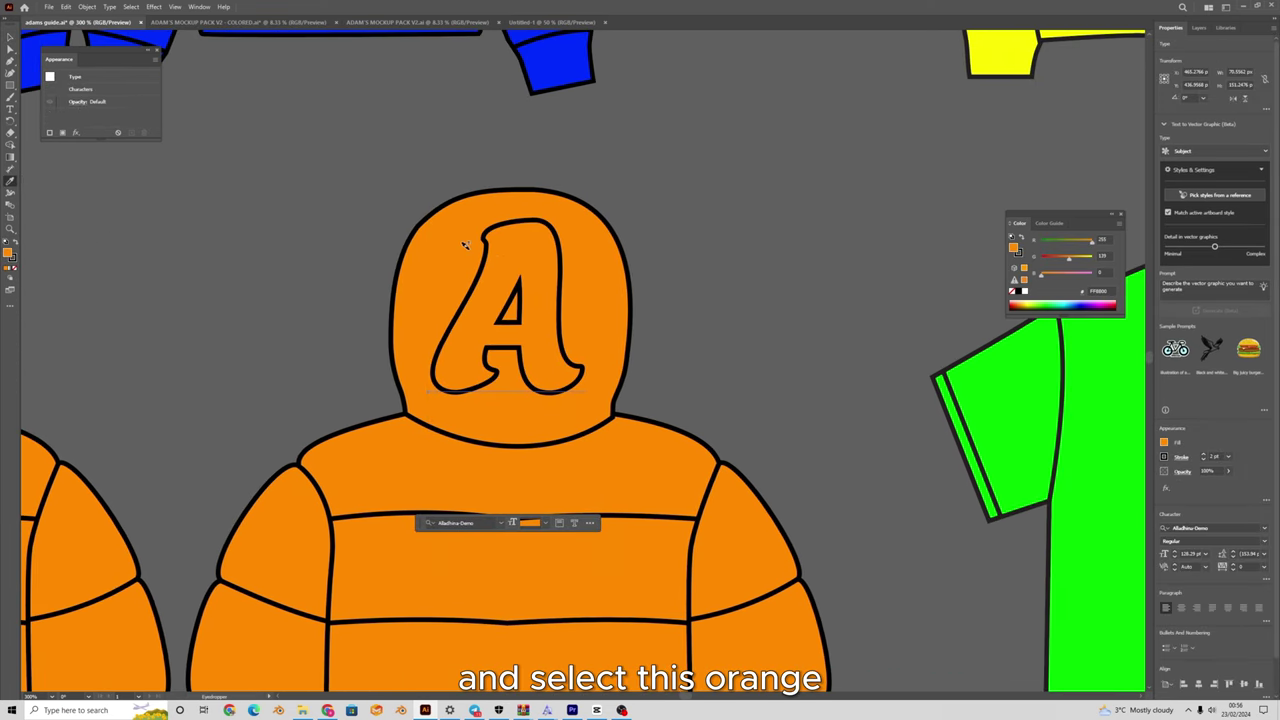
pyautogui.click(10, 37)
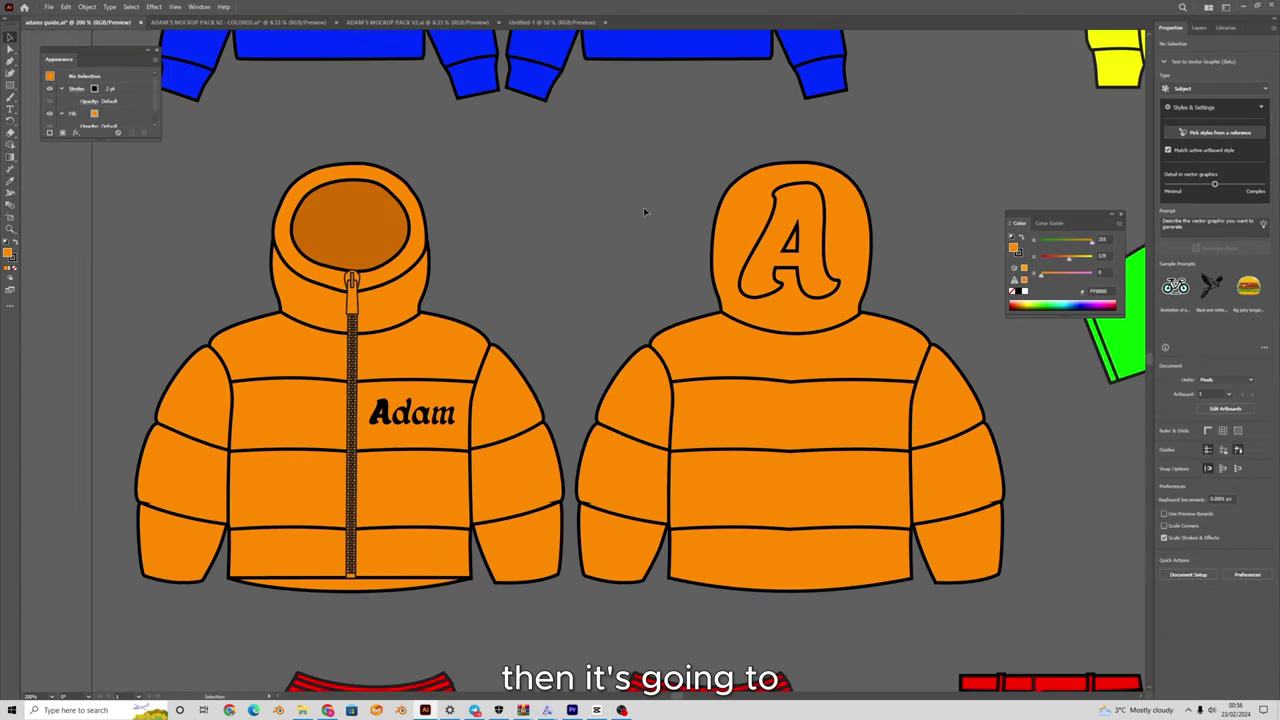
# Remove the black stroke from the letter A on the hood.
pyautogui.moveTo(821, 330); pyautogui.dragTo(679, 272)
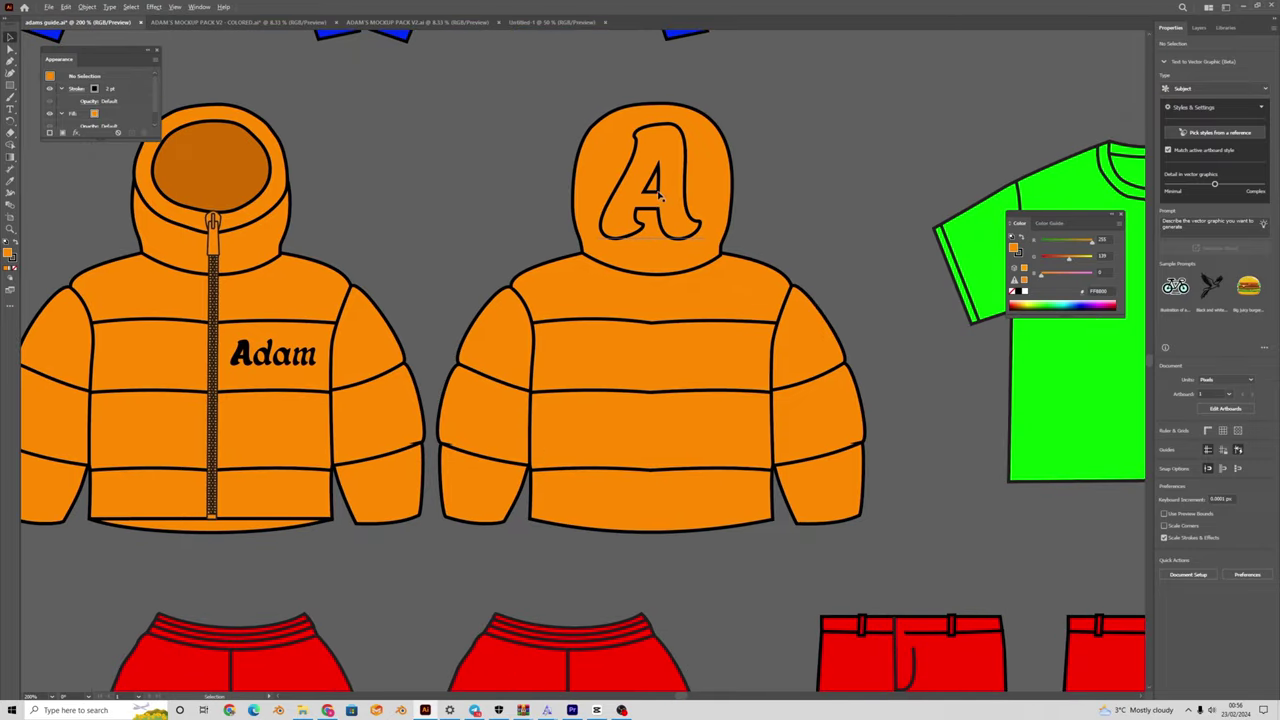
pyautogui.scroll(1, 658, 196)
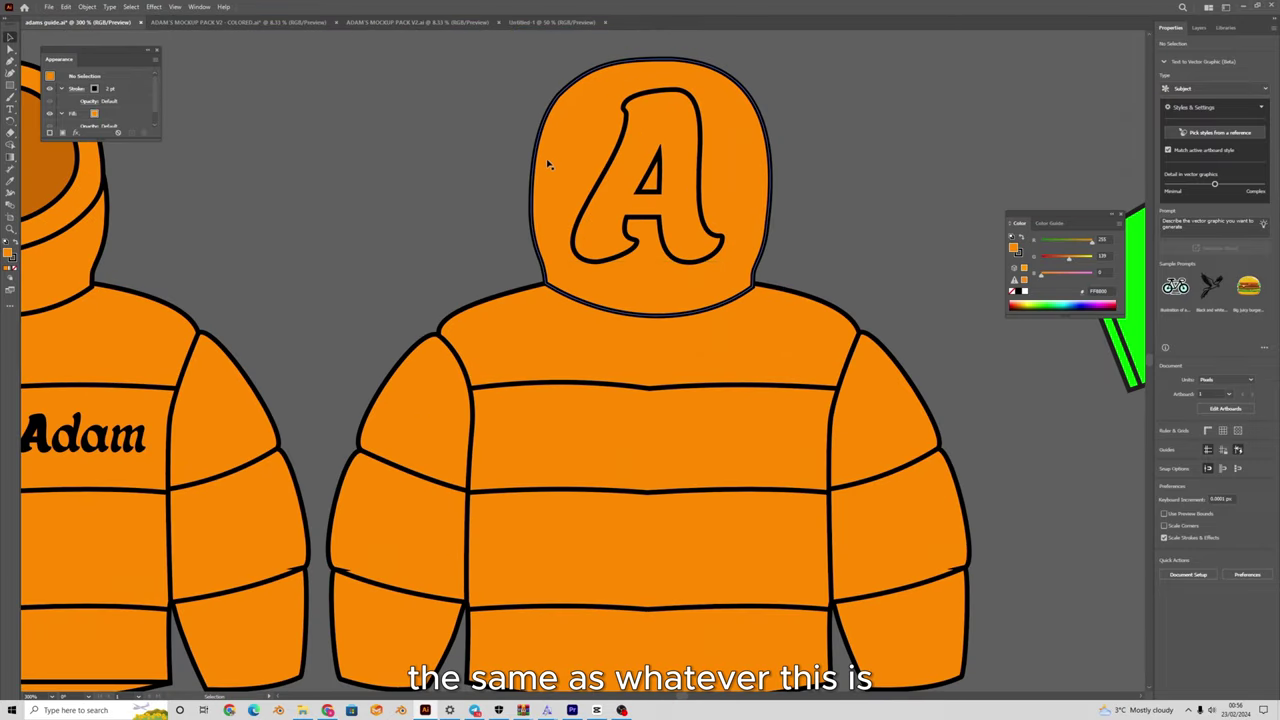
pyautogui.scroll(1, 560, 130)
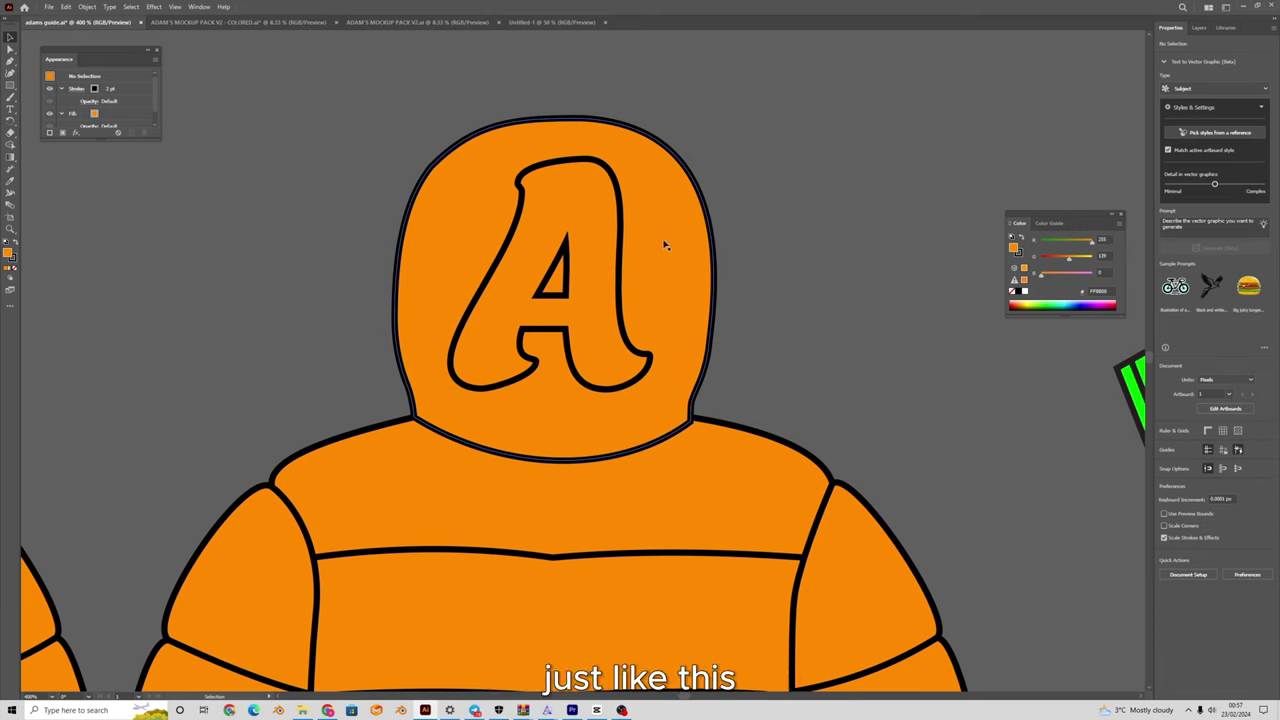
pyautogui.click(625, 250)
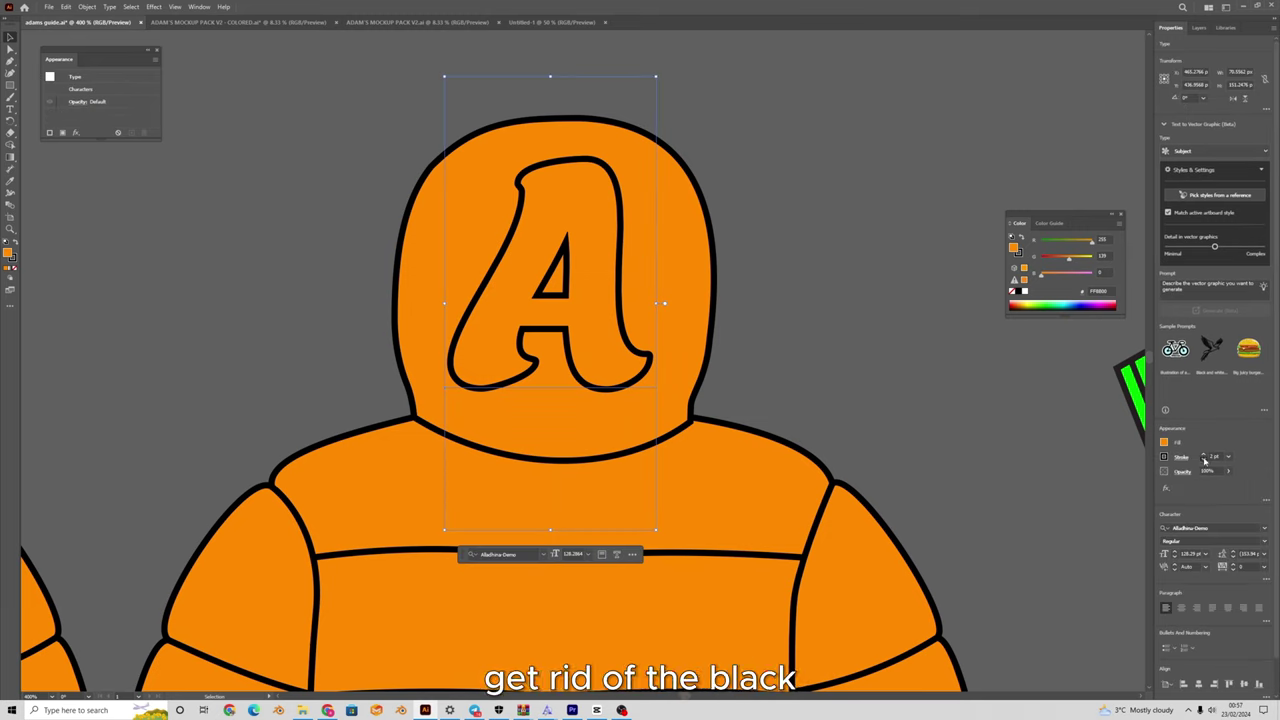
pyautogui.click(1203, 459)
pyautogui.click(1203, 459)
# Set the letter A's fill to the slightly darker orange E27600 and deselect it.
pyautogui.doubleClick(1013, 247)
pyautogui.write('EA7A00')
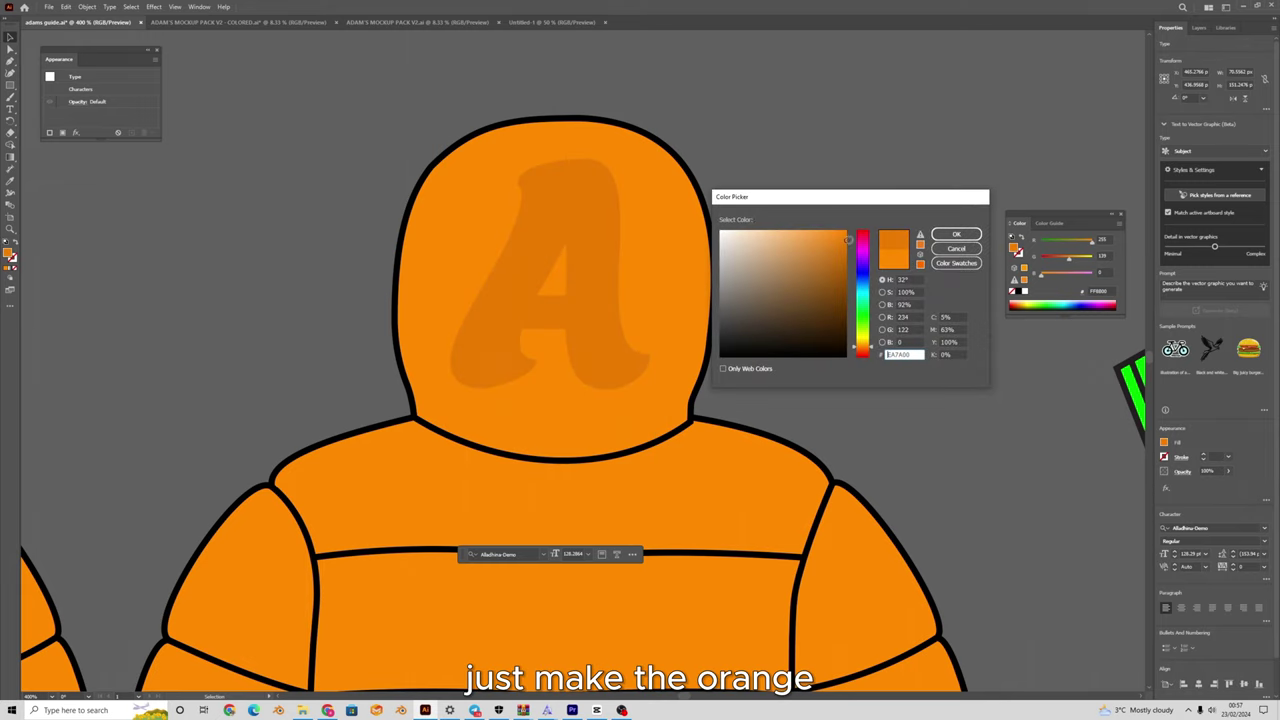
pyautogui.moveTo(861, 245); pyautogui.dragTo(863, 243)
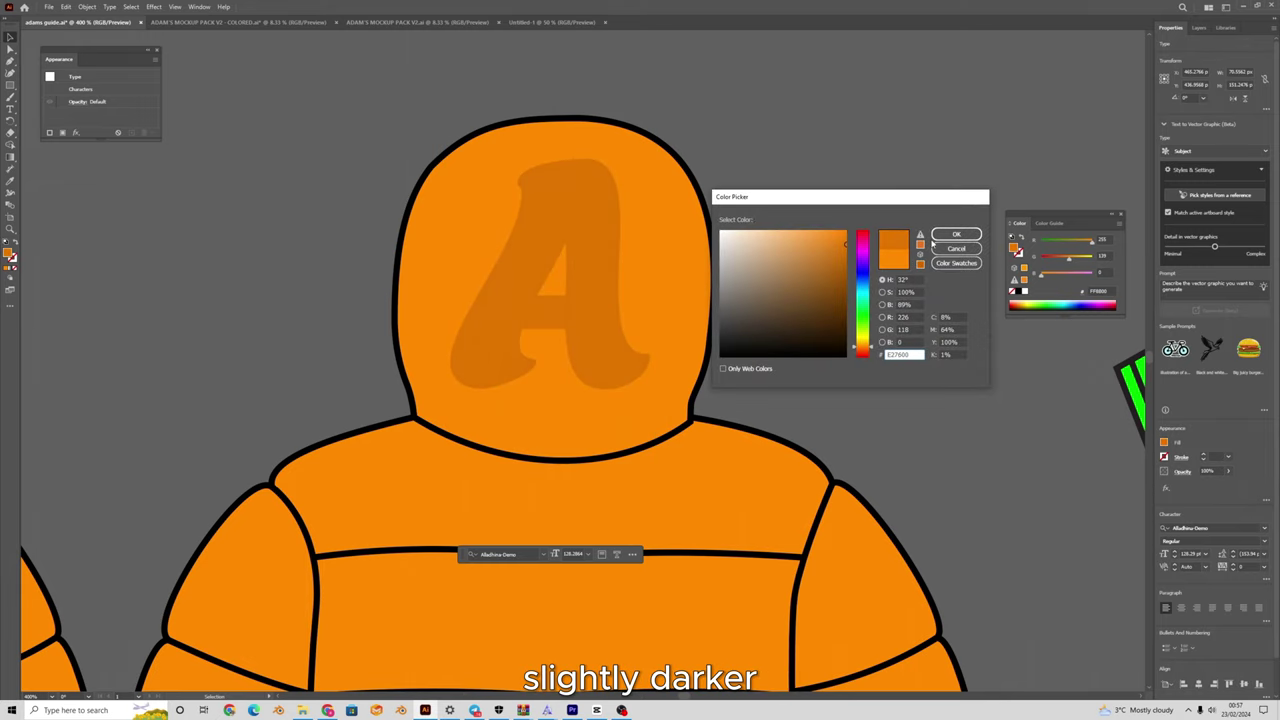
pyautogui.click(955, 235)
pyautogui.click(765, 312)
pyautogui.scroll(-4, 770, 300)
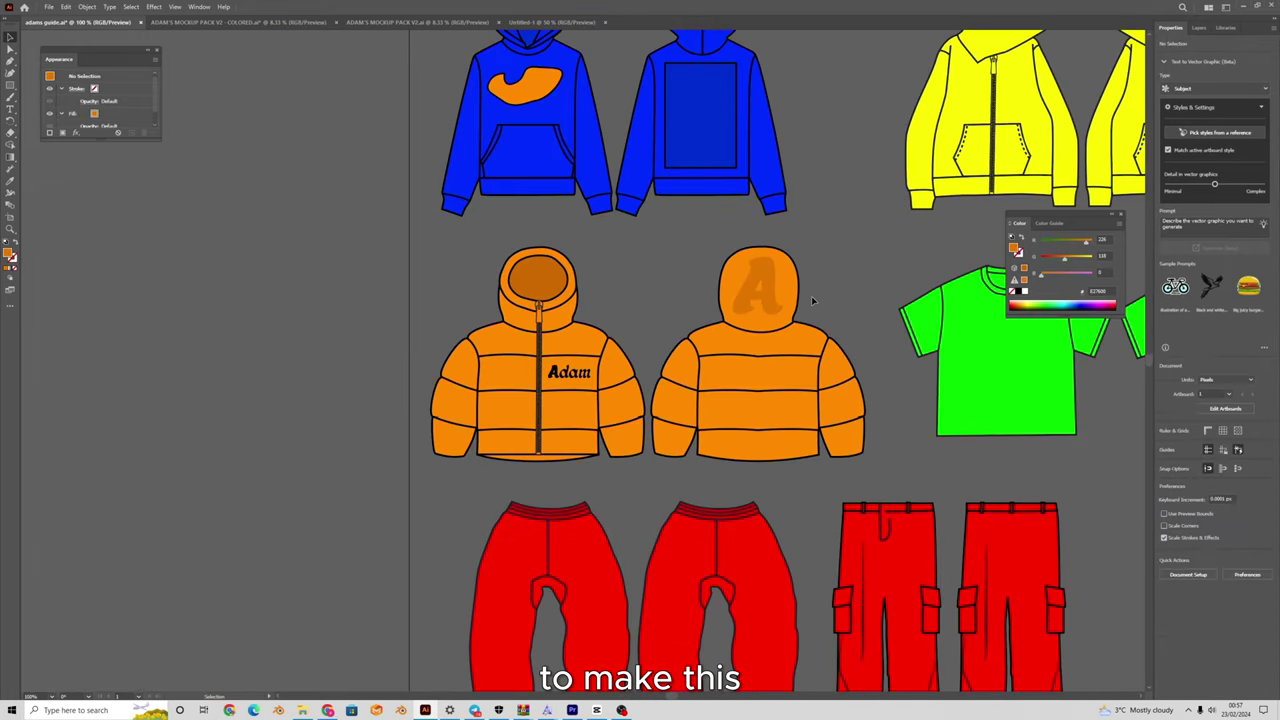
pyautogui.moveTo(811, 300); pyautogui.dragTo(706, 296)
pyautogui.scroll(2, 520, 331)
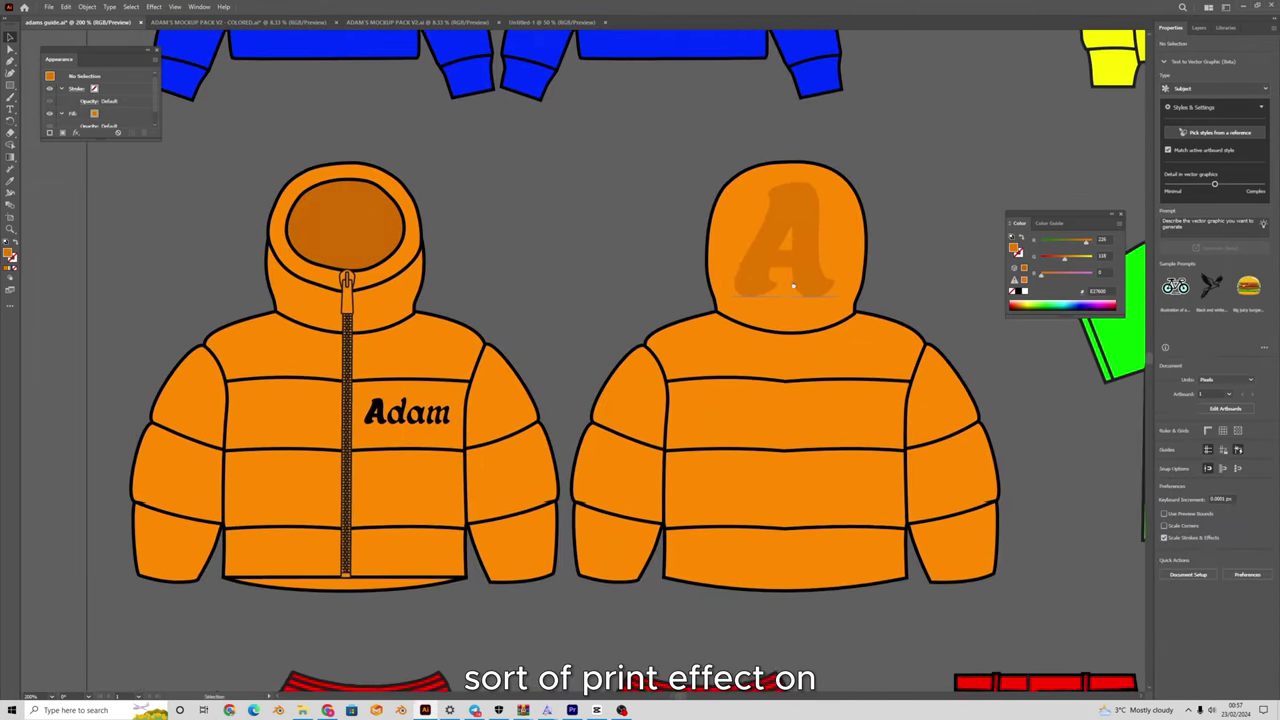
pyautogui.scroll(-2, 812, 267)
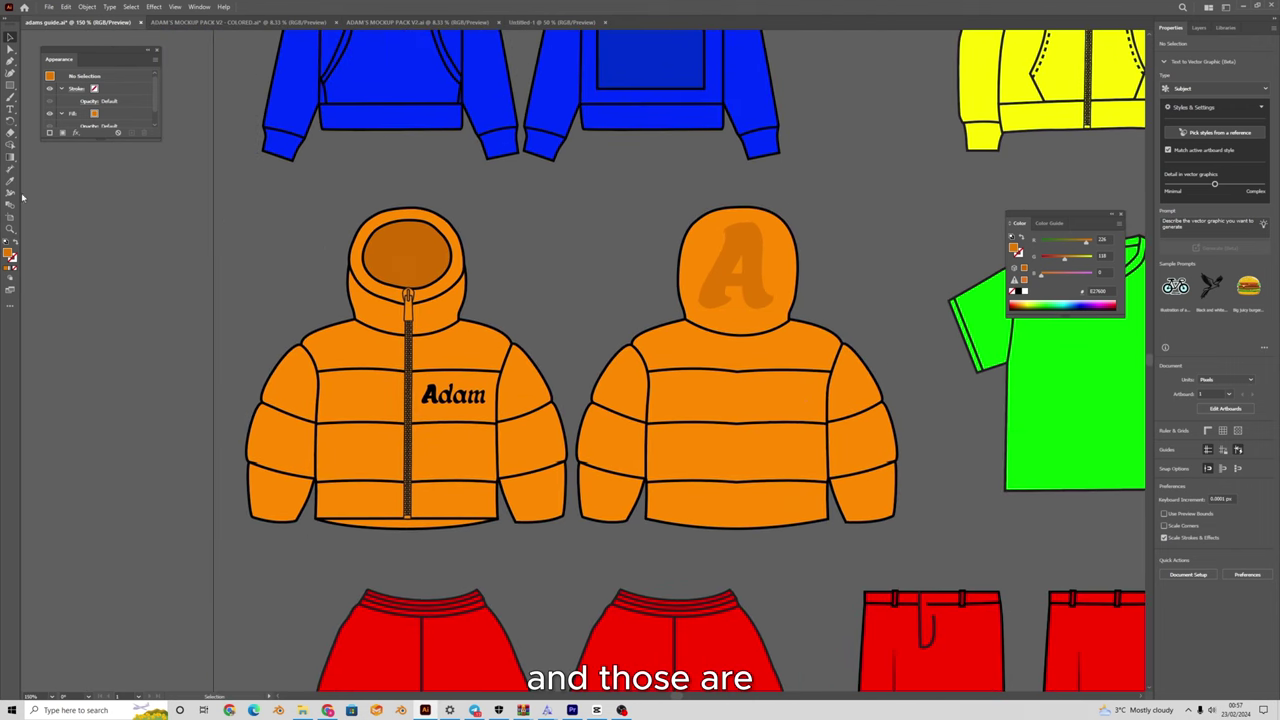
pyautogui.moveTo(198, 252); pyautogui.dragTo(56, 238)
pyautogui.scroll(-1, 56, 238)
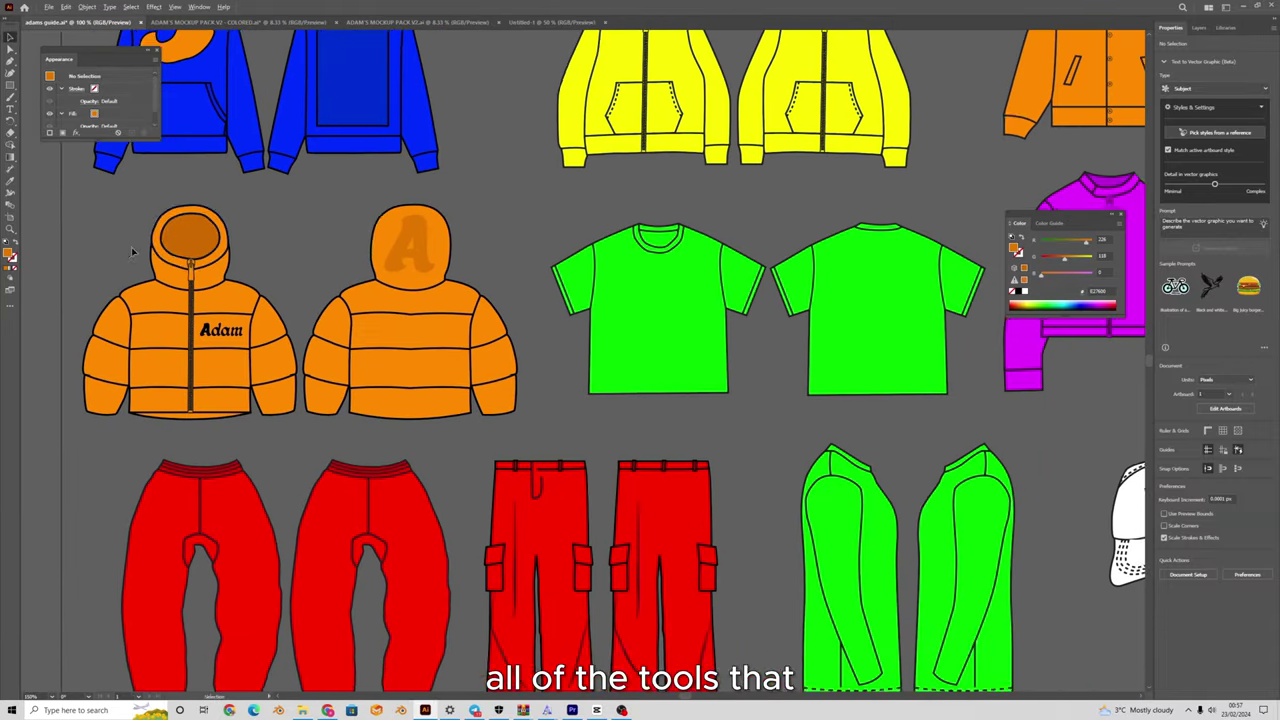
pyautogui.moveTo(134, 249); pyautogui.dragTo(219, 309)
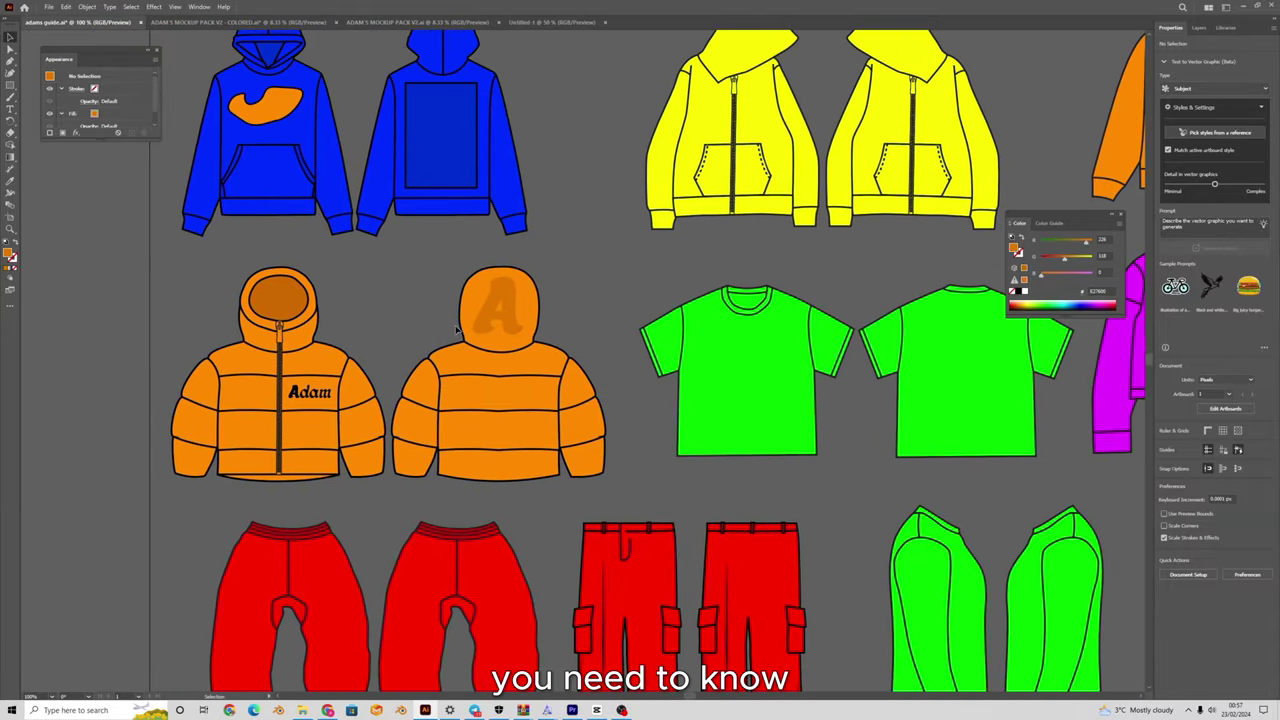
# Ungroup the orange puffer jacket mockup so its separate paths can be selected.
pyautogui.click(477, 403)
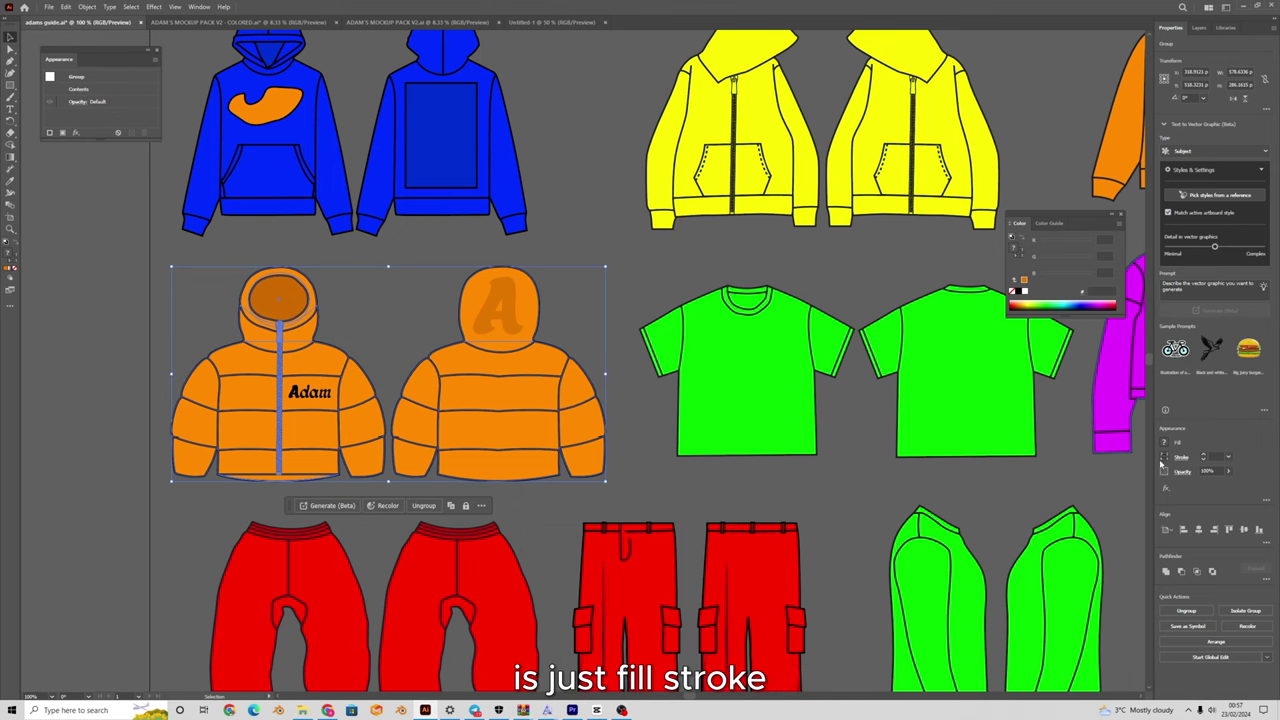
pyautogui.scroll(6, 333, 304)
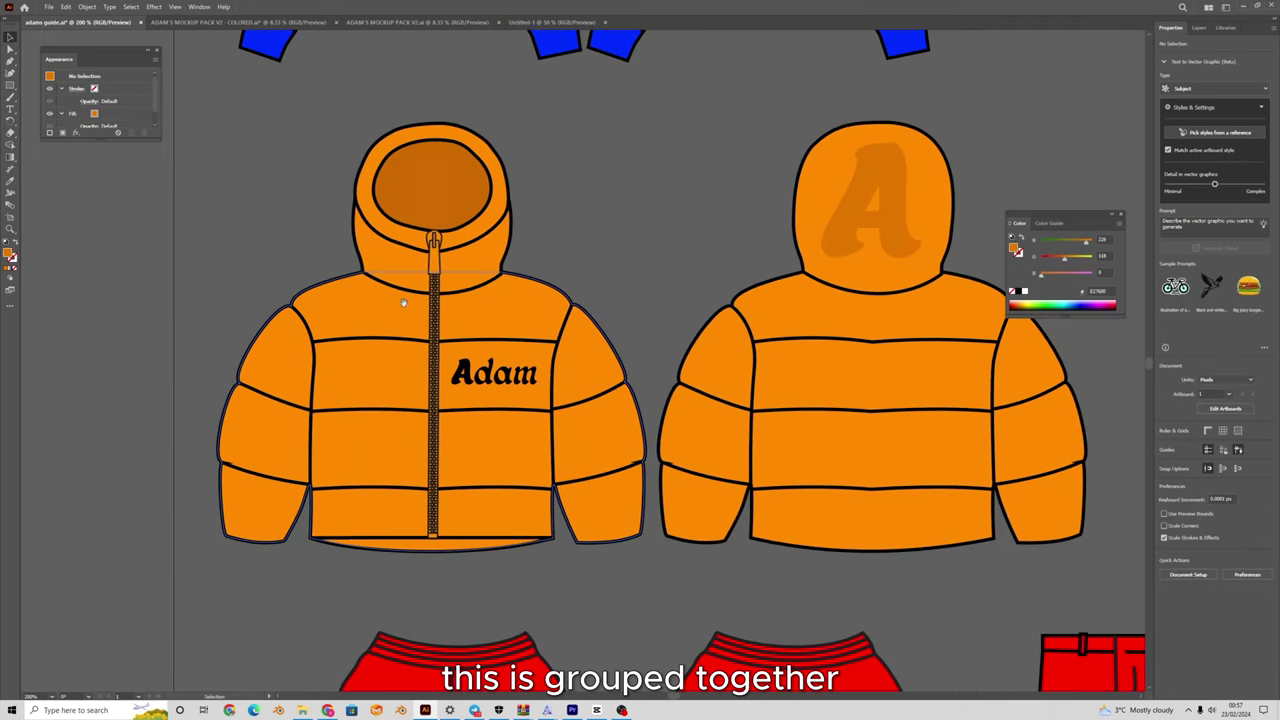
pyautogui.keyDown('shift'); pyautogui.click(693, 530); pyautogui.keyUp('shift')
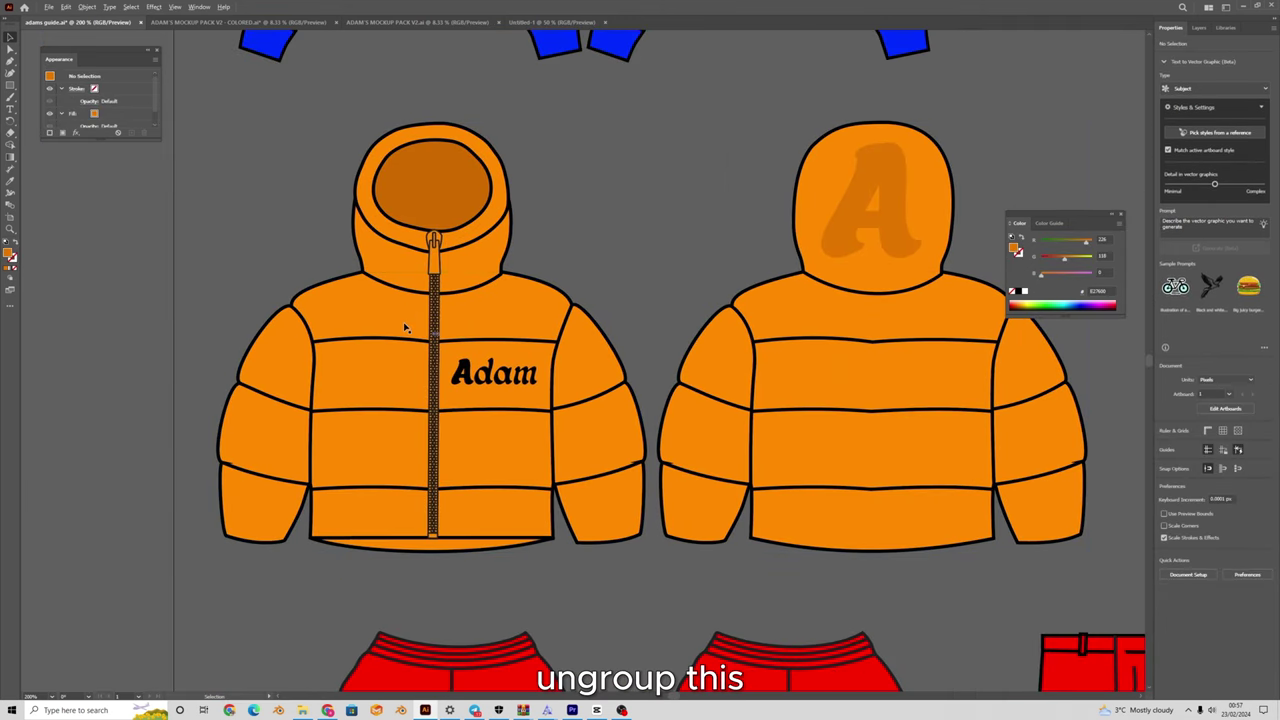
pyautogui.scroll(2, 405, 333)
# Try a 7 pt stroke on the front puffer jacket's body outline, restore it to 2 pt, and deselect the path.
pyautogui.click(506, 347)
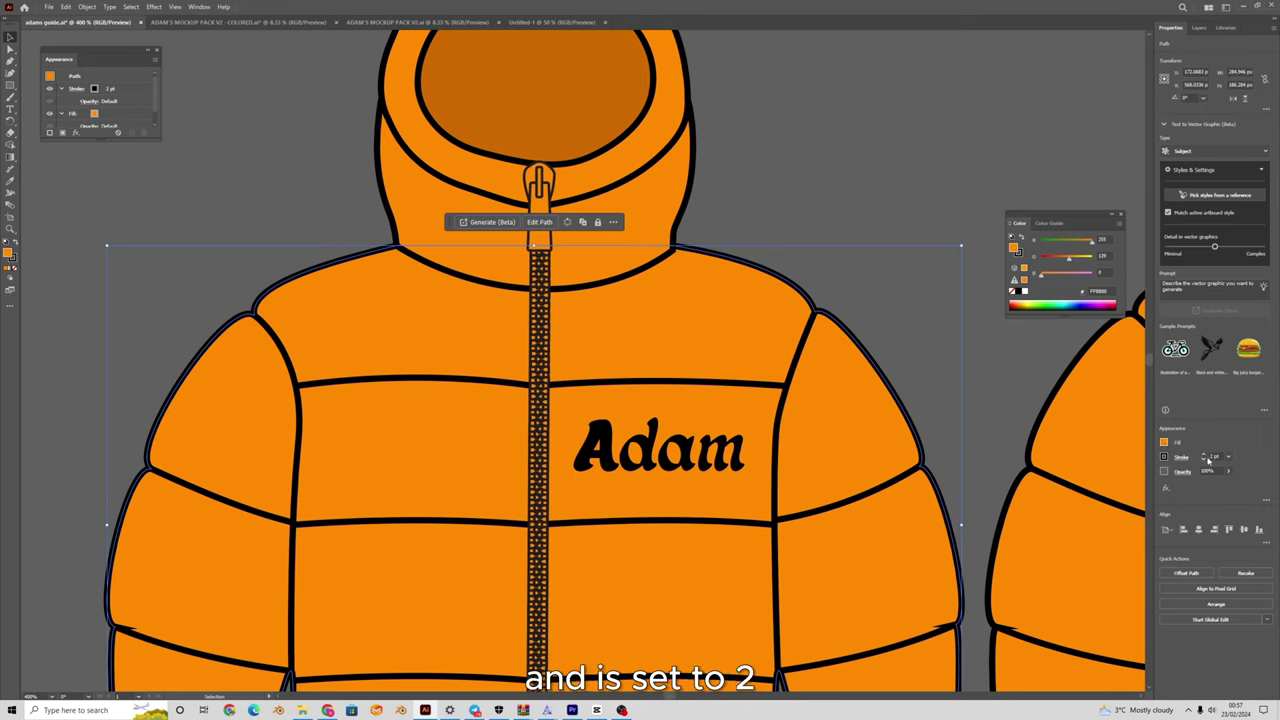
pyautogui.click(1203, 454)
pyautogui.click(1203, 454)
pyautogui.click(1203, 454)
pyautogui.click(1203, 454)
pyautogui.click(1203, 454)
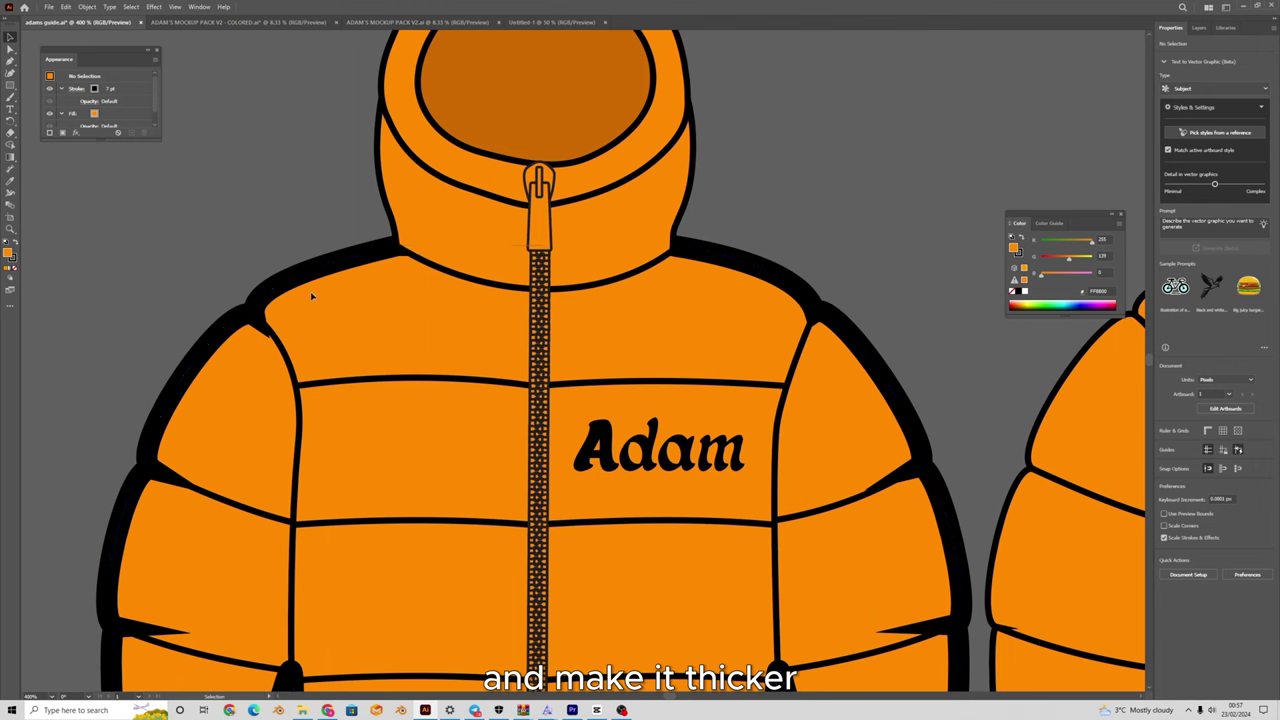
pyautogui.click(453, 344)
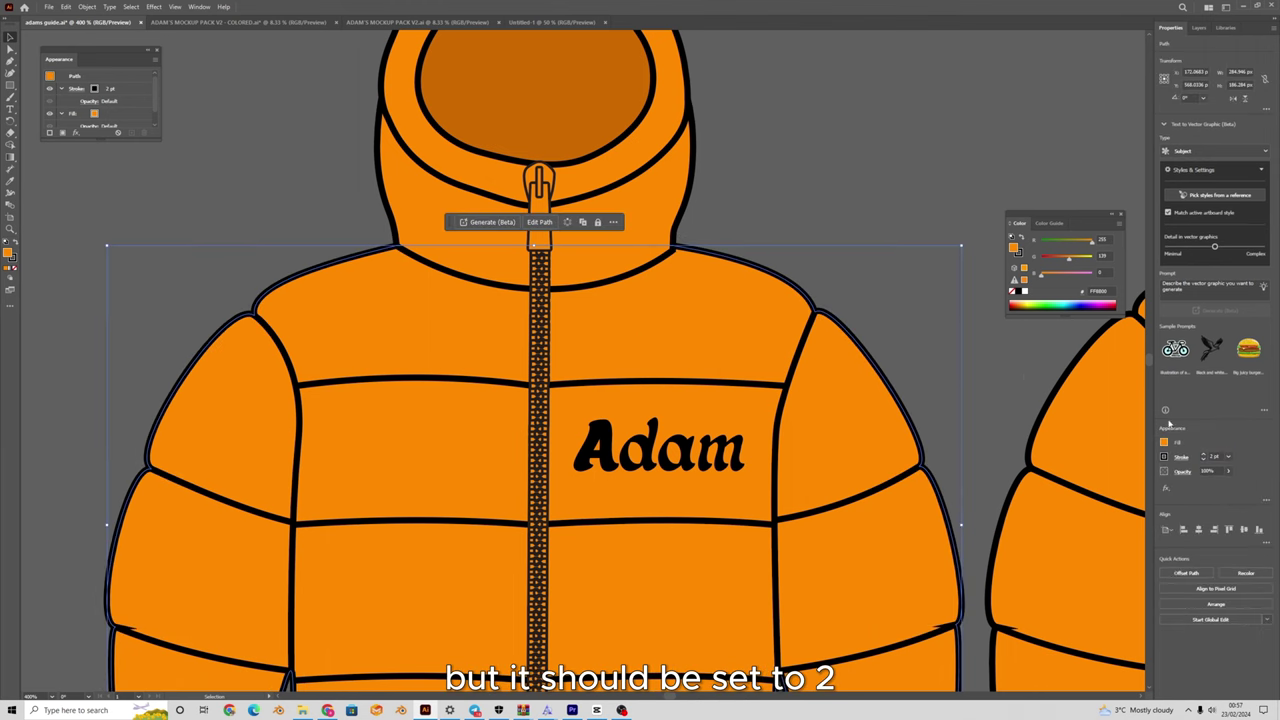
pyautogui.click(851, 203)
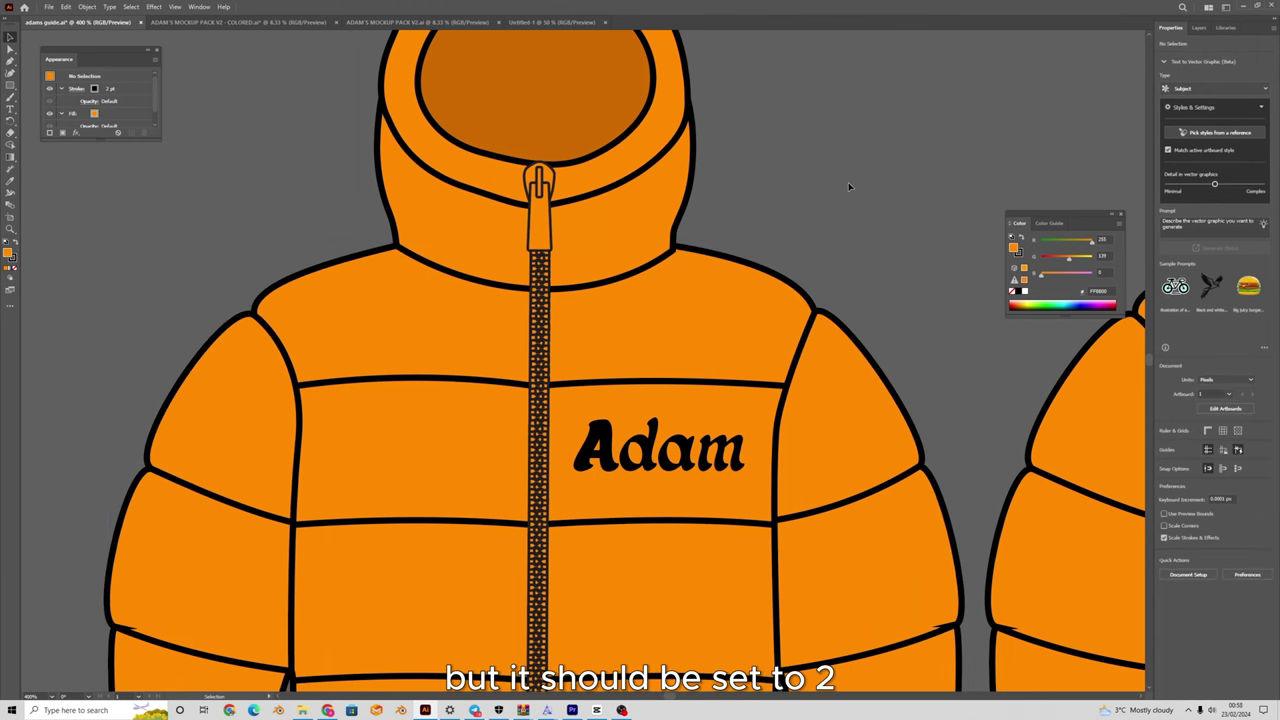
# Delete the orange freehand shape and the dark blue rectangle from the front and back of the blue hoodie.
pyautogui.scroll(-3, 848, 187)
pyautogui.scroll(-3, 847, 182)
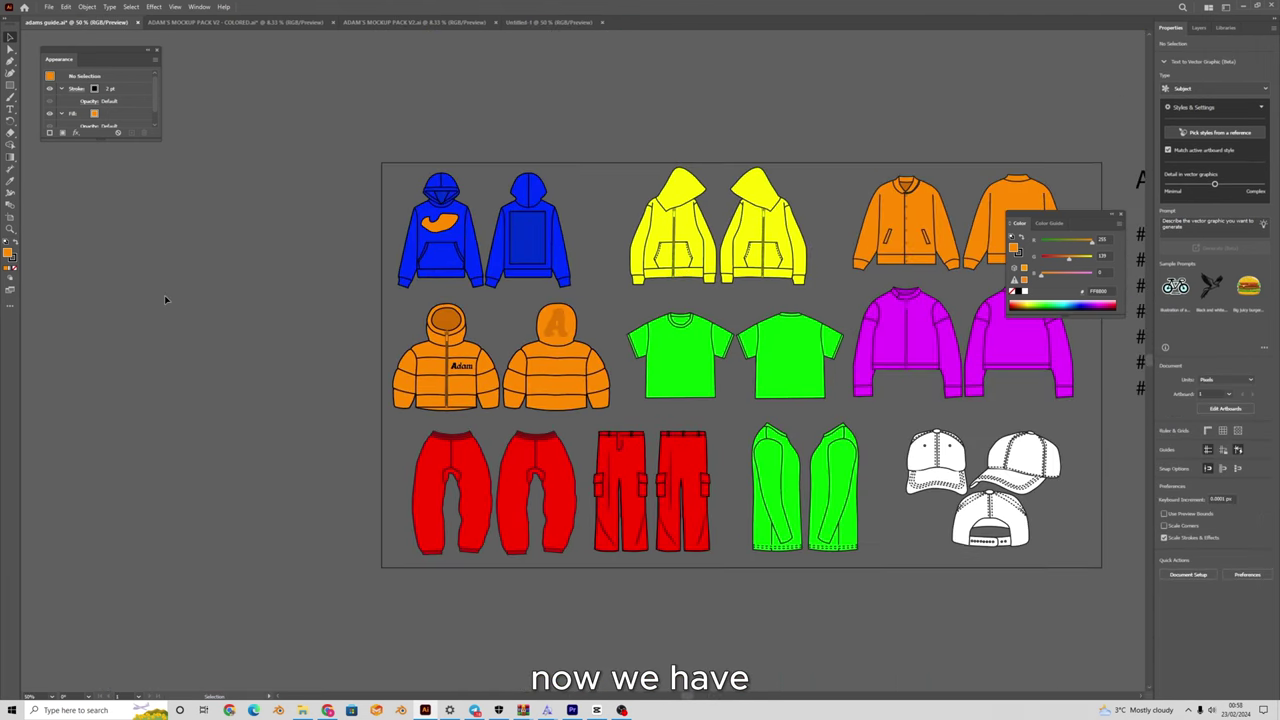
pyautogui.scroll(3, 589, 223)
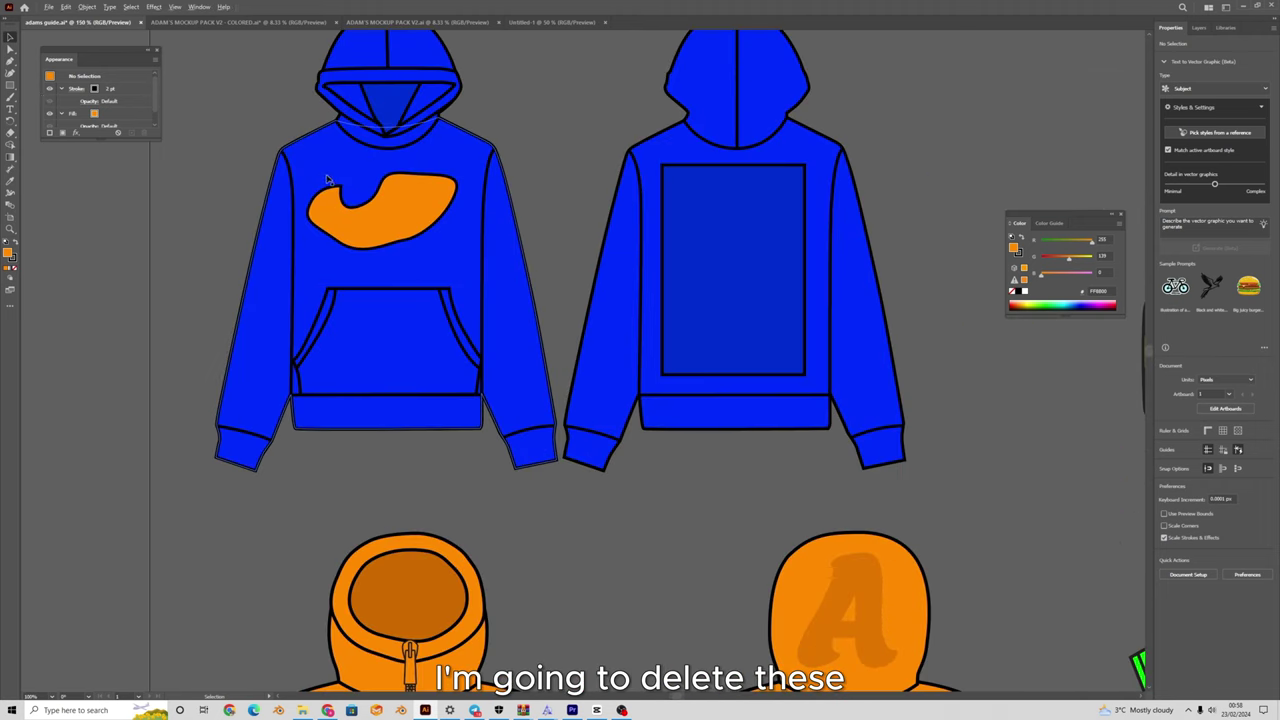
pyautogui.keyDown('shift'); pyautogui.click(700, 223); pyautogui.keyUp('shift')
pyautogui.press('Delete')
pyautogui.scroll(-4, 642, 231)
pyautogui.scroll(3, 644, 361)
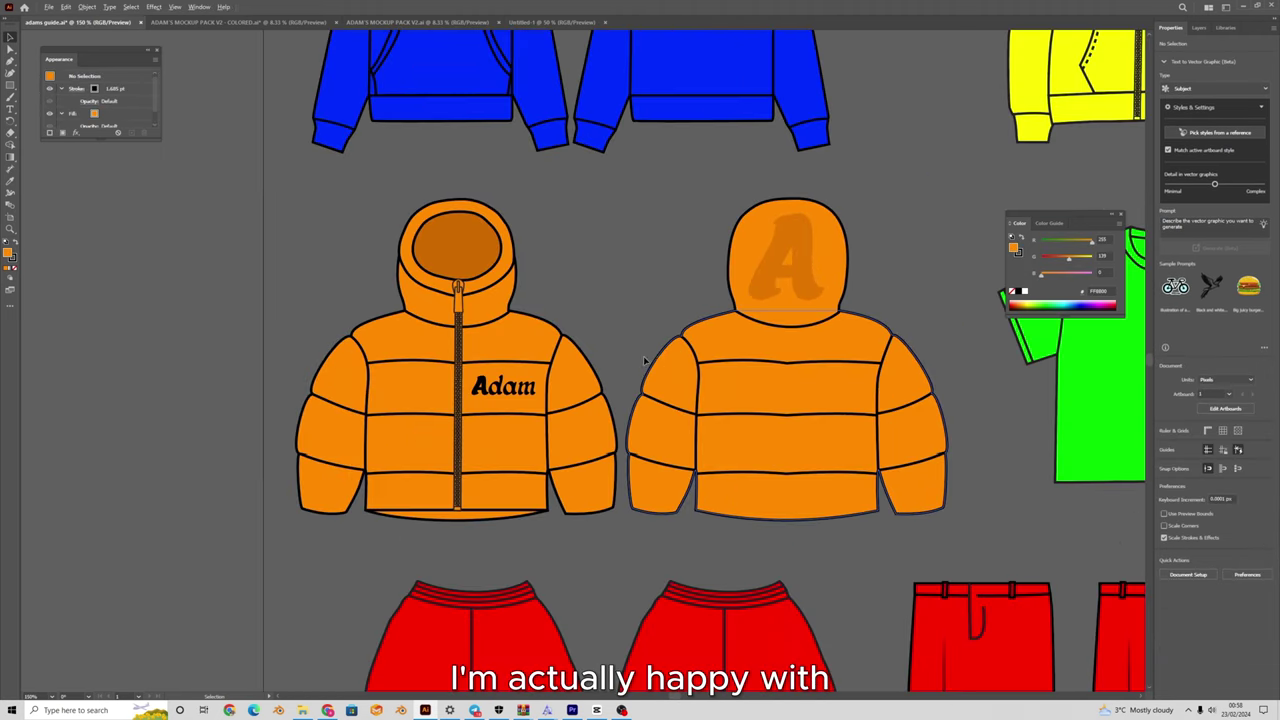
pyautogui.scroll(-2, 572, 174)
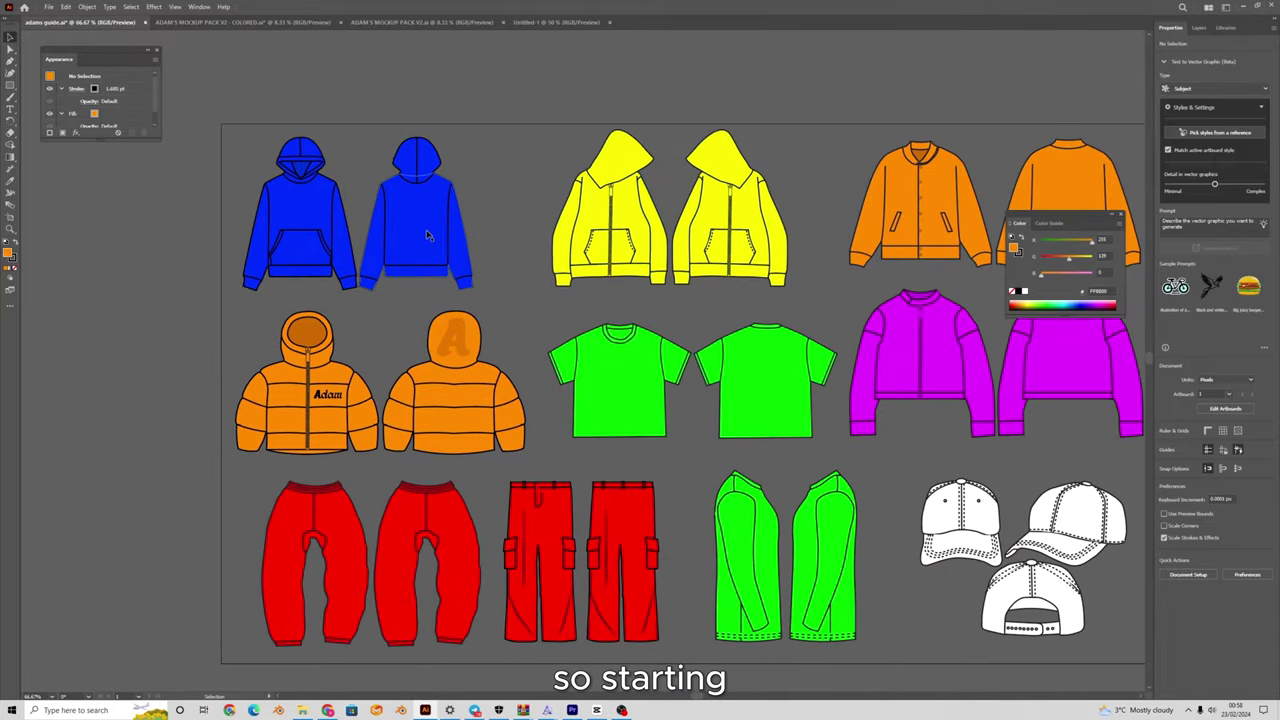
pyautogui.scroll(3, 440, 225)
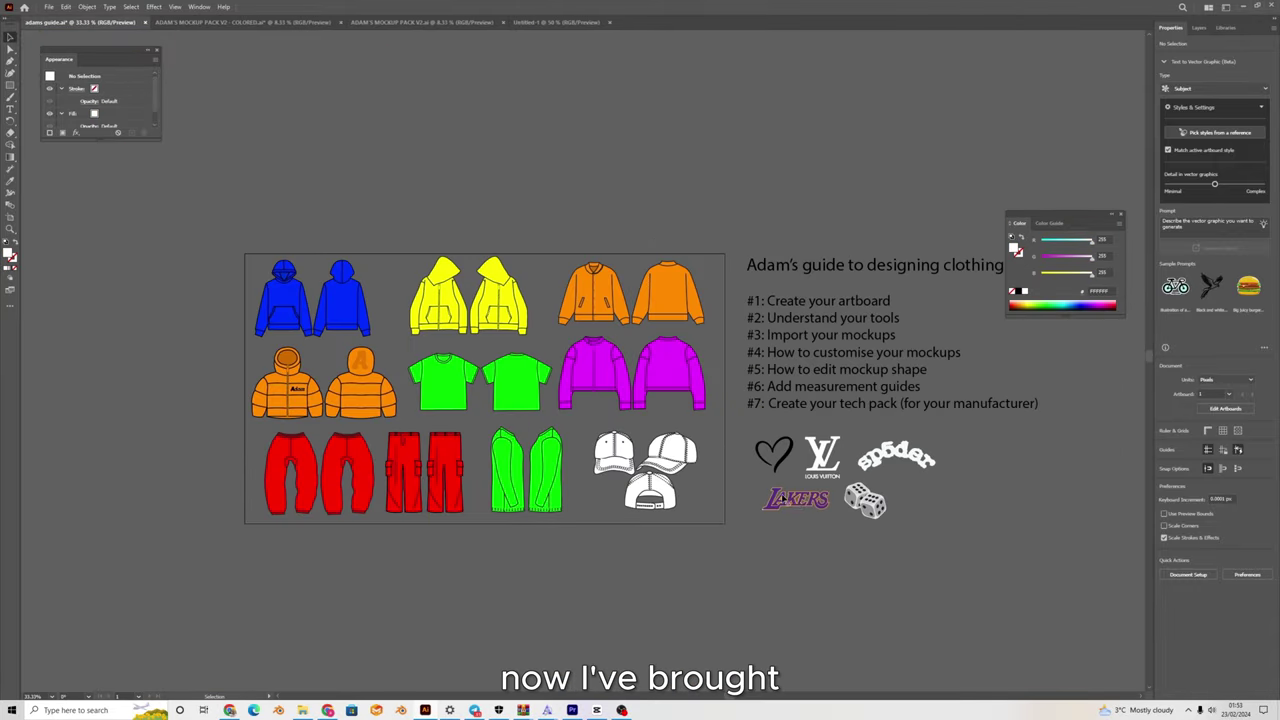
# Examine the edges of the Spider vector logo at high magnification.
pyautogui.scroll(3, 783, 498)
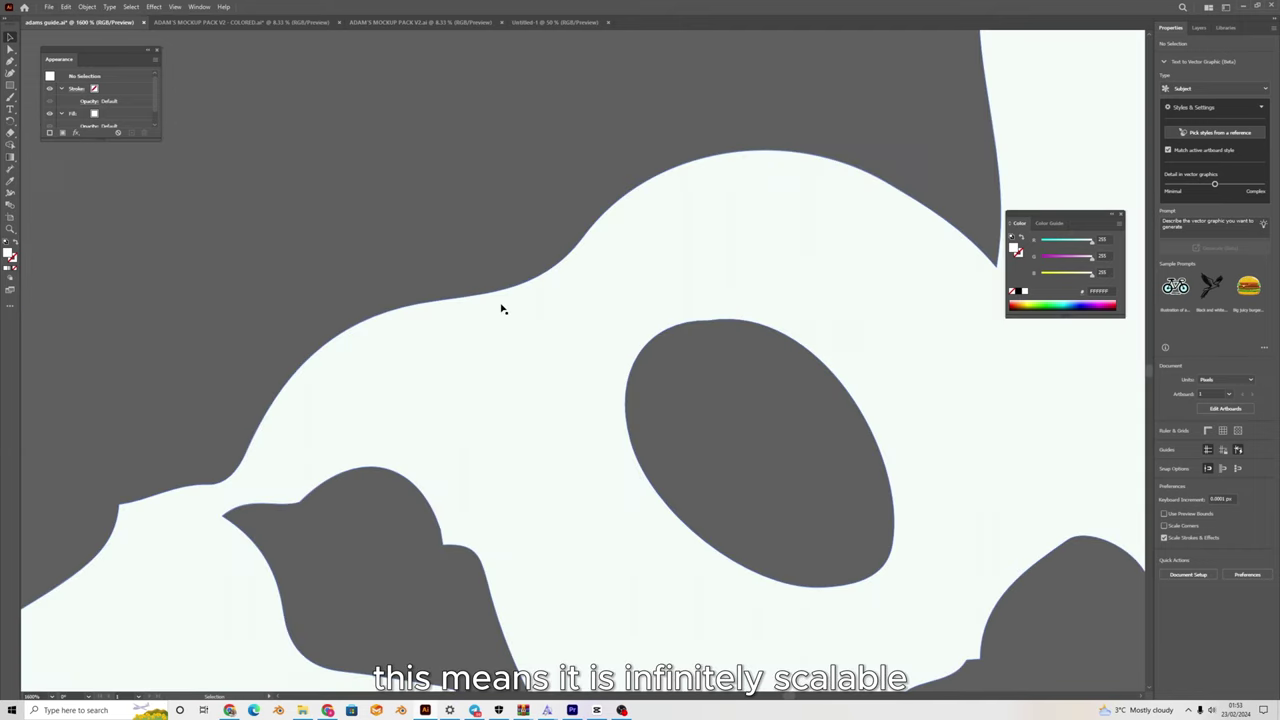
pyautogui.scroll(5, 520, 312)
pyautogui.scroll(-9, 536, 390)
pyautogui.scroll(-4, 535, 396)
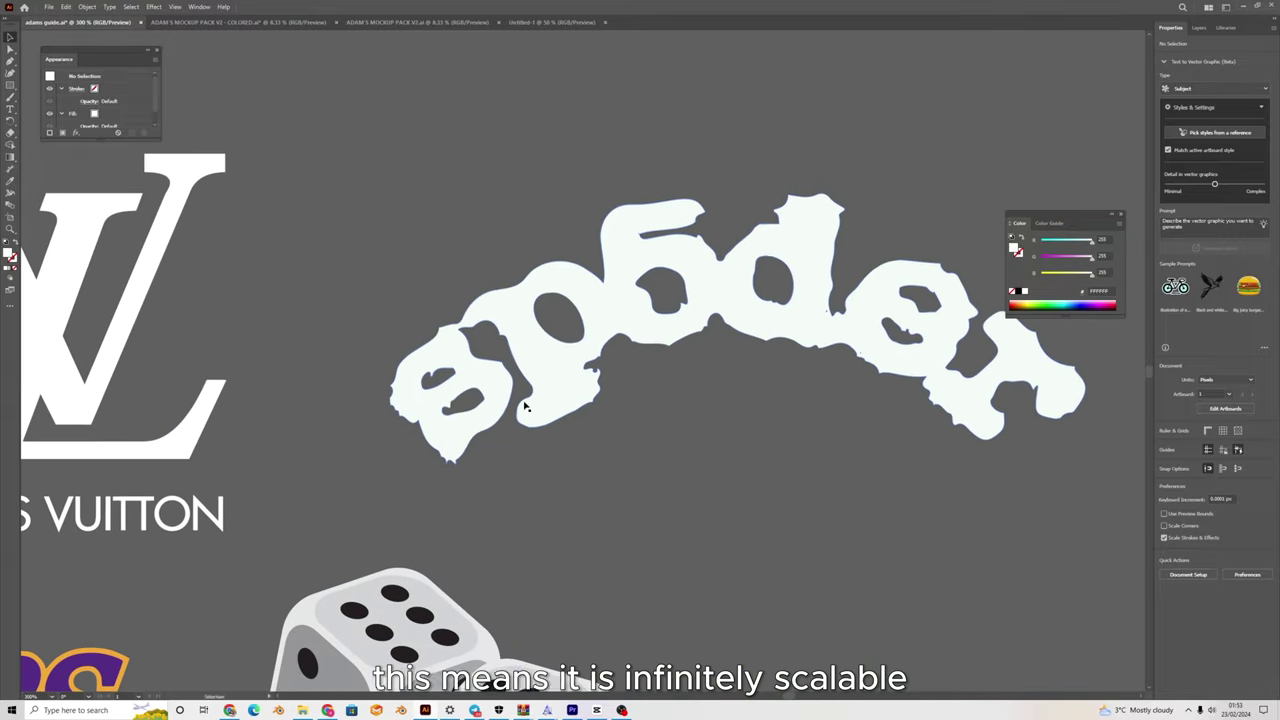
pyautogui.click(501, 275)
pyautogui.scroll(2, 501, 275)
pyautogui.scroll(5, 501, 275)
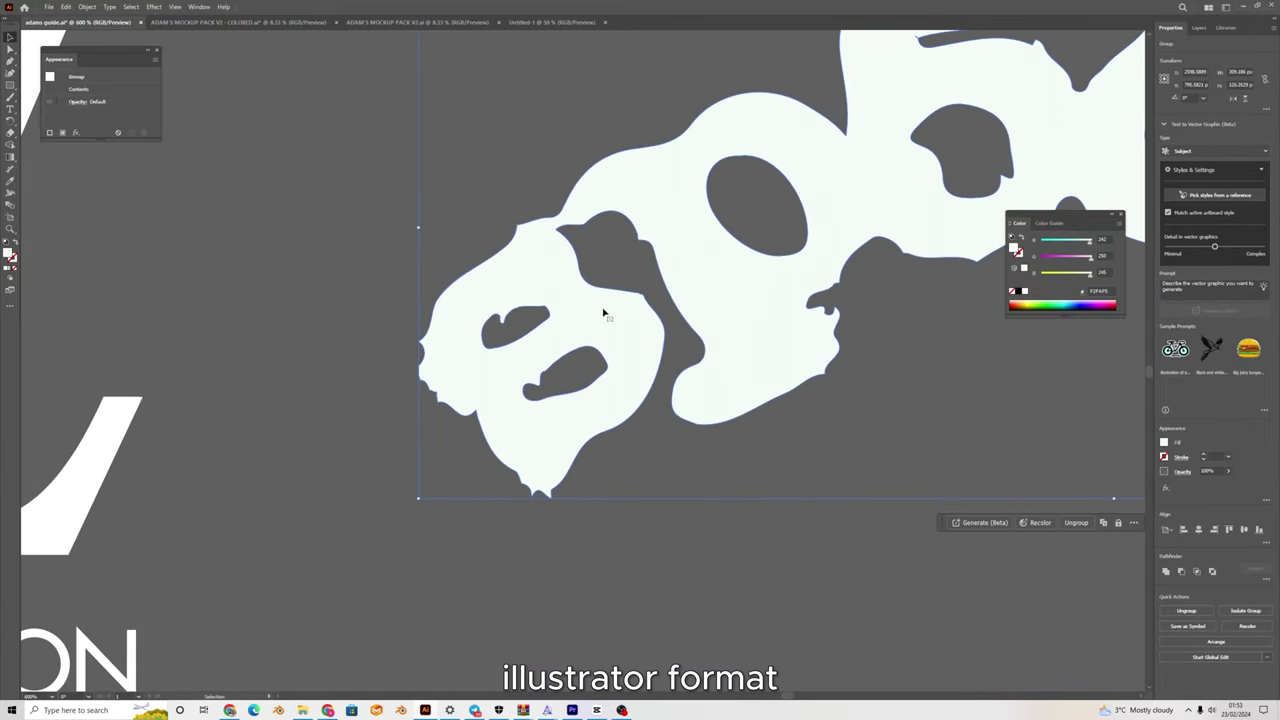
pyautogui.scroll(-3, 404, 370)
pyautogui.scroll(-5, 404, 374)
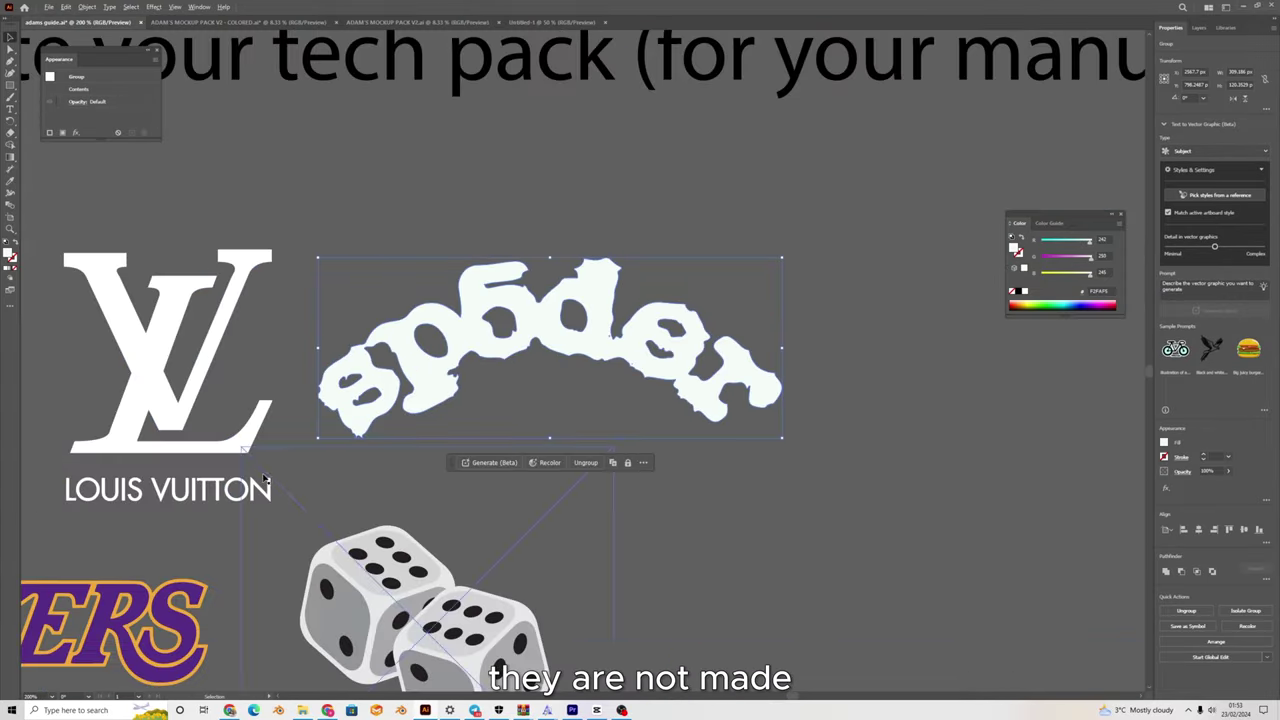
# Look over the heart, Louis Vuitton, Lakers and dice graphics beside the artboard.
pyautogui.scroll(5, 688, 382)
pyautogui.scroll(-5, 688, 382)
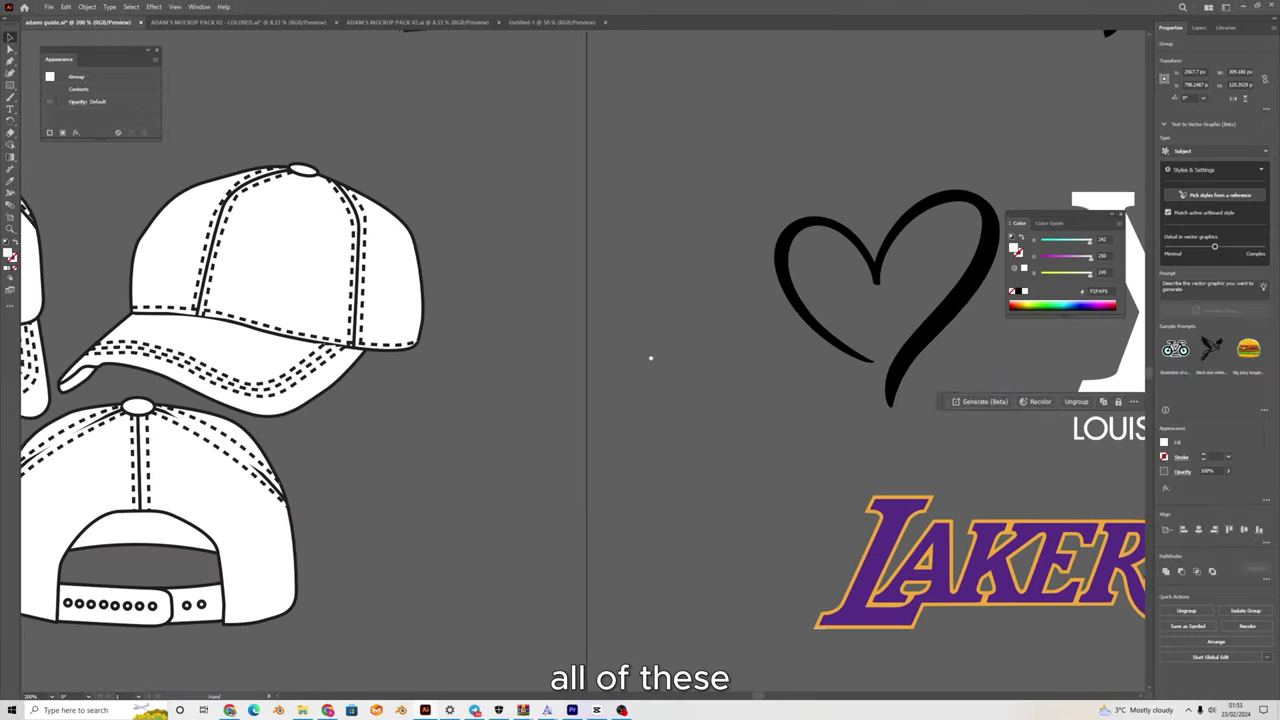
pyautogui.scroll(5, 651, 357)
pyautogui.scroll(-5, 746, 400)
pyautogui.scroll(1, 763, 366)
pyautogui.moveTo(667, 391); pyautogui.dragTo(486, 359)
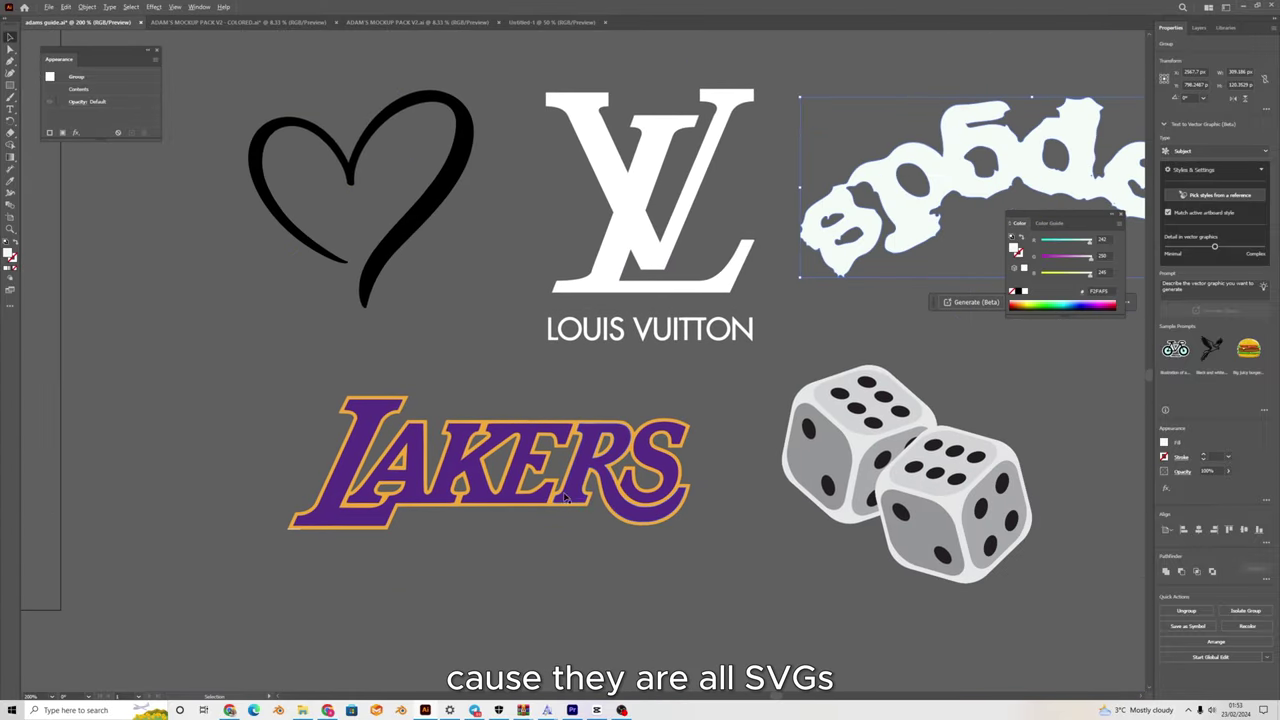
# Bring in the blue T-shirt PNG from the Downloads folder, examine its edges at high magnification, and remove it.
pyautogui.click(302, 710)
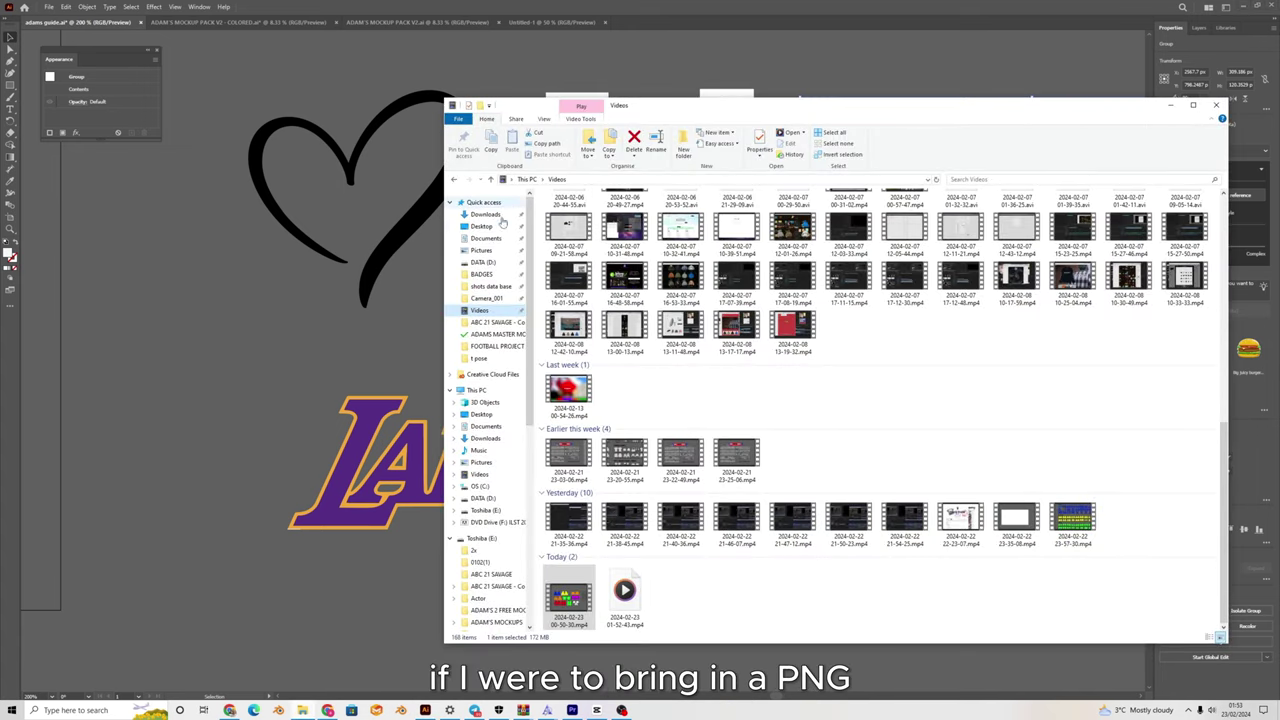
pyautogui.click(487, 215)
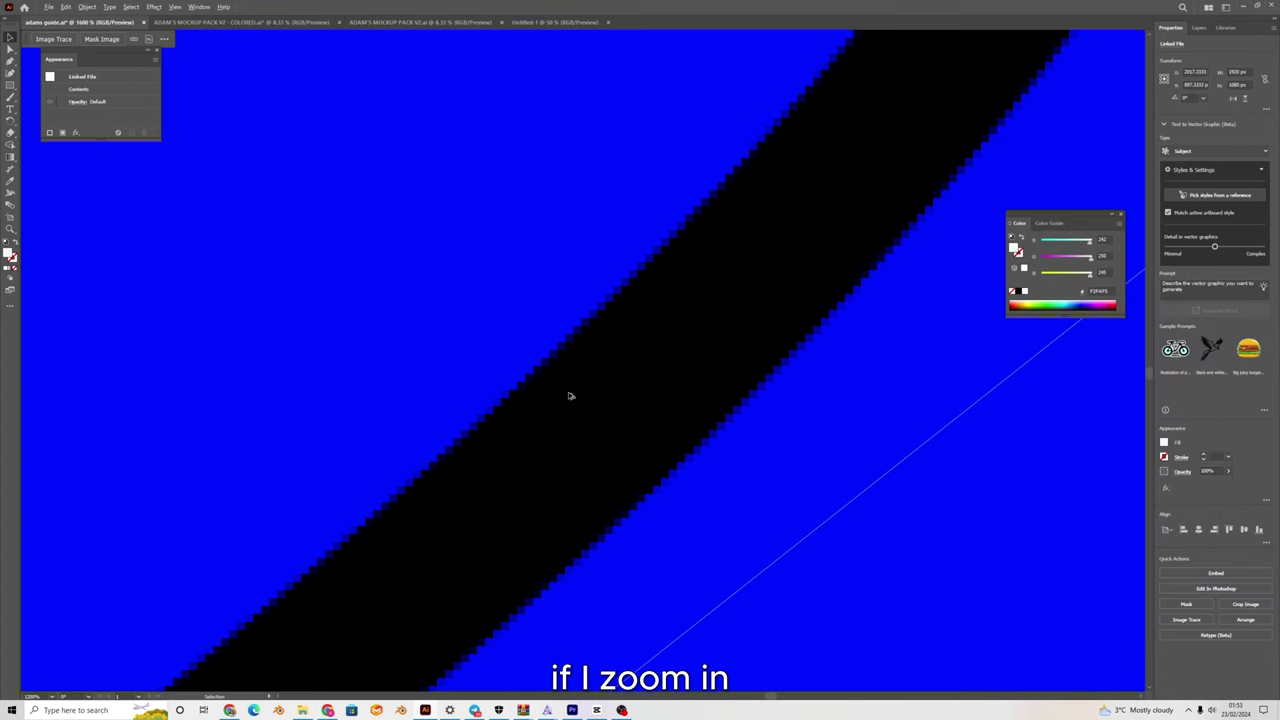
pyautogui.scroll(2, 510, 389)
pyautogui.scroll(2, 437, 286)
pyautogui.scroll(-15, 436, 263)
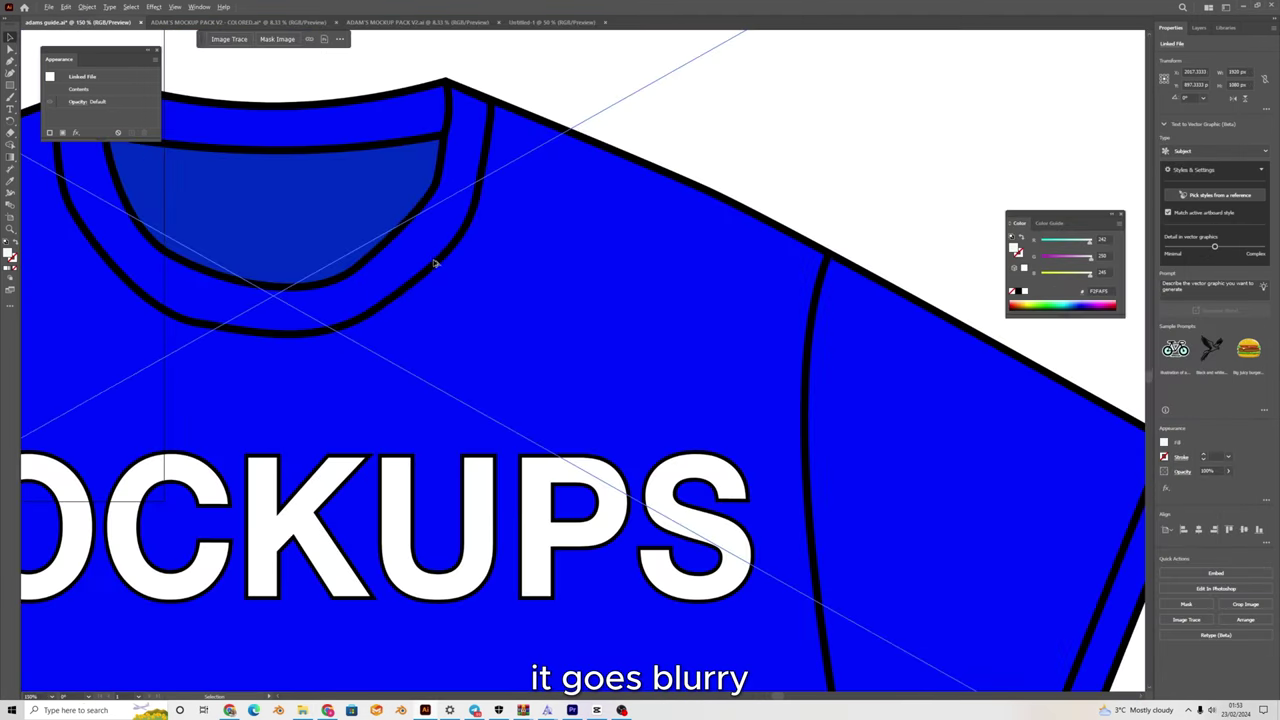
pyautogui.scroll(5, 480, 418)
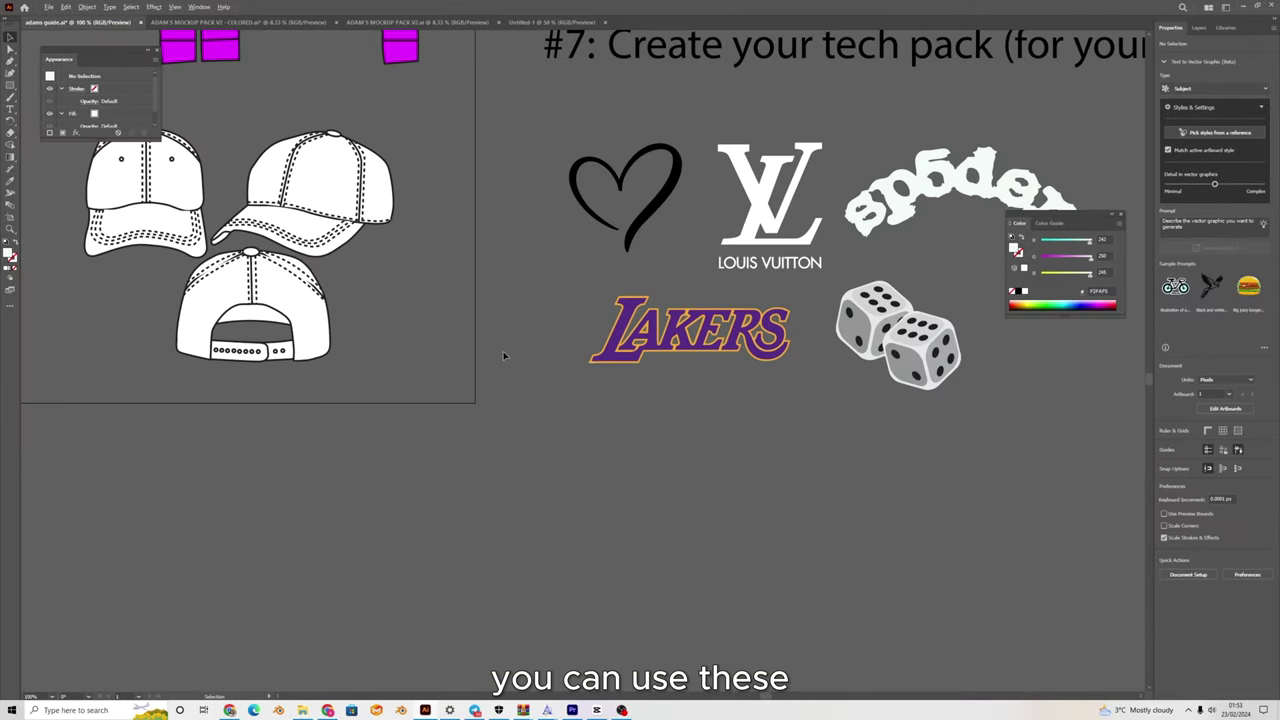
# Check the edge sharpness of the heart graphic at high magnification for comparison with the PNG.
pyautogui.scroll(2, 643, 372)
pyautogui.scroll(2, 643, 372)
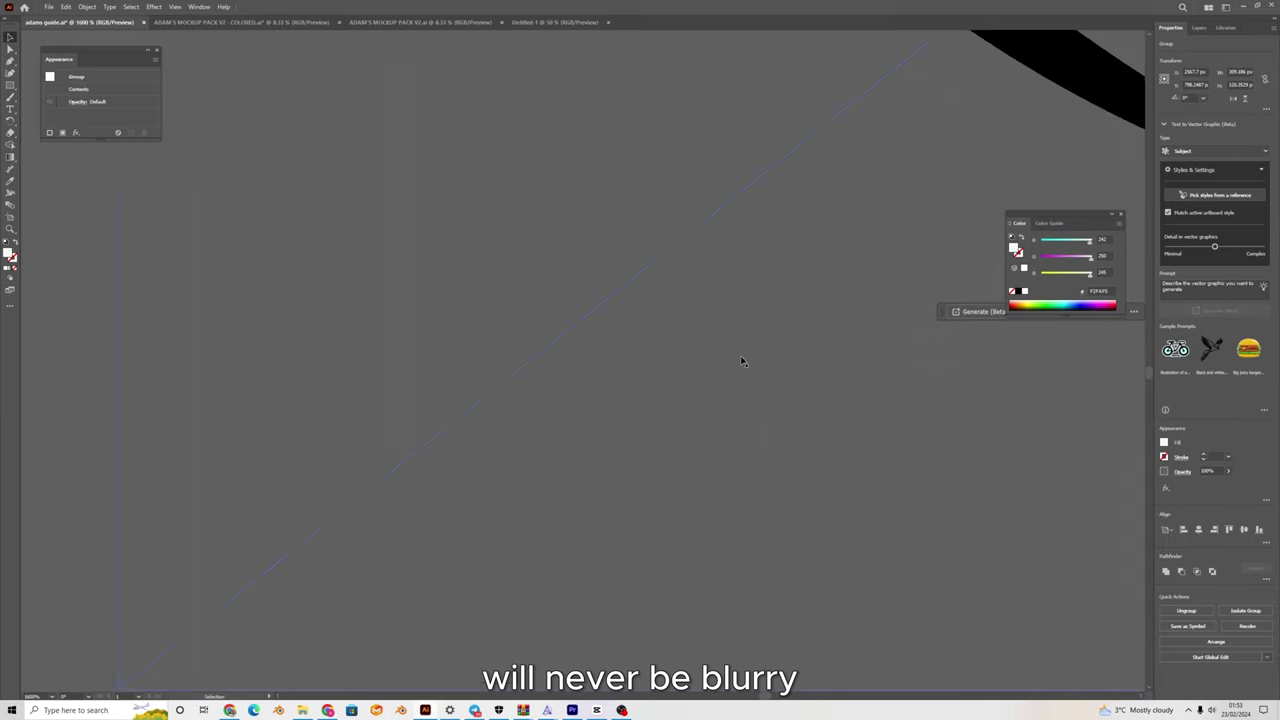
pyautogui.scroll(-6, 742, 361)
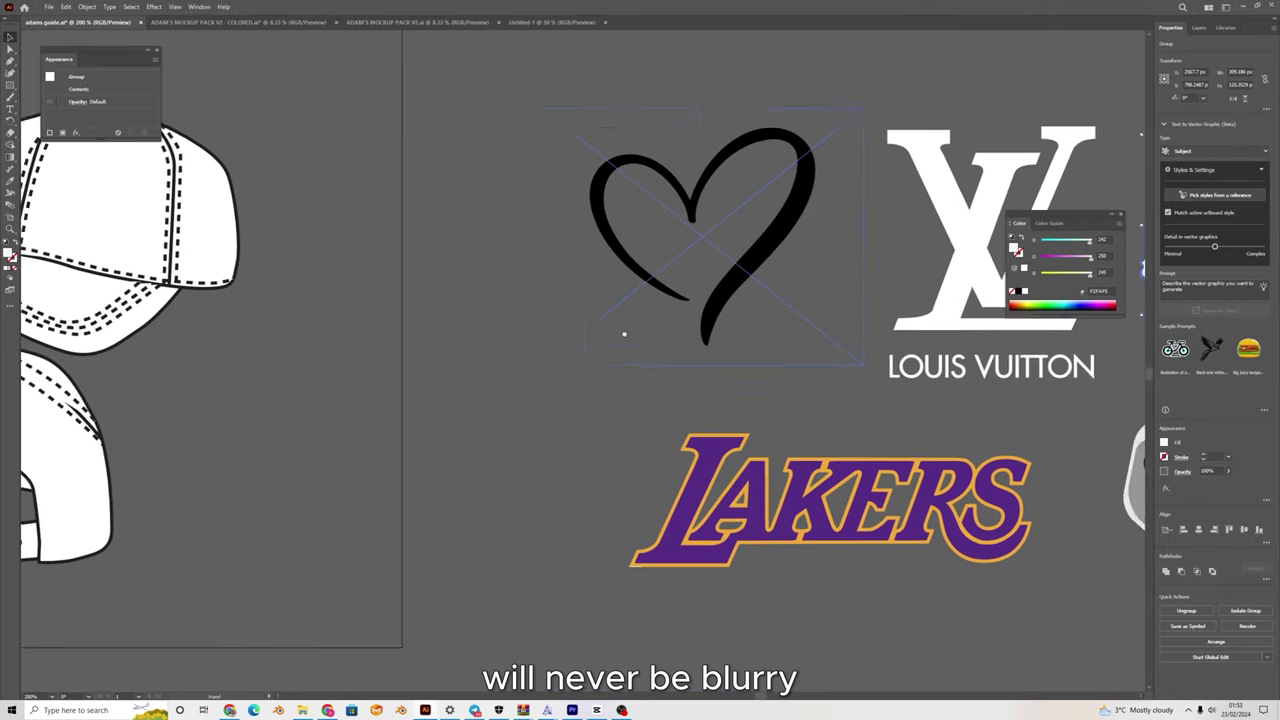
pyautogui.moveTo(626, 334); pyautogui.dragTo(417, 322)
pyautogui.moveTo(691, 517); pyautogui.dragTo(559, 491)
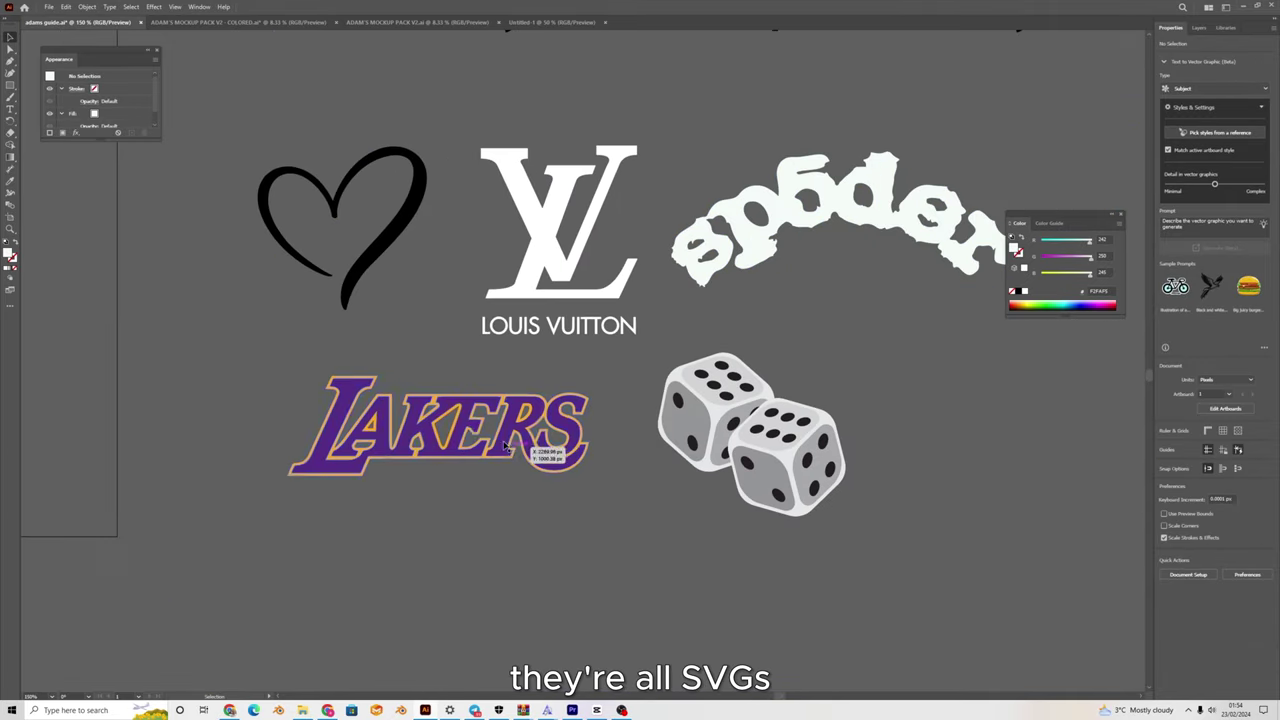
# Point out the imported SVG graphics by selecting the Lakers logo, Spider logo, dice and heart in turn.
pyautogui.moveTo(468, 430)
pyautogui.mouseDown()
pyautogui.moveTo(490, 438)
pyautogui.moveTo(467, 444)
pyautogui.mouseUp()
pyautogui.moveTo(499, 369); pyautogui.dragTo(449, 391)
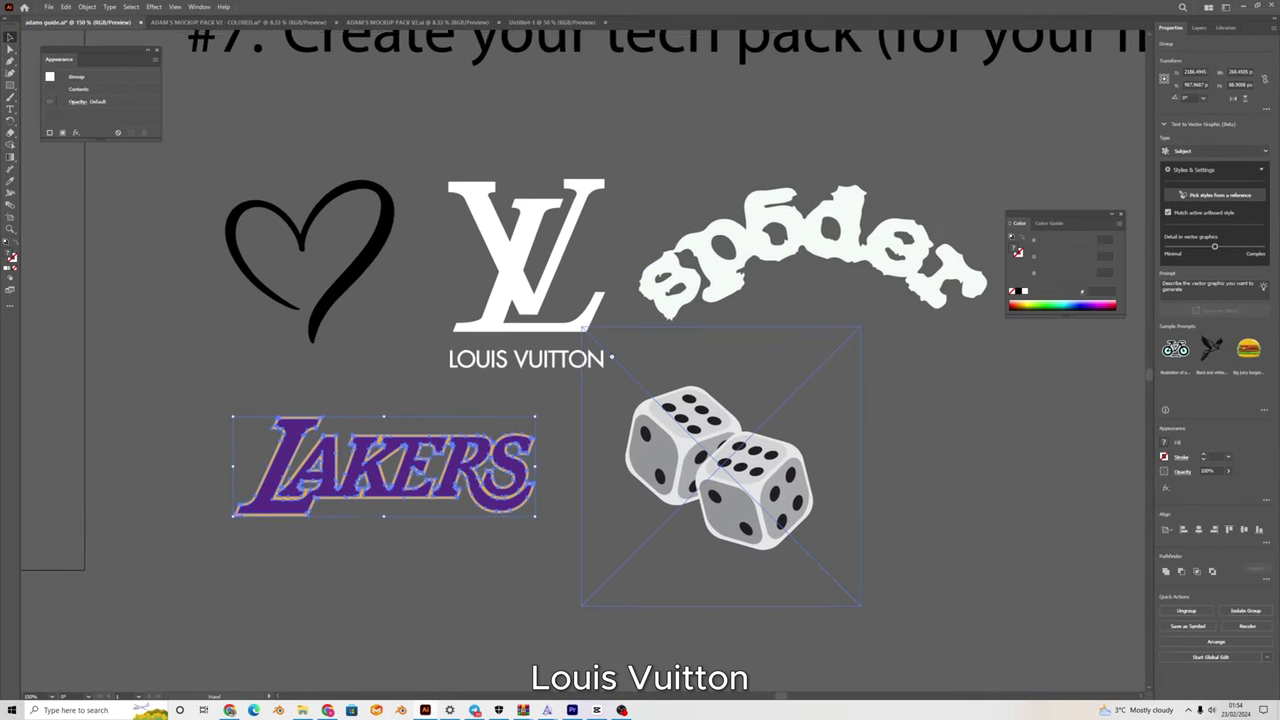
pyautogui.moveTo(666, 302); pyautogui.dragTo(728, 309)
pyautogui.click(785, 281)
pyautogui.moveTo(776, 434); pyautogui.dragTo(760, 408)
pyautogui.moveTo(708, 385); pyautogui.dragTo(819, 413)
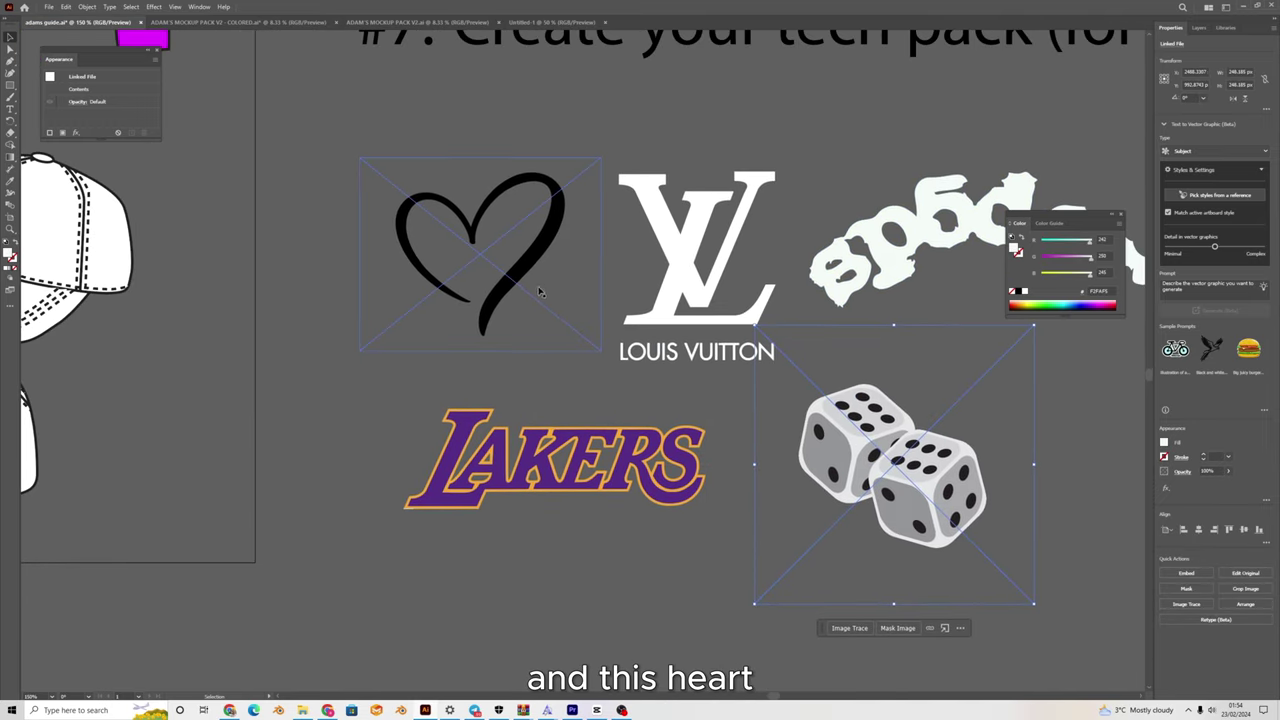
pyautogui.moveTo(523, 273); pyautogui.dragTo(521, 280)
# Switch to Chrome, open vecteezy.com as the source for vector graphics, and return to the blue hoodie mockup in Illustrator.
pyautogui.click(332, 709)
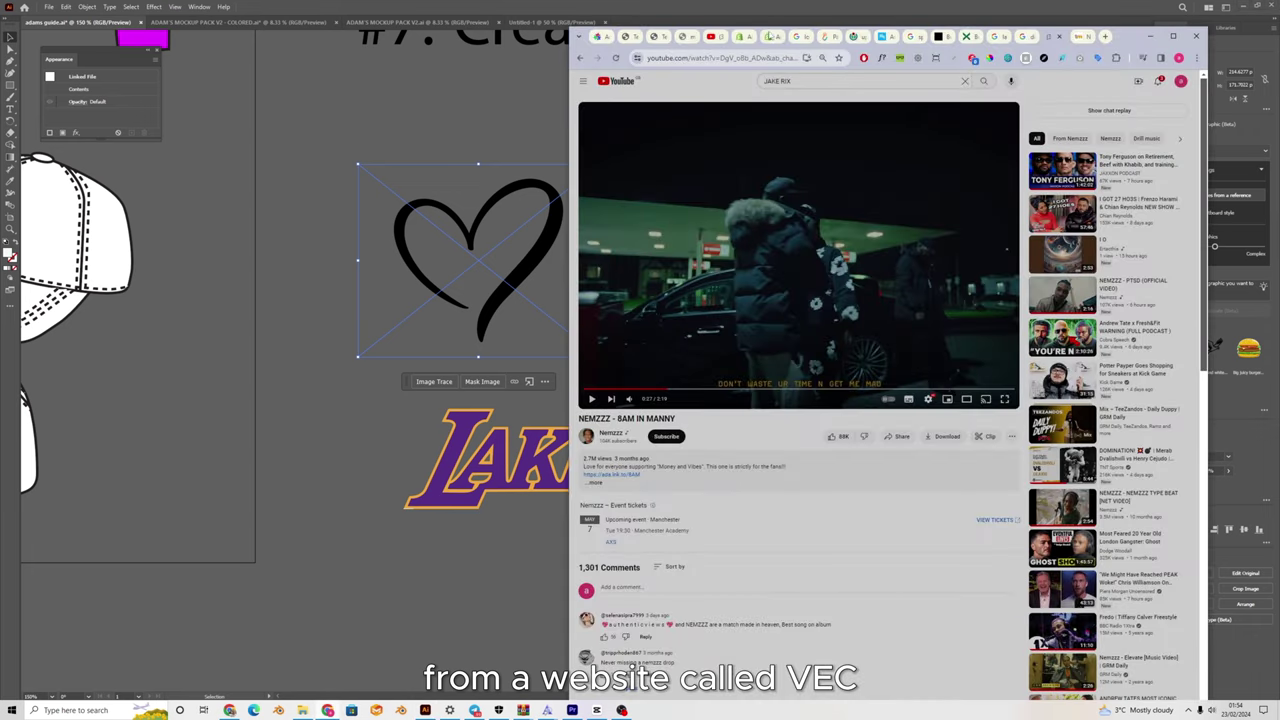
pyautogui.click(697, 57)
pyautogui.write('vev')
pyautogui.click(691, 202)
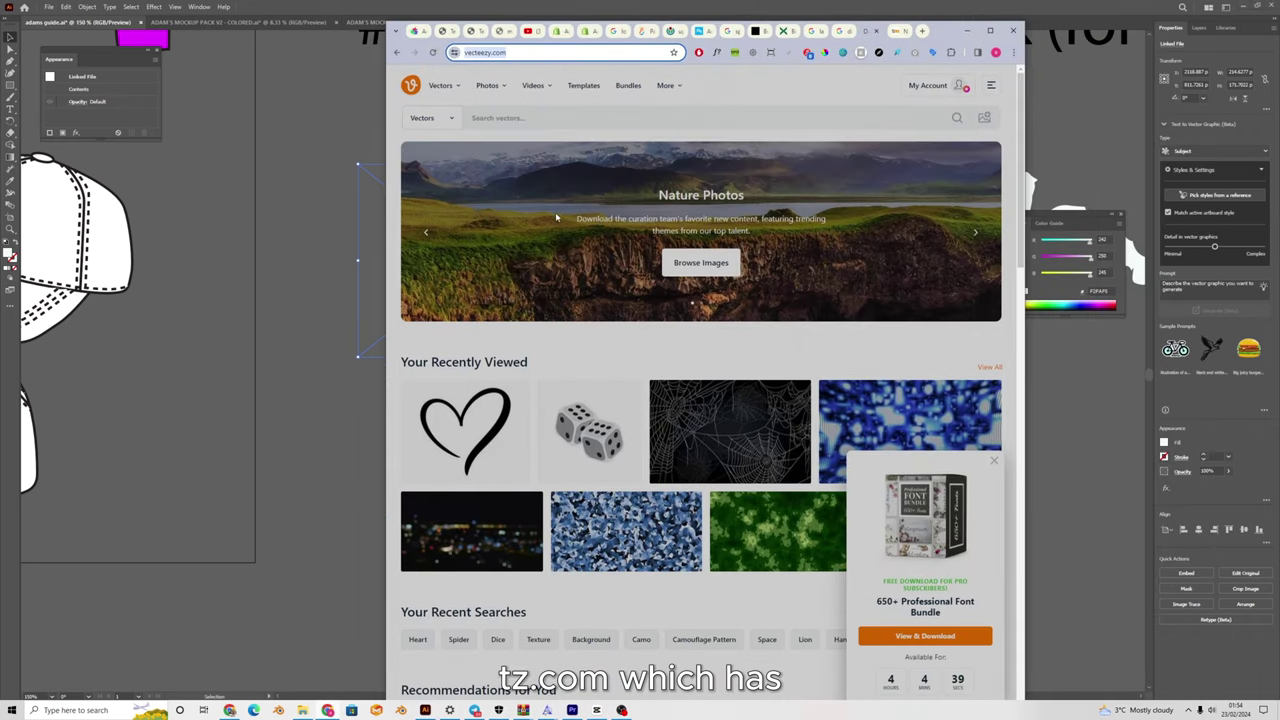
pyautogui.scroll(-2, 557, 217)
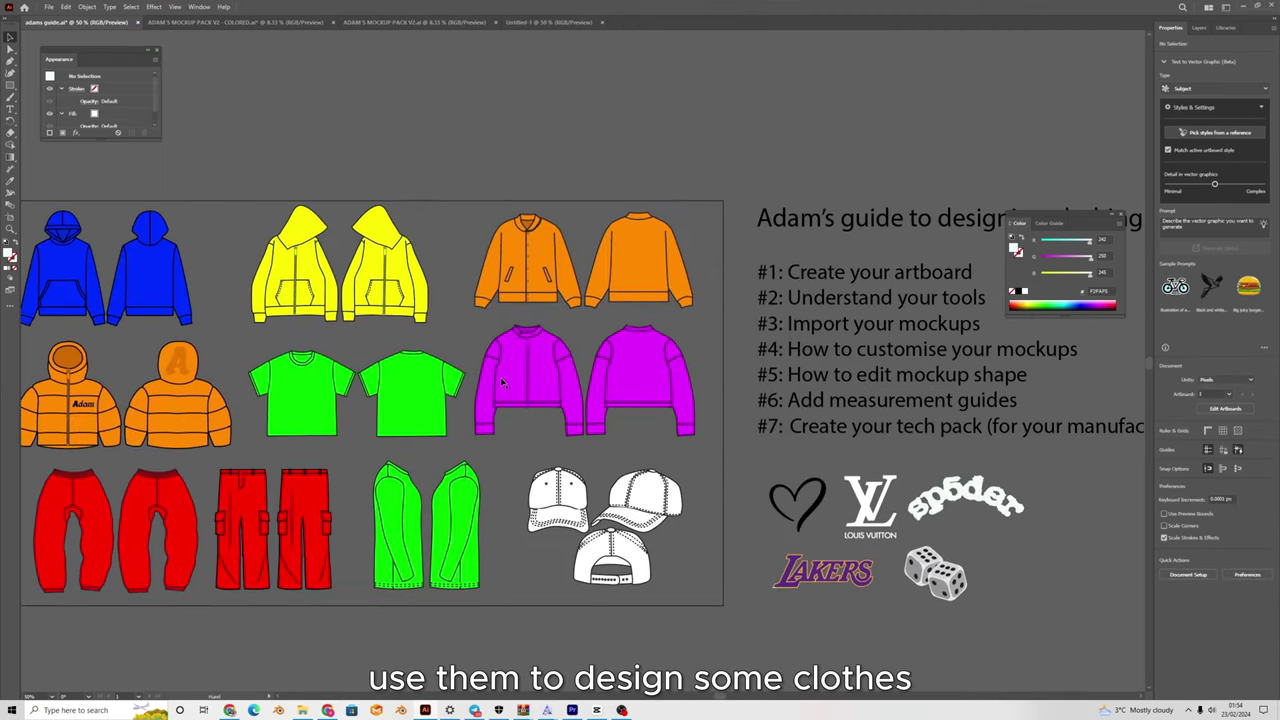
pyautogui.scroll(5, 628, 340)
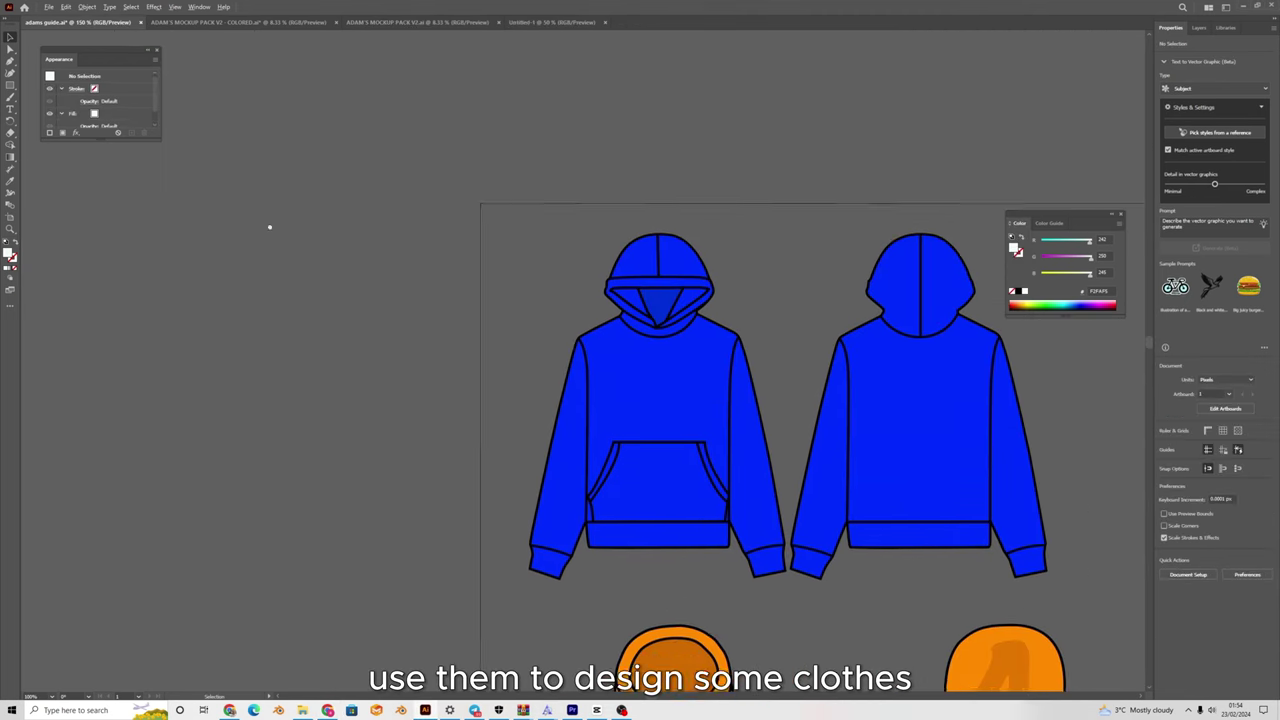
# Move the white Spider logo from beside the mockups onto the front of the blue hoodie.
pyautogui.scroll(-6, 275, 231)
pyautogui.scroll(1, 450, 231)
pyautogui.moveTo(450, 231); pyautogui.dragTo(654, 313)
pyautogui.moveTo(1016, 484); pyautogui.dragTo(408, 297)
pyautogui.rightClick(407, 297)
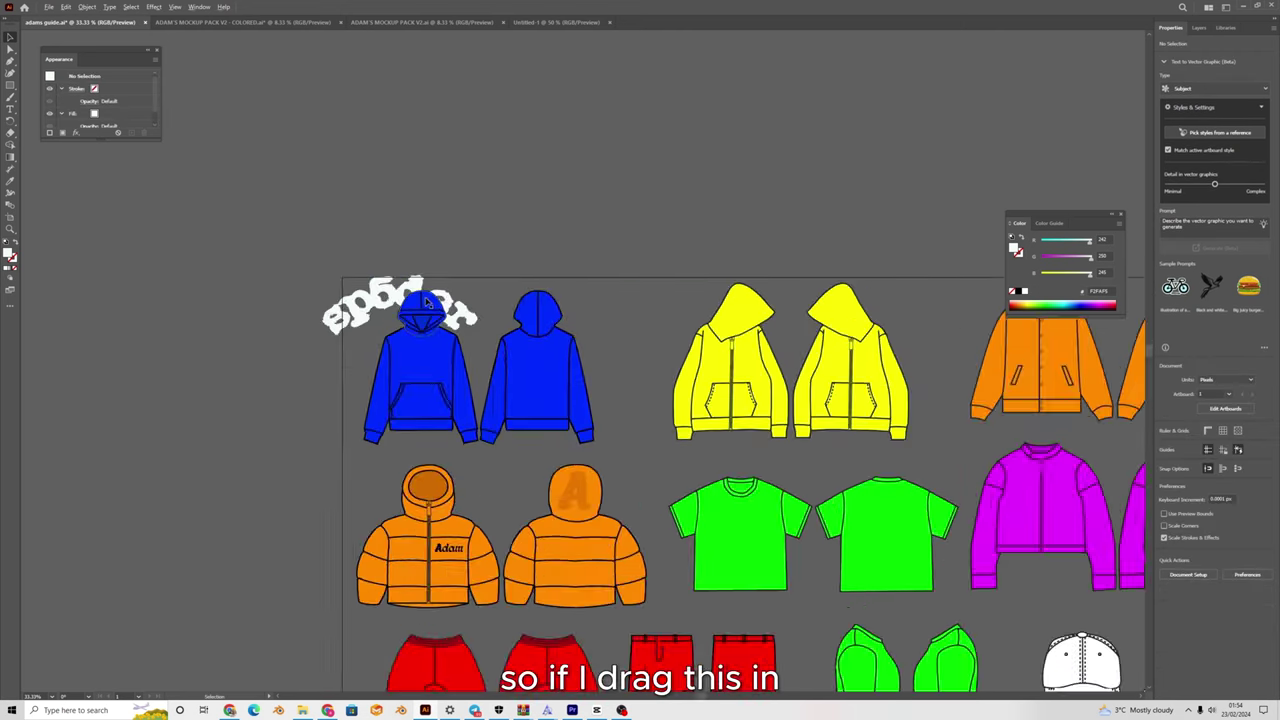
pyautogui.scroll(1, 420, 298)
pyautogui.moveTo(356, 294); pyautogui.dragTo(397, 347)
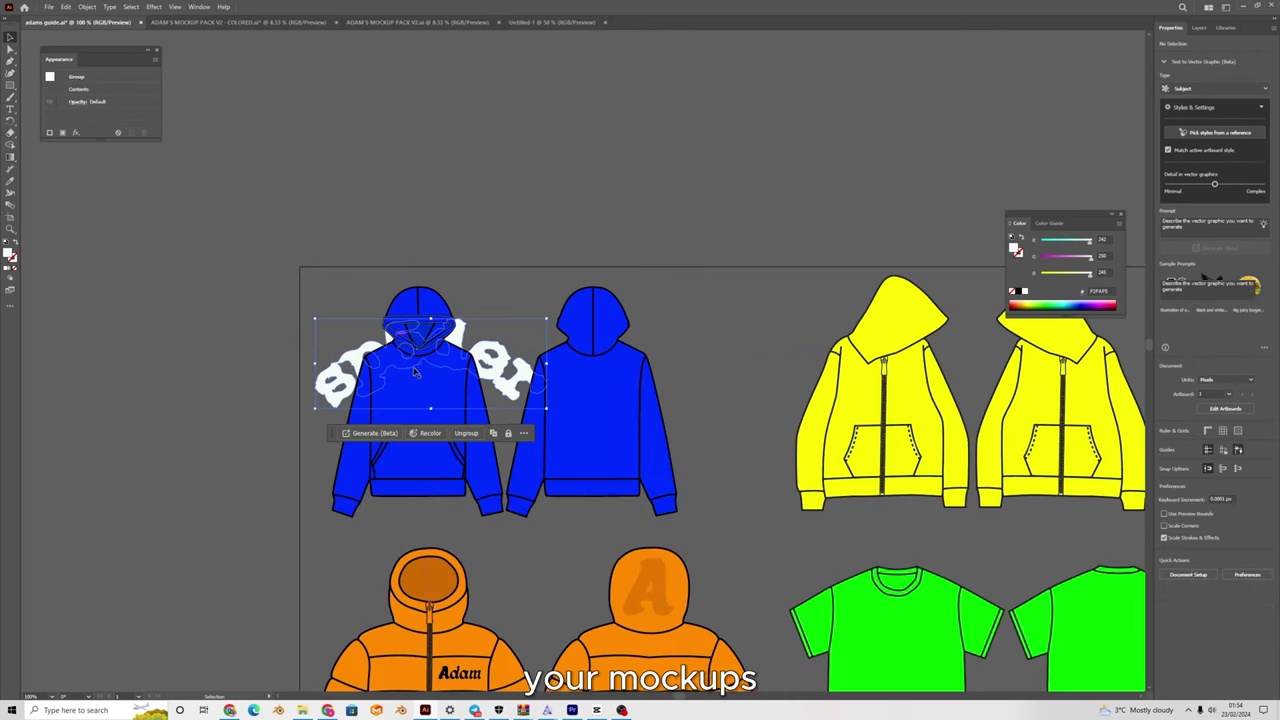
# Bring the Spider logo to the front of the stacking order so it sits above the blue hoodie.
pyautogui.hotkey('ctrl', '+')
pyautogui.rightClick(497, 377)
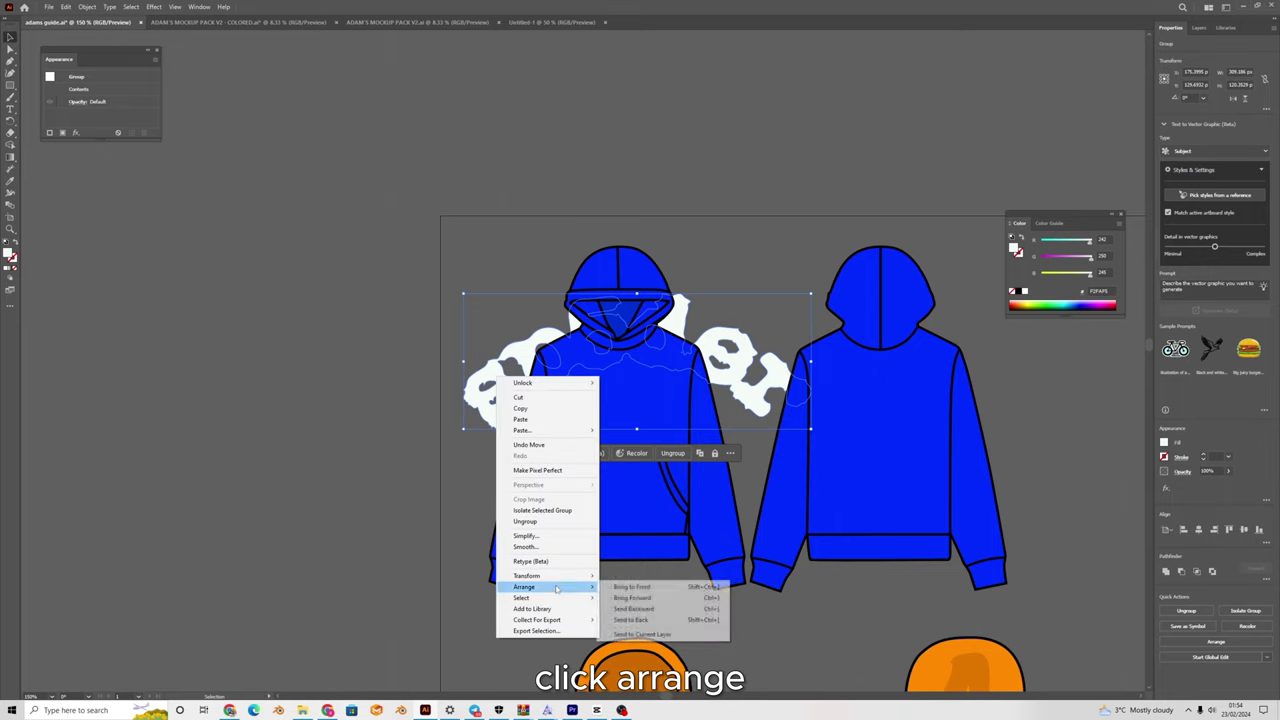
pyautogui.moveTo(573, 594)
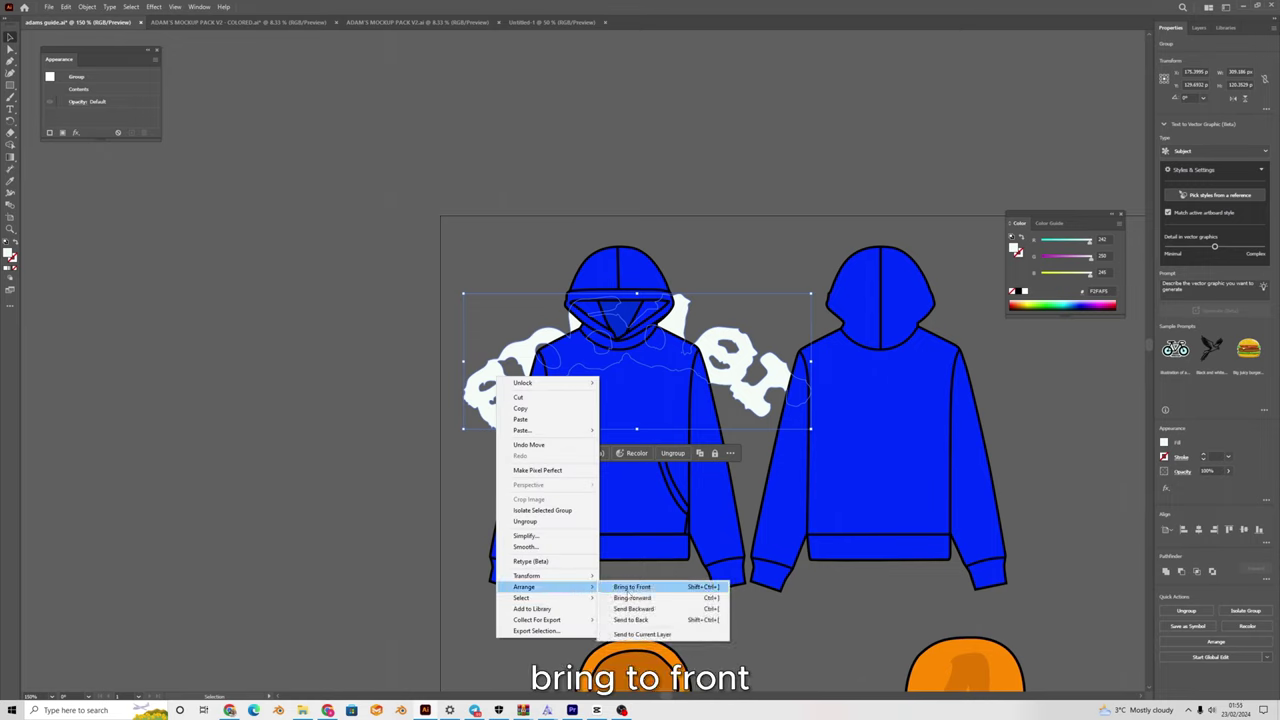
pyautogui.click(636, 587)
# Scale the Spider logo down to fit the hoodie's chest and place it centred above the pocket.
pyautogui.moveTo(810, 428); pyautogui.dragTo(608, 358)
pyautogui.scroll(3, 675, 393)
pyautogui.scroll(1, 608, 358)
pyautogui.click(925, 101)
pyautogui.scroll(-4, 925, 101)
pyautogui.moveTo(928, 102); pyautogui.dragTo(625, 235)
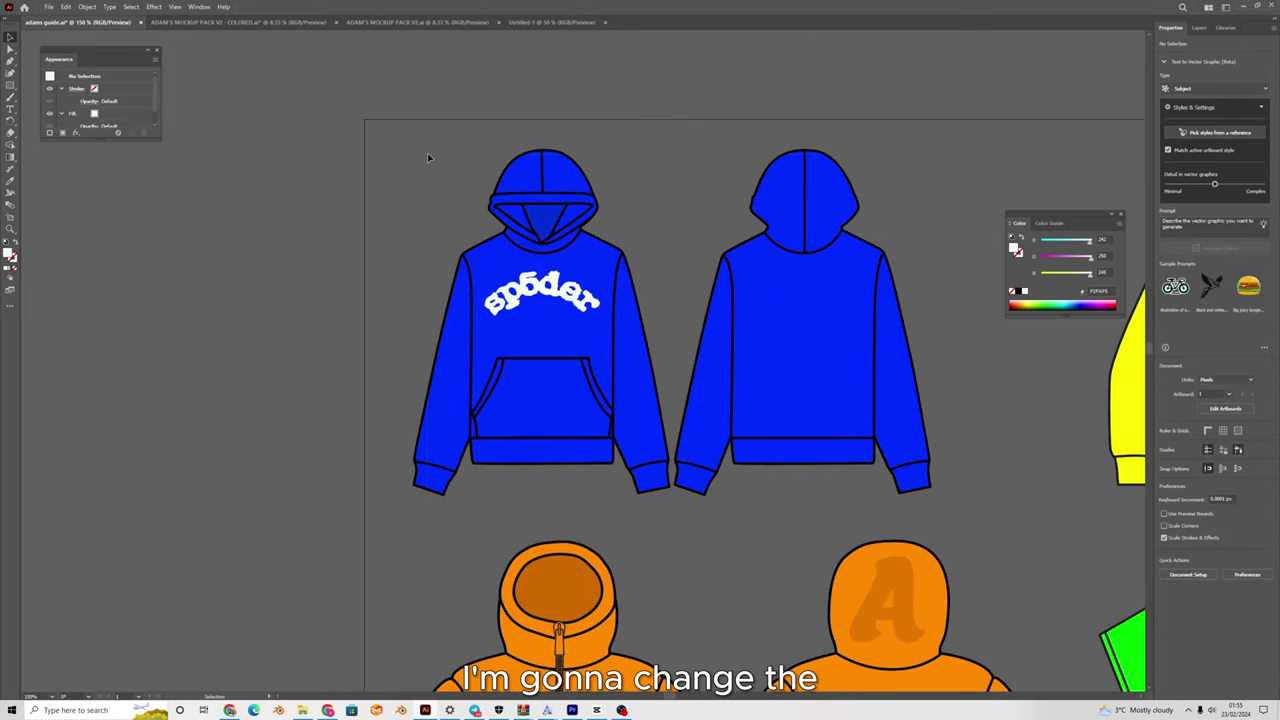
# Select the front and back views of the blue hoodie without the logo and set their fill to 0047C6.
pyautogui.moveTo(427, 153); pyautogui.dragTo(765, 300)
pyautogui.scroll(5, 564, 286)
pyautogui.scroll(-3, 535, 349)
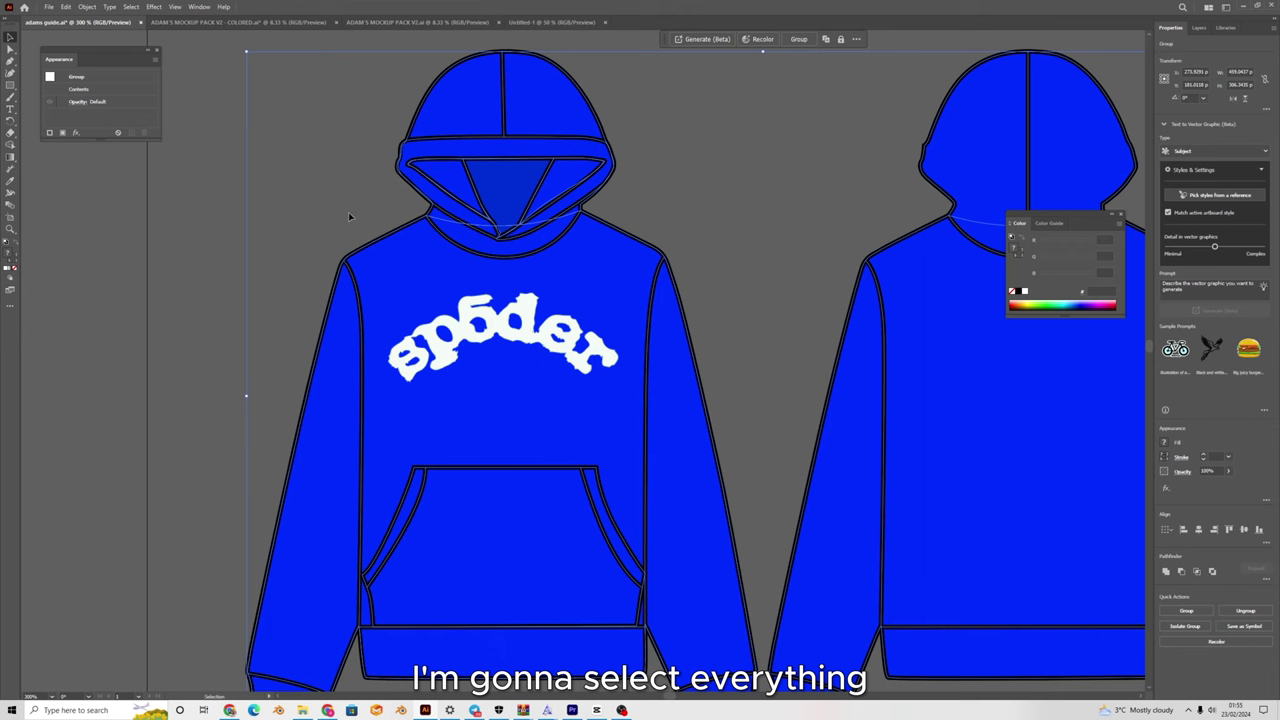
pyautogui.scroll(3, 507, 343)
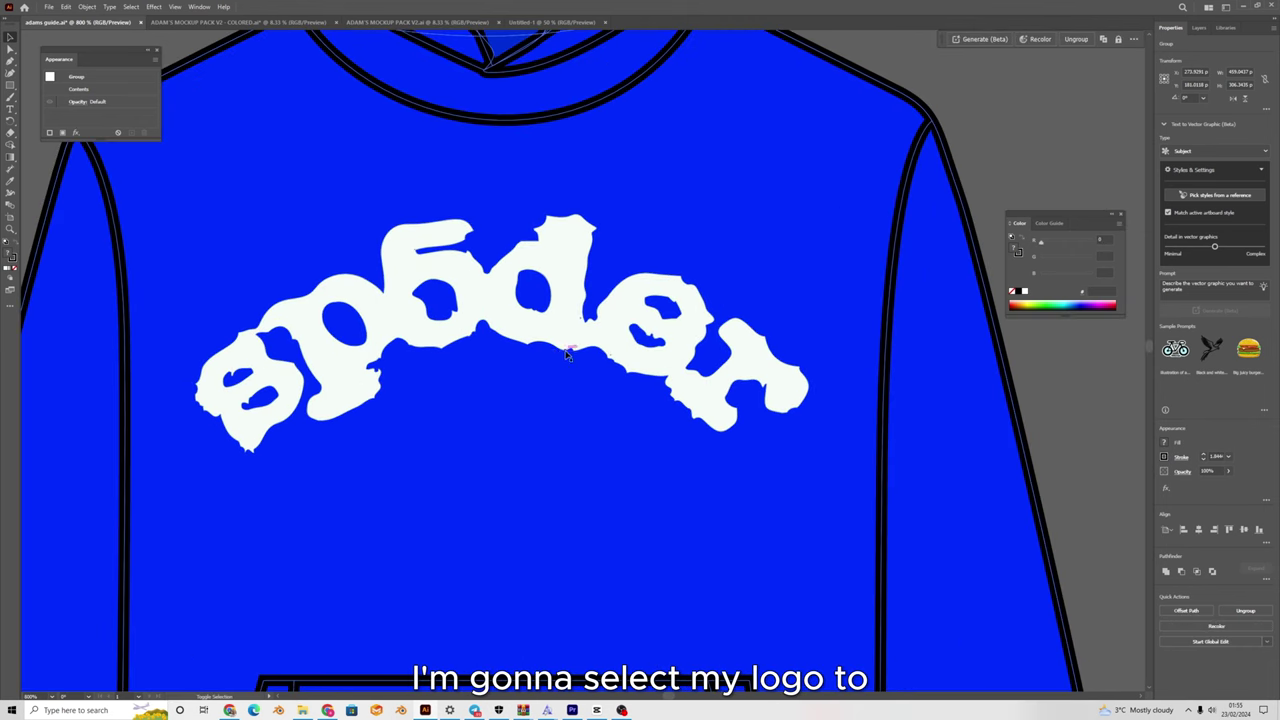
pyautogui.scroll(-5, 566, 355)
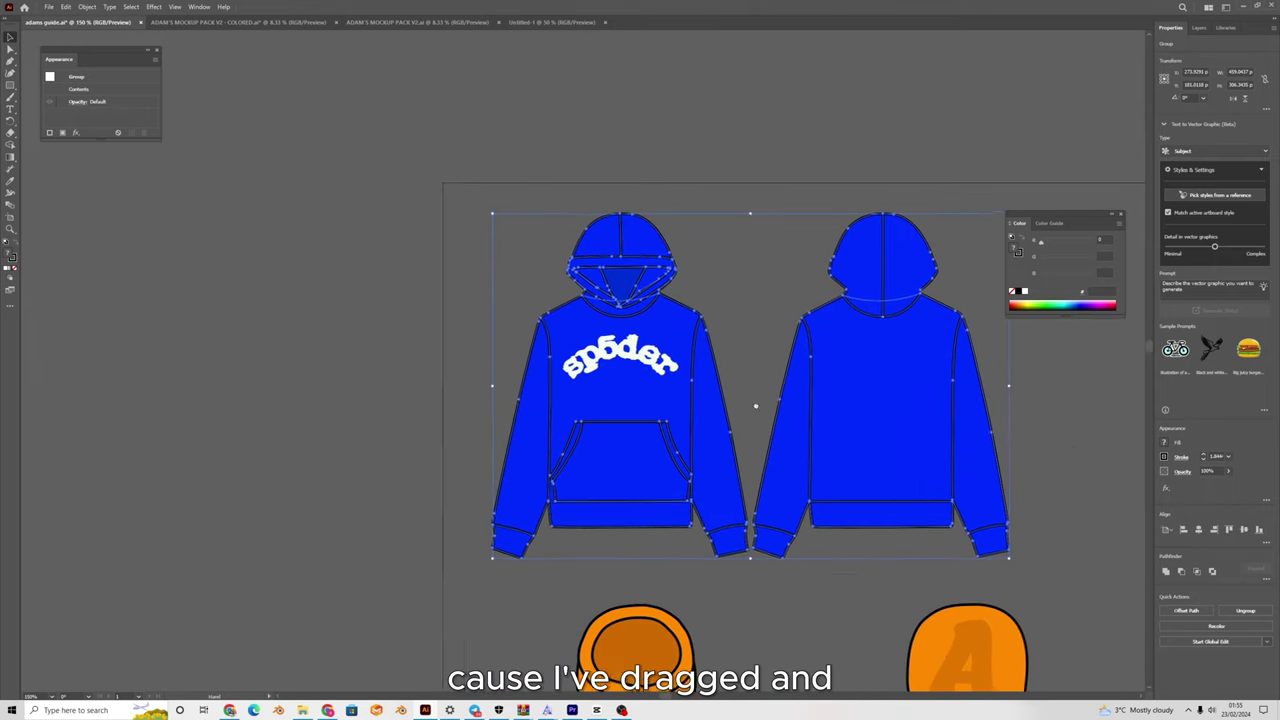
pyautogui.moveTo(756, 406); pyautogui.dragTo(645, 434)
pyautogui.scroll(4, 495, 381)
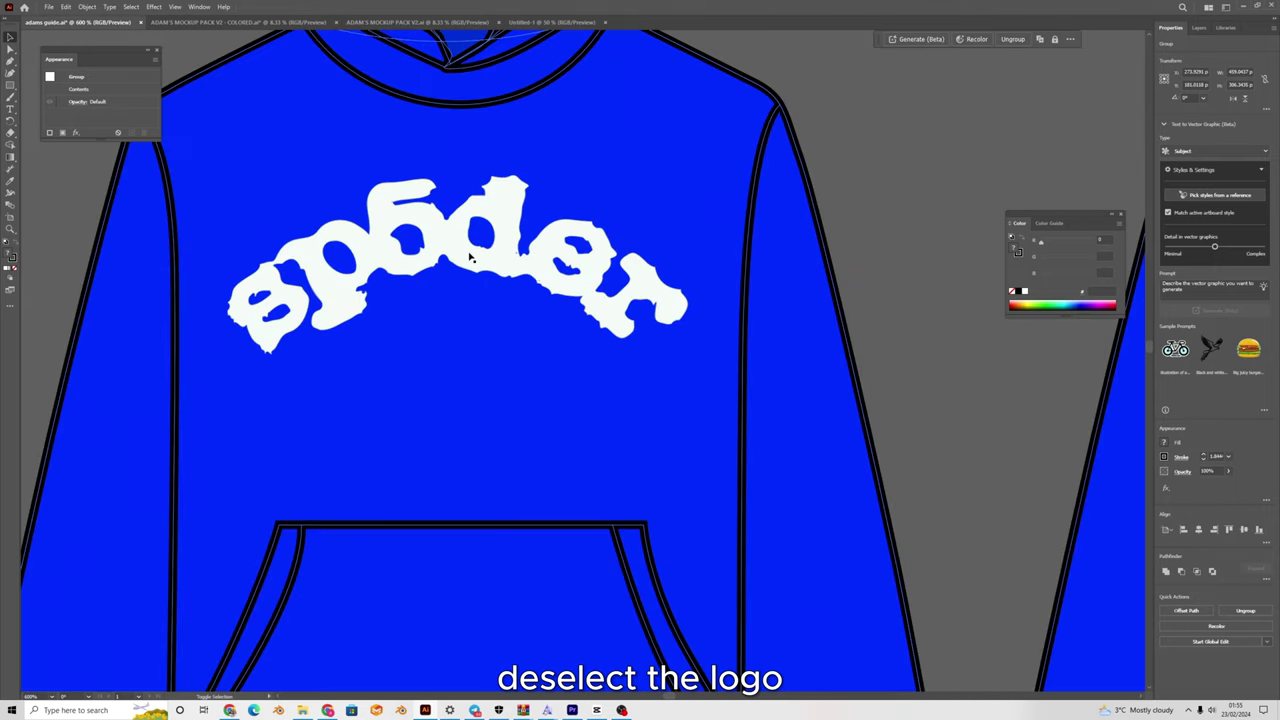
pyautogui.scroll(-4, 500, 345)
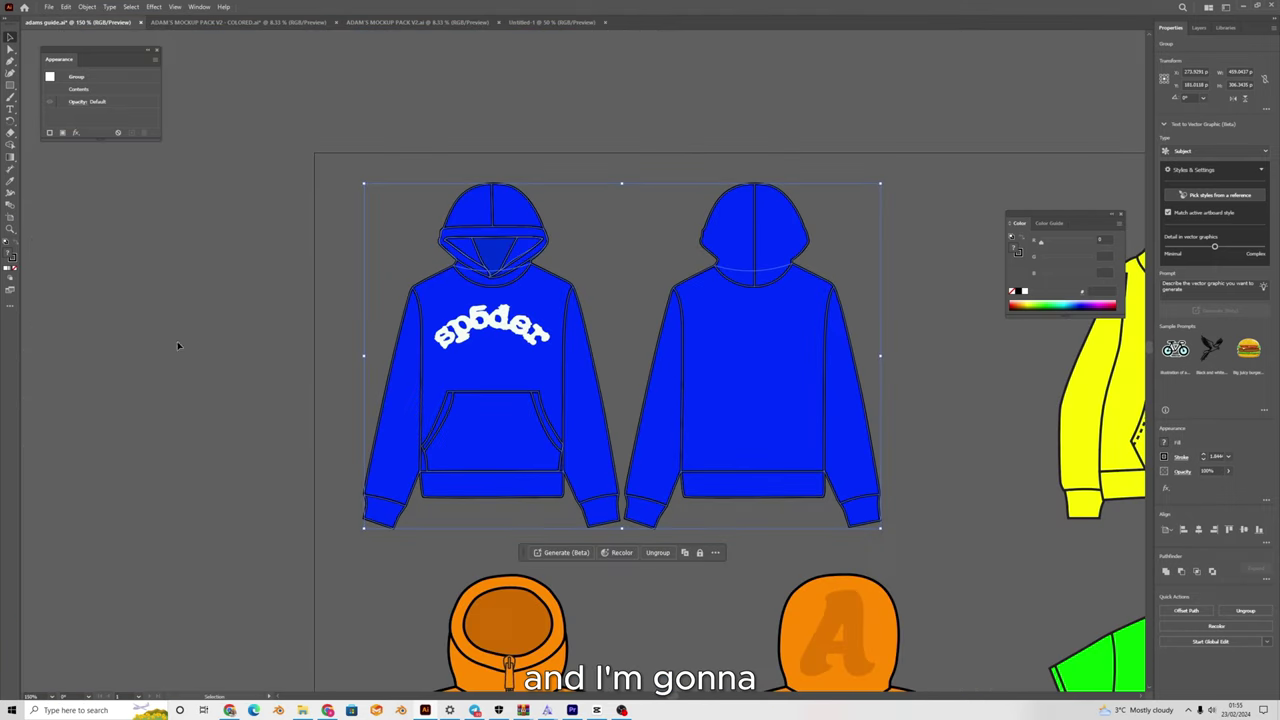
pyautogui.doubleClick(8, 254)
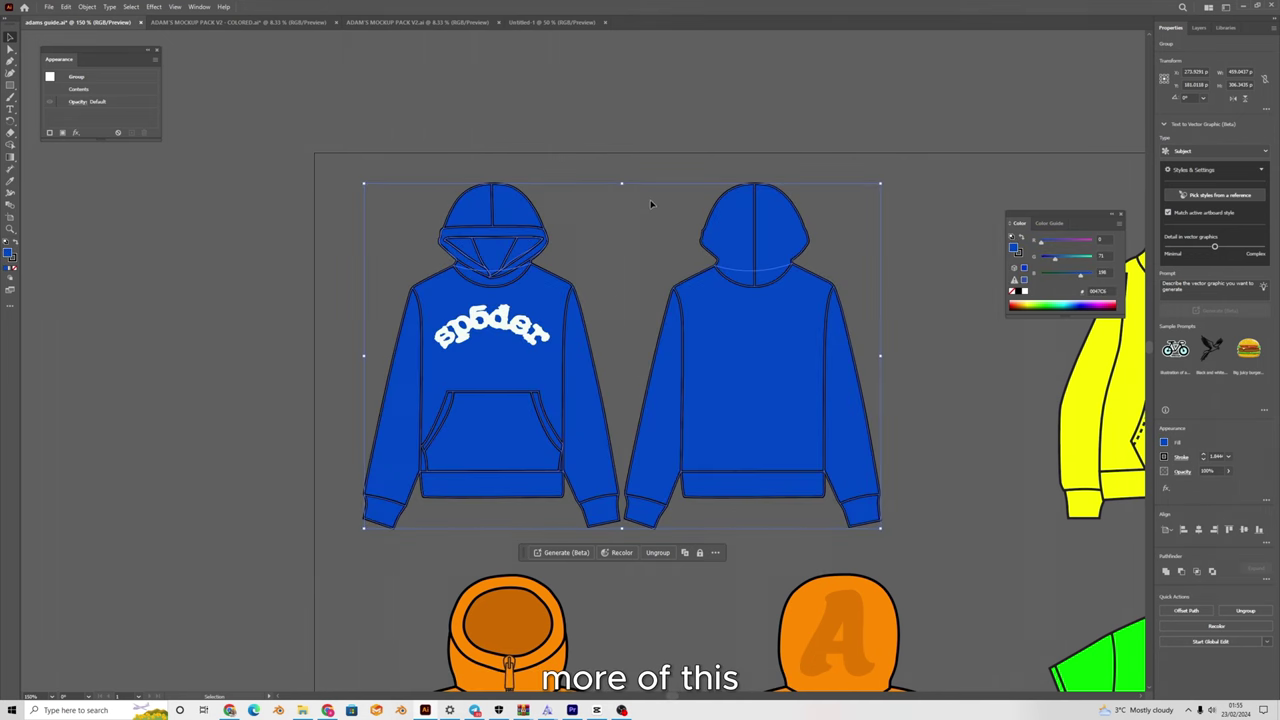
pyautogui.click(600, 127)
pyautogui.scroll(1, 597, 126)
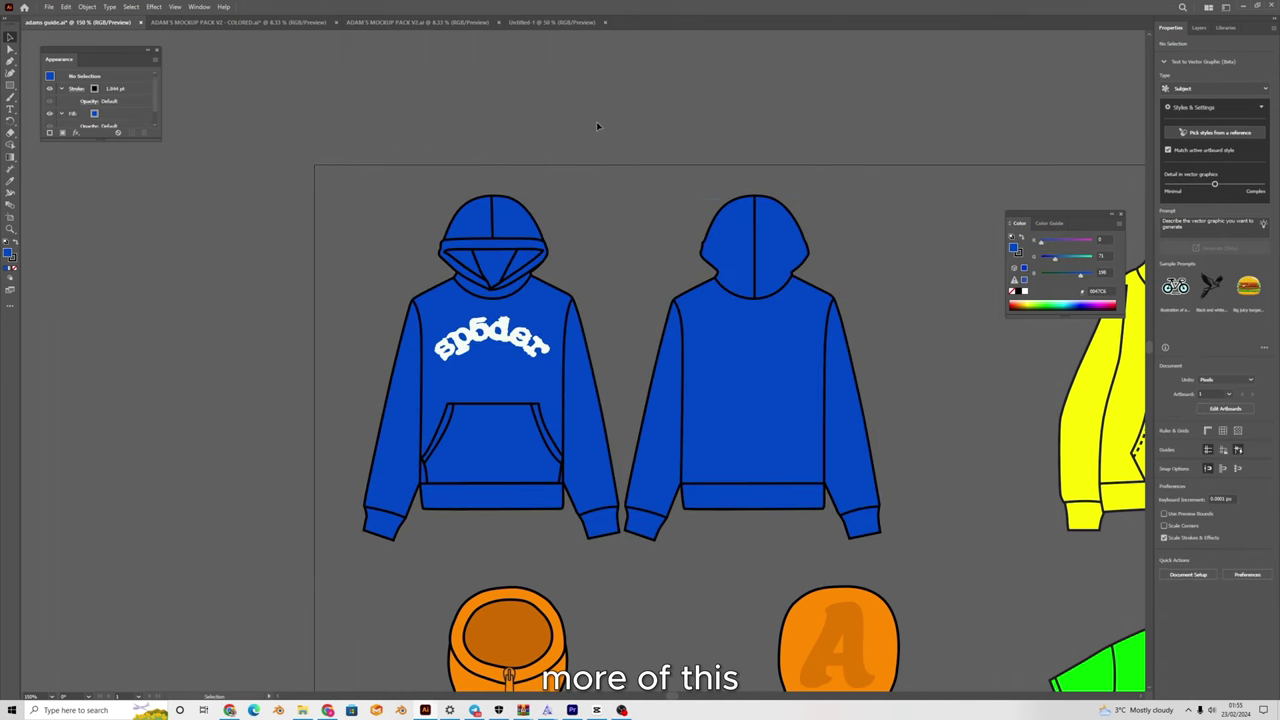
# Ungroup the blue hoodie mockup so its parts can be selected individually.
pyautogui.click(530, 253)
pyautogui.scroll(2, 486, 283)
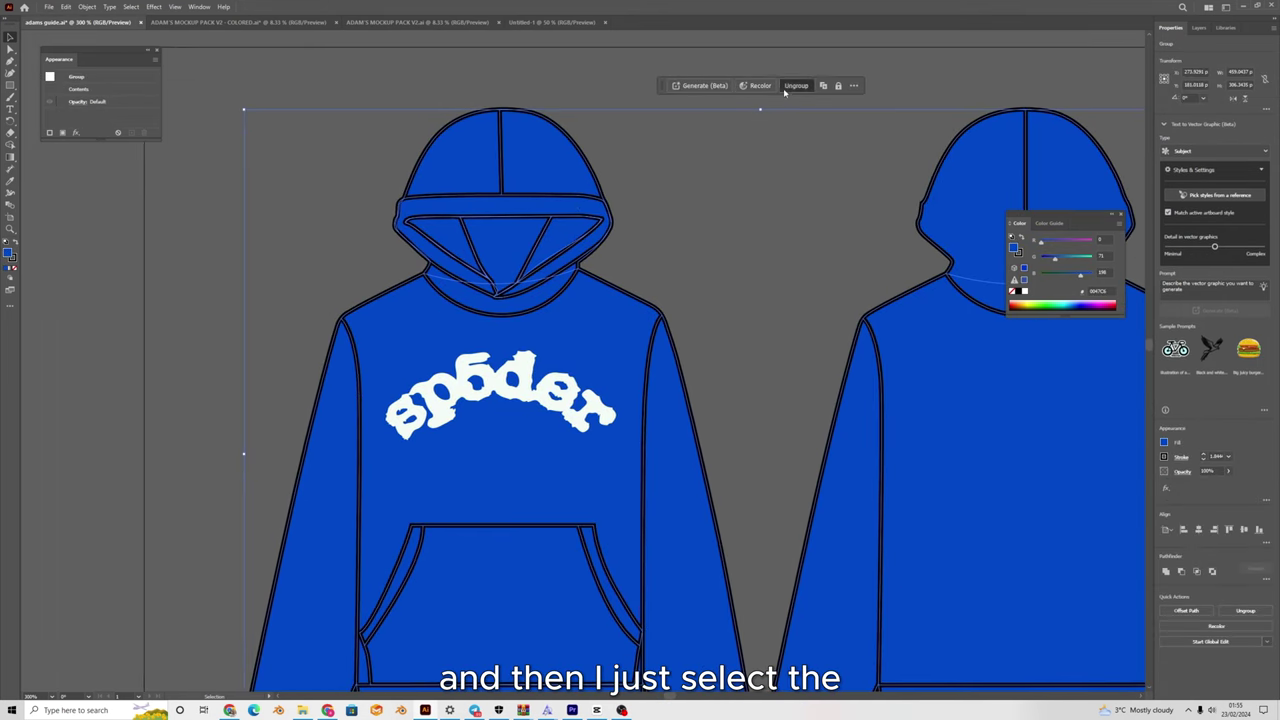
pyautogui.click(786, 90)
pyautogui.click(680, 165)
# Fill the triangular inside of the front hood with the darker blue 003C93 to add depth.
pyautogui.click(508, 249)
pyautogui.doubleClick(8, 254)
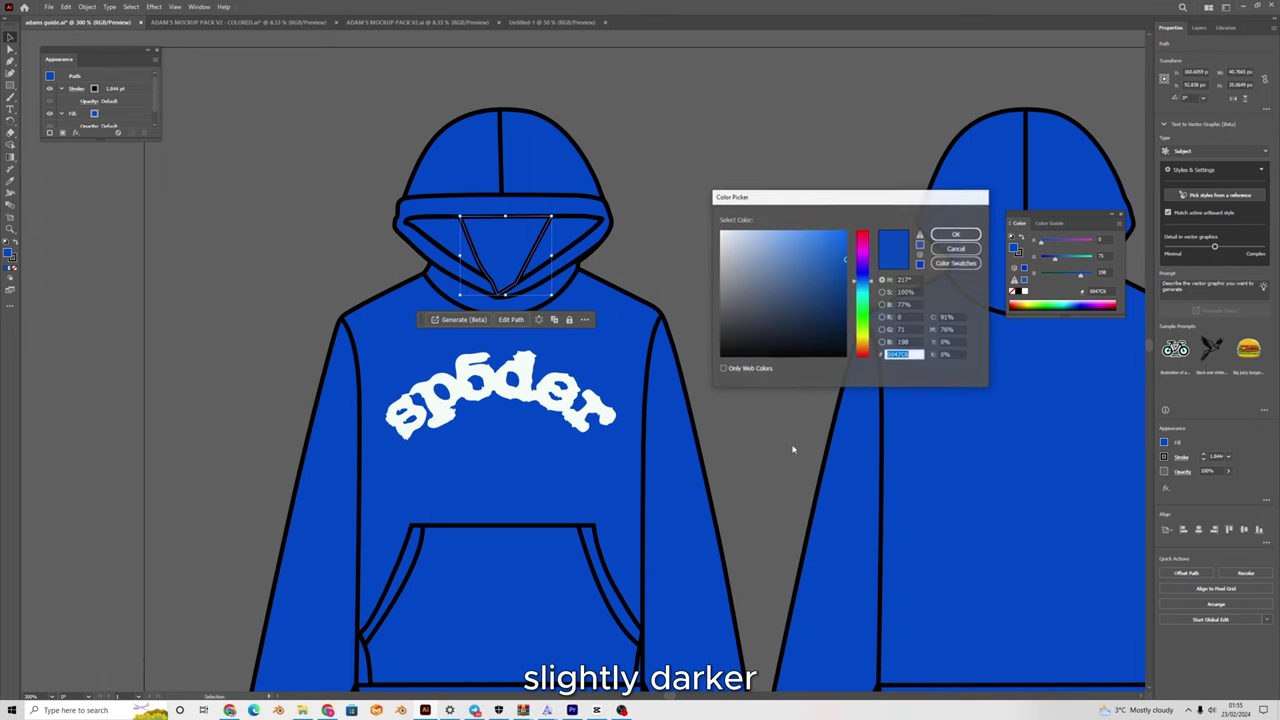
pyautogui.moveTo(838, 266); pyautogui.dragTo(890, 284)
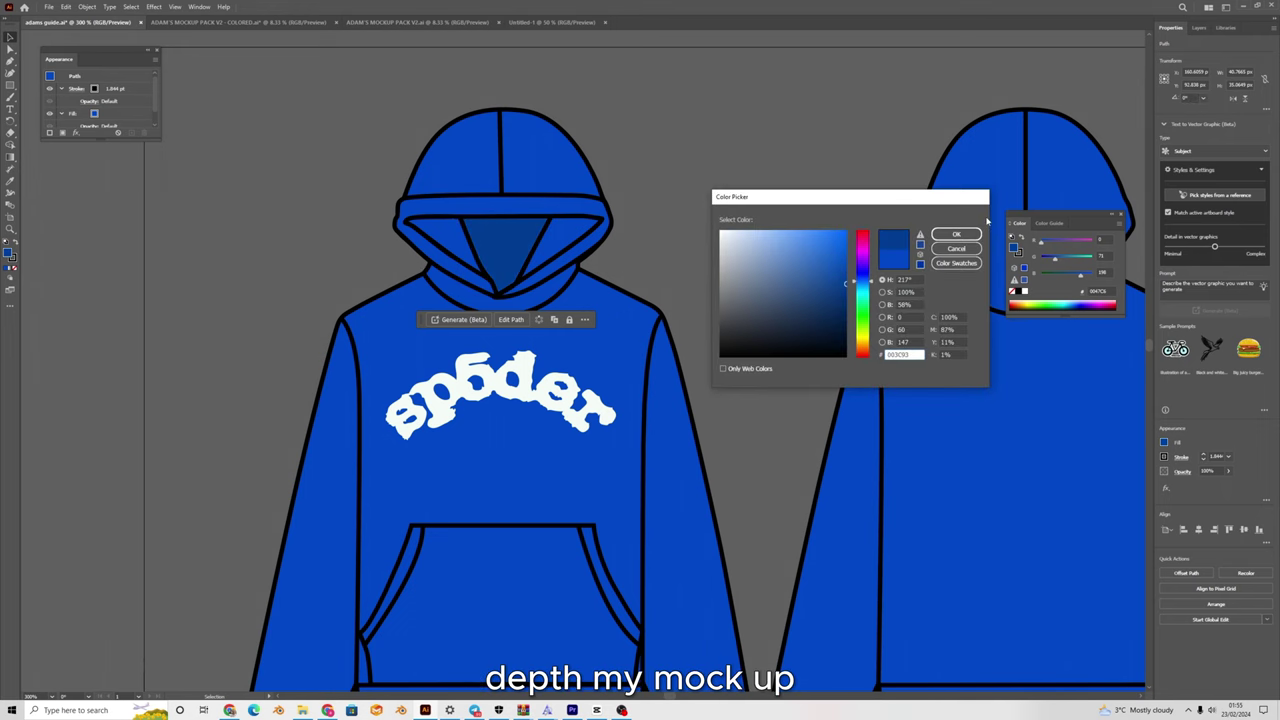
pyautogui.click(969, 233)
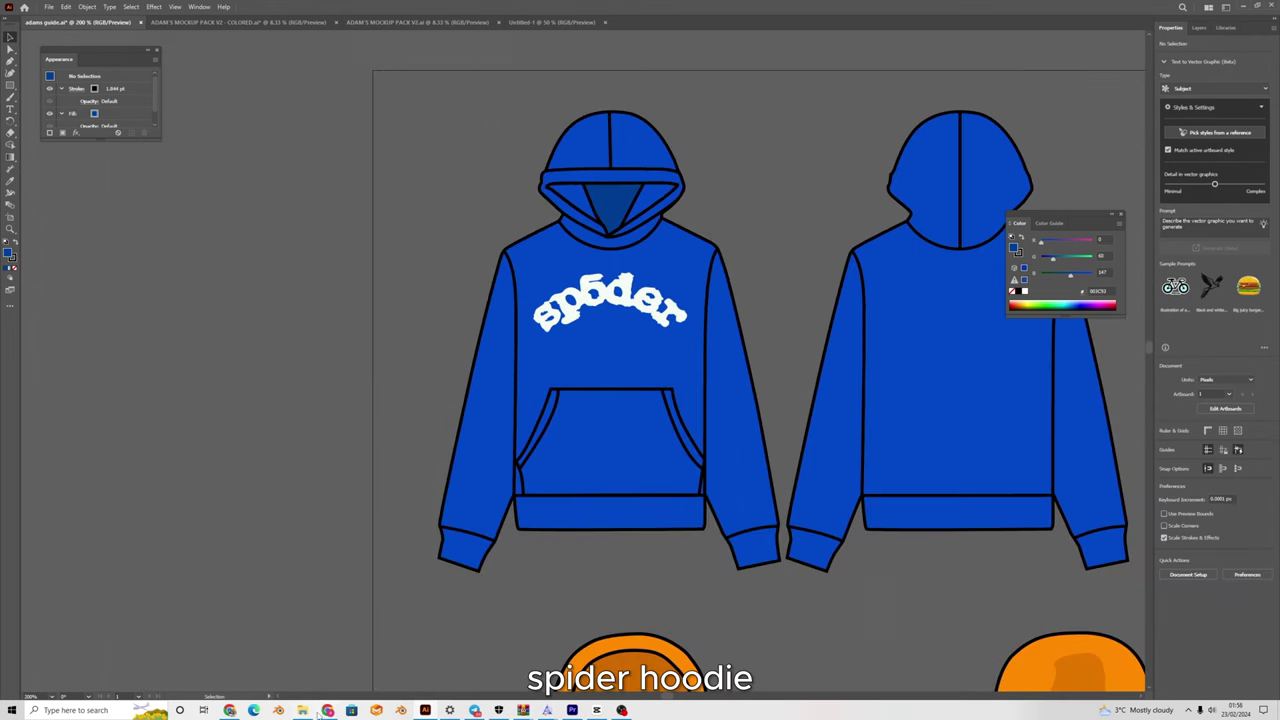
# Switch to Chrome, look at the Sp5der hoodie reference images, and search Google for cobweb.
pyautogui.click(327, 710)
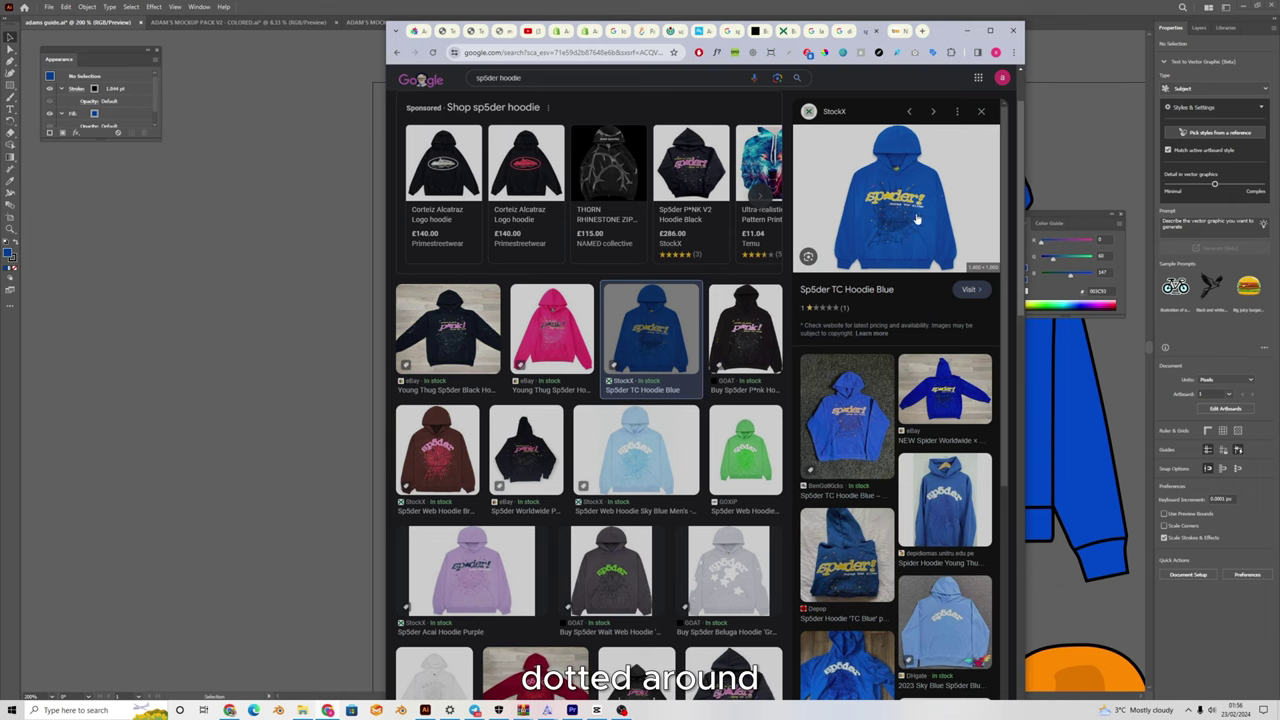
pyautogui.click(561, 80)
pyautogui.write('c')
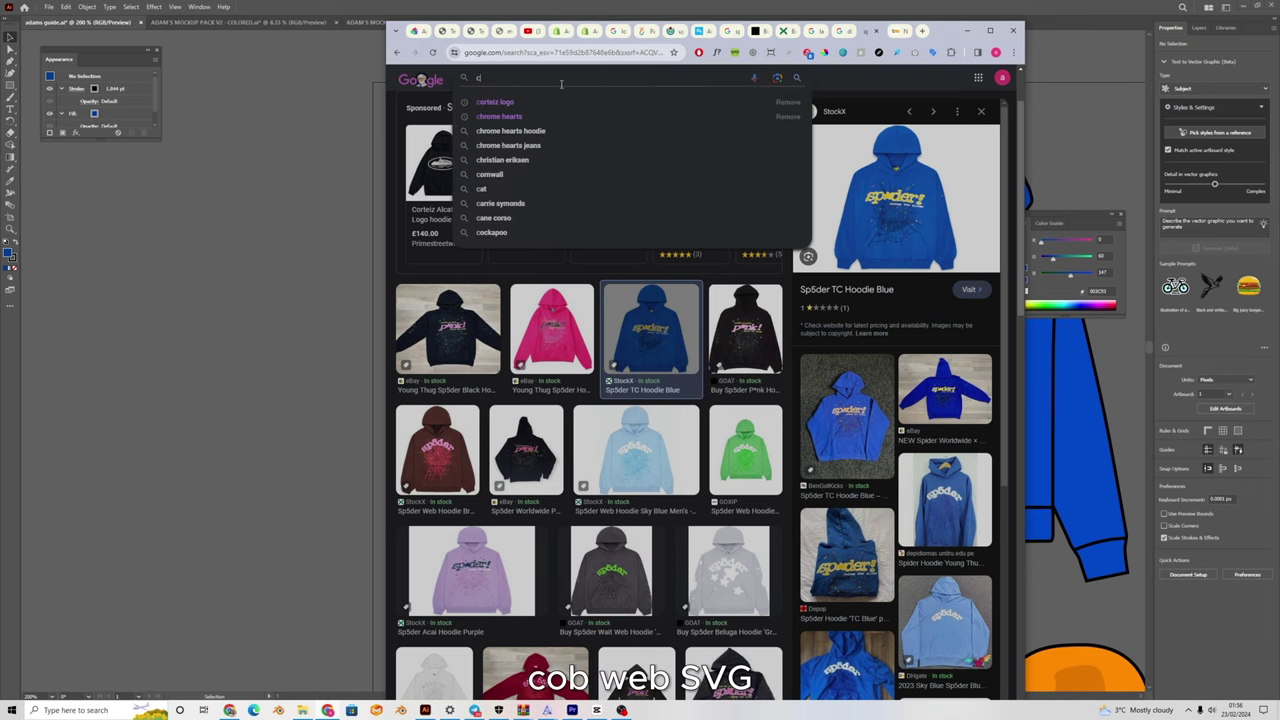
pyautogui.write('obweb')
pyautogui.press('Return')
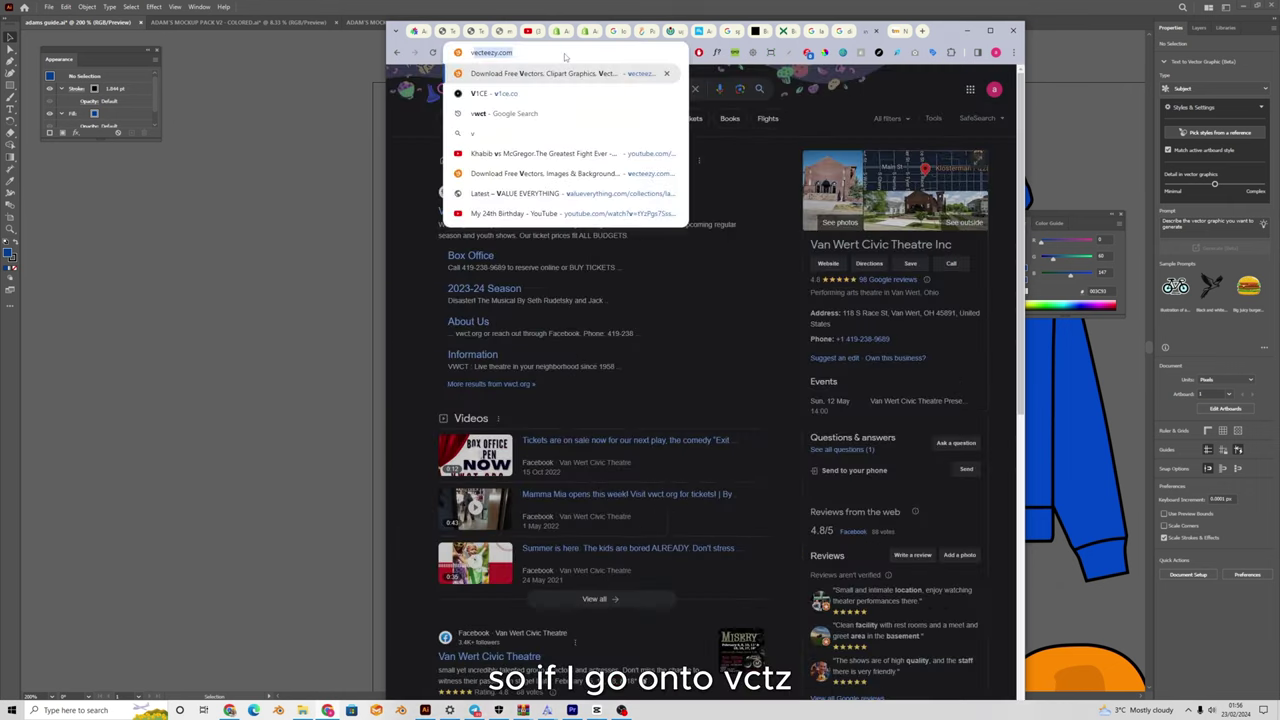
# Search vecteezy.com for cobweb vectors and download the Halloween spider web set.
pyautogui.write('ec')
pyautogui.press('Return')
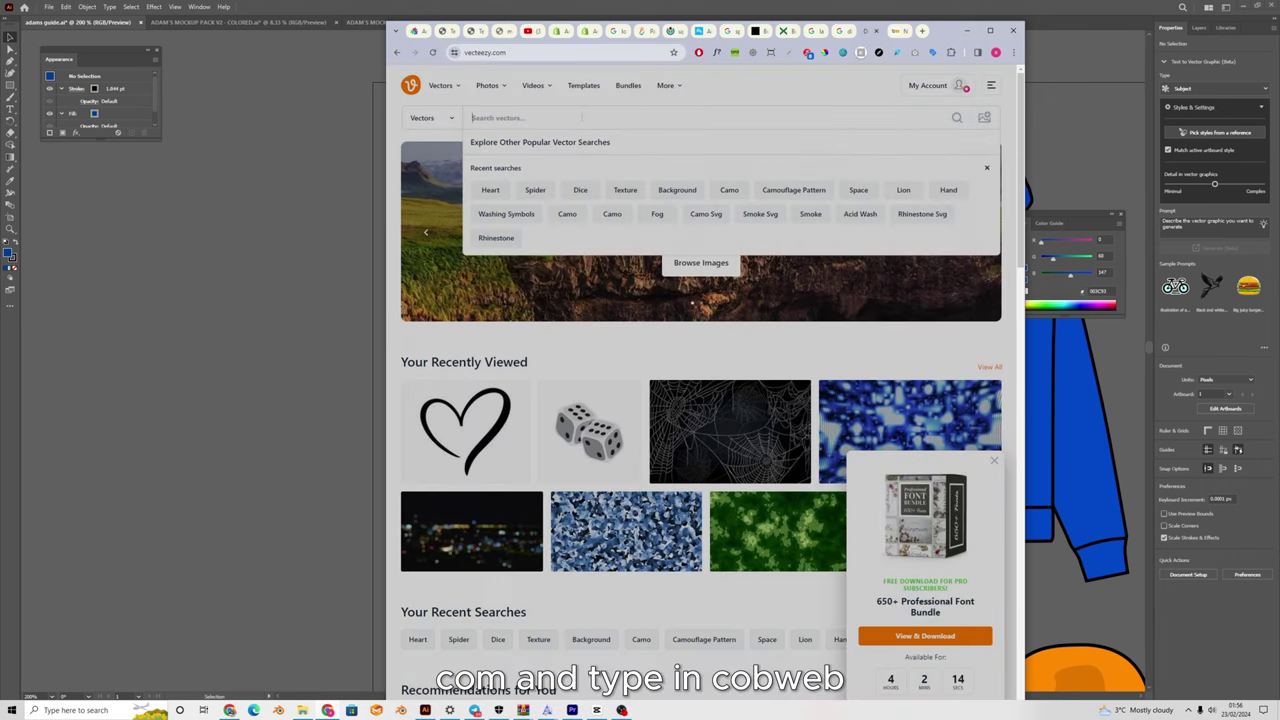
pyautogui.click(581, 117)
pyautogui.write('cobweb')
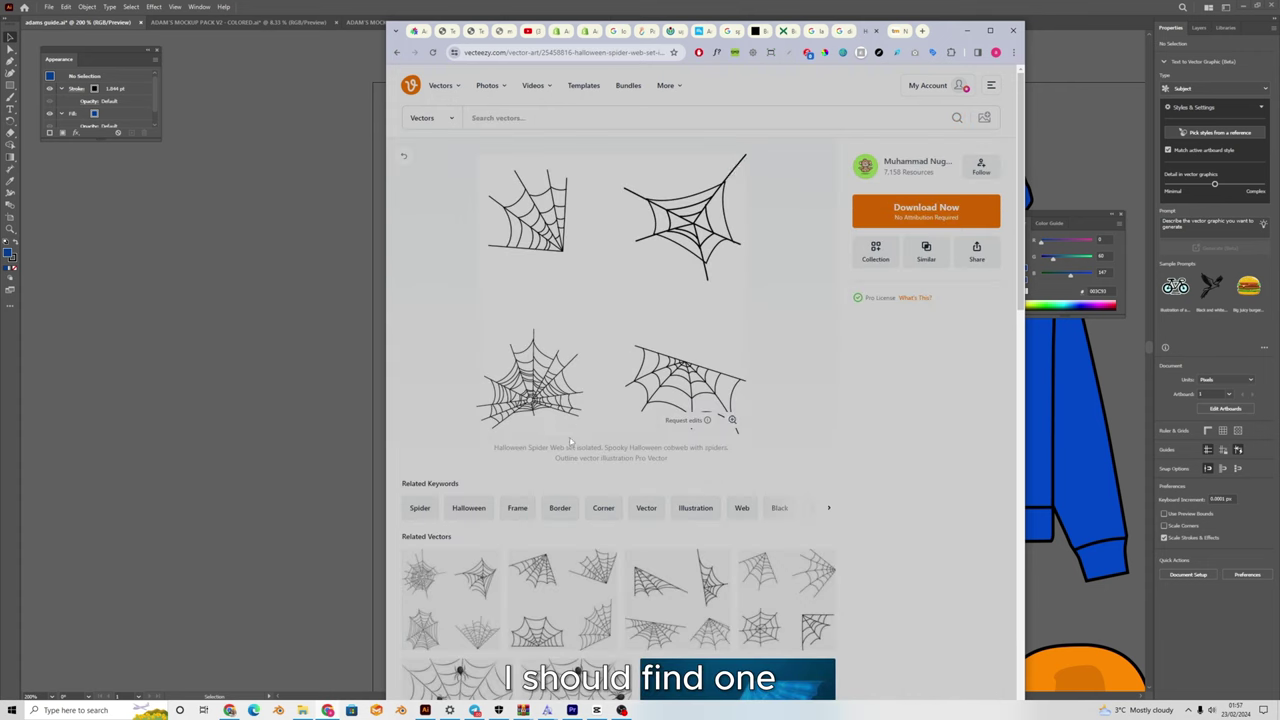
pyautogui.click(948, 214)
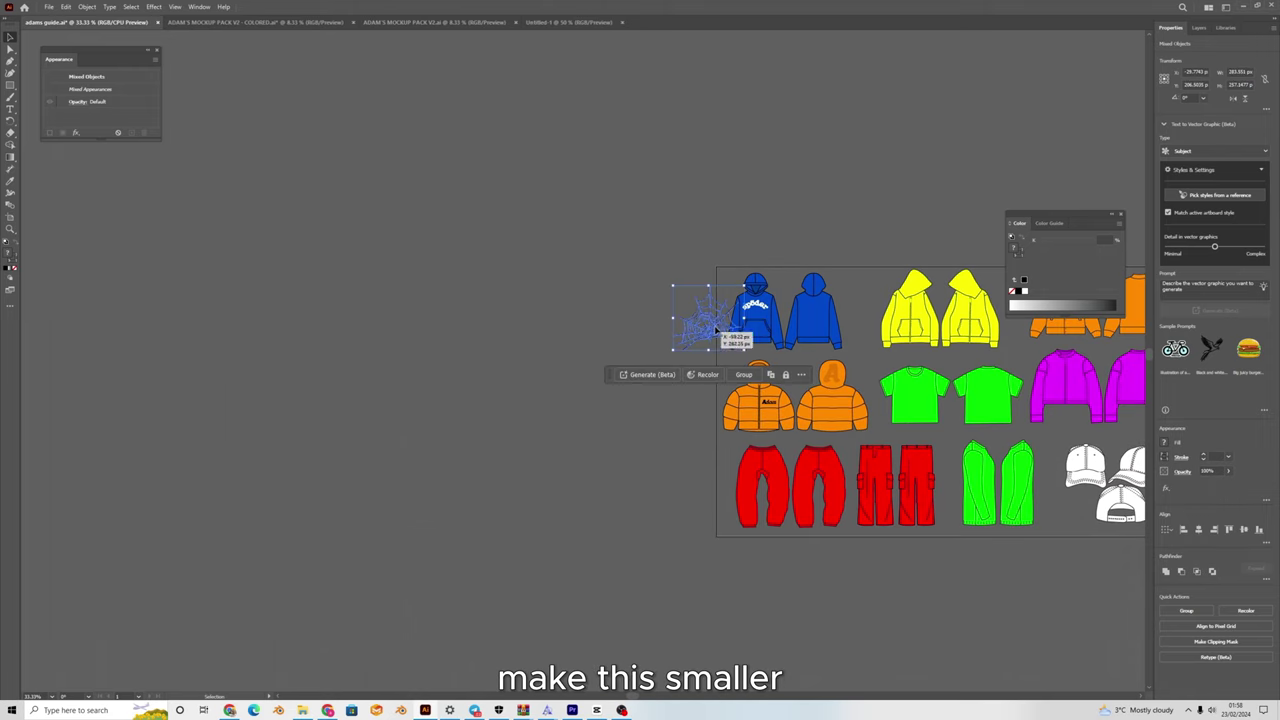
# Place the black cobweb on the blue hoodie's chest, scaled down to fit and rotated 180°.
pyautogui.moveTo(756, 330); pyautogui.dragTo(597, 362)
pyautogui.scroll(4, 597, 362)
pyautogui.moveTo(410, 304); pyautogui.dragTo(621, 245)
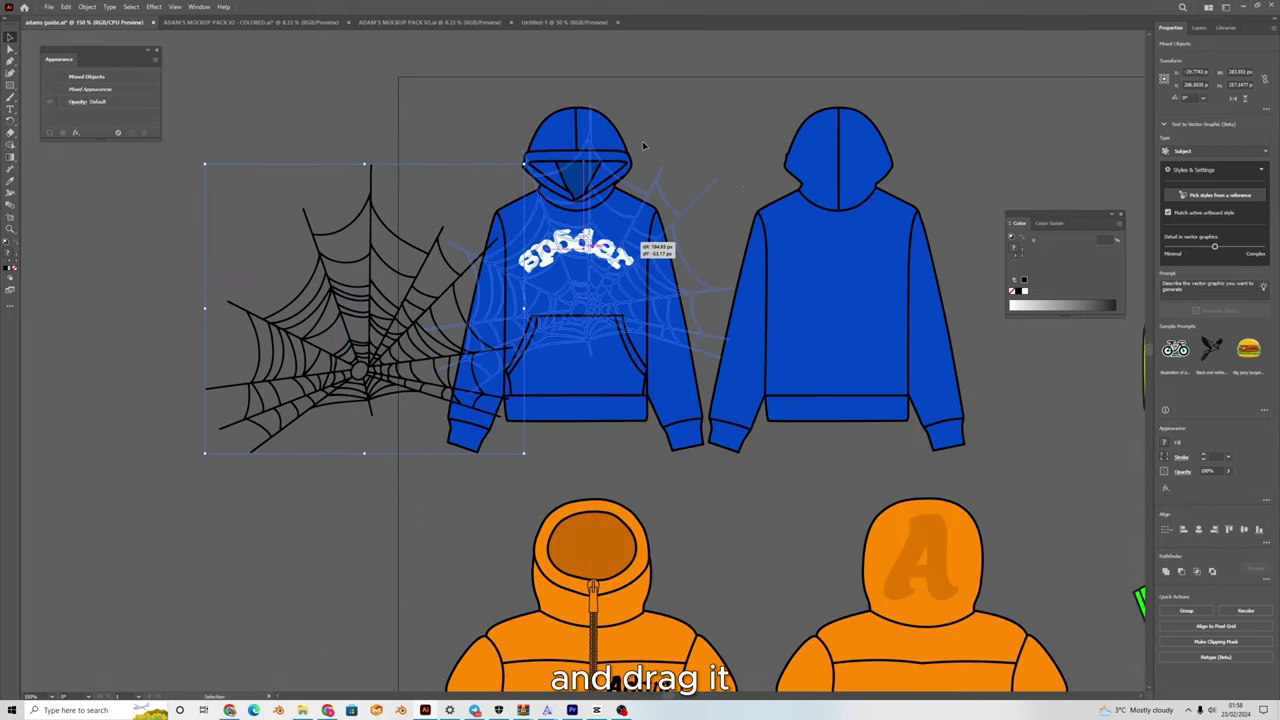
pyautogui.moveTo(644, 146); pyautogui.dragTo(645, 146)
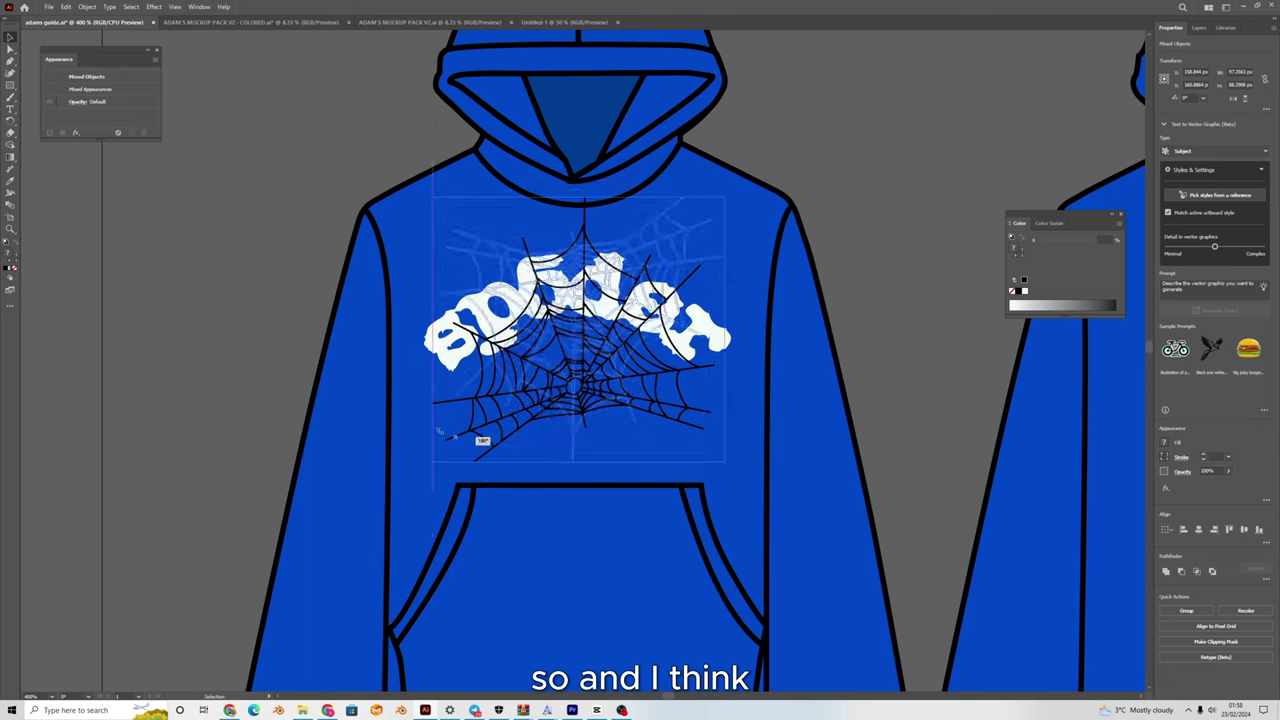
pyautogui.moveTo(444, 432)
pyautogui.mouseDown()
pyautogui.moveTo(473, 520)
pyautogui.moveTo(458, 441)
pyautogui.mouseUp()
# Bring the Spider logo in front of the cobweb and adjust the cobweb's position on the chest.
pyautogui.rightClick(679, 348)
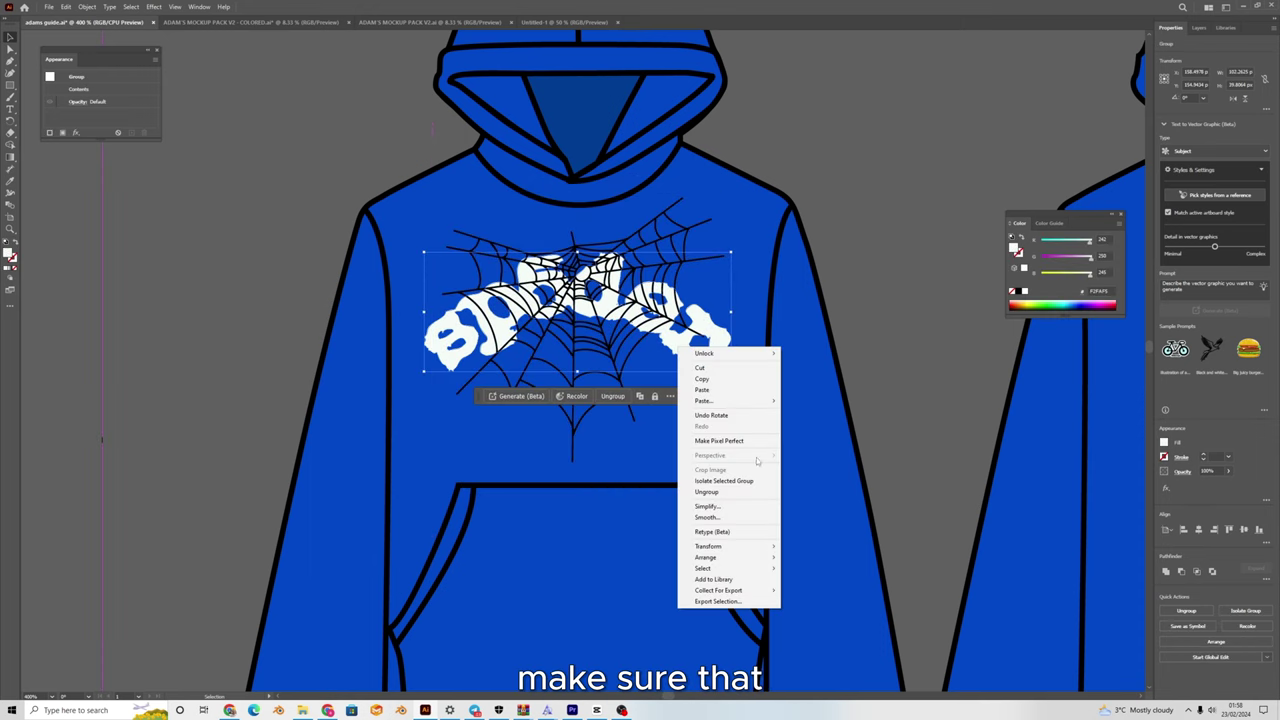
pyautogui.moveTo(762, 556)
pyautogui.click(822, 556)
pyautogui.moveTo(640, 310); pyautogui.dragTo(636, 287)
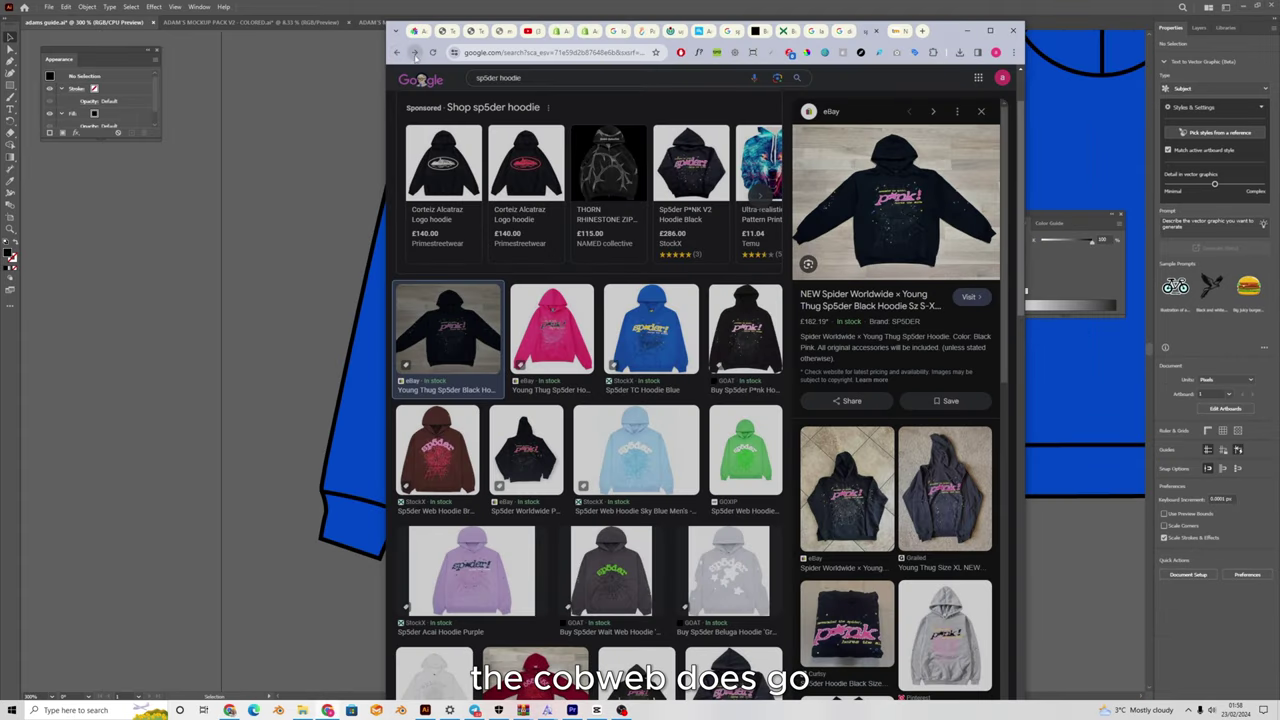
# Check the blue Sp5der hoodie reference in Chrome and enlarge the cobweb in Illustrator so it extends over the front pocket.
pyautogui.click(651, 330)
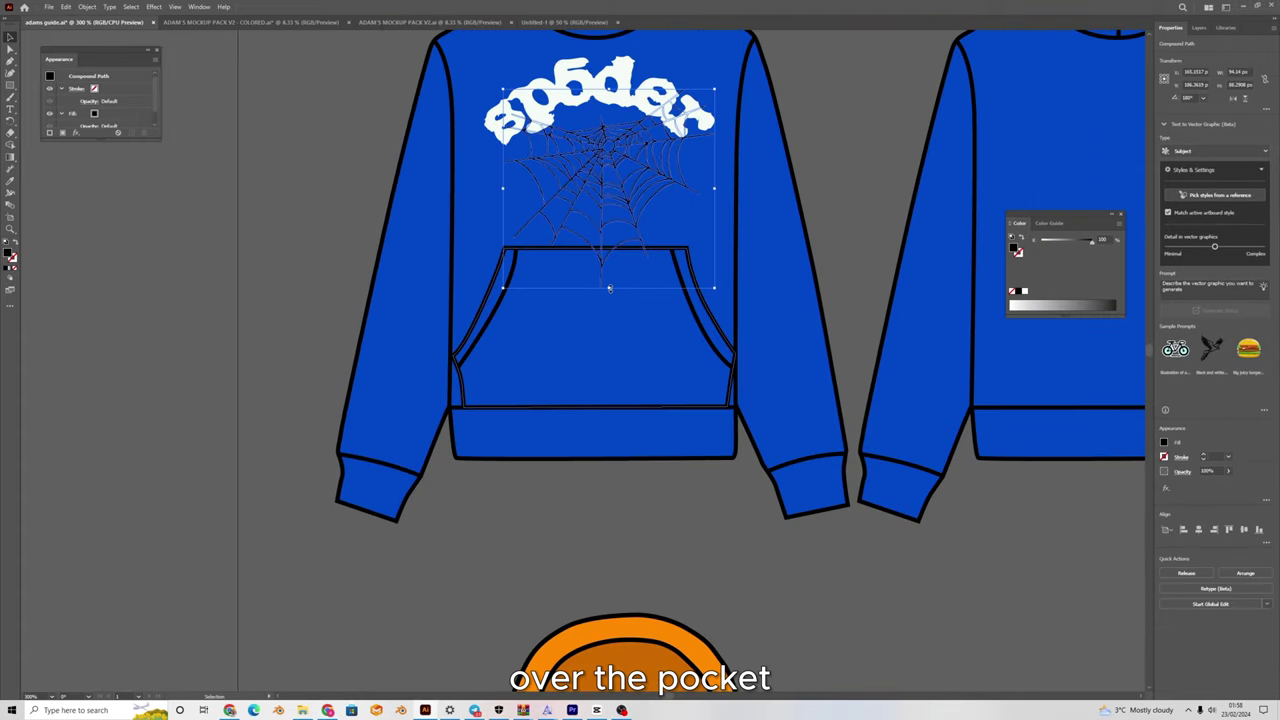
pyautogui.moveTo(610, 288); pyautogui.dragTo(624, 374)
pyautogui.click(290, 190)
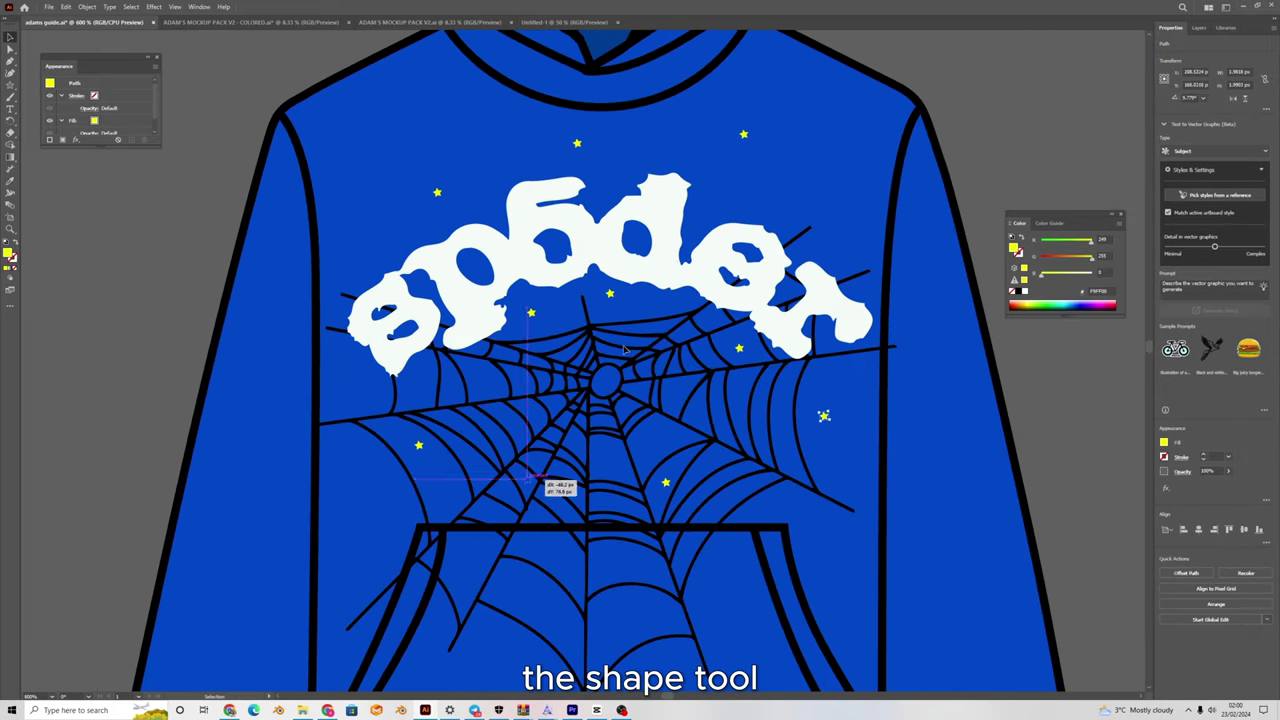
# Duplicate a small yellow star onto the cobweb on the front of the blue hoodie.
pyautogui.moveTo(528, 477); pyautogui.dragTo(462, 420)
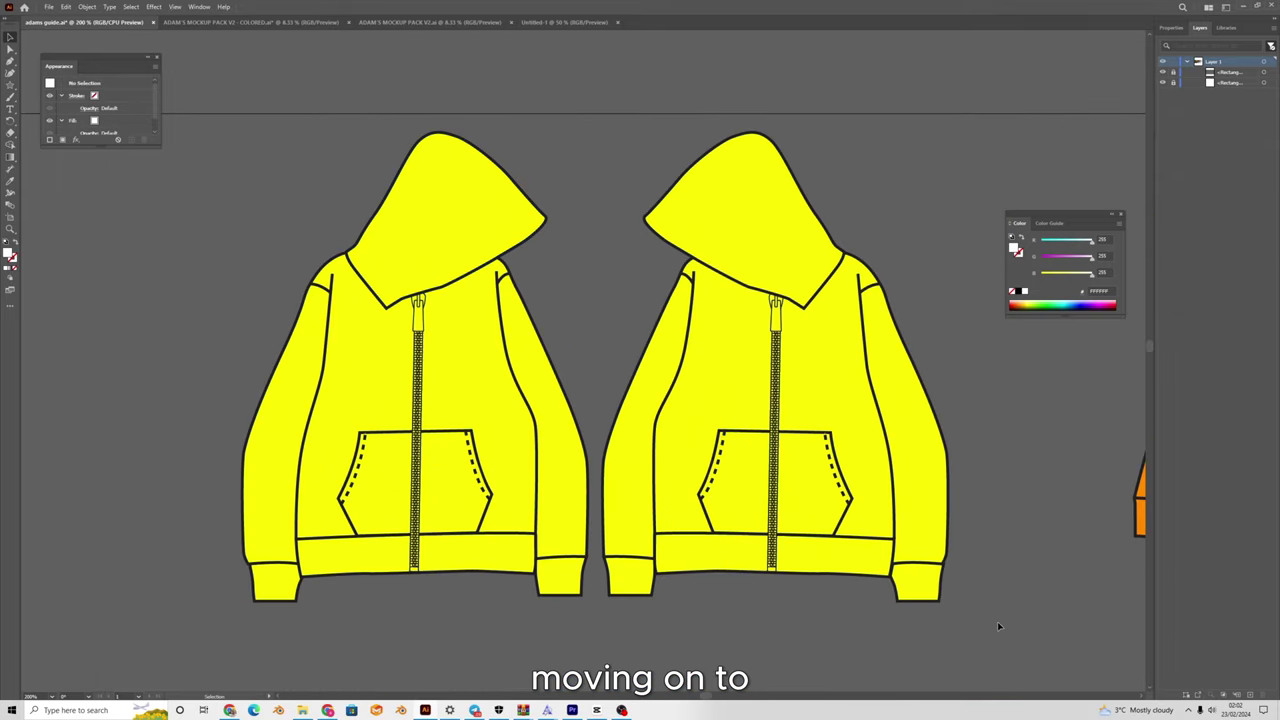
# Select both views of the yellow zip-up hoodie and recolour them black.
pyautogui.moveTo(1000, 624); pyautogui.dragTo(198, 108)
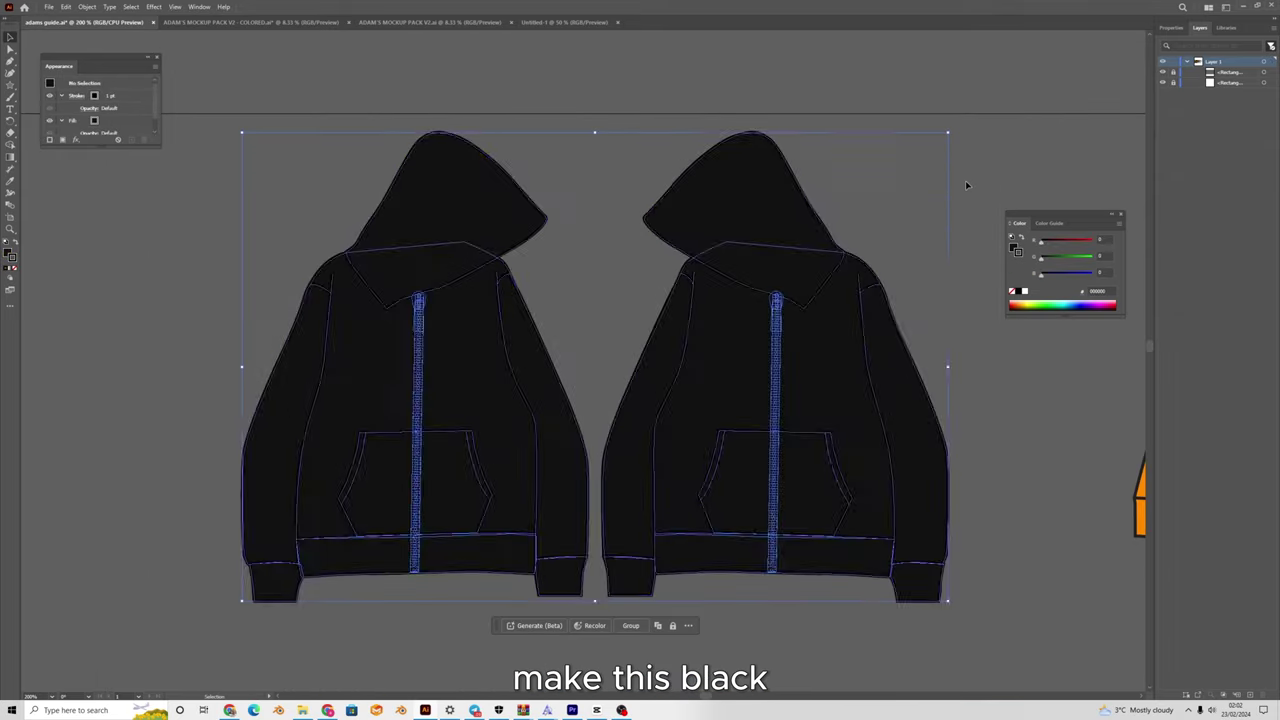
pyautogui.click(965, 180)
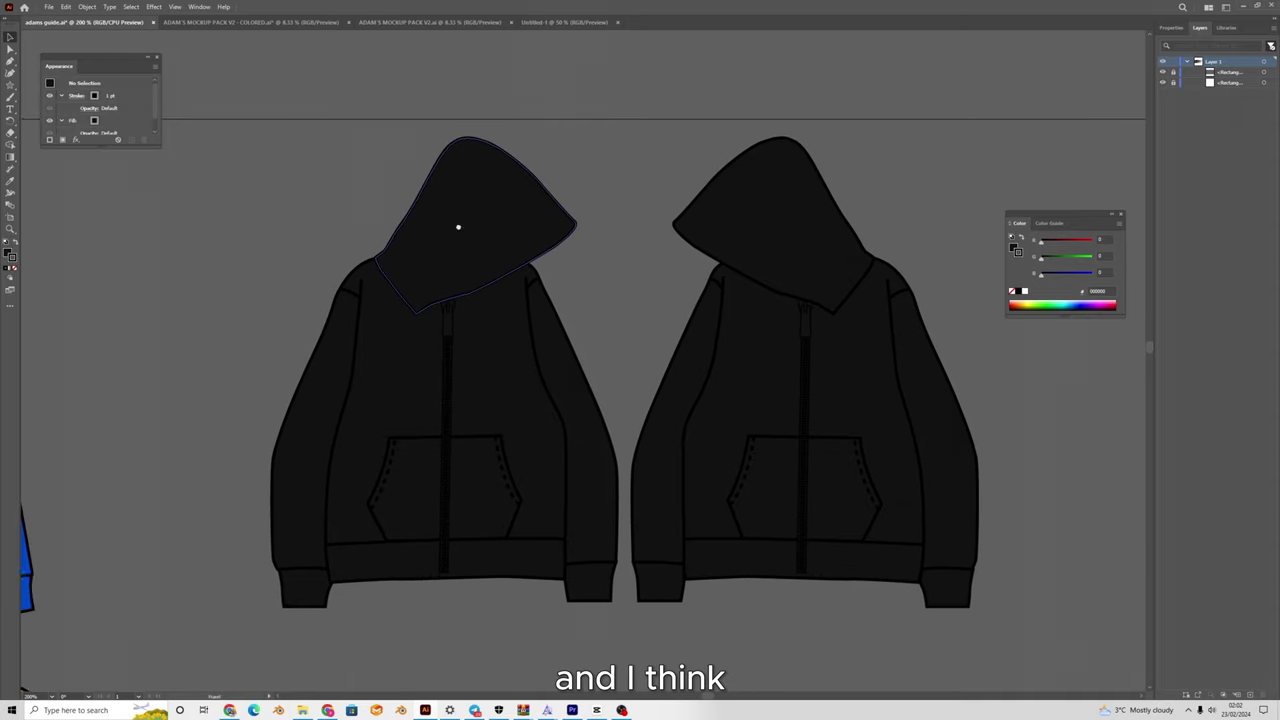
# Draw a closed, curved mouth shape with the Pen tool on the front view's hood, ending at the hood's lower edge above the zip.
pyautogui.scroll(1, 457, 223)
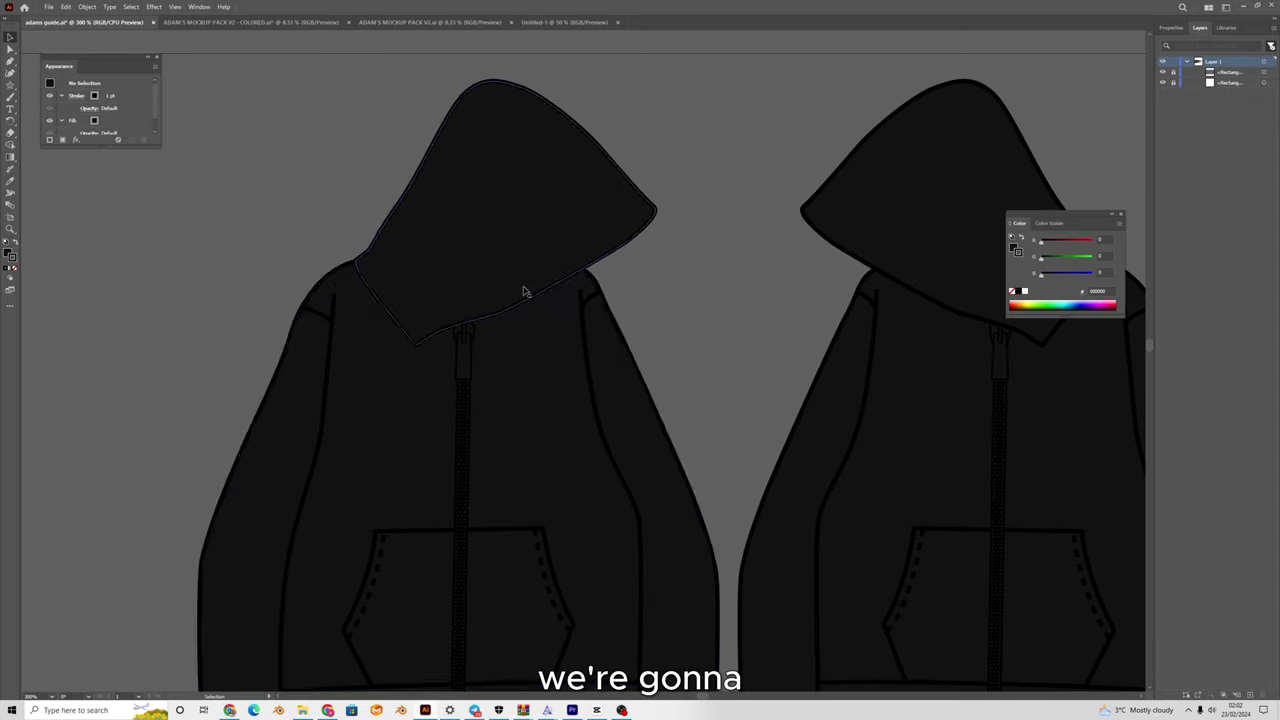
pyautogui.scroll(-5, 445, 193)
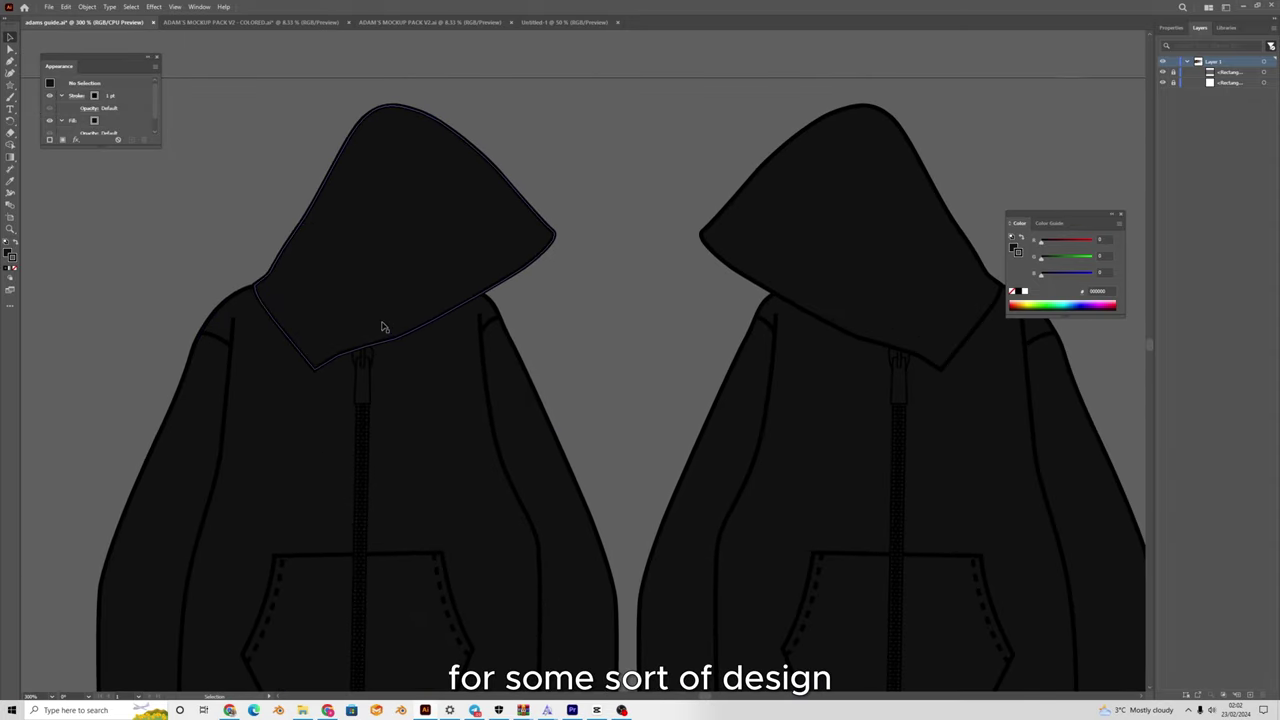
pyautogui.scroll(1, 250, 212)
pyautogui.press('p')
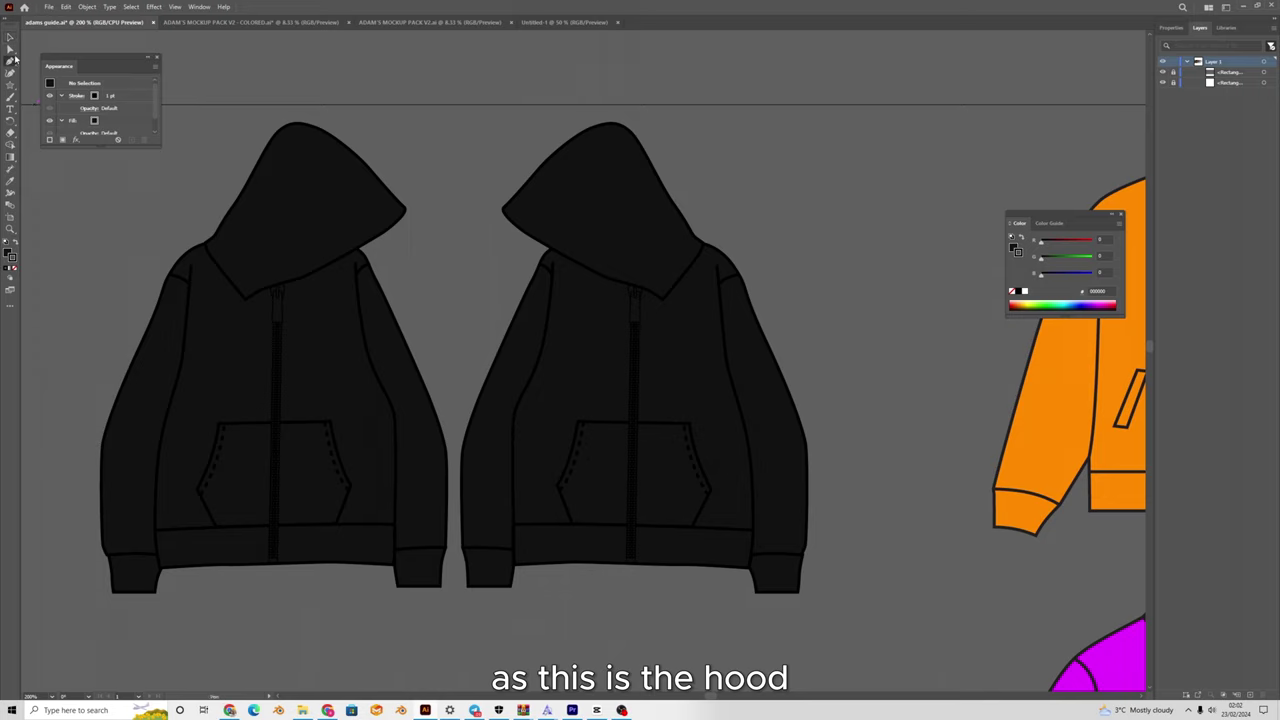
pyautogui.scroll(-1, 503, 230)
pyautogui.moveTo(339, 236); pyautogui.dragTo(450, 294)
pyautogui.scroll(4, 427, 305)
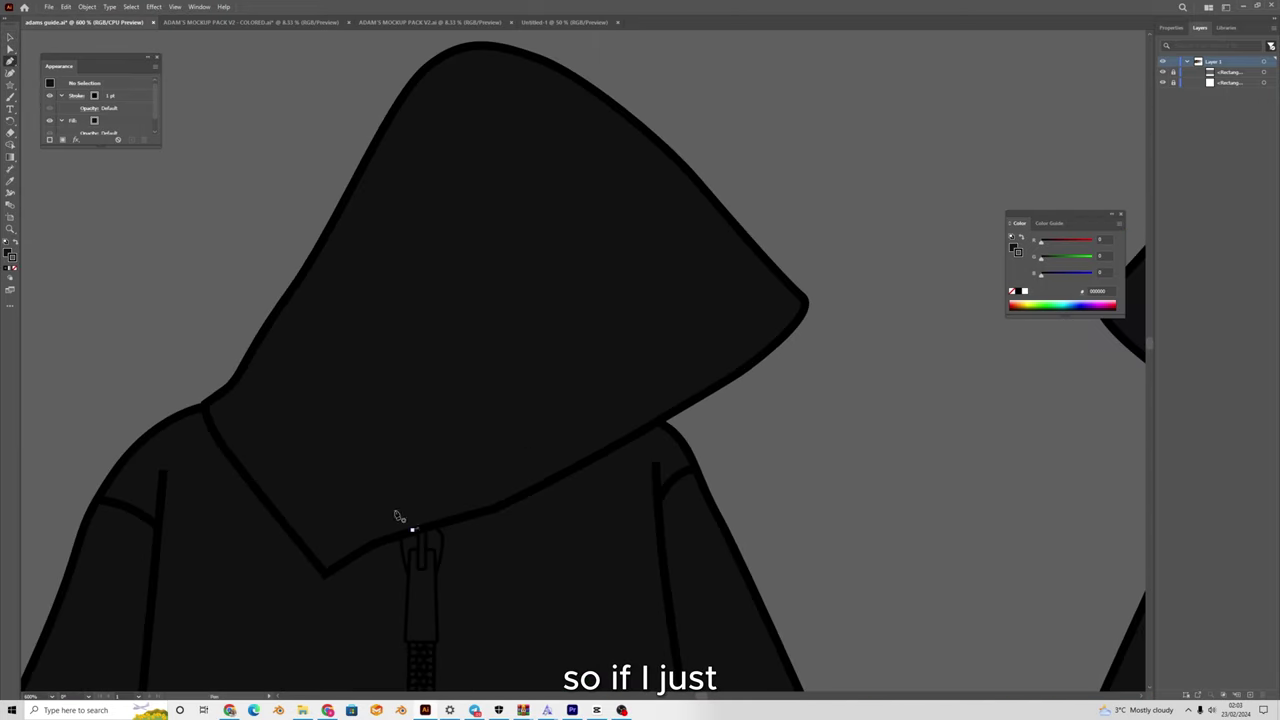
pyautogui.scroll(-2, 317, 251)
pyautogui.click(409, 461)
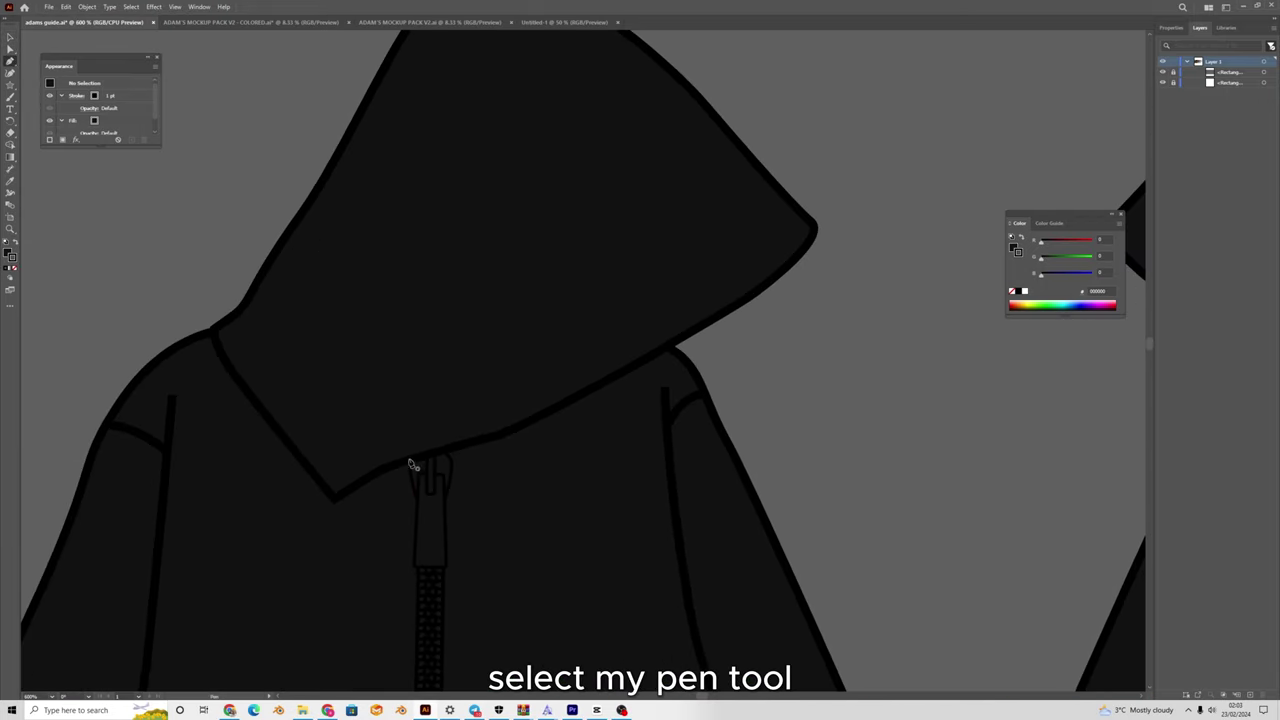
pyautogui.moveTo(346, 371); pyautogui.dragTo(338, 343)
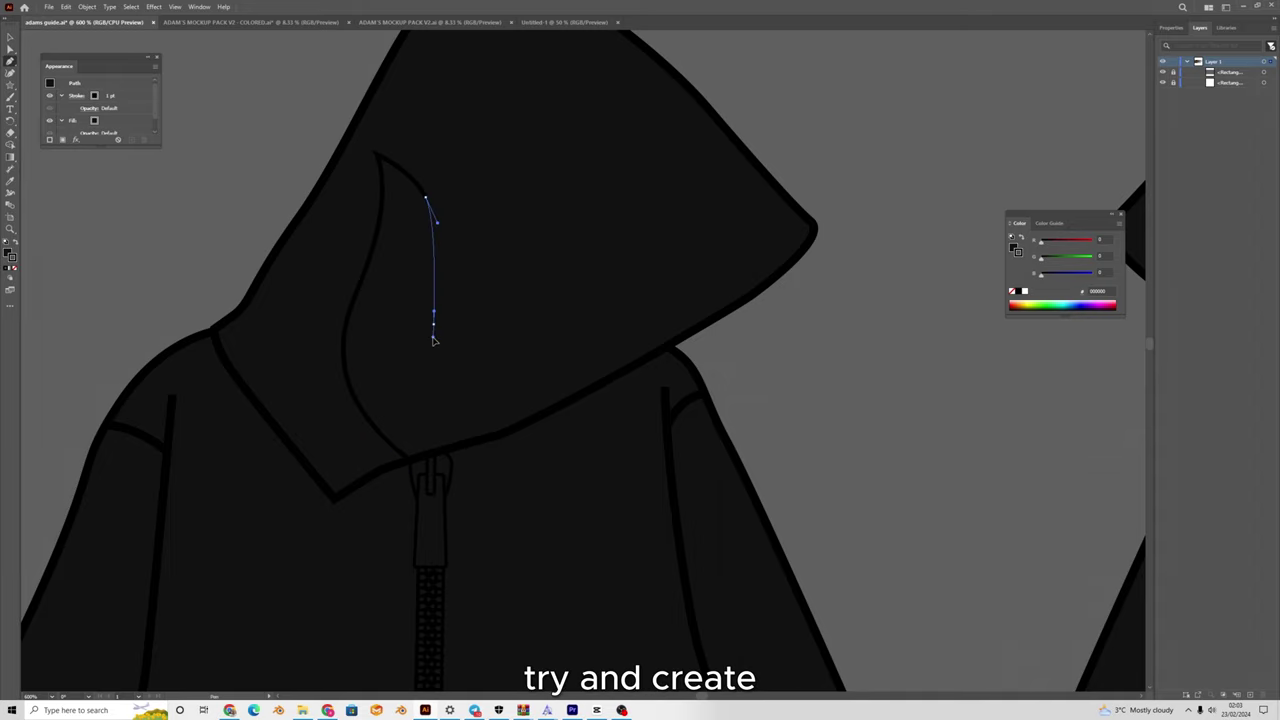
pyautogui.click(507, 431)
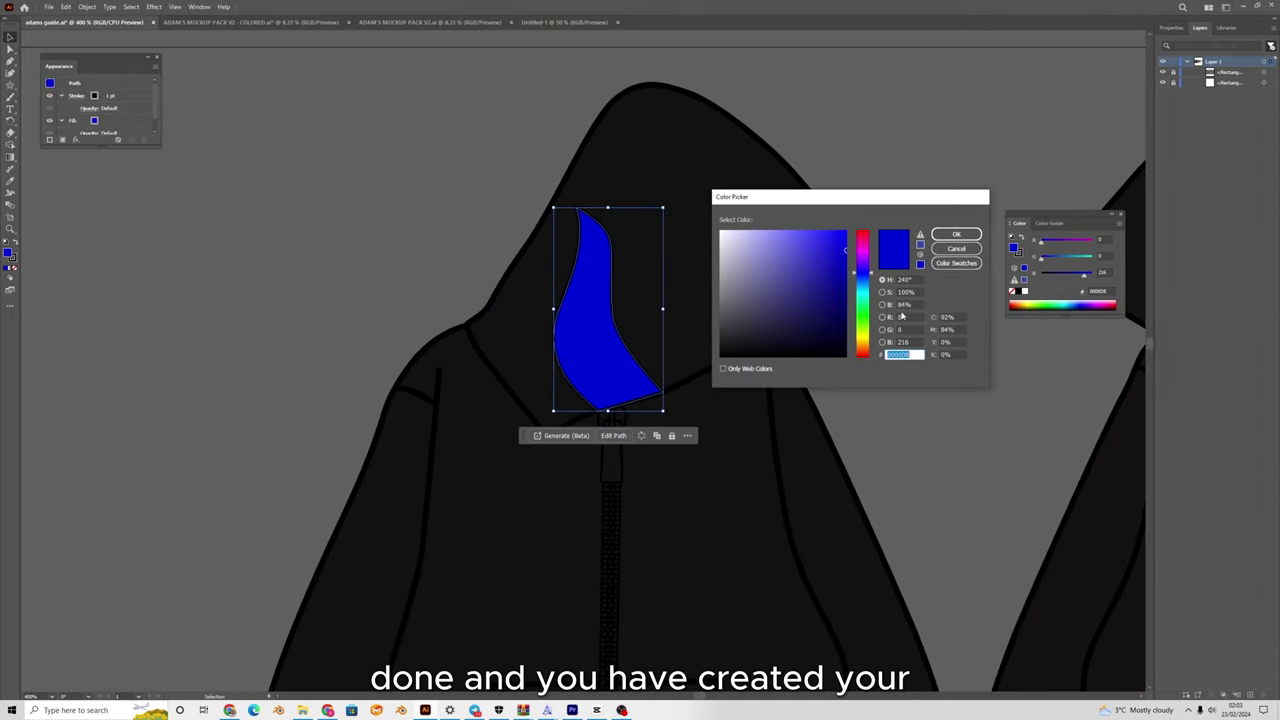
# Fill the mouth shape with red and choose the Ellipse tool.
pyautogui.moveTo(862, 264); pyautogui.dragTo(871, 192)
pyautogui.click(957, 236)
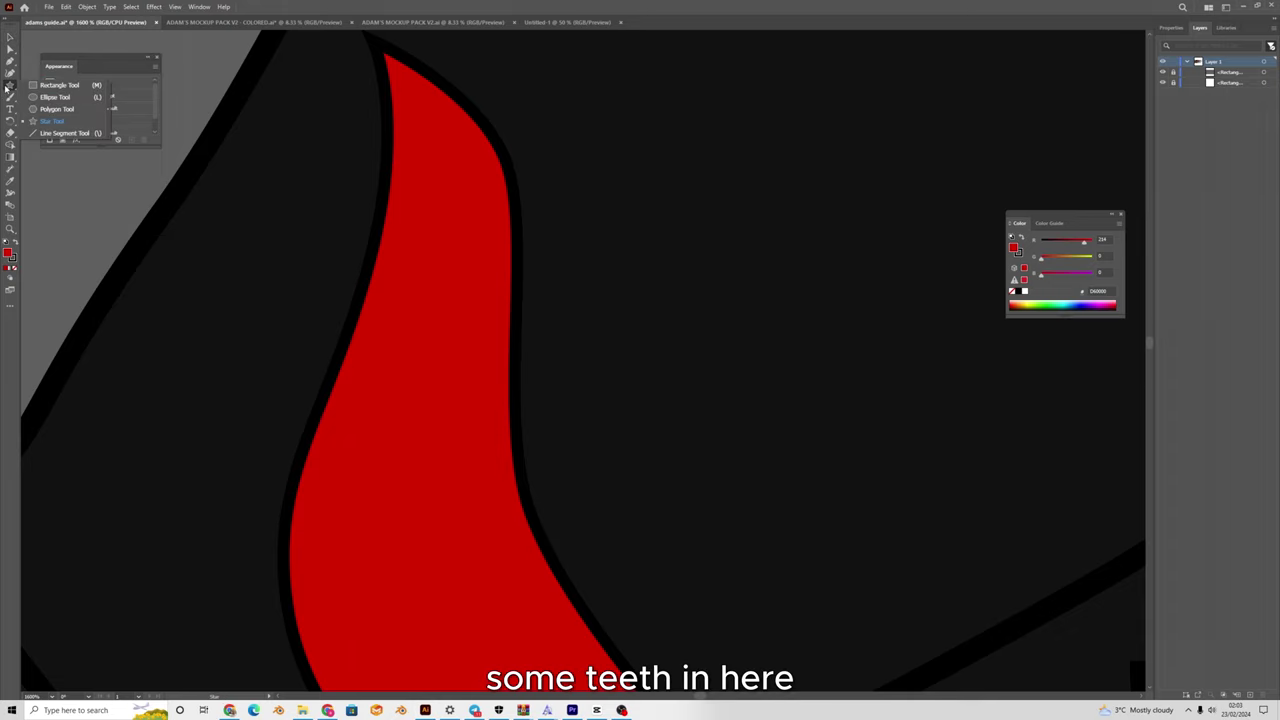
pyautogui.click(55, 97)
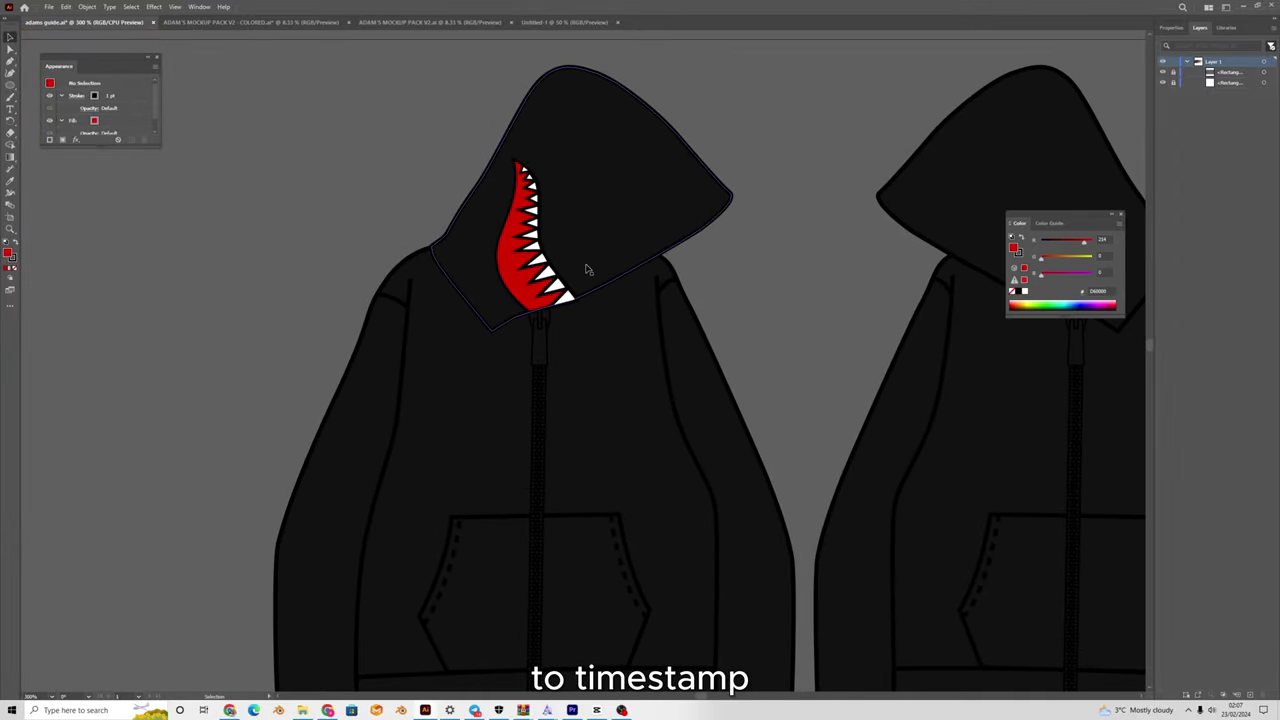
# Examine how the lowest white tooth sits against the edge of the red mouth shape above the zip.
pyautogui.scroll(2, 578, 241)
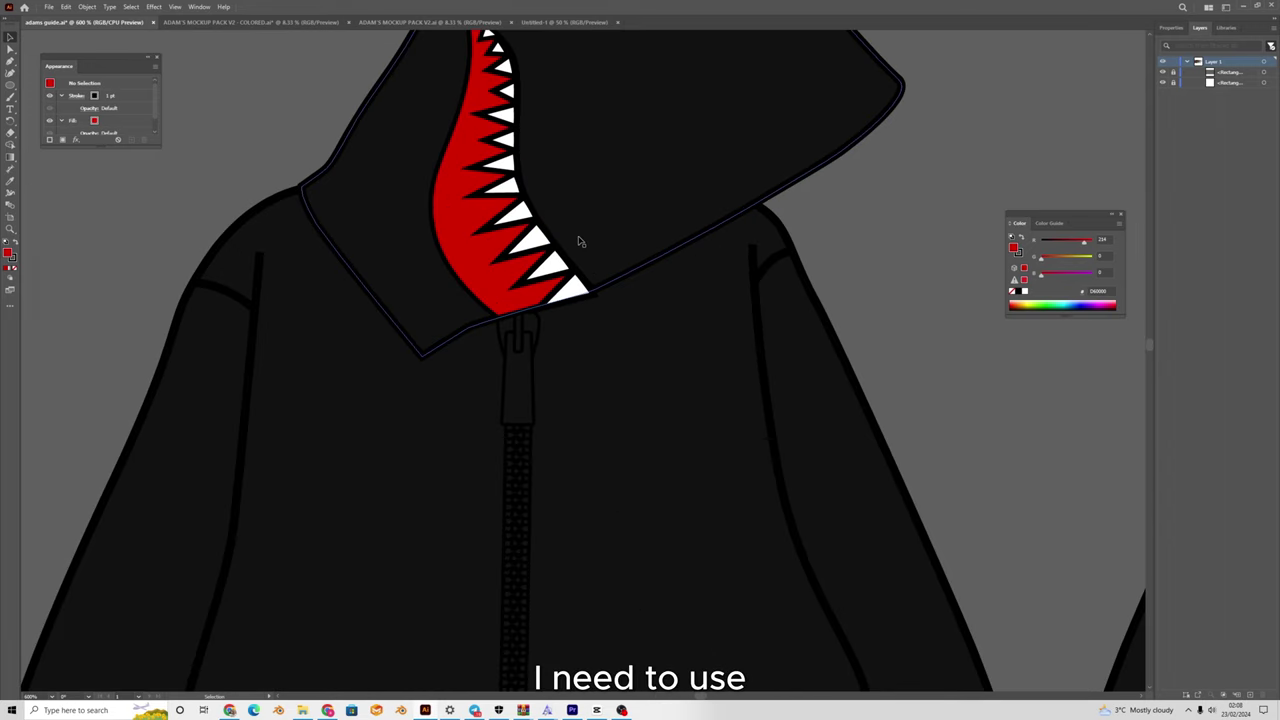
pyautogui.scroll(4, 578, 241)
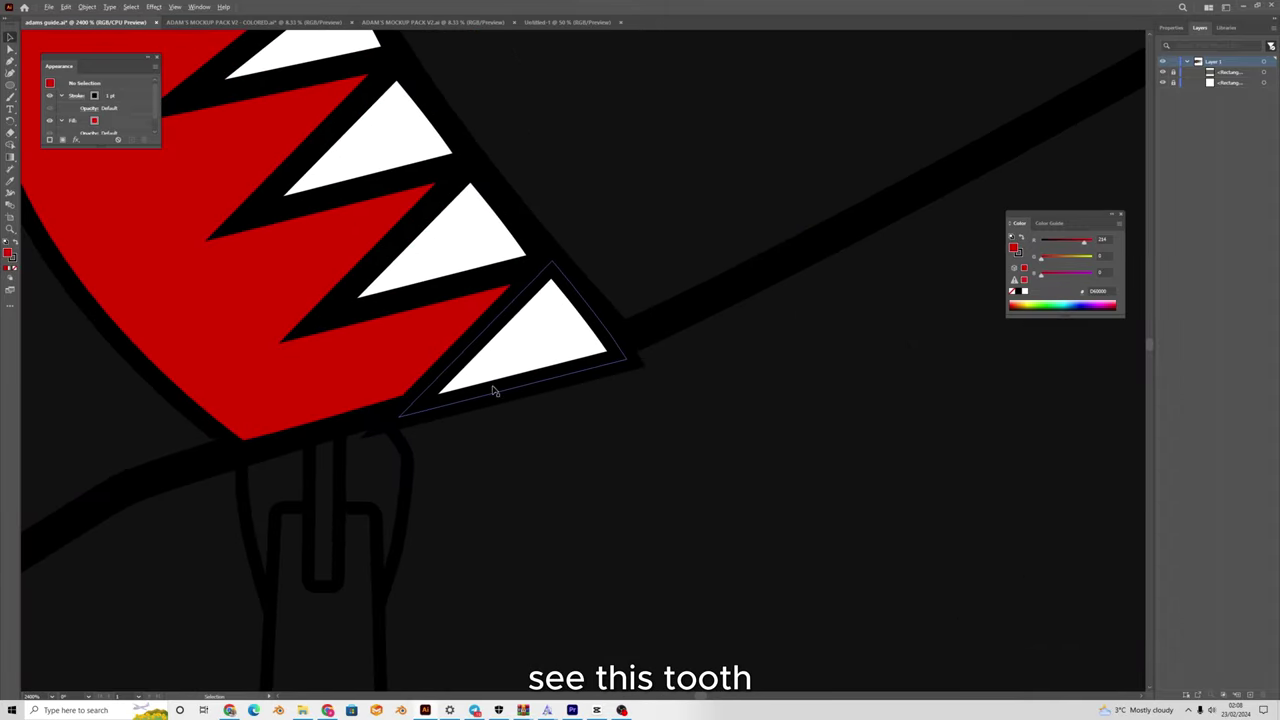
pyautogui.scroll(-4, 778, 287)
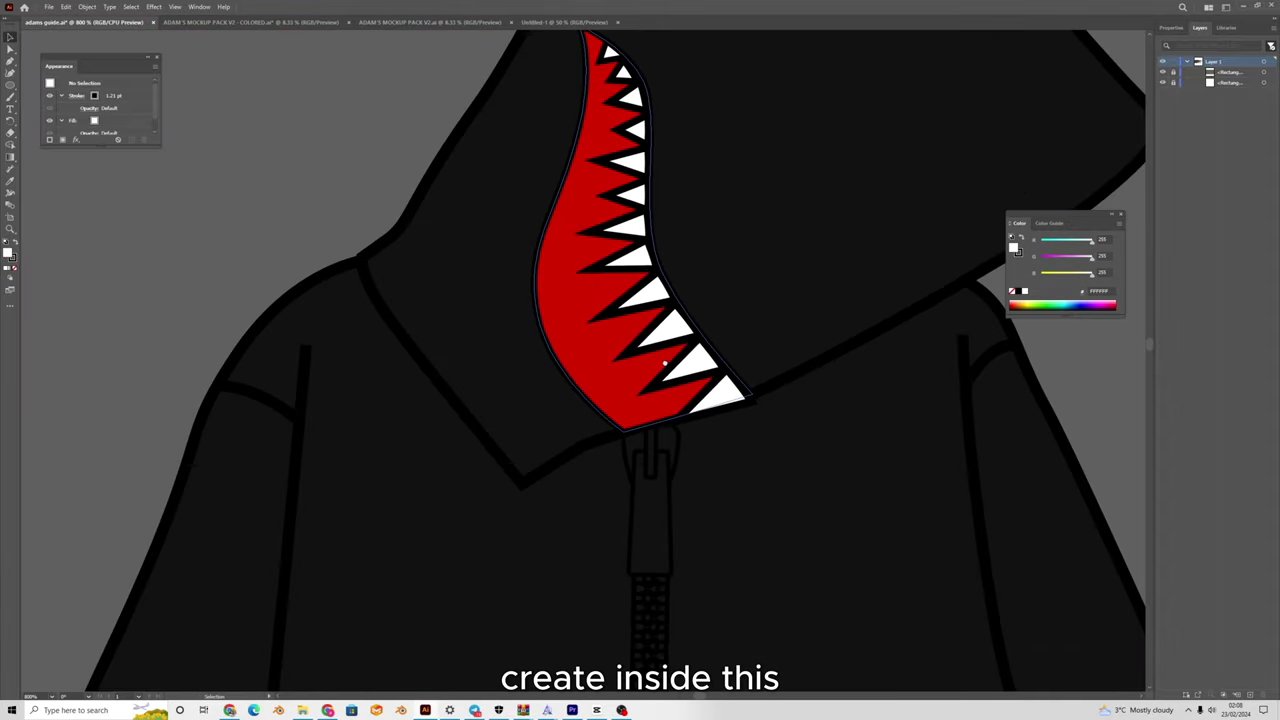
pyautogui.scroll(3, 669, 443)
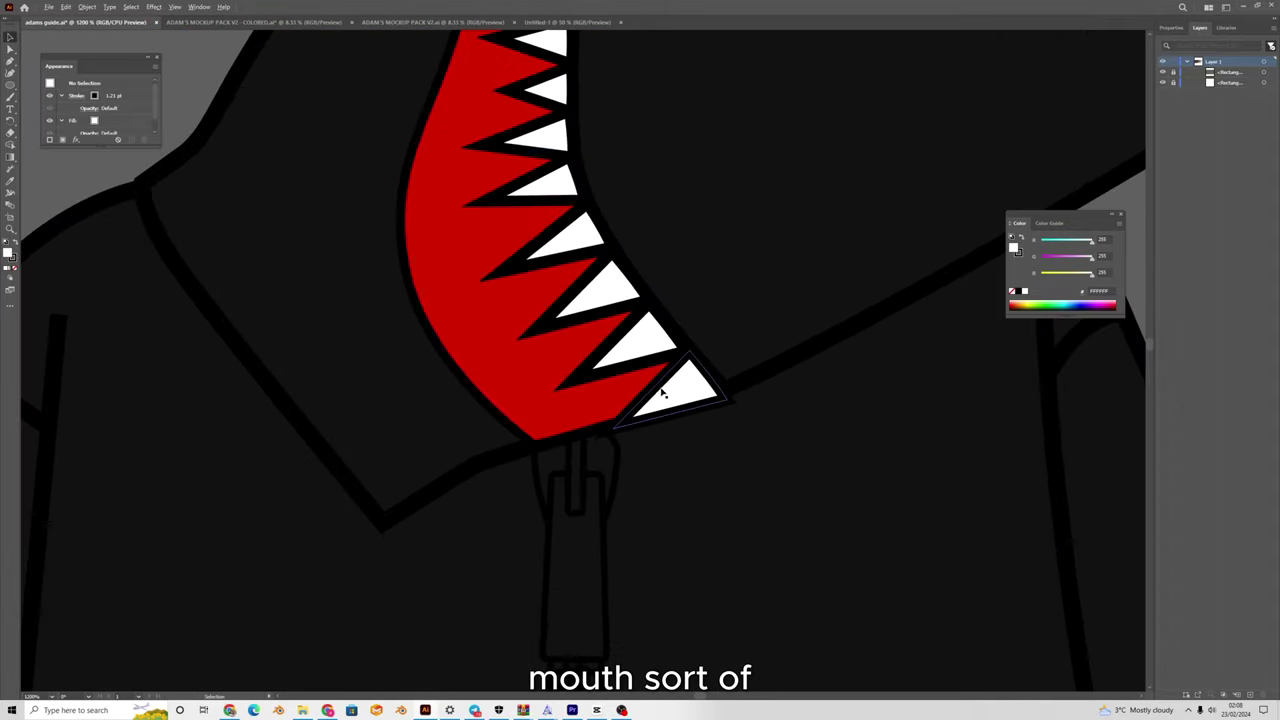
pyautogui.scroll(2, 628, 357)
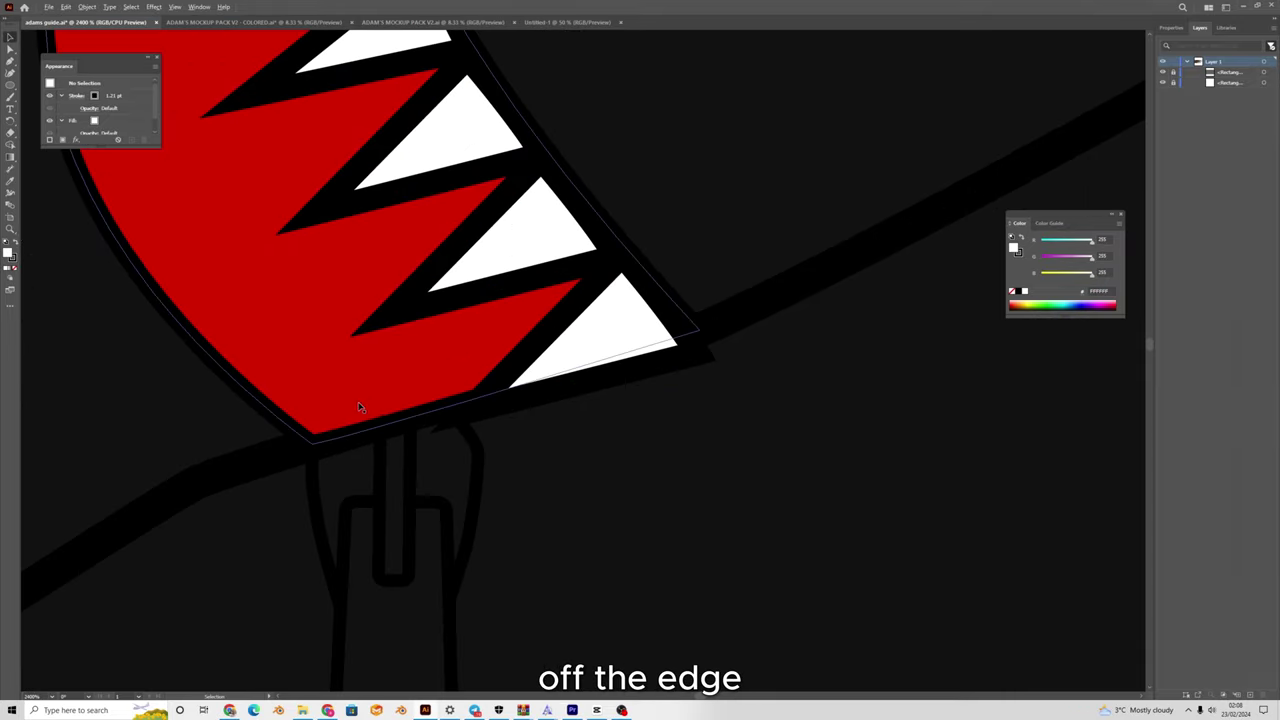
pyautogui.scroll(-3, 449, 383)
pyautogui.scroll(1, 600, 400)
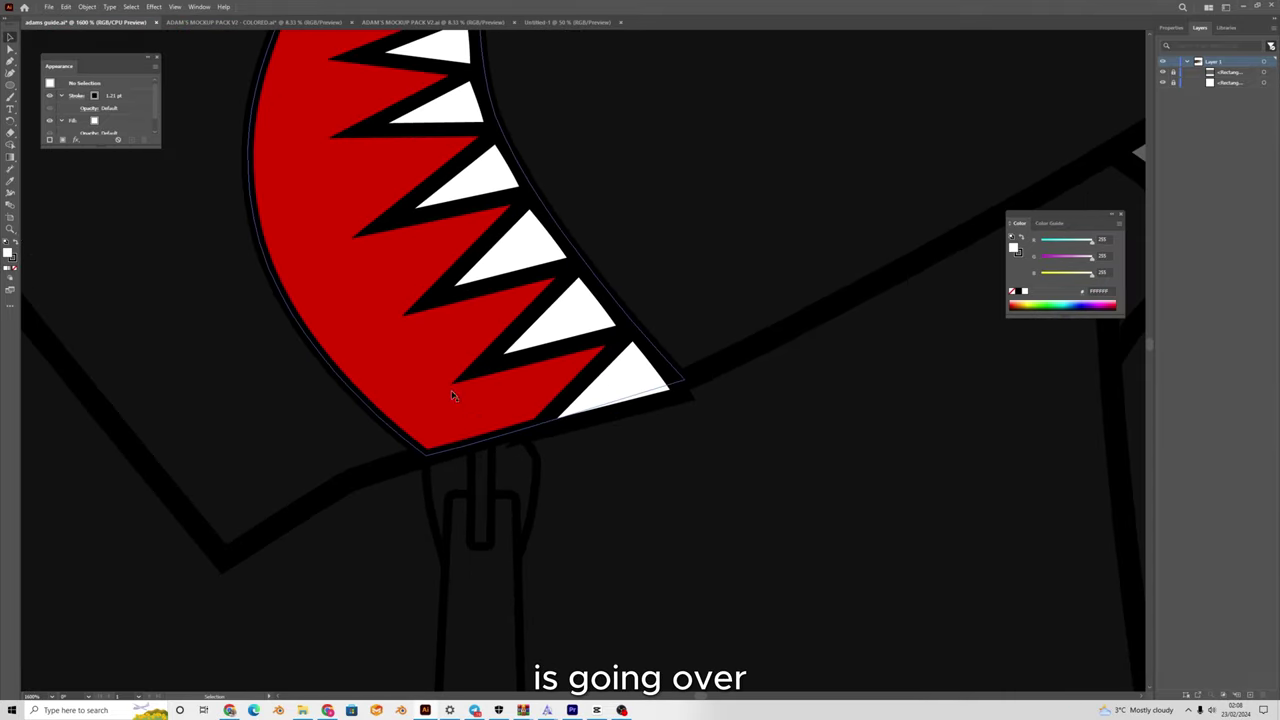
pyautogui.scroll(2, 697, 352)
pyautogui.moveTo(557, 283); pyautogui.dragTo(625, 390)
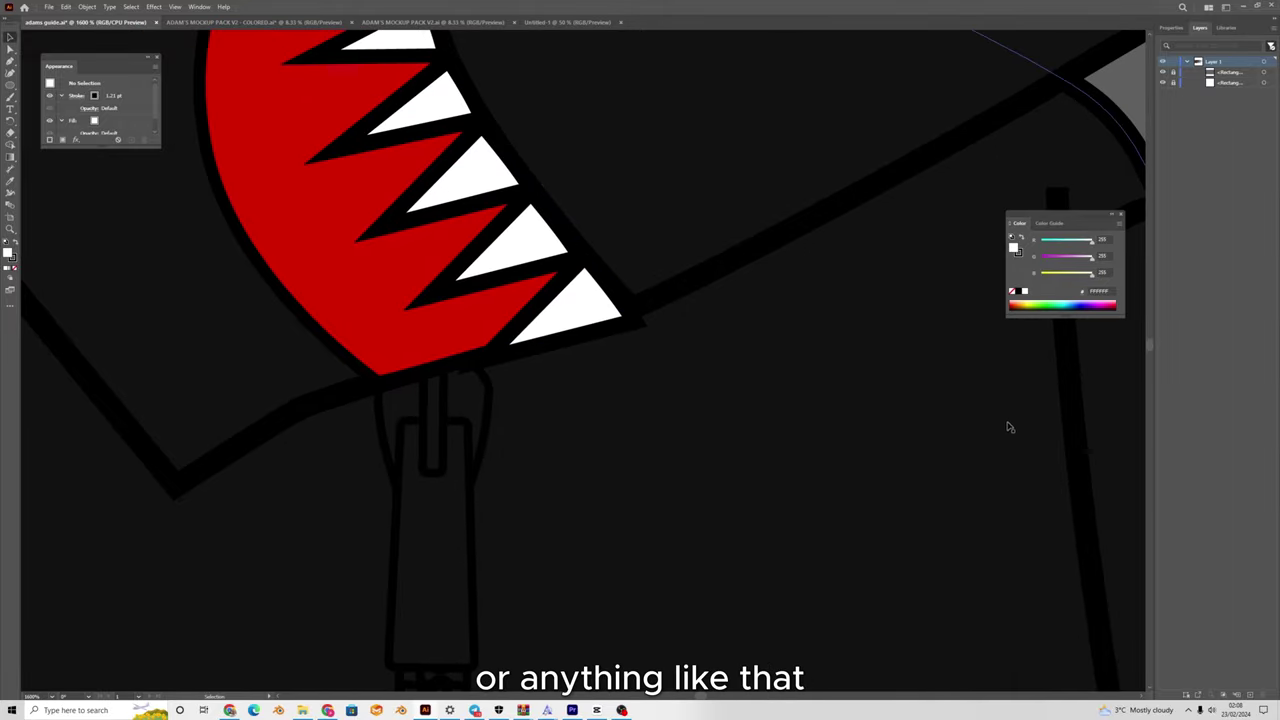
pyautogui.moveTo(439, 282); pyautogui.dragTo(482, 357)
pyautogui.scroll(1, 482, 357)
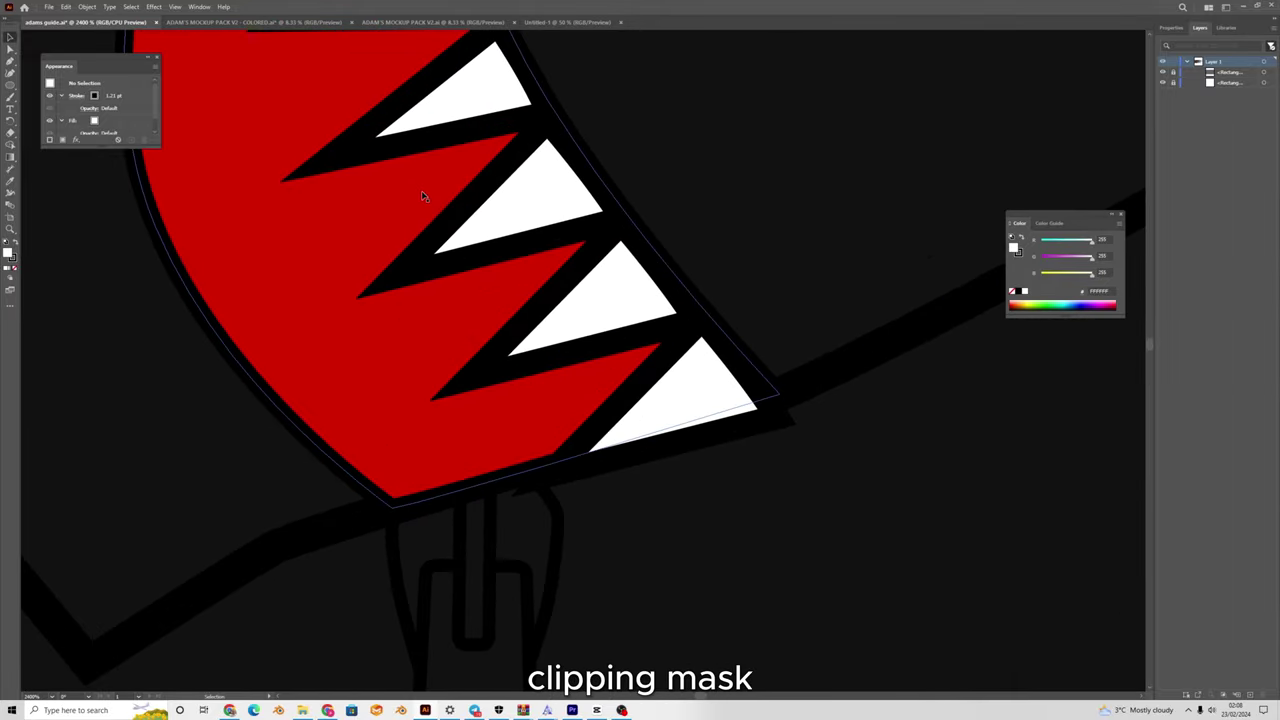
pyautogui.scroll(1, 336, 207)
pyautogui.scroll(-3, 338, 207)
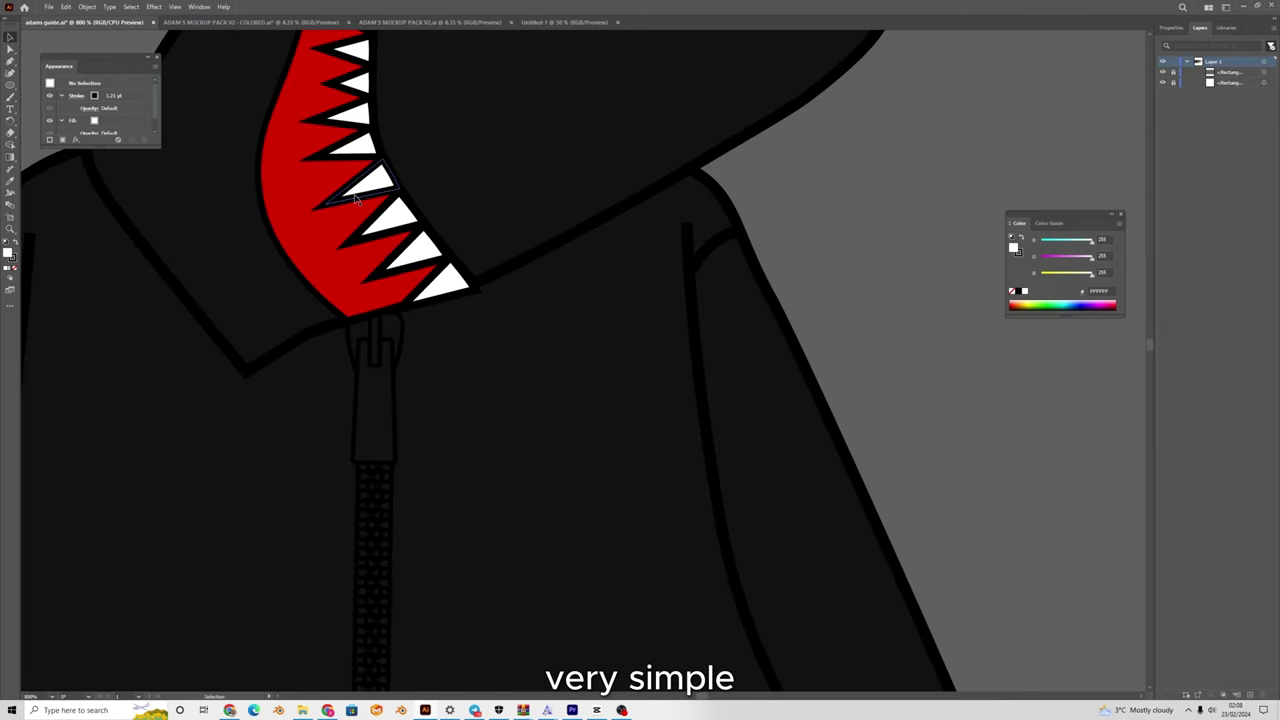
pyautogui.scroll(2, 443, 271)
pyautogui.moveTo(354, 200); pyautogui.dragTo(457, 296)
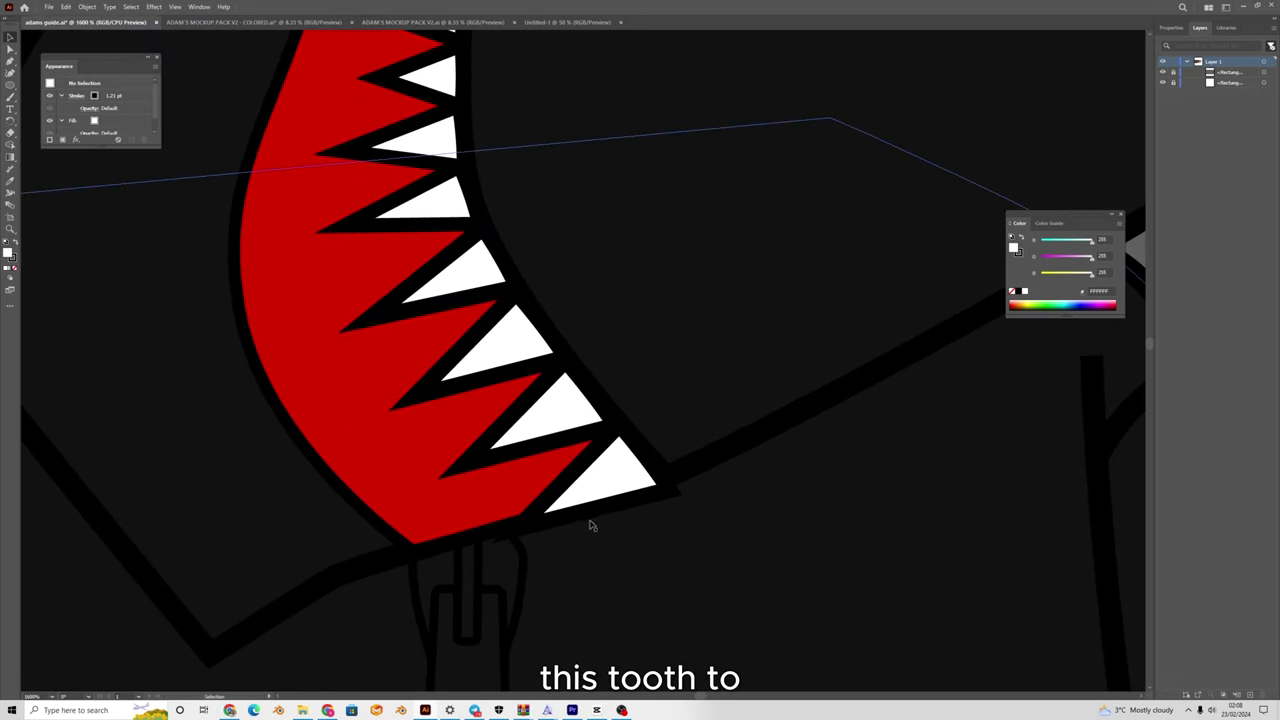
pyautogui.scroll(-1, 587, 510)
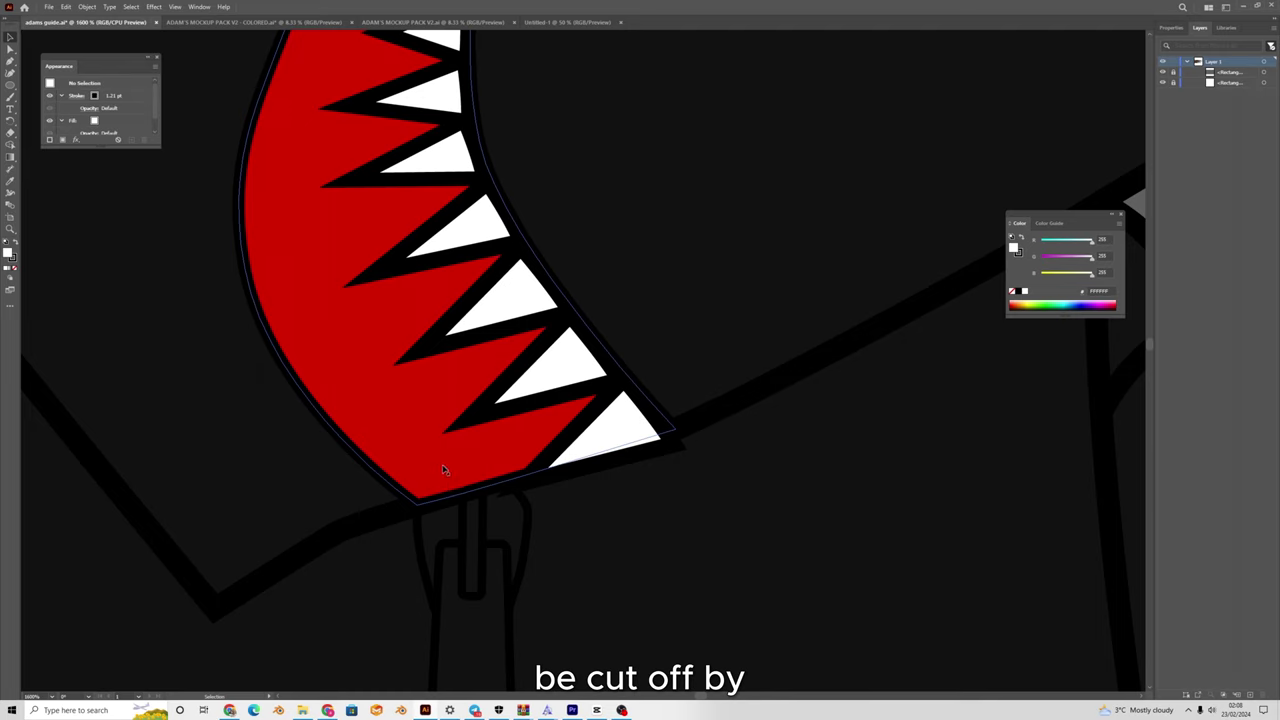
# Bring the red mouth shape to the front, above the teeth.
pyautogui.click(418, 330)
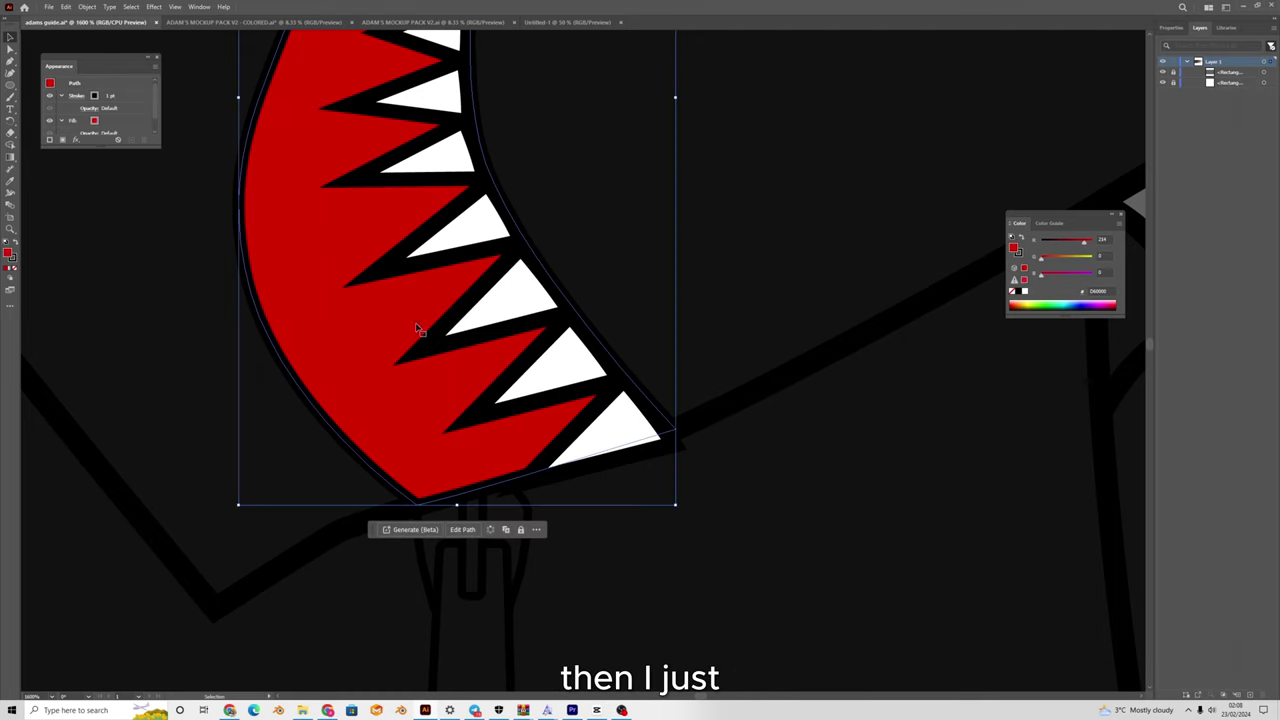
pyautogui.rightClick(453, 478)
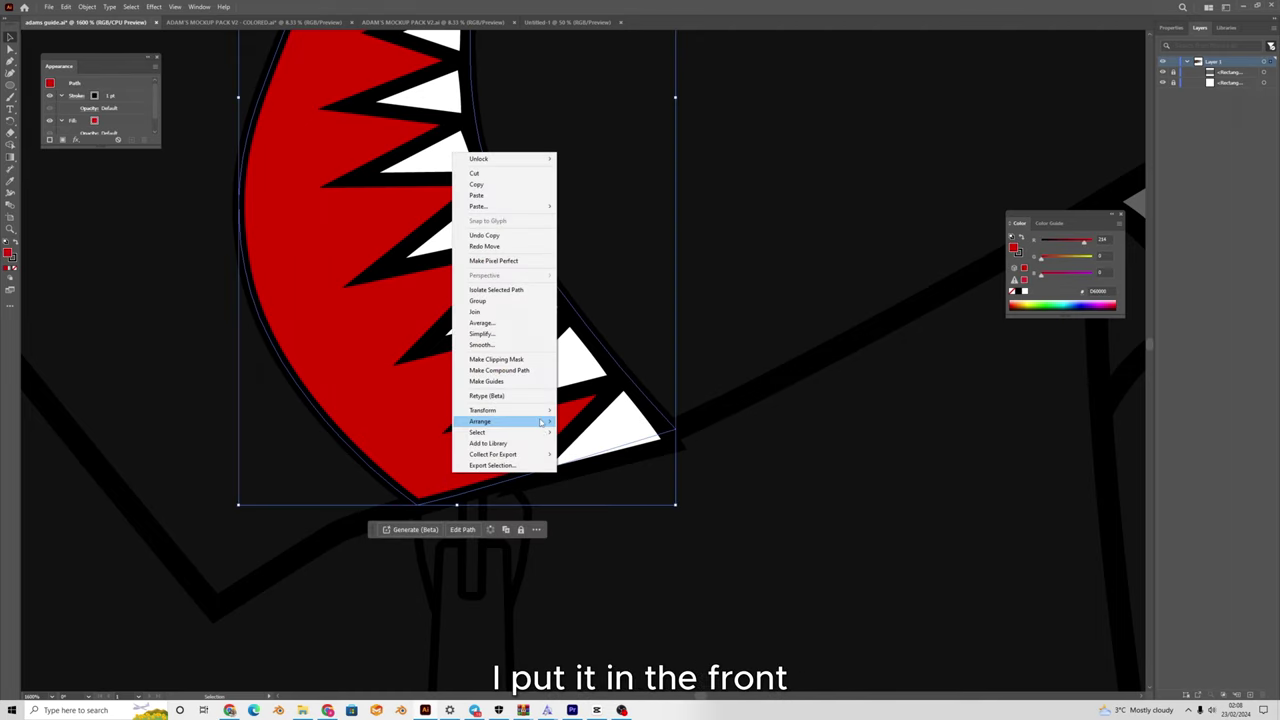
pyautogui.moveTo(520, 421)
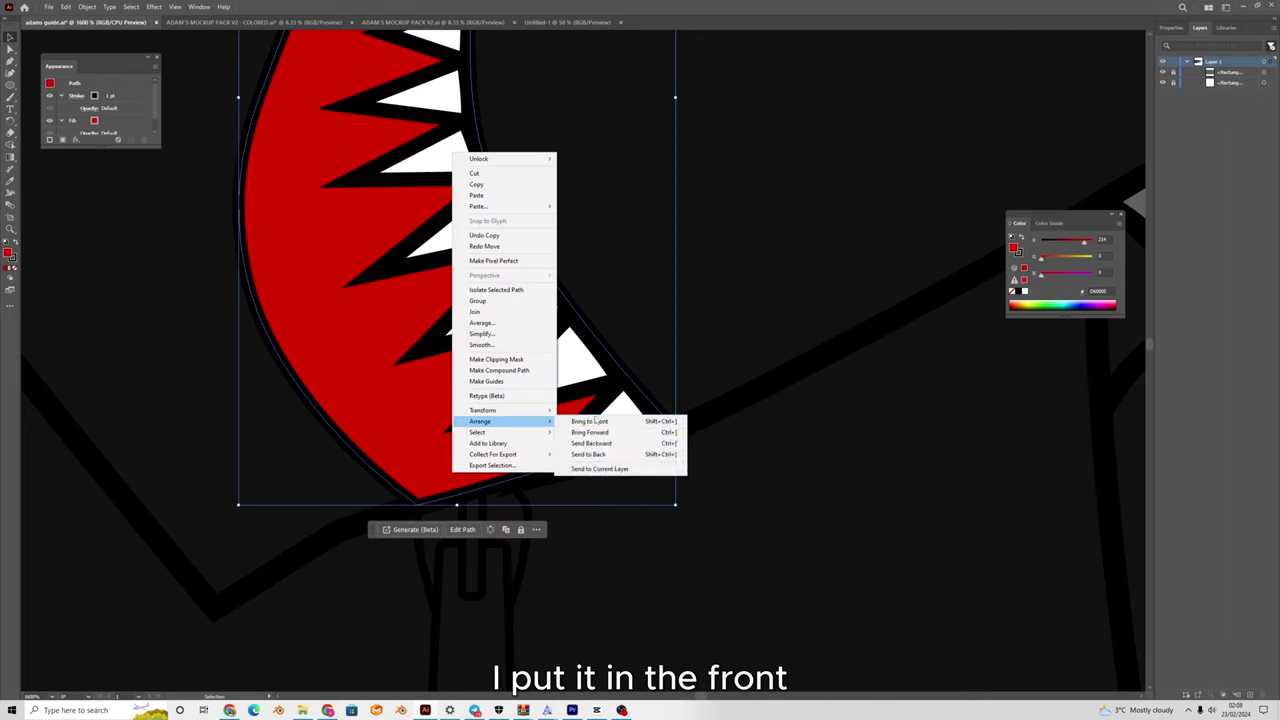
pyautogui.rightClick(406, 440)
pyautogui.moveTo(465, 393)
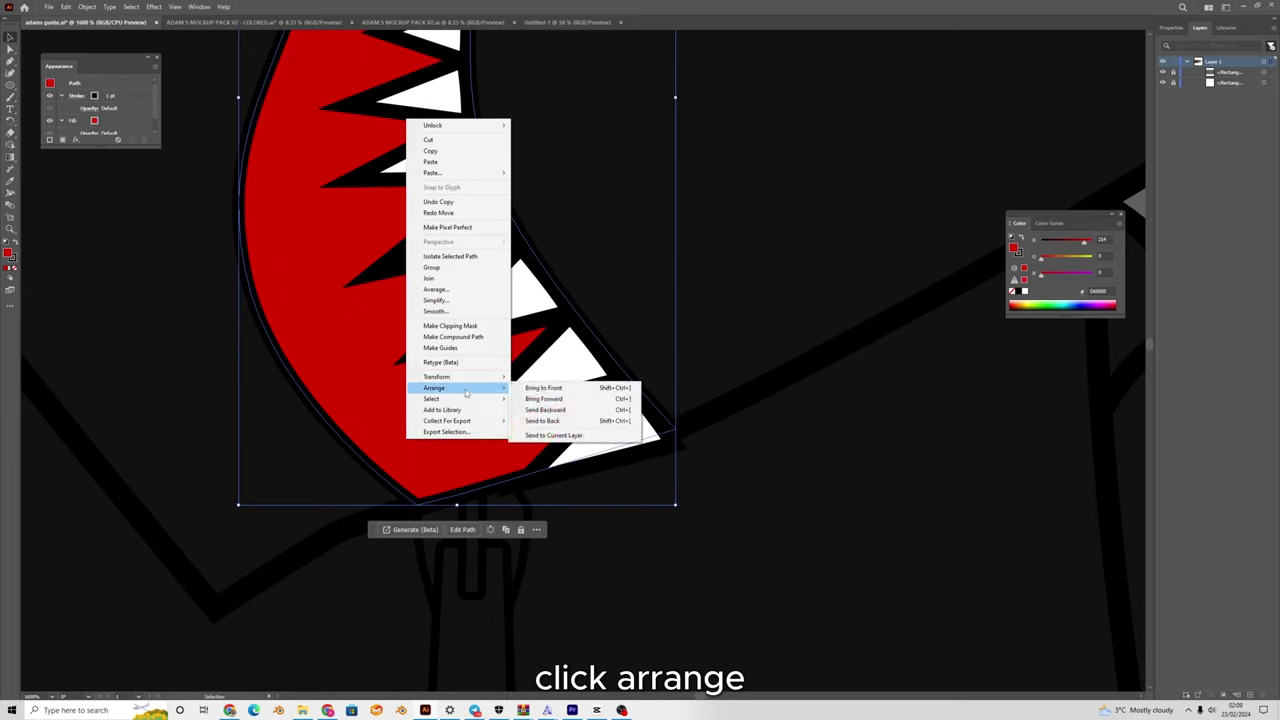
pyautogui.click(545, 388)
# Add the lowest tooth to the selection with the red mouth shape, make a clipping mask, and check the tooth's trimmed edge.
pyautogui.scroll(3, 660, 462)
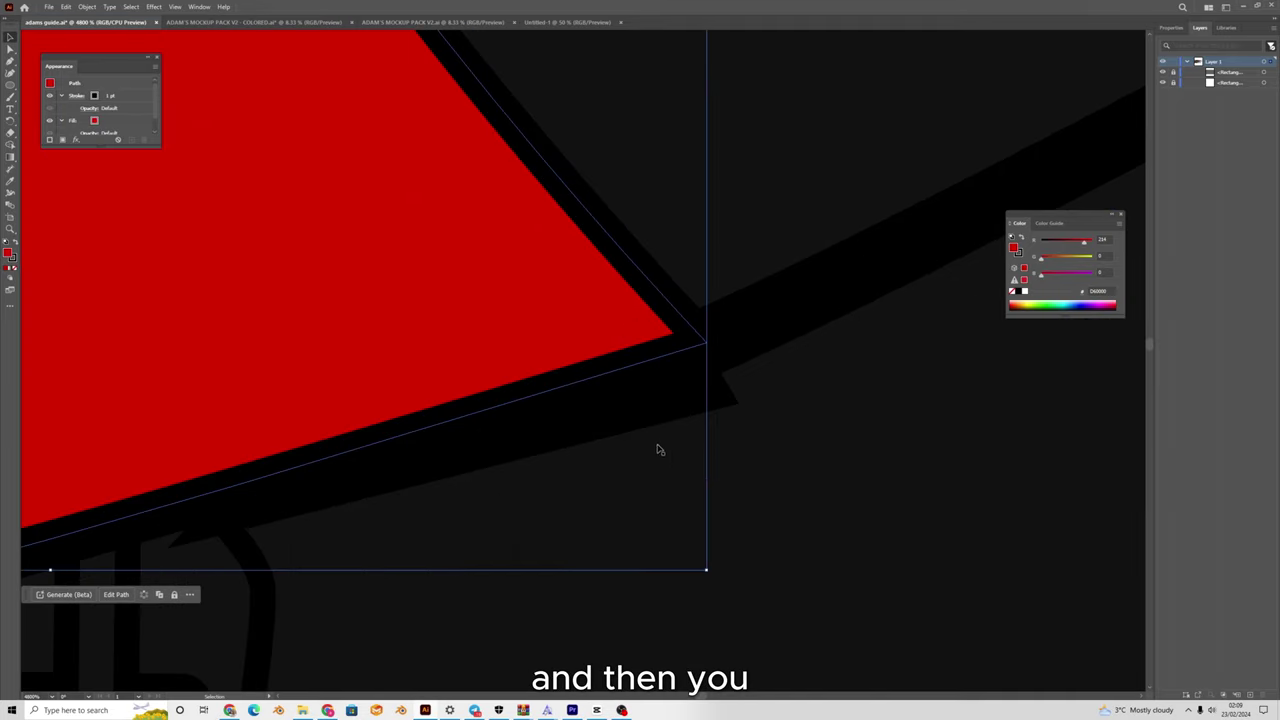
pyautogui.keyDown('shift'); pyautogui.click(652, 396); pyautogui.keyUp('shift')
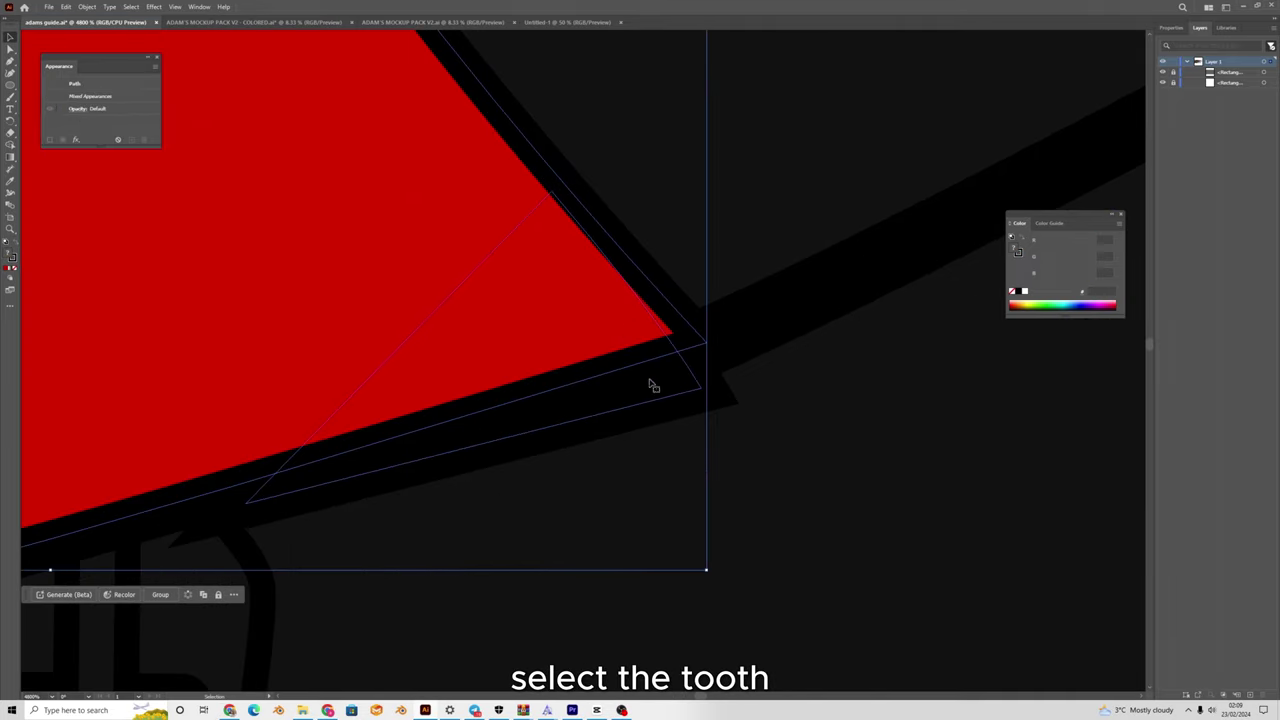
pyautogui.scroll(-4, 660, 405)
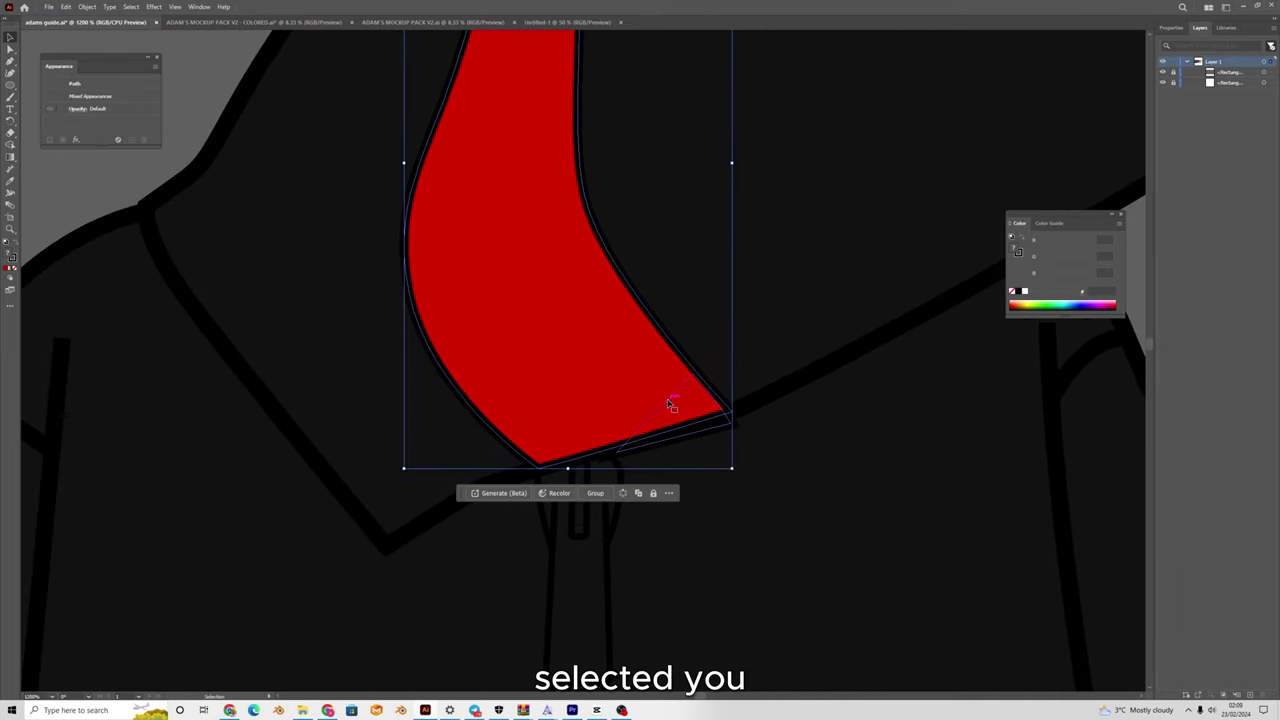
pyautogui.rightClick(671, 405)
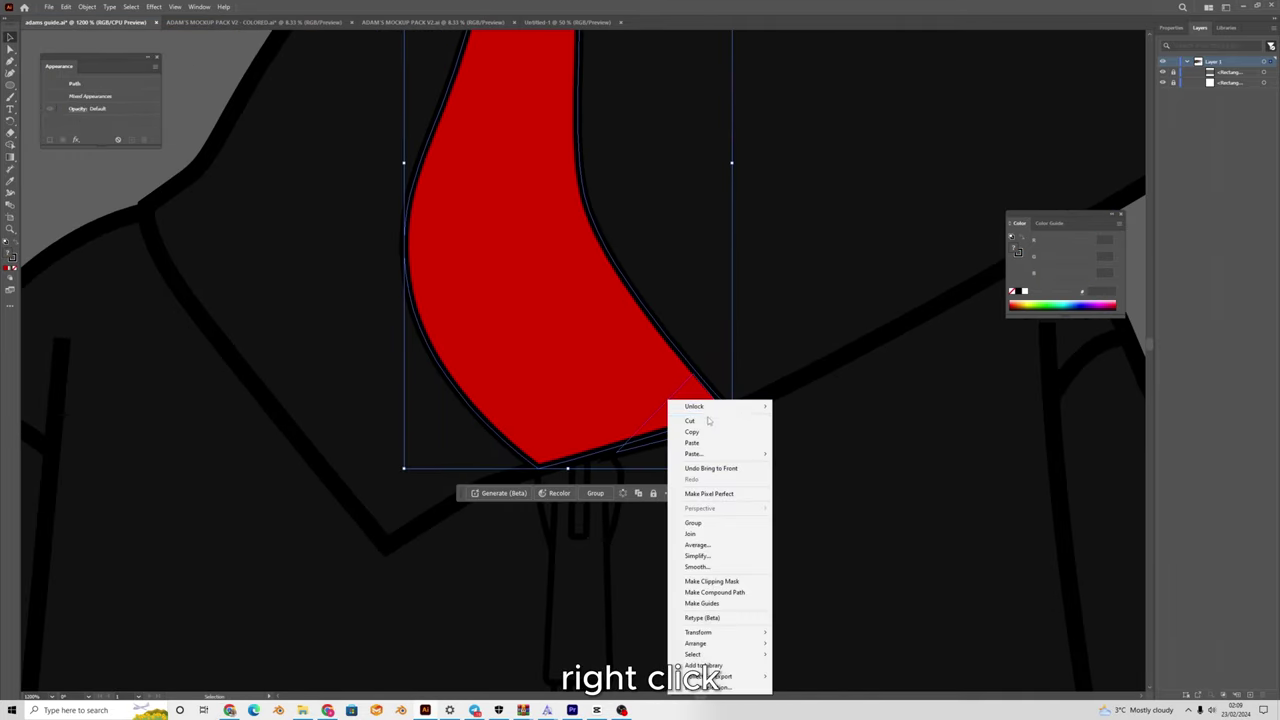
pyautogui.click(711, 581)
pyautogui.scroll(5, 826, 429)
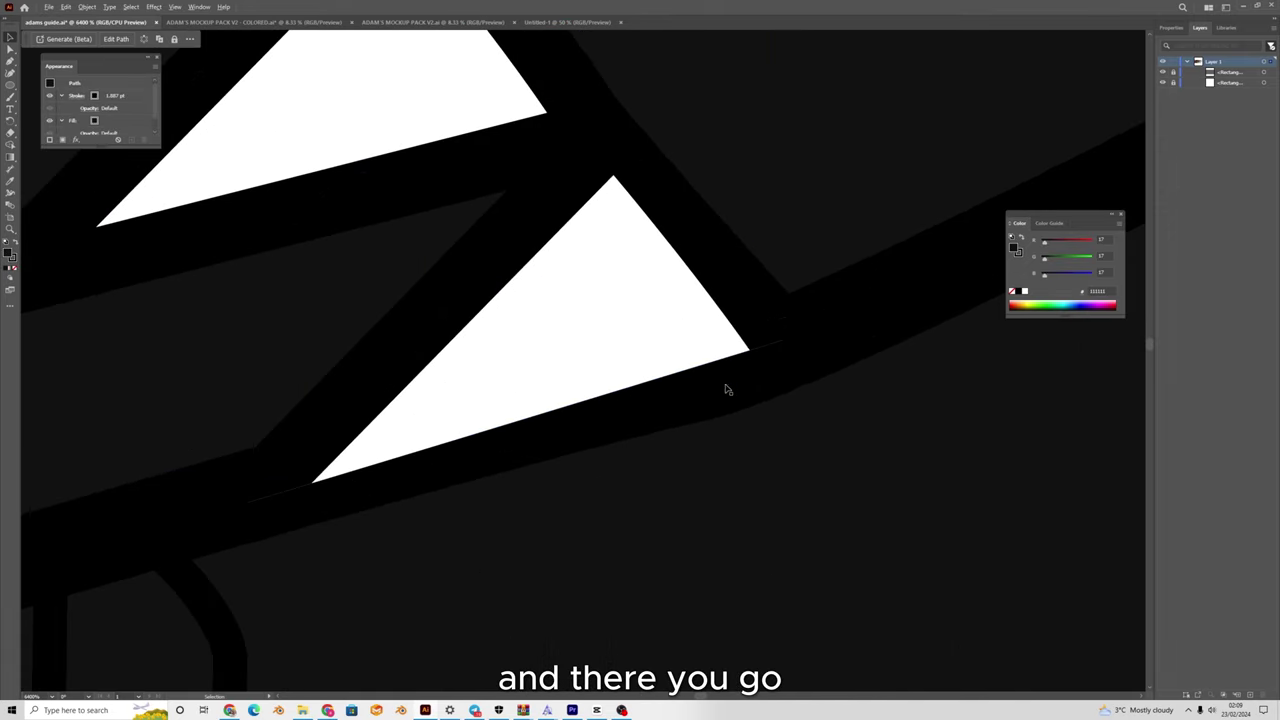
pyautogui.scroll(-8, 727, 389)
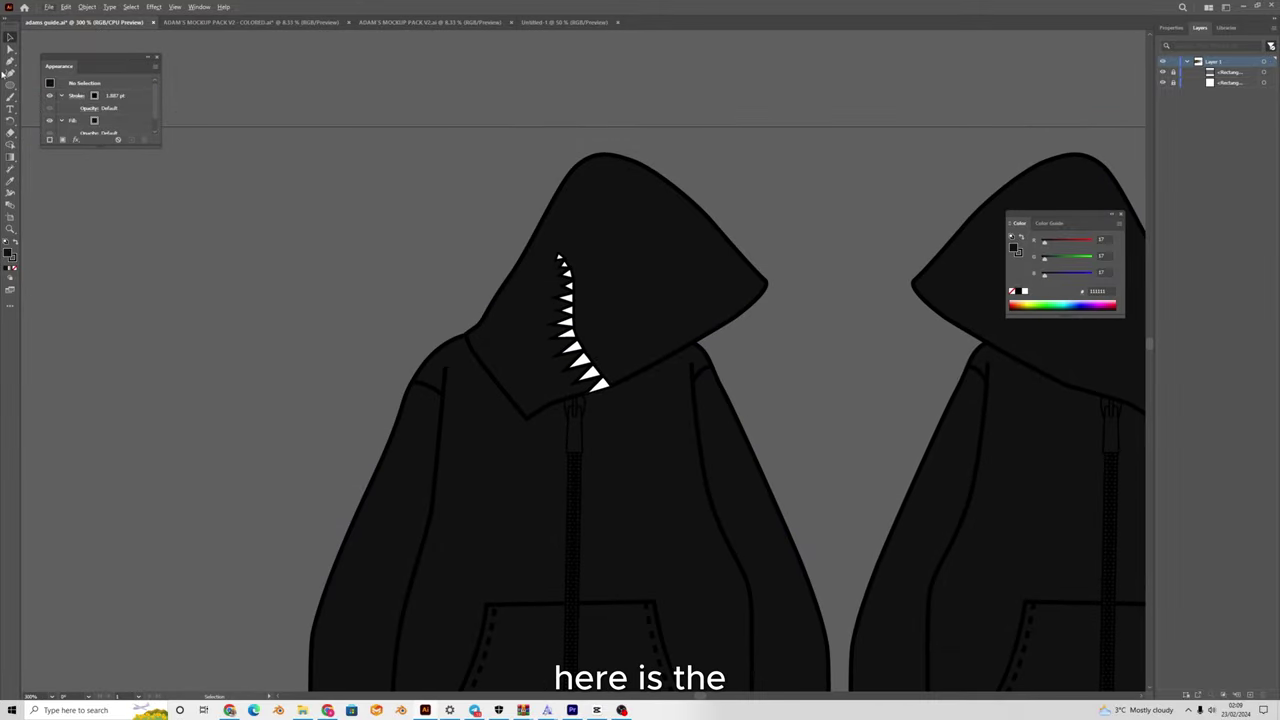
# Select the mouth shape behind the teeth on the first hoodie and restore its red fill and black outline.
pyautogui.press('a')
pyautogui.scroll(3, 580, 349)
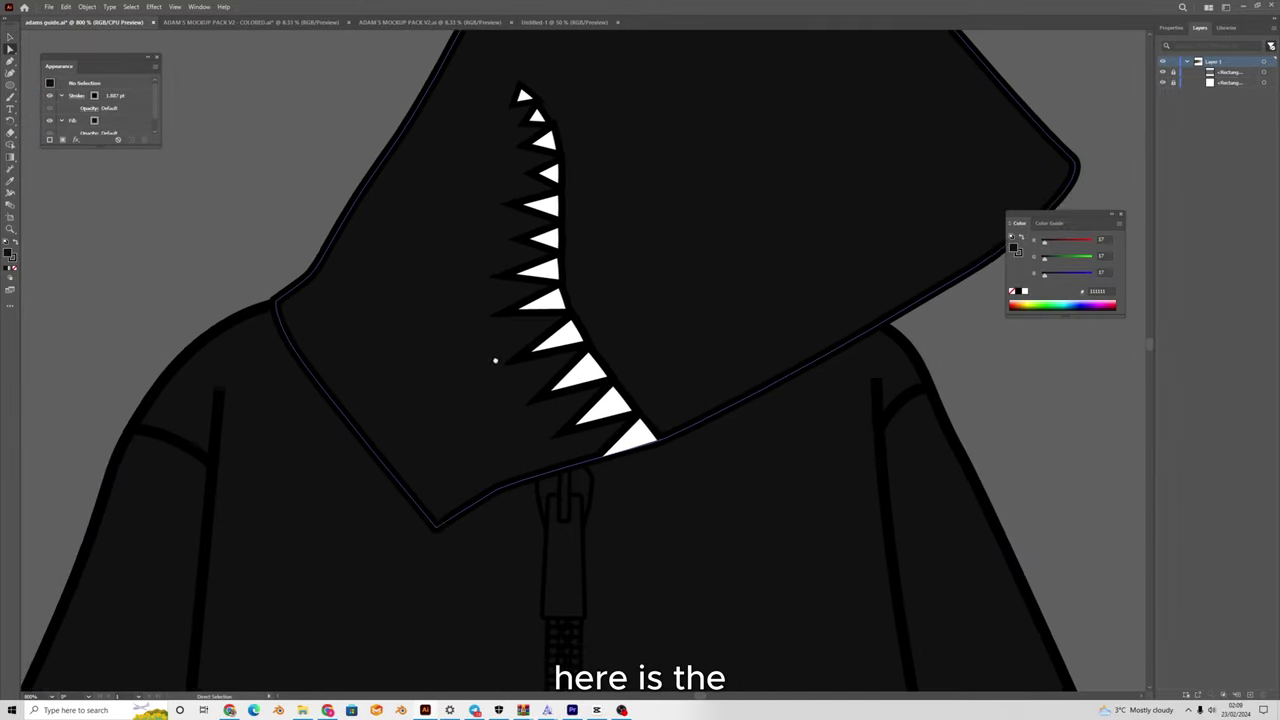
pyautogui.moveTo(495, 360); pyautogui.dragTo(502, 377)
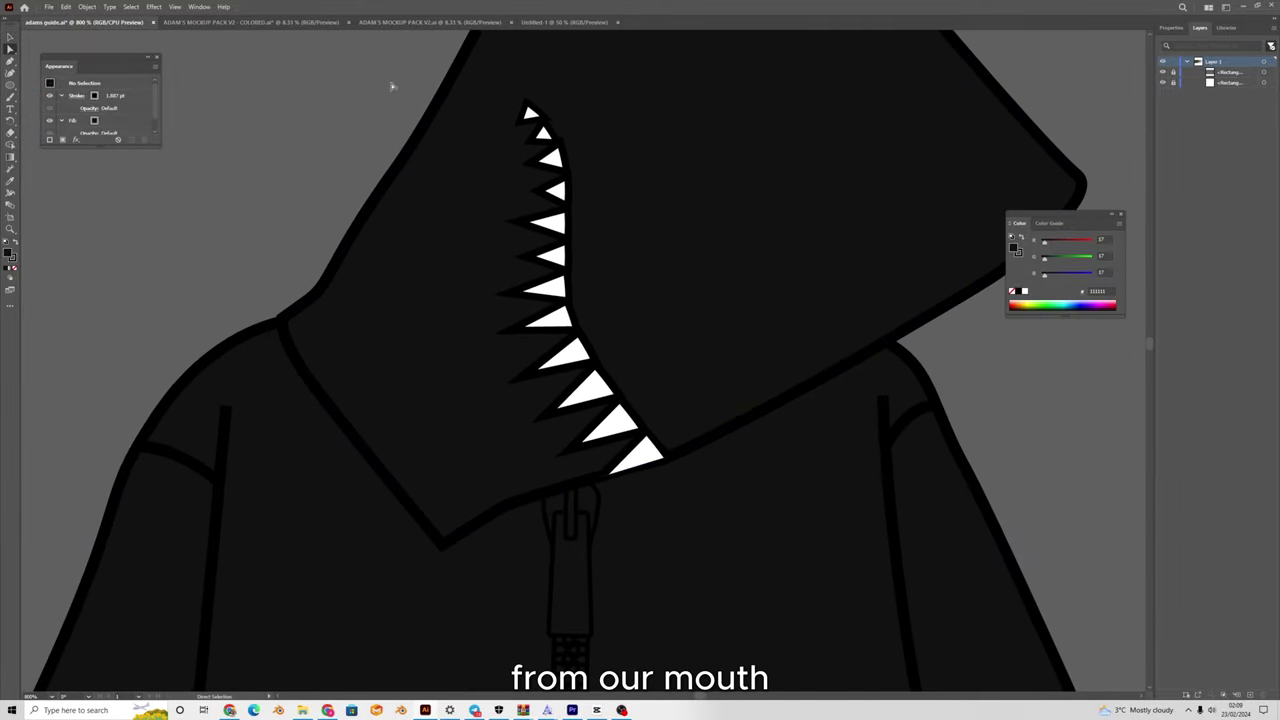
pyautogui.click(9, 53)
pyautogui.scroll(2, 435, 130)
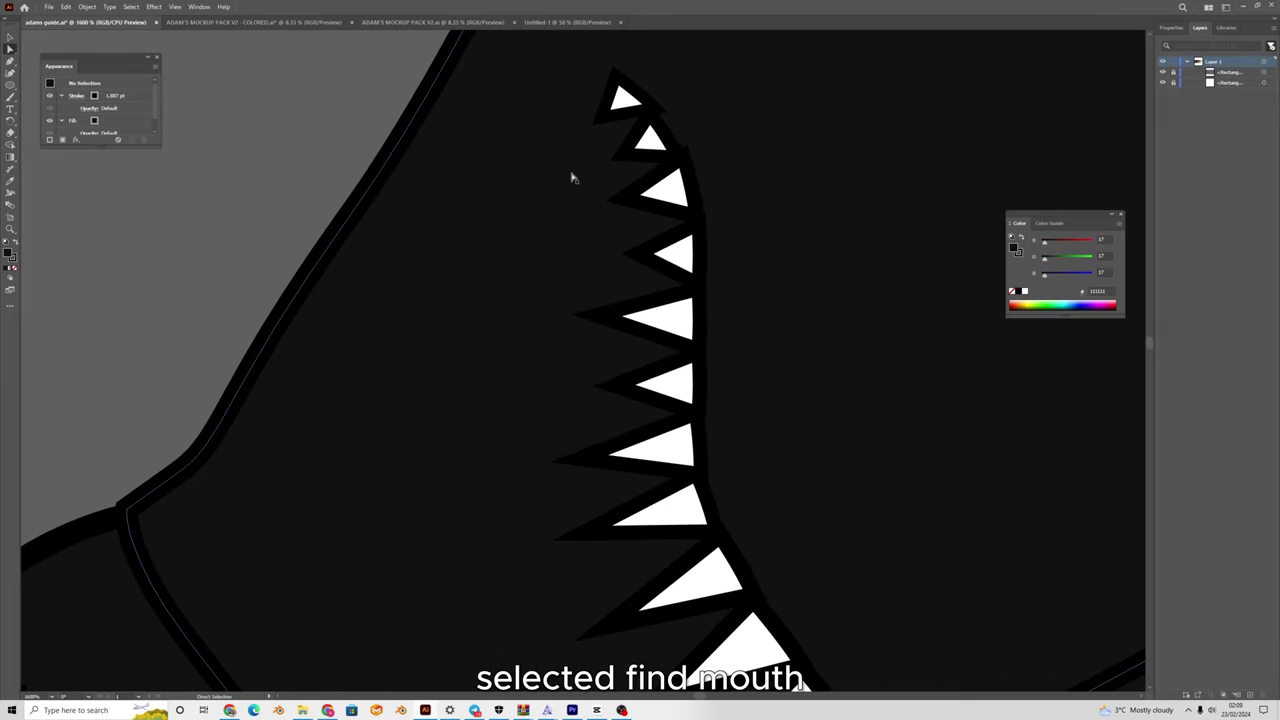
pyautogui.click(574, 160)
pyautogui.scroll(-3, 586, 177)
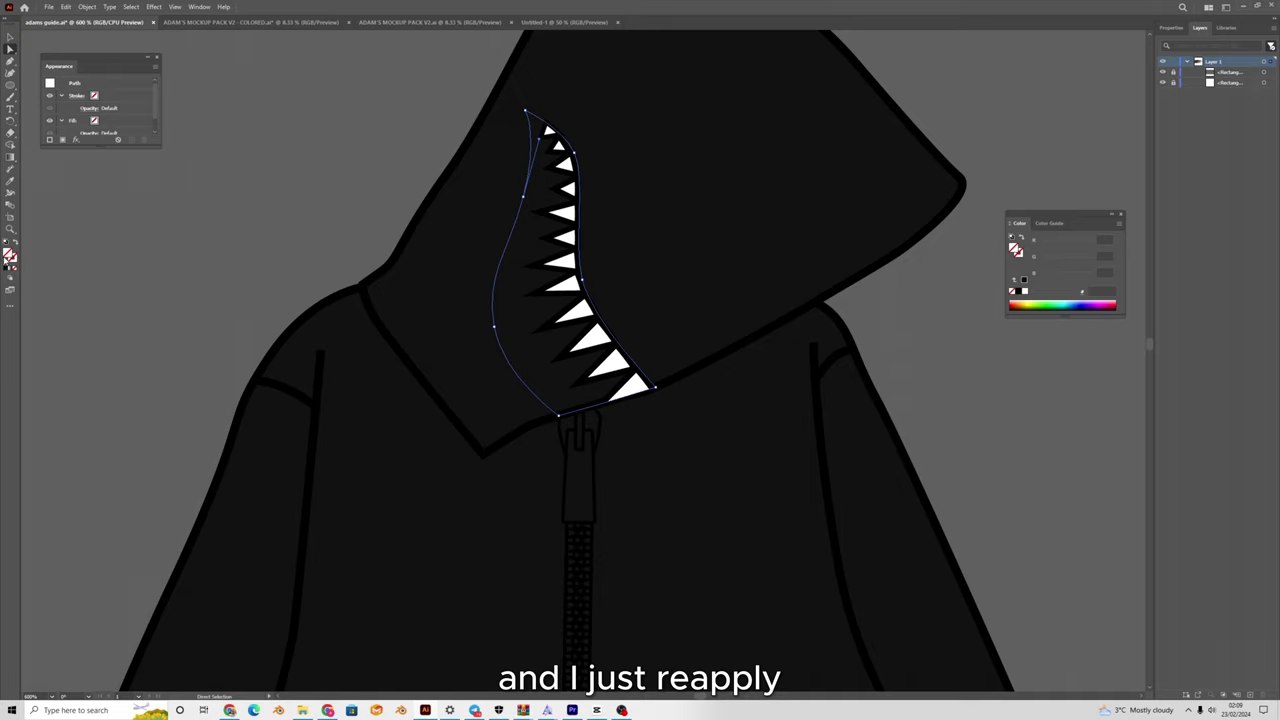
pyautogui.doubleClick(10, 256)
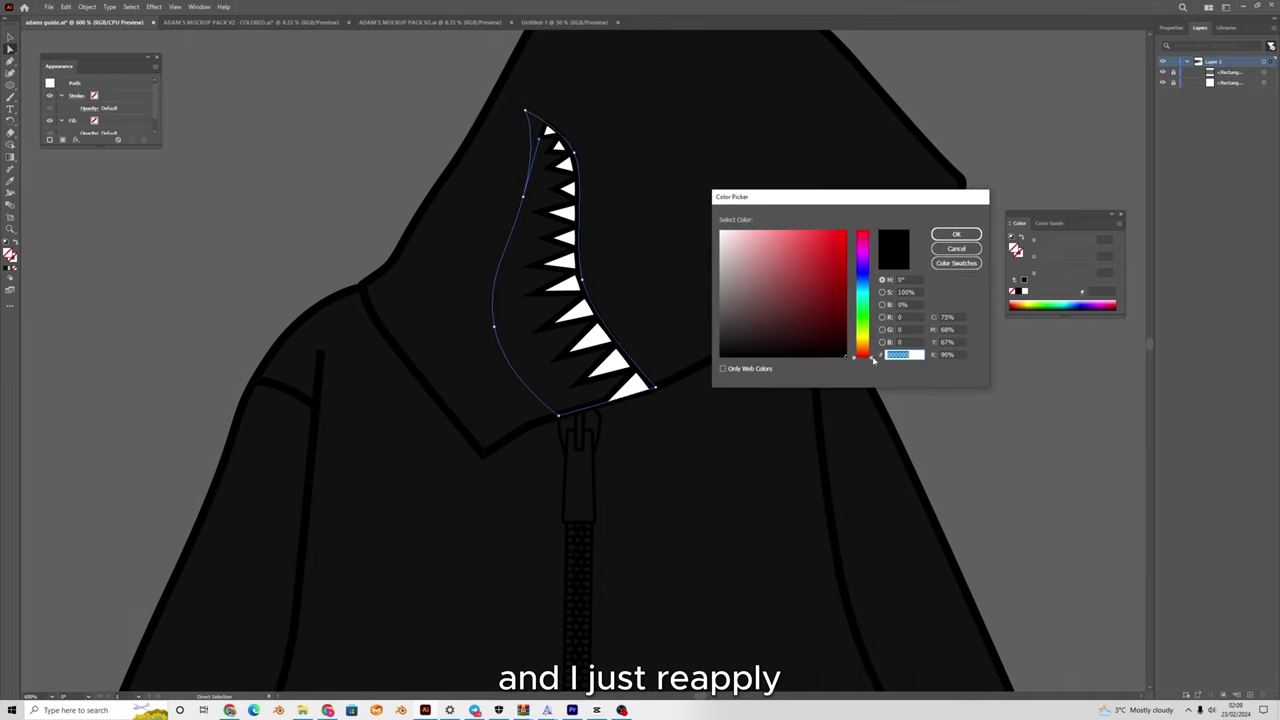
pyautogui.click(946, 234)
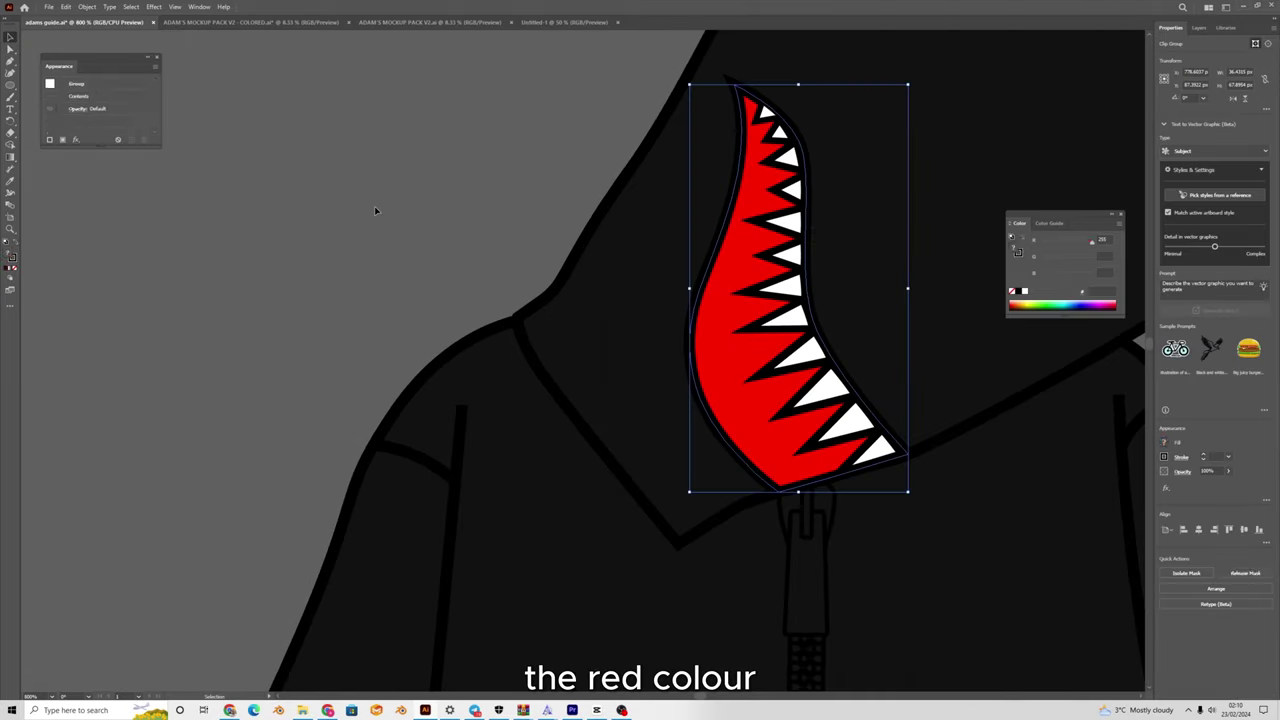
# Select the red mouth together with its teeth and outline pieces and group them as one object.
pyautogui.click(374, 206)
pyautogui.scroll(-1, 399, 207)
pyautogui.moveTo(772, 367); pyautogui.dragTo(688, 340)
pyautogui.scroll(4, 595, 359)
pyautogui.scroll(-3, 680, 310)
pyautogui.moveTo(677, 291); pyautogui.dragTo(638, 377)
pyautogui.click(526, 447)
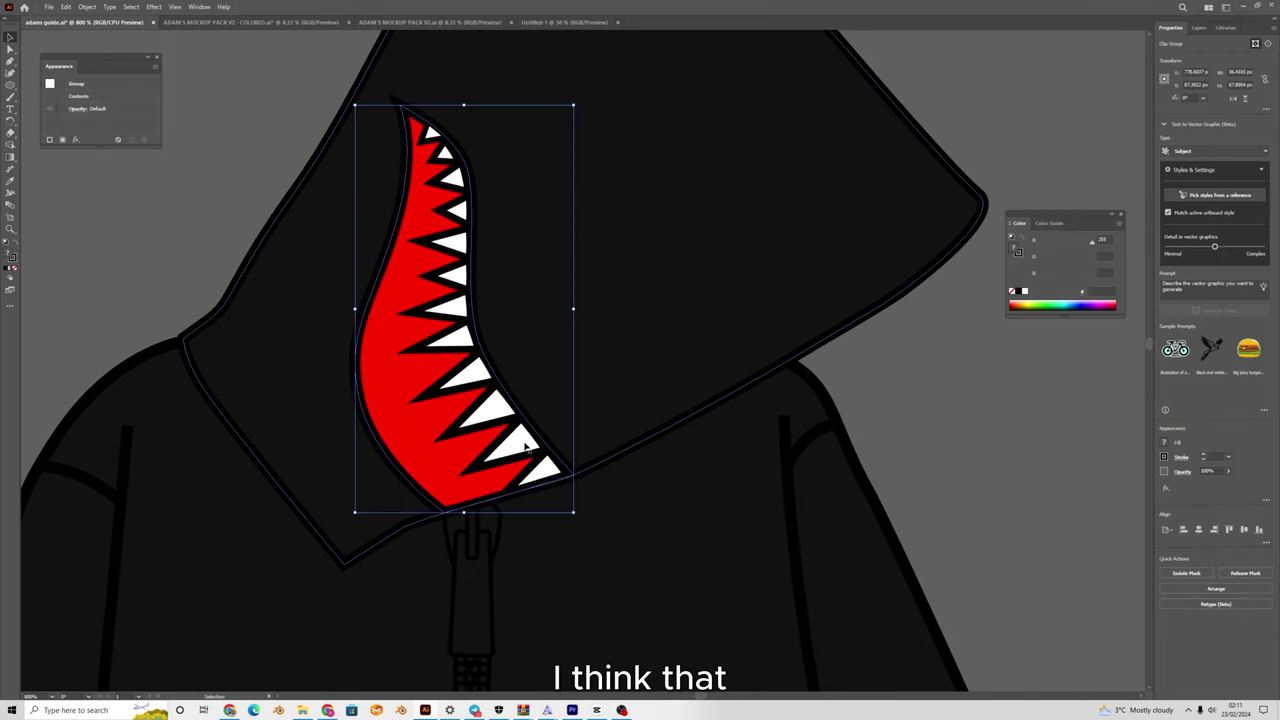
pyautogui.keyDown('shift'); pyautogui.click(515, 446); pyautogui.keyUp('shift')
pyautogui.keyDown('shift'); pyautogui.click(485, 416); pyautogui.keyUp('shift')
pyautogui.keyDown('shift'); pyautogui.click(461, 377); pyautogui.keyUp('shift')
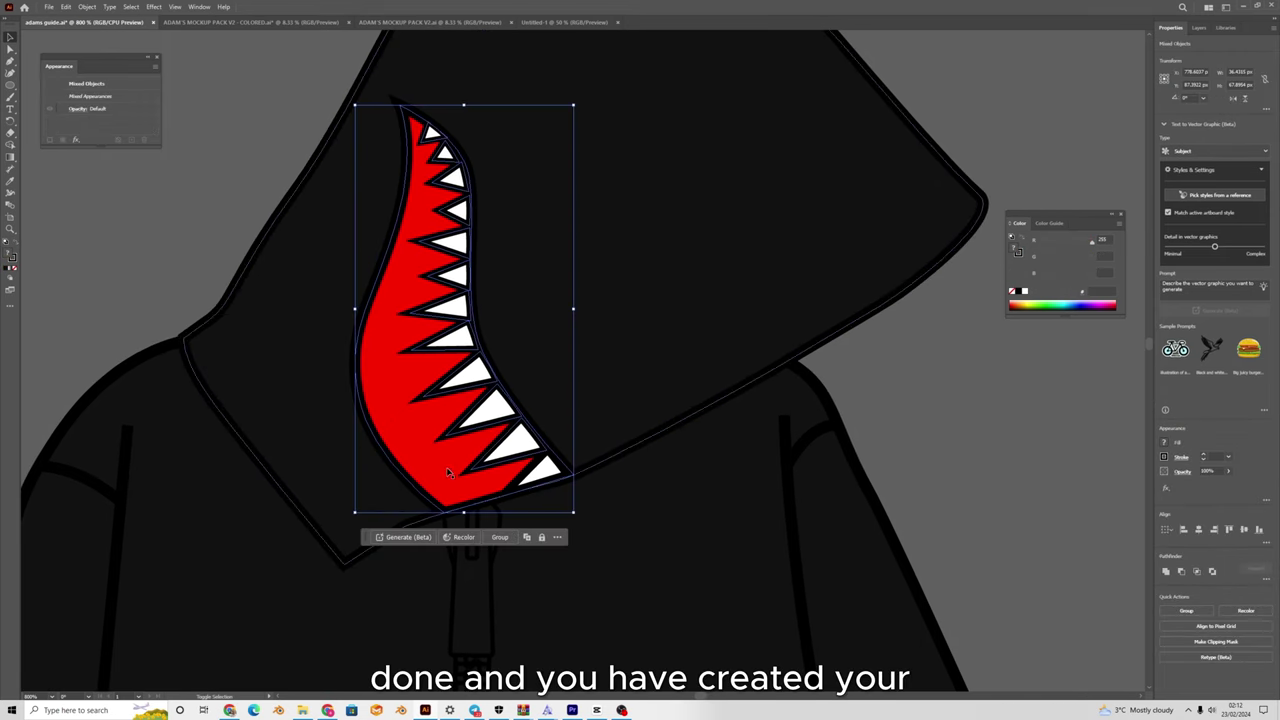
pyautogui.click(154, 217)
pyautogui.scroll(-2, 277, 245)
pyautogui.click(310, 250)
pyautogui.moveTo(371, 315); pyautogui.dragTo(406, 290)
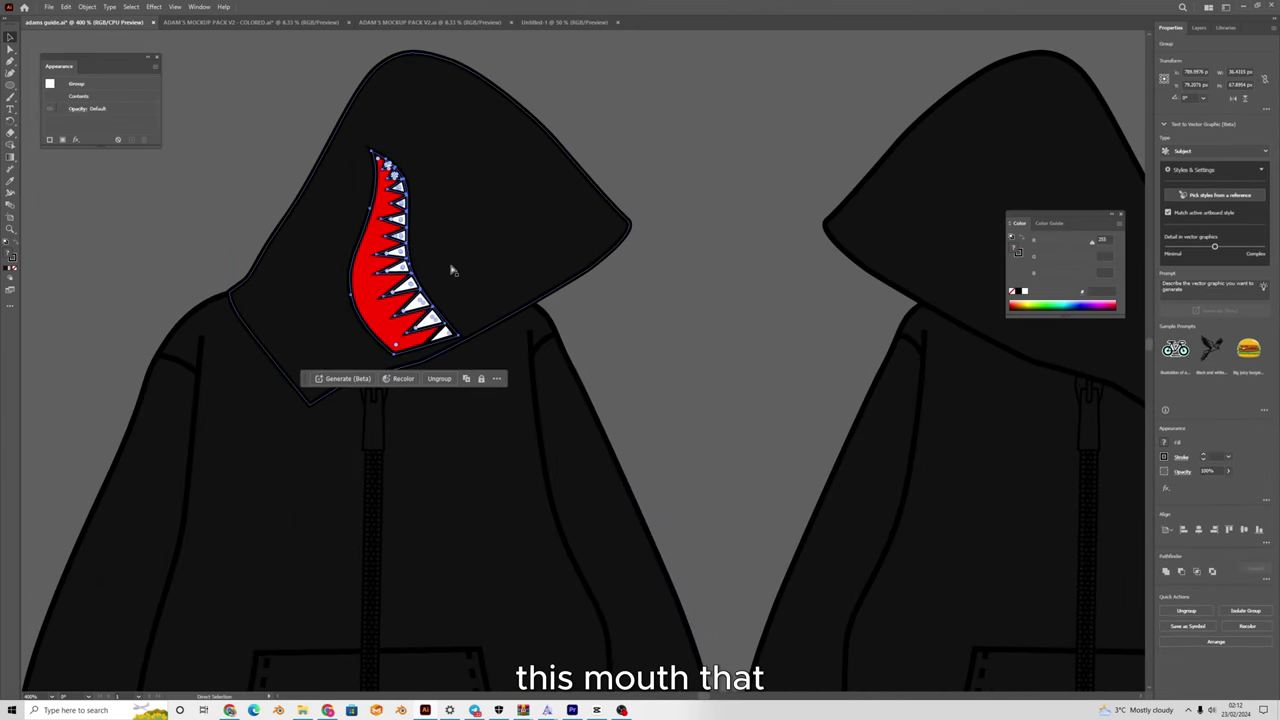
pyautogui.hotkey('ctrl', 'z')
# Duplicate the mouth group onto the second hoodie's hood and reflect the copy across the vertical axis.
pyautogui.moveTo(657, 120); pyautogui.dragTo(454, 228)
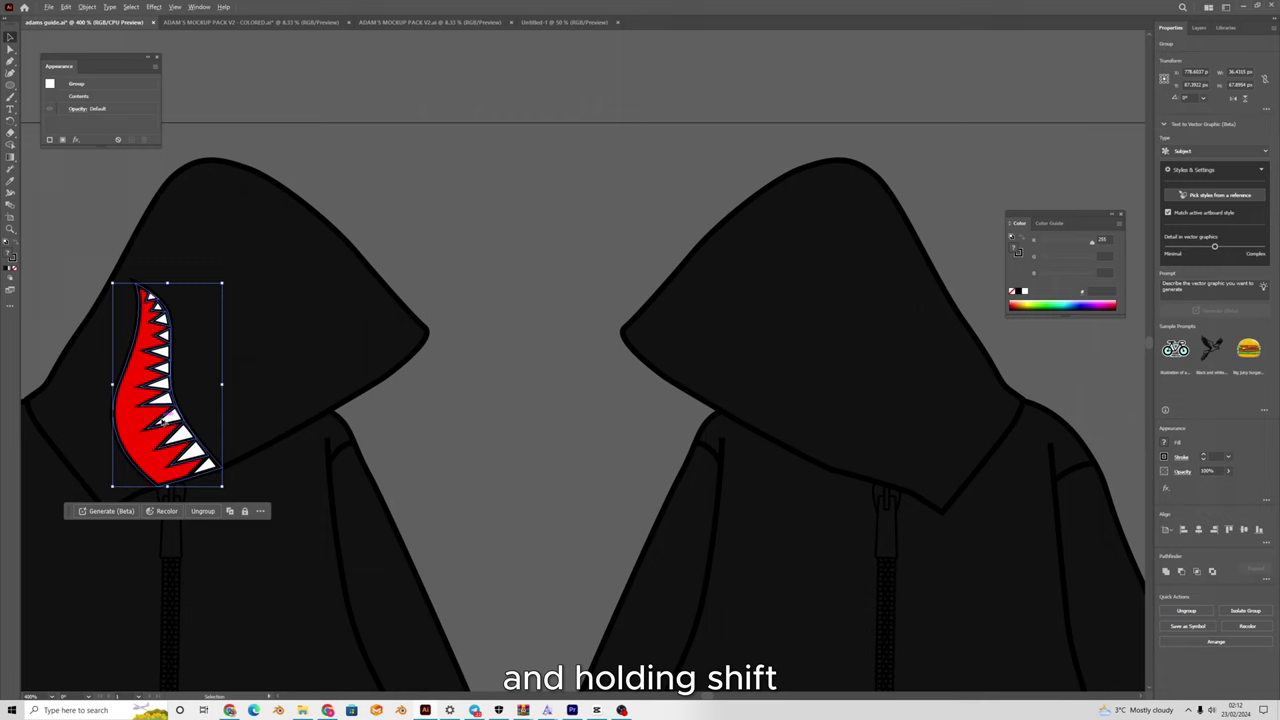
pyautogui.moveTo(165, 420); pyautogui.dragTo(871, 426)
pyautogui.rightClick(872, 430)
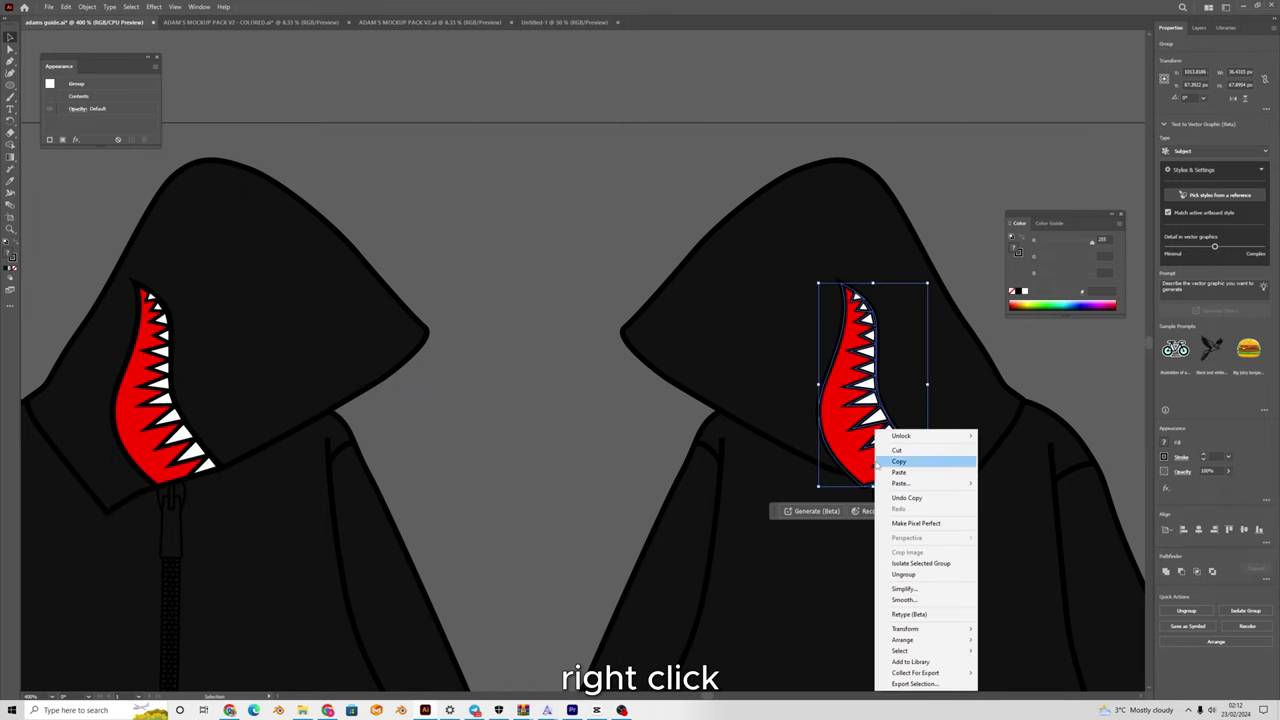
pyautogui.moveTo(908, 630)
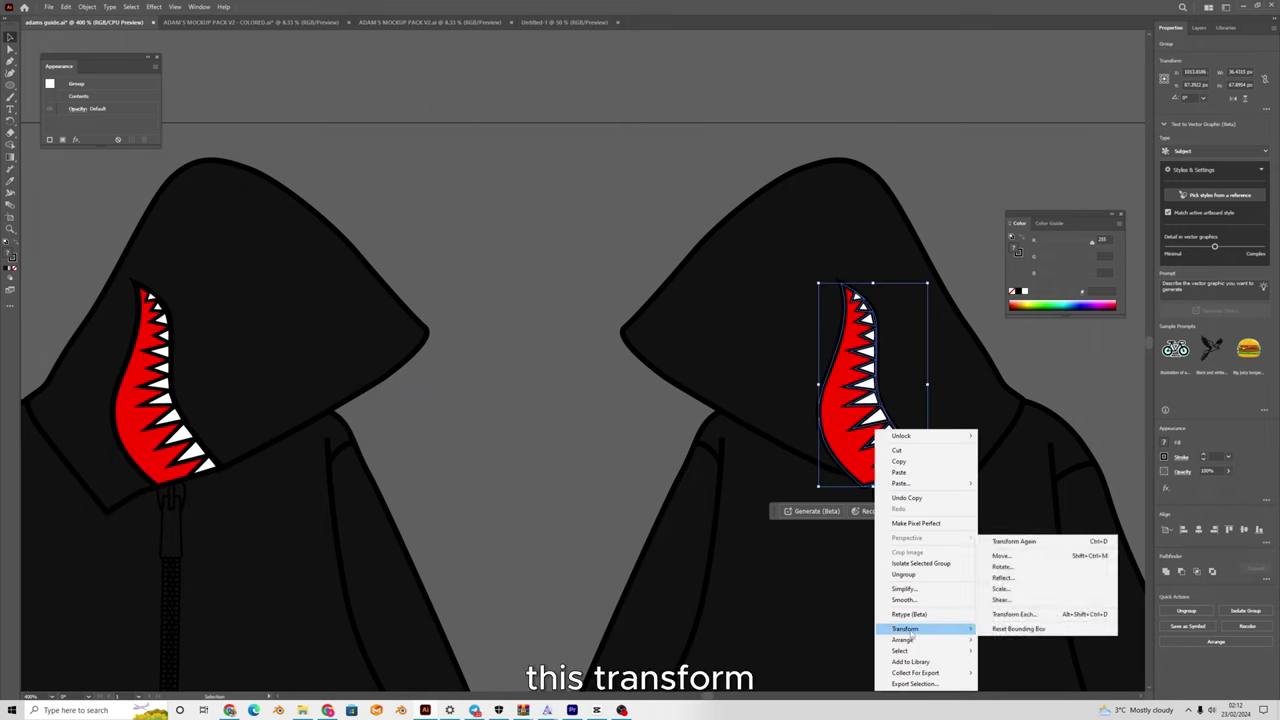
pyautogui.click(1002, 577)
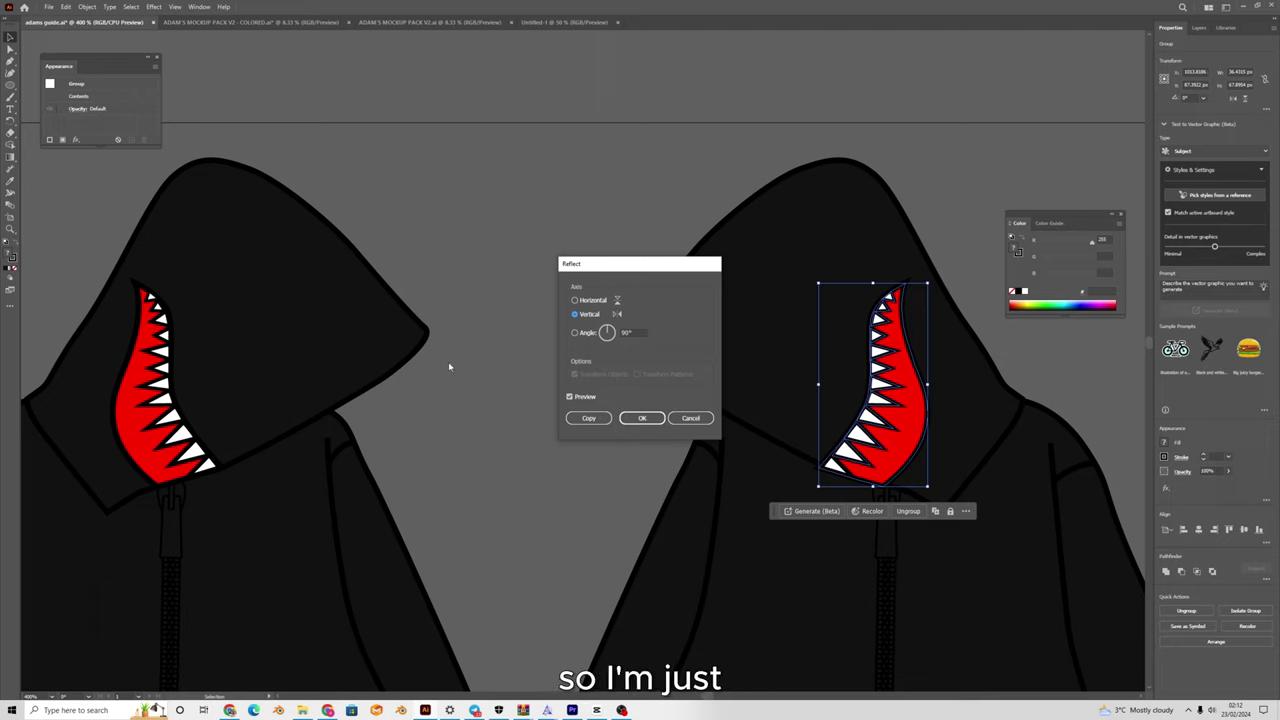
pyautogui.click(650, 420)
# Shift the mirrored mouth so its lower end lines up with the second hood's edge, leaving it deselected.
pyautogui.moveTo(544, 331); pyautogui.dragTo(580, 330)
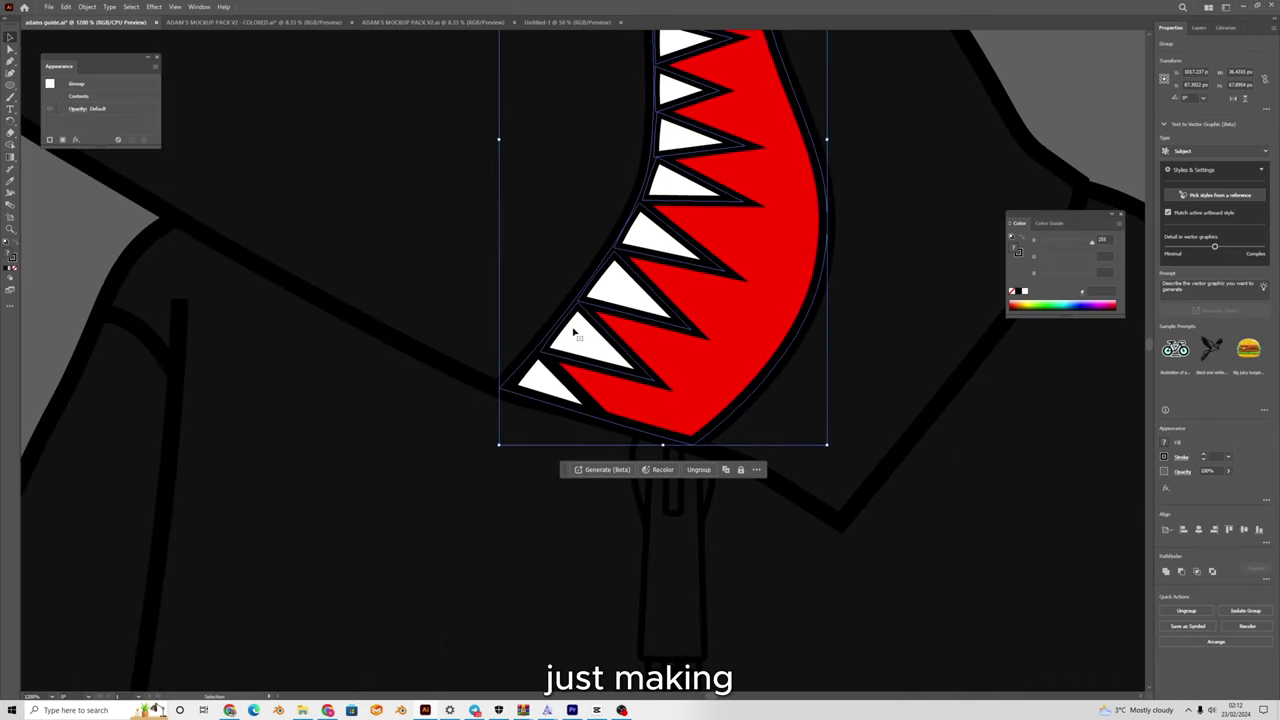
pyautogui.scroll(-5, 580, 330)
pyautogui.click(670, 228)
# Examine the black hoodie pair with its mouth design and look over the remaining garments and loose logos.
pyautogui.scroll(-4, 695, 255)
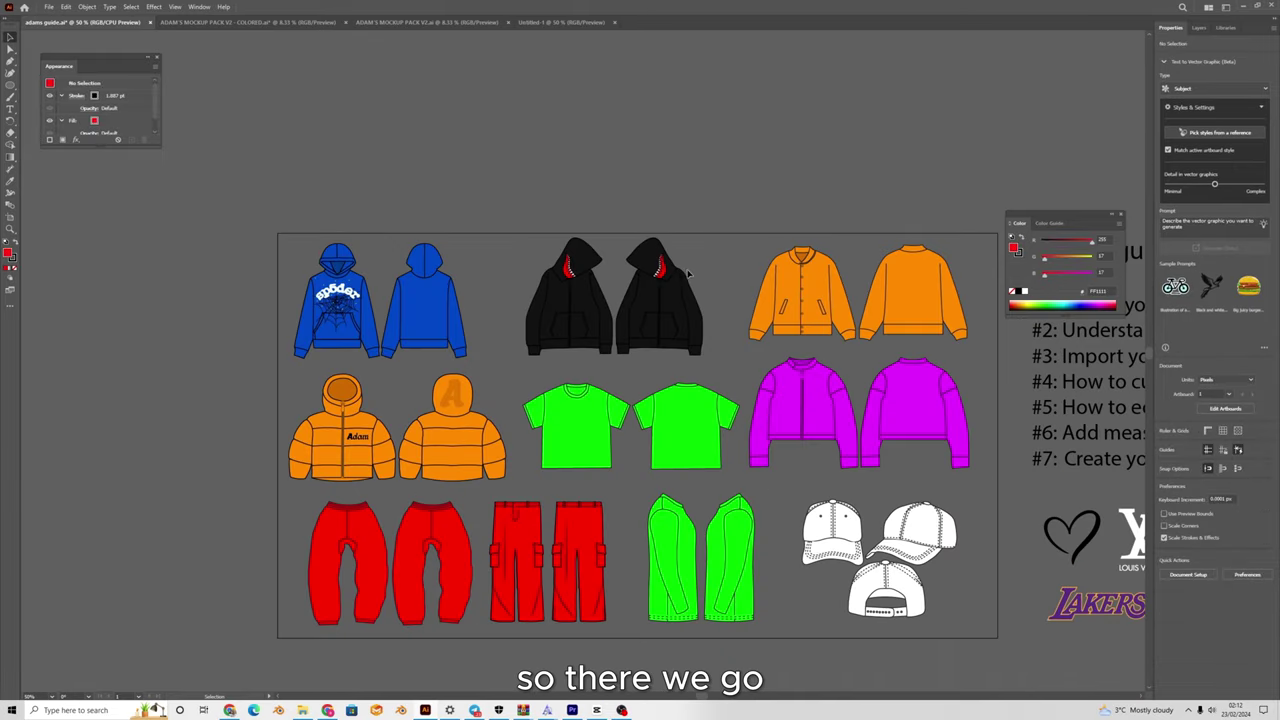
pyautogui.scroll(4, 685, 261)
pyautogui.scroll(-4, 685, 261)
pyautogui.scroll(3, 634, 264)
pyautogui.scroll(-2, 565, 270)
pyautogui.scroll(3, 527, 300)
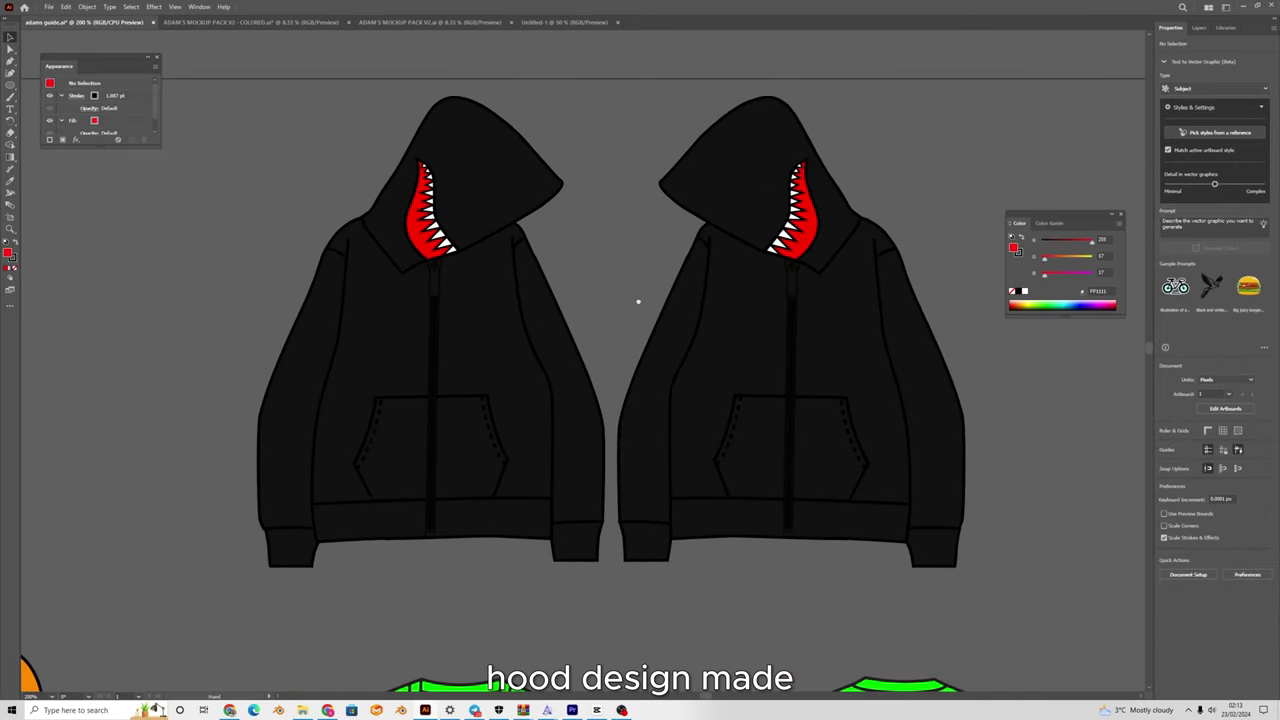
pyautogui.scroll(-4, 635, 300)
pyautogui.scroll(5, 548, 333)
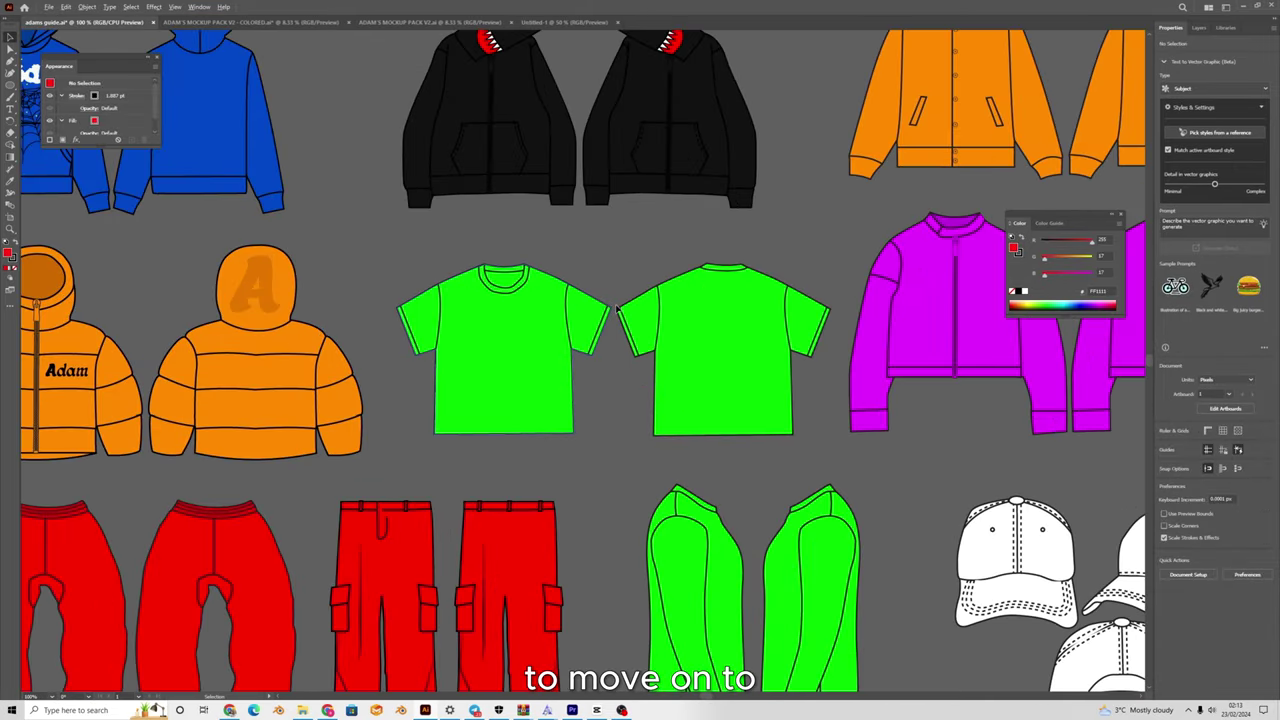
pyautogui.scroll(-4, 571, 308)
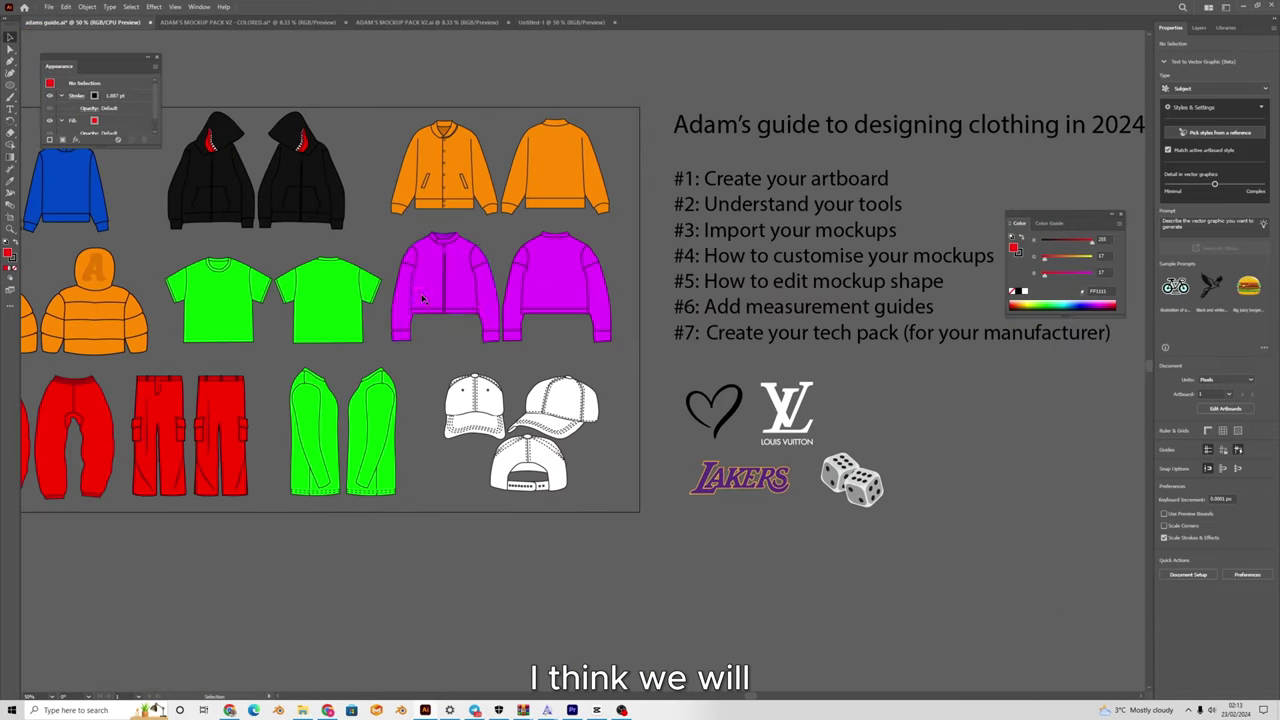
# Bring the dice image onto the artboard near the green T-shirts and recolour both T-shirts white.
pyautogui.moveTo(421, 299); pyautogui.dragTo(568, 307)
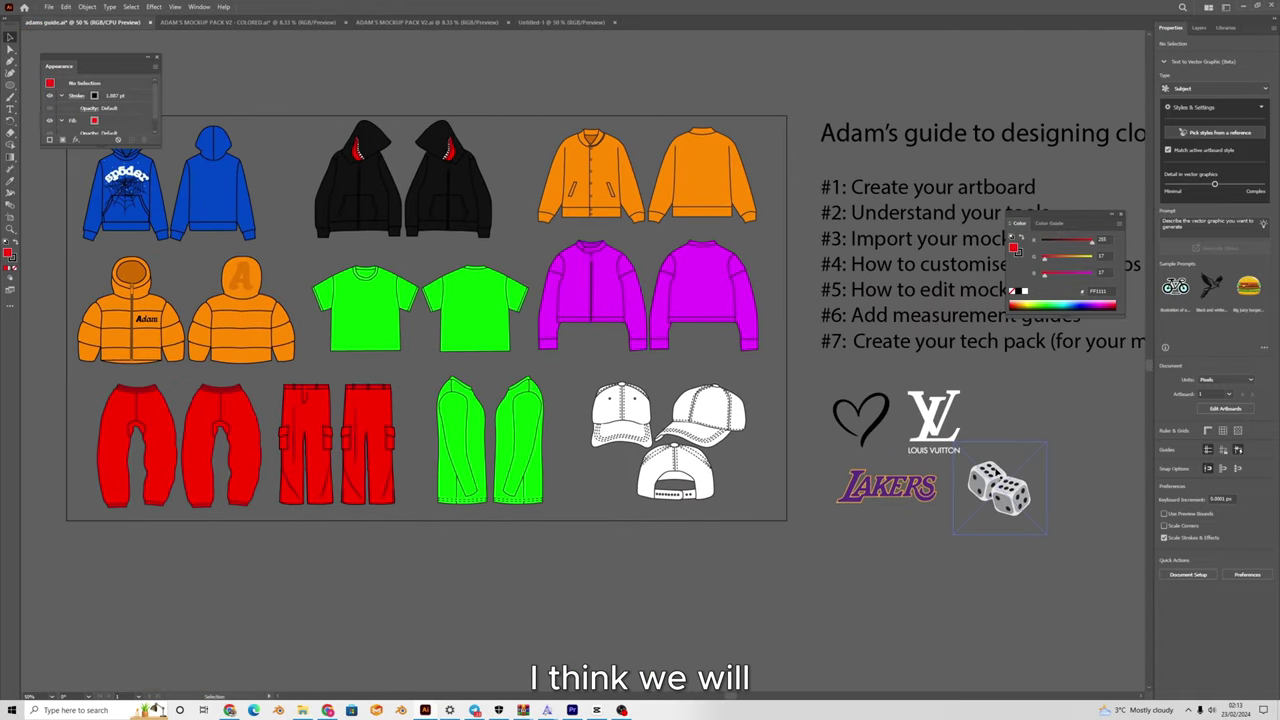
pyautogui.moveTo(994, 487); pyautogui.dragTo(561, 328)
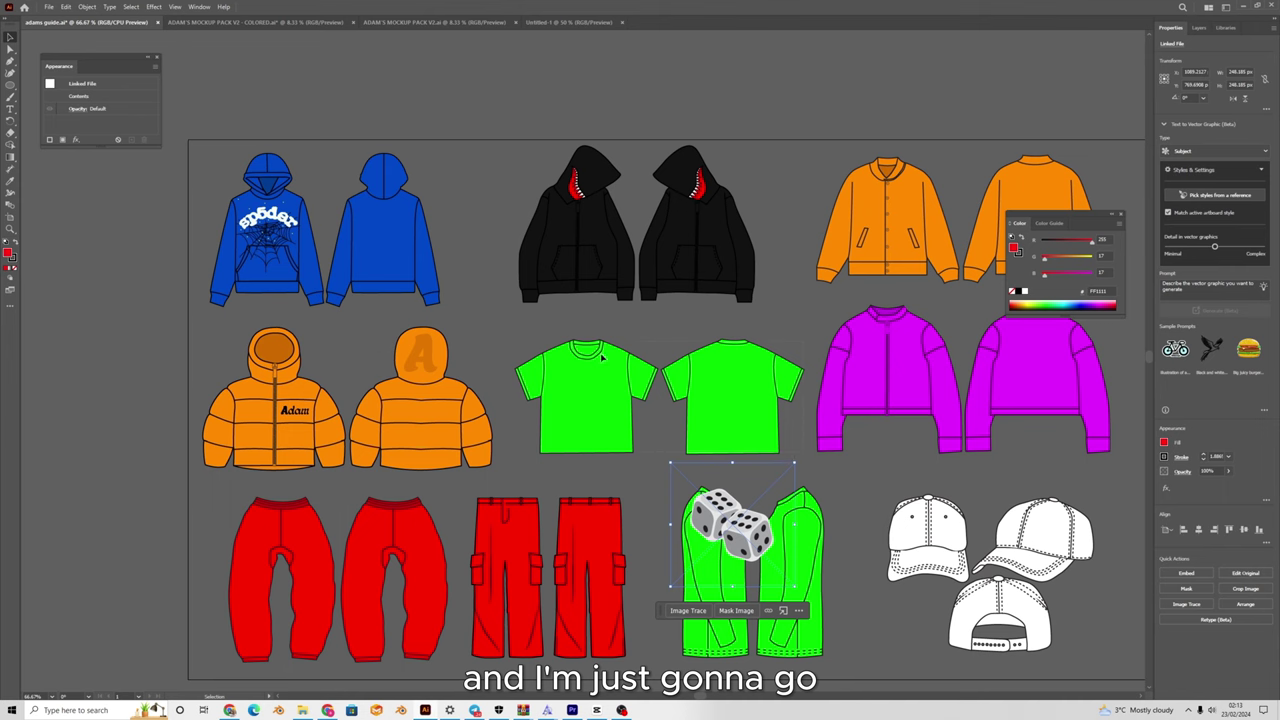
pyautogui.click(610, 344)
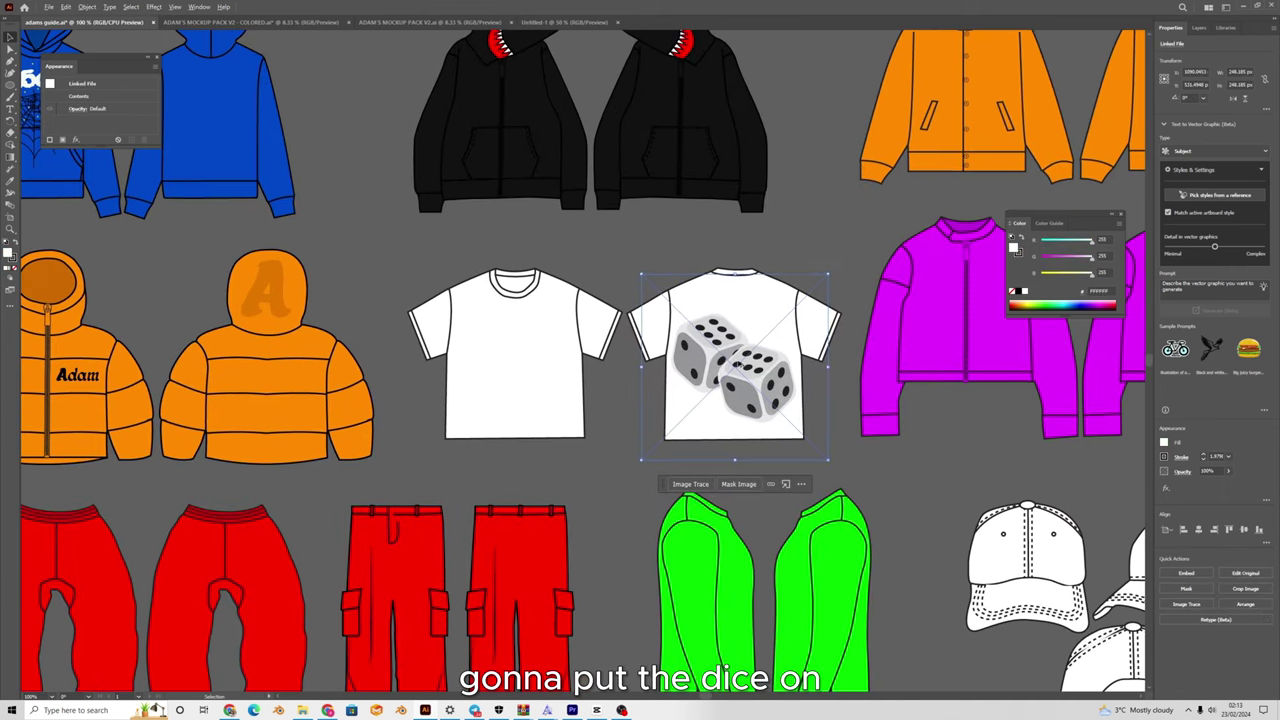
# Scale the dice image to about 231 px wide and position it on the back of the white T-shirt.
pyautogui.scroll(3, 740, 345)
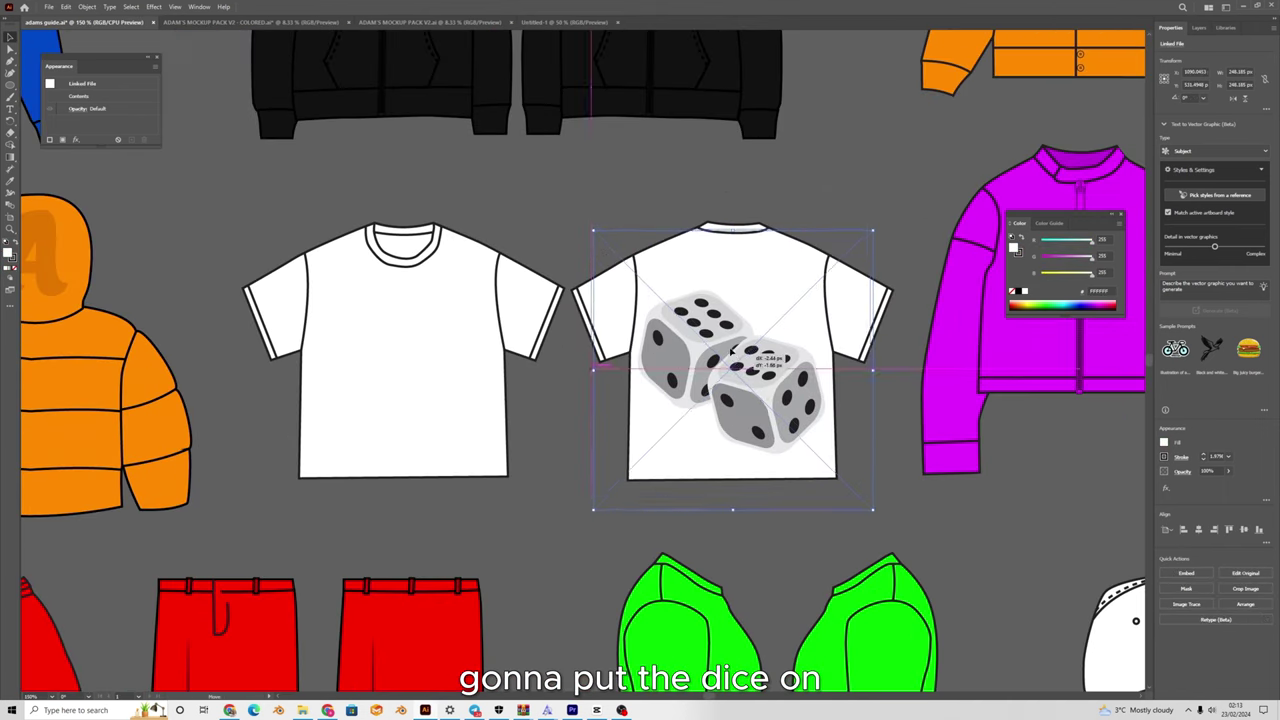
pyautogui.moveTo(738, 338); pyautogui.dragTo(704, 308)
pyautogui.scroll(1, 640, 290)
pyautogui.click(498, 315)
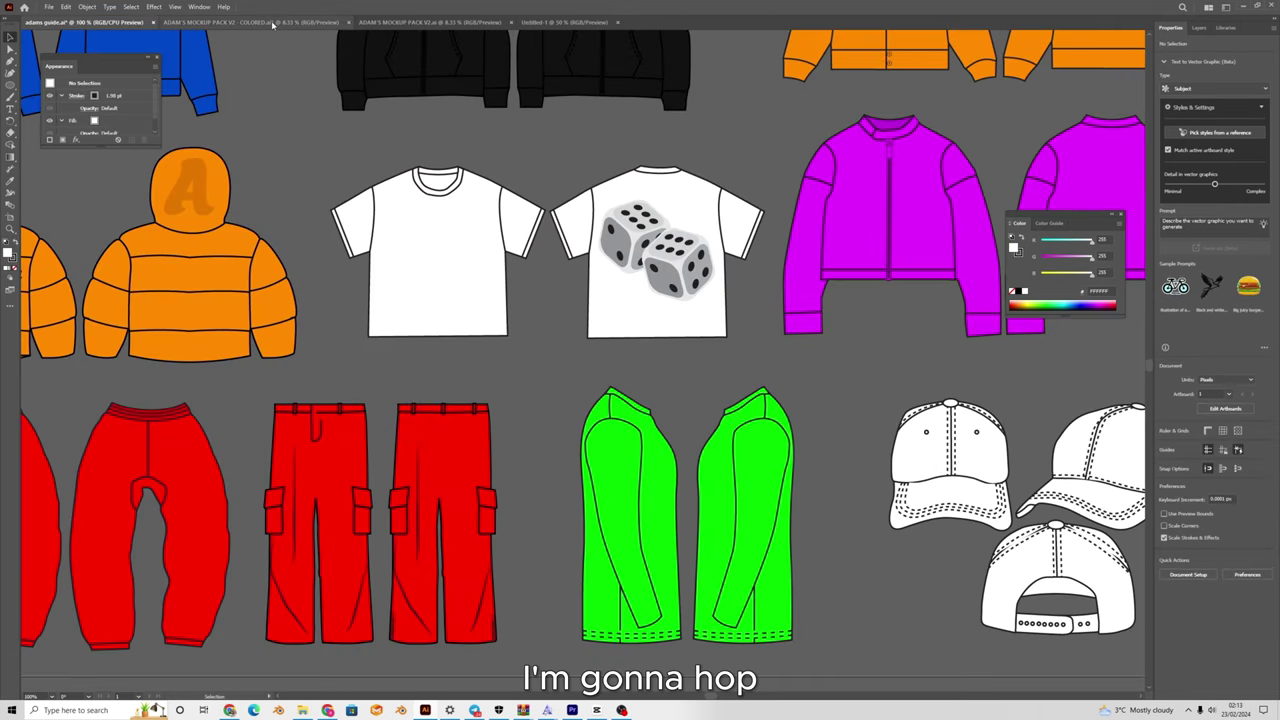
# Switch to the coloured mockup pack document and copy the 5 SIDE POCKET from its modifiers section.
pyautogui.click(272, 22)
pyautogui.scroll(3, 428, 456)
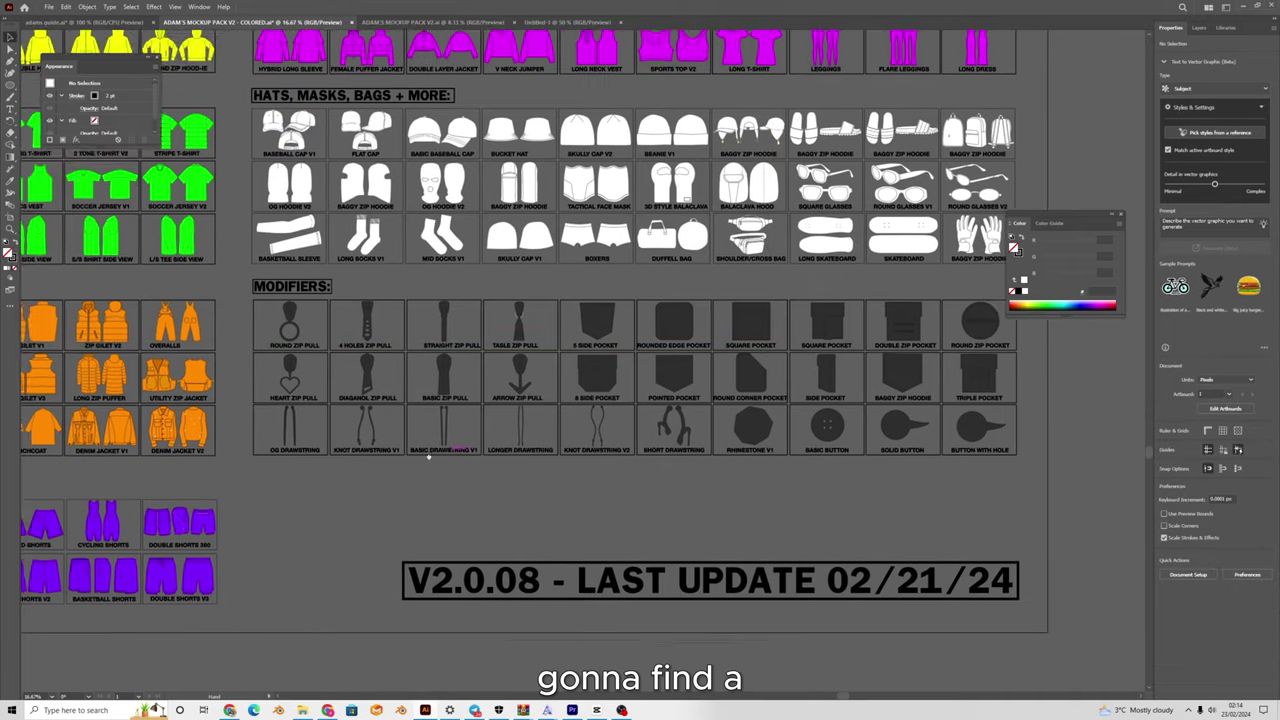
pyautogui.moveTo(429, 456); pyautogui.dragTo(360, 463)
pyautogui.scroll(1, 605, 436)
pyautogui.moveTo(725, 383); pyautogui.dragTo(840, 434)
pyautogui.scroll(4, 542, 357)
pyautogui.moveTo(387, 224); pyautogui.dragTo(490, 310)
pyautogui.hotkey('ctrl', 'c')
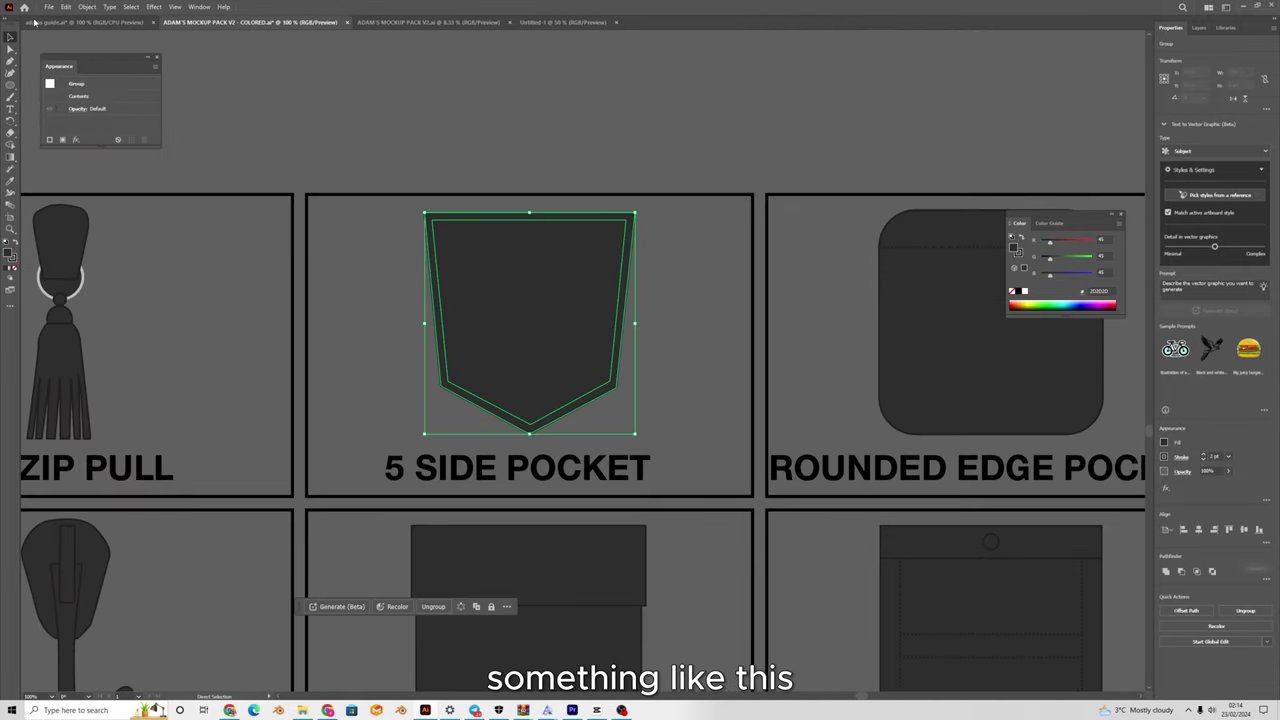
# Paste the pocket into the adams guide document, shrink it onto the front T-shirt's chest and colour it black with white stitching.
pyautogui.click(35, 22)
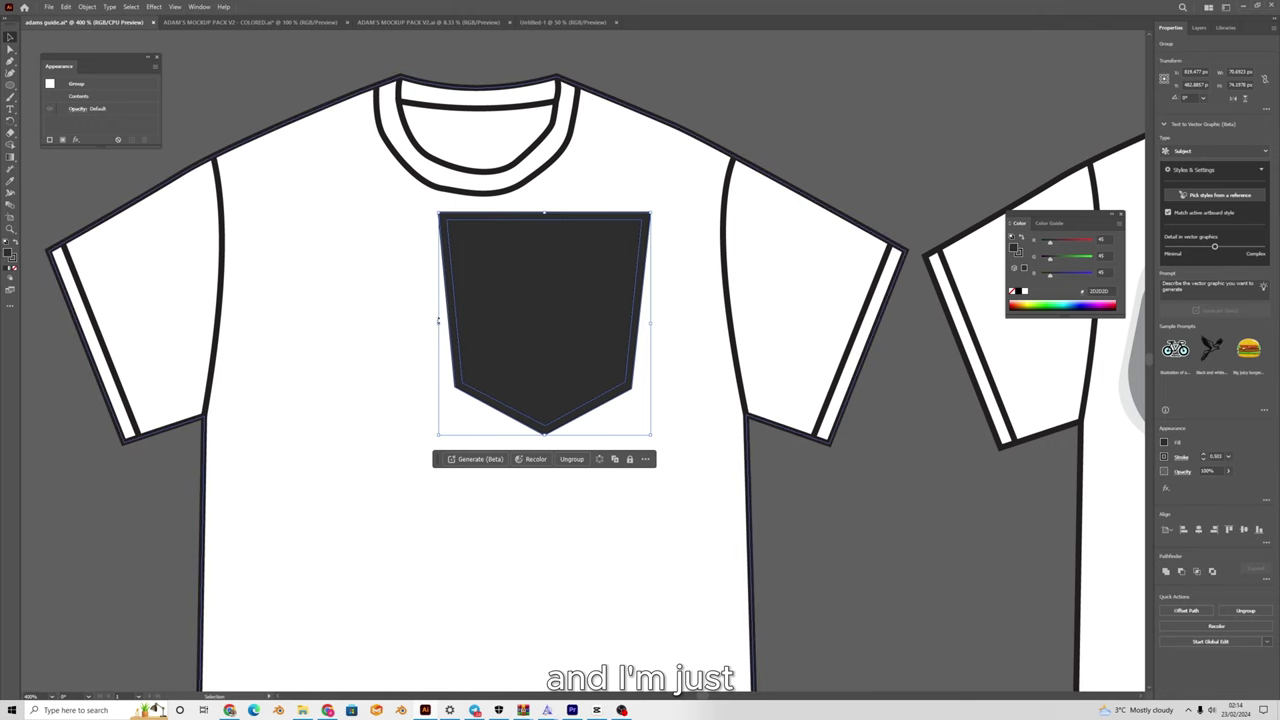
pyautogui.moveTo(556, 306); pyautogui.dragTo(597, 330)
pyautogui.moveTo(588, 319); pyautogui.dragTo(586, 318)
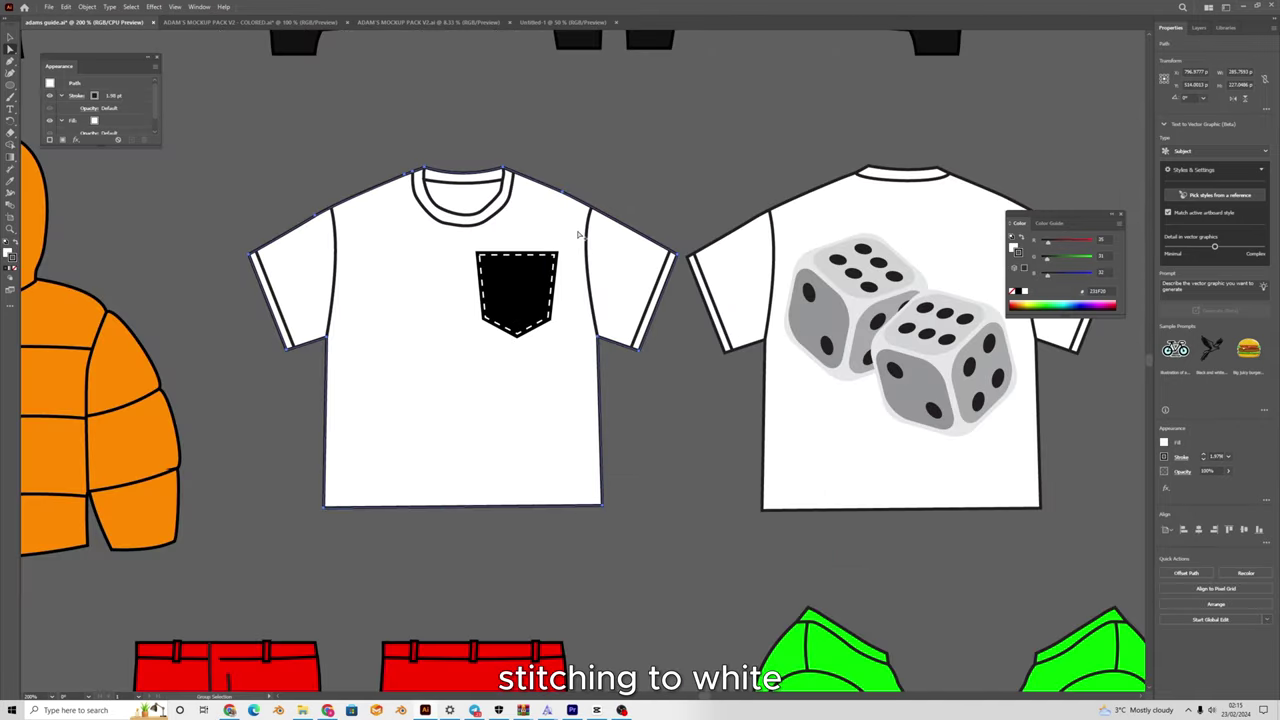
# Duplicate the dice image from the T-shirt's back, shrink it to fit inside the chest pocket and arrange it in front.
pyautogui.scroll(5, 628, 268)
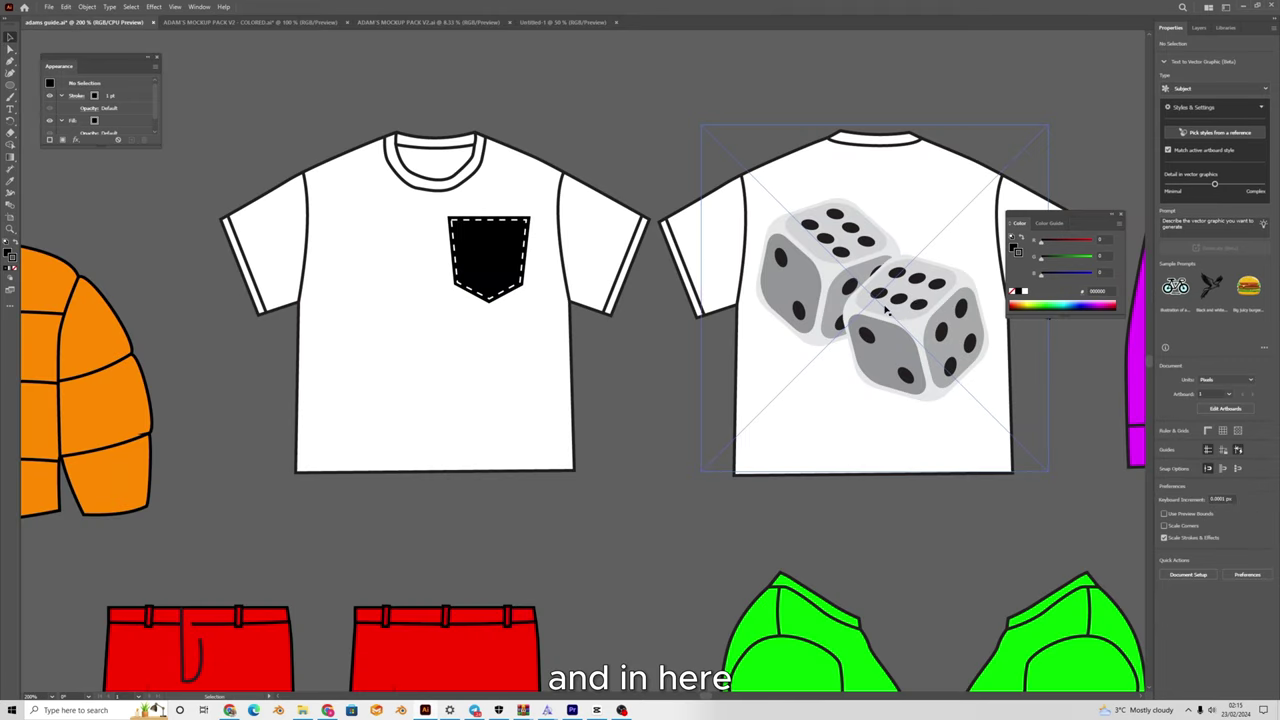
pyautogui.moveTo(910, 297)
pyautogui.mouseDown()
pyautogui.moveTo(543, 243)
pyautogui.moveTo(620, 307)
pyautogui.mouseUp()
pyautogui.moveTo(681, 267); pyautogui.dragTo(457, 267)
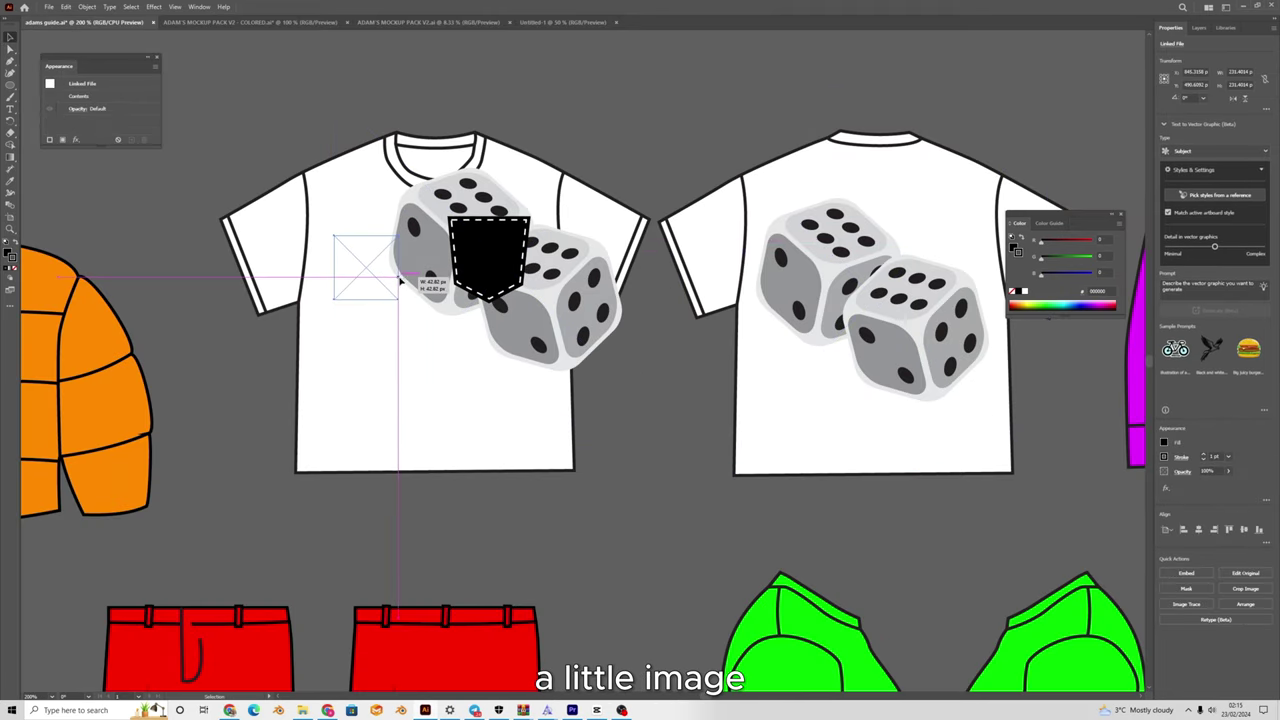
pyautogui.scroll(5, 392, 268)
pyautogui.rightClick(394, 271)
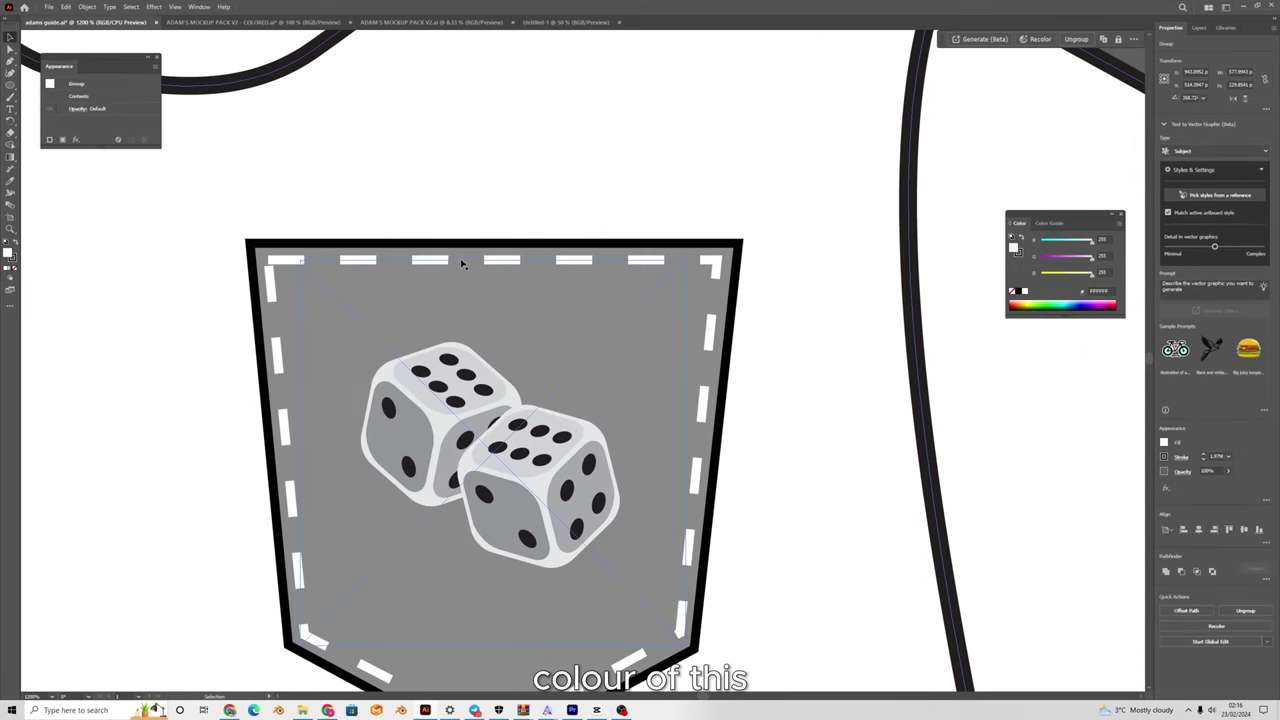
# Recolour the chest pocket behind the small dice with a dark grey fill.
pyautogui.click(462, 264)
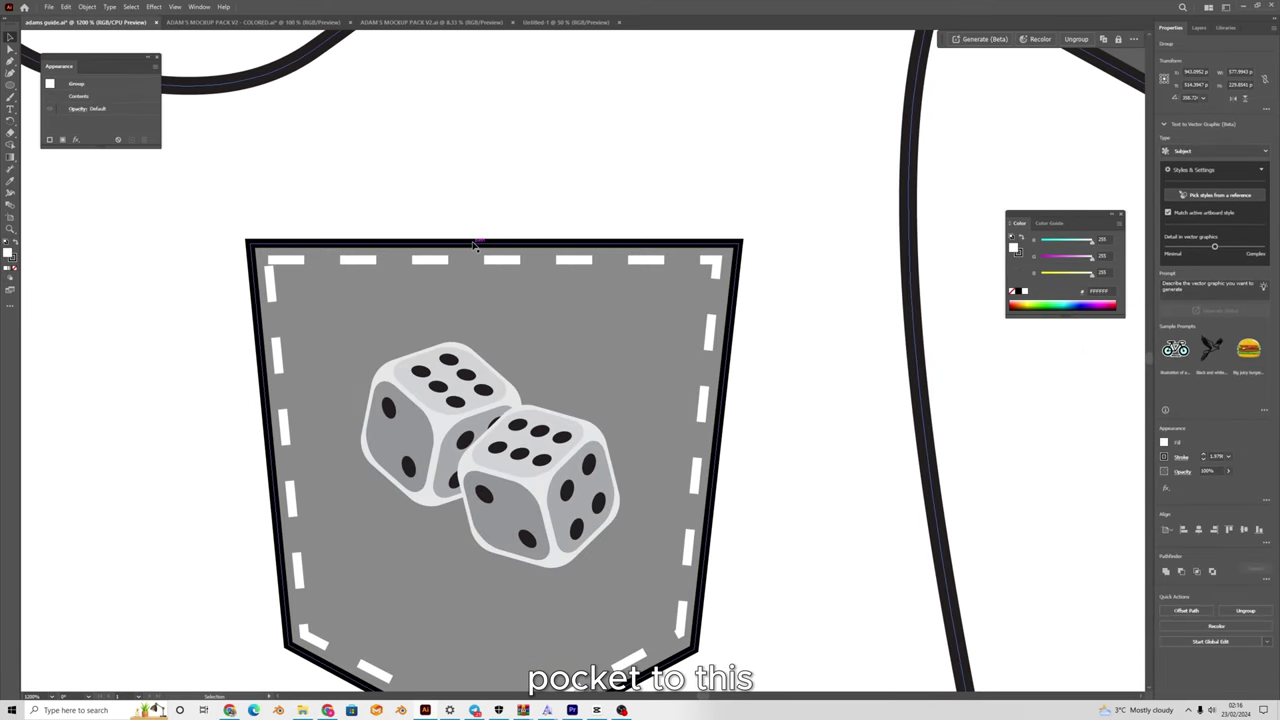
pyautogui.scroll(-1, 384, 322)
pyautogui.doubleClick(8, 253)
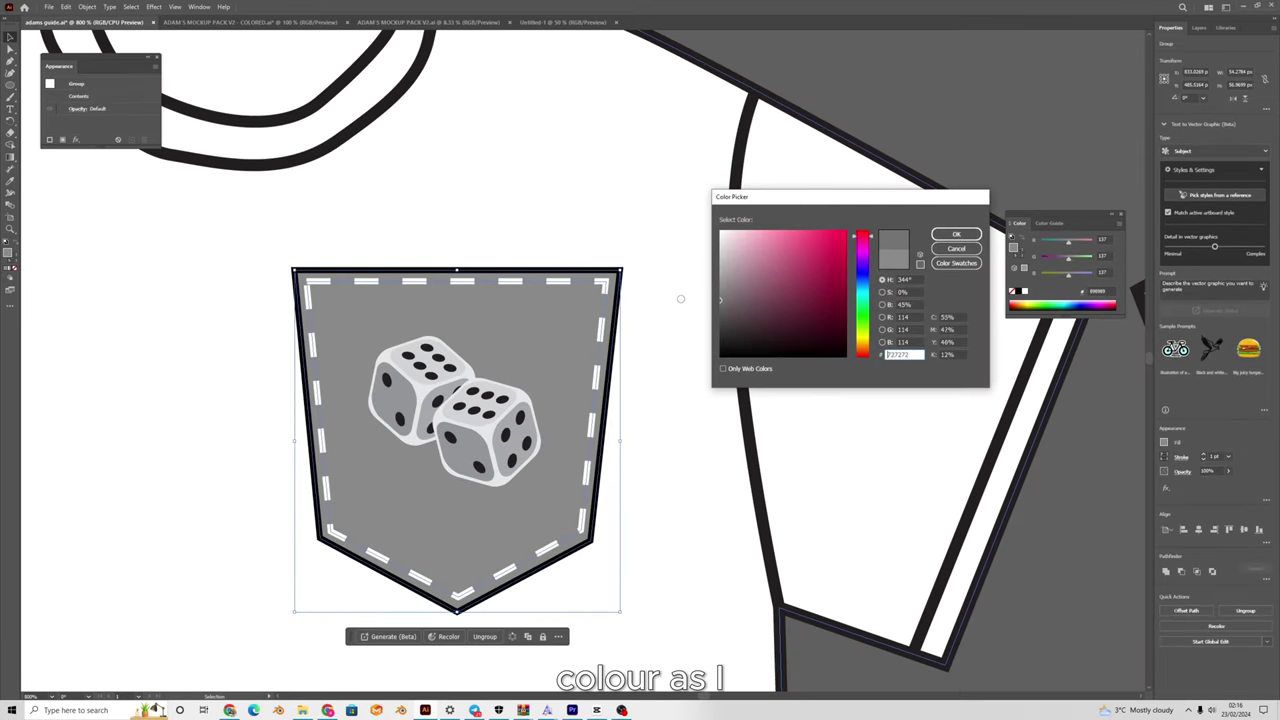
pyautogui.click(953, 236)
pyautogui.click(931, 132)
# Set the dashed stitching on the dark grey chest pocket to white.
pyautogui.scroll(-3, 835, 136)
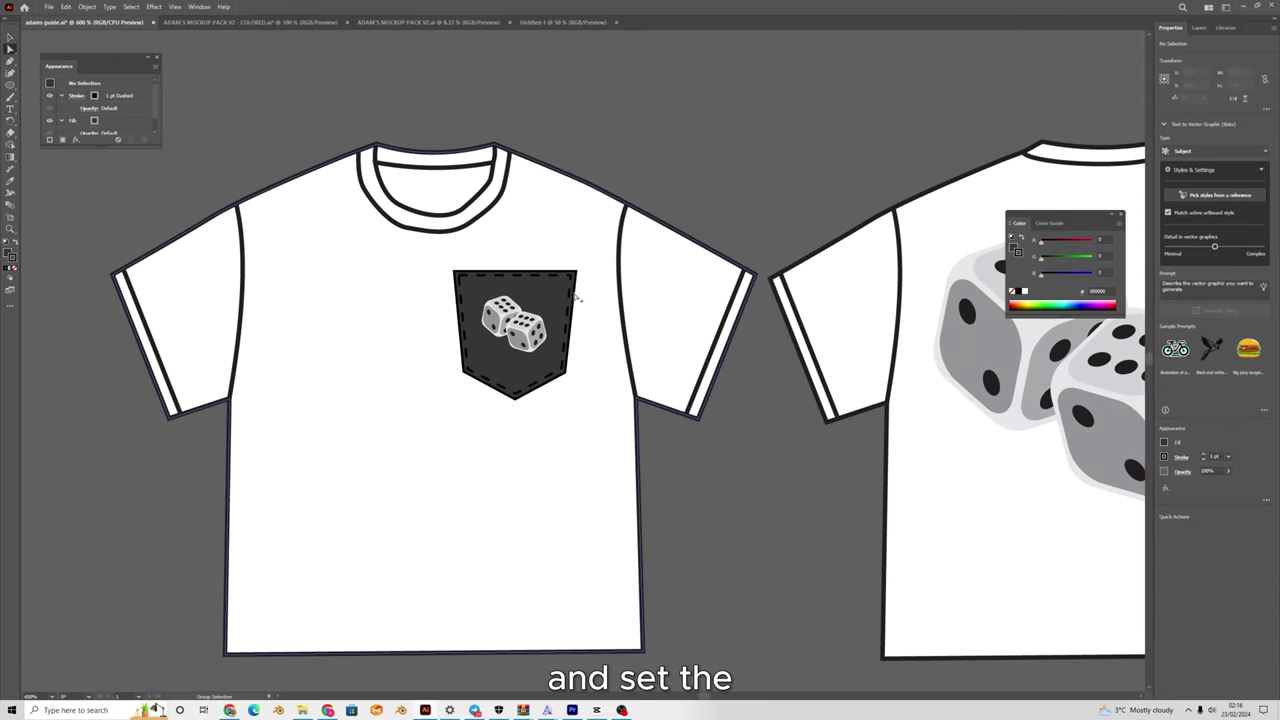
pyautogui.scroll(2, 575, 297)
pyautogui.moveTo(613, 282); pyautogui.dragTo(543, 307)
pyautogui.click(752, 208)
# Check the finished T-shirt front and back among the other garments and bring the red joggers into view.
pyautogui.scroll(-2, 752, 208)
pyautogui.scroll(-2, 752, 231)
pyautogui.scroll(-3, 694, 271)
pyautogui.click(553, 295)
pyautogui.scroll(2, 553, 295)
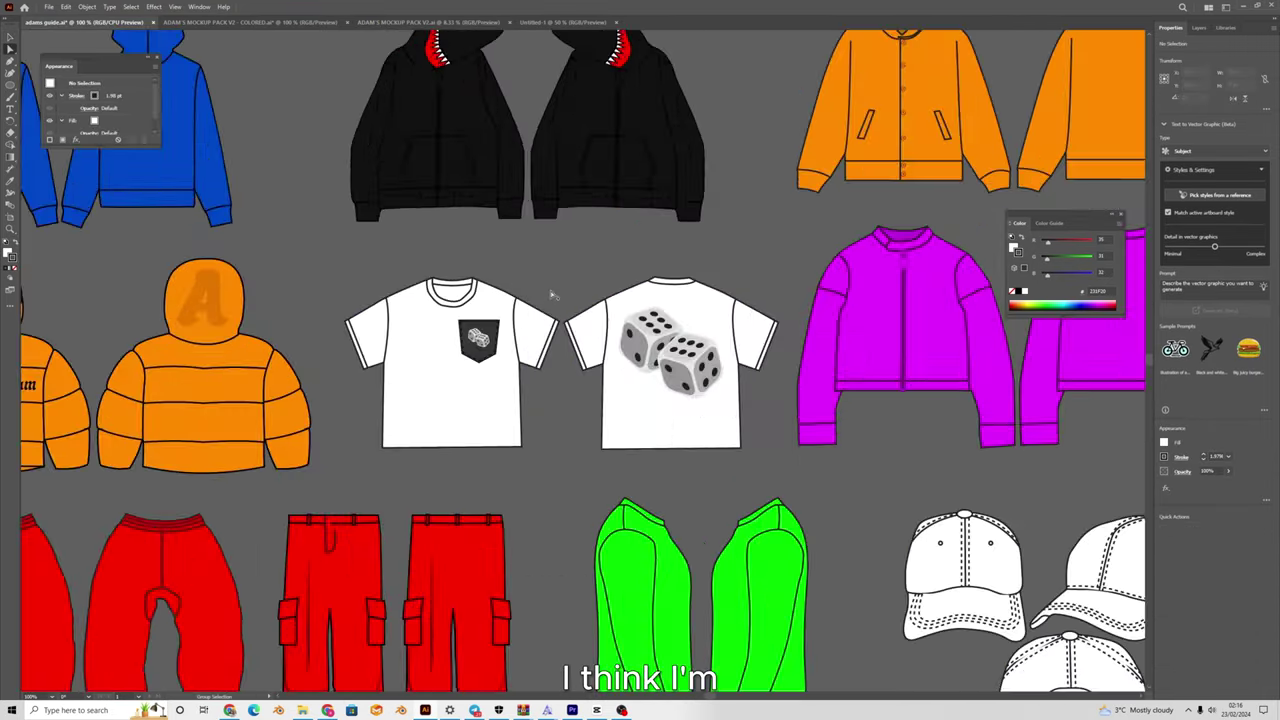
pyautogui.scroll(2, 541, 287)
pyautogui.moveTo(544, 287); pyautogui.dragTo(546, 277)
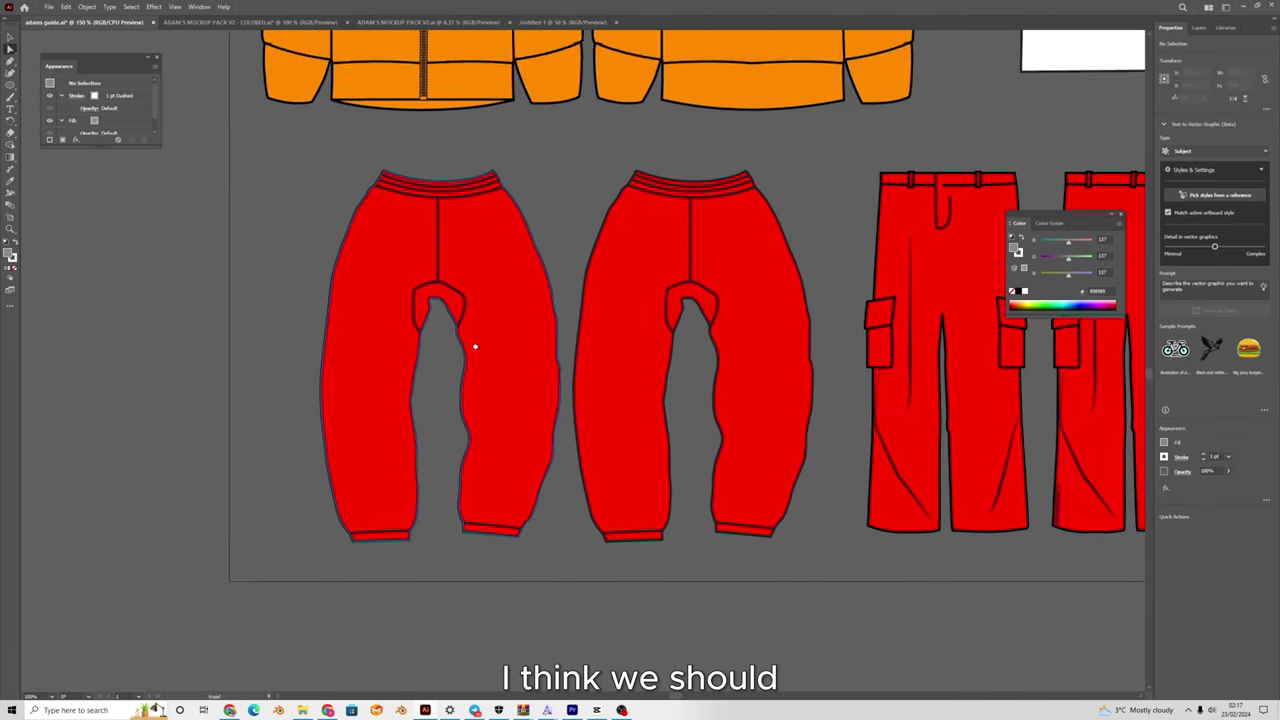
# Add black "adam" lettering in the Alladhina Demo font, rotate it to 270° and shrink it to fit one leg of the front joggers.
pyautogui.moveTo(474, 346); pyautogui.dragTo(428, 280)
pyautogui.scroll(-2, 518, 248)
pyautogui.scroll(-3, 521, 208)
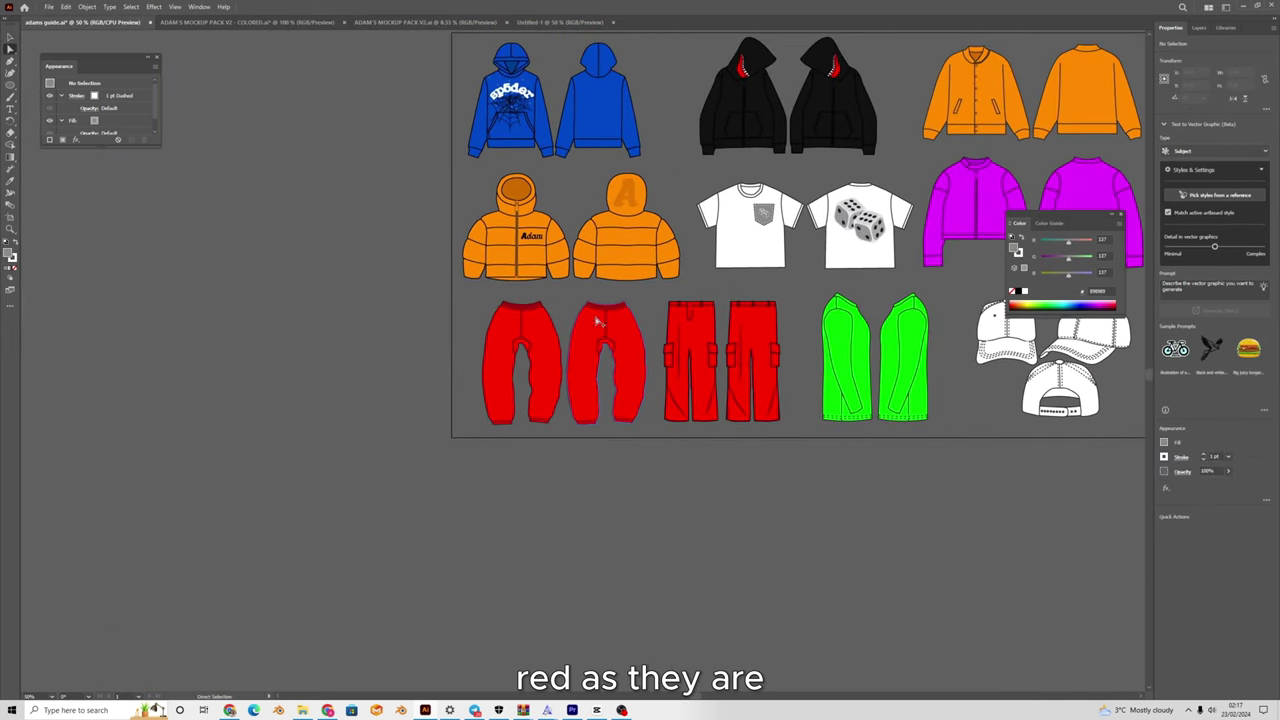
pyautogui.scroll(5, 515, 345)
pyautogui.scroll(-2, 560, 310)
pyautogui.moveTo(577, 280); pyautogui.dragTo(498, 297)
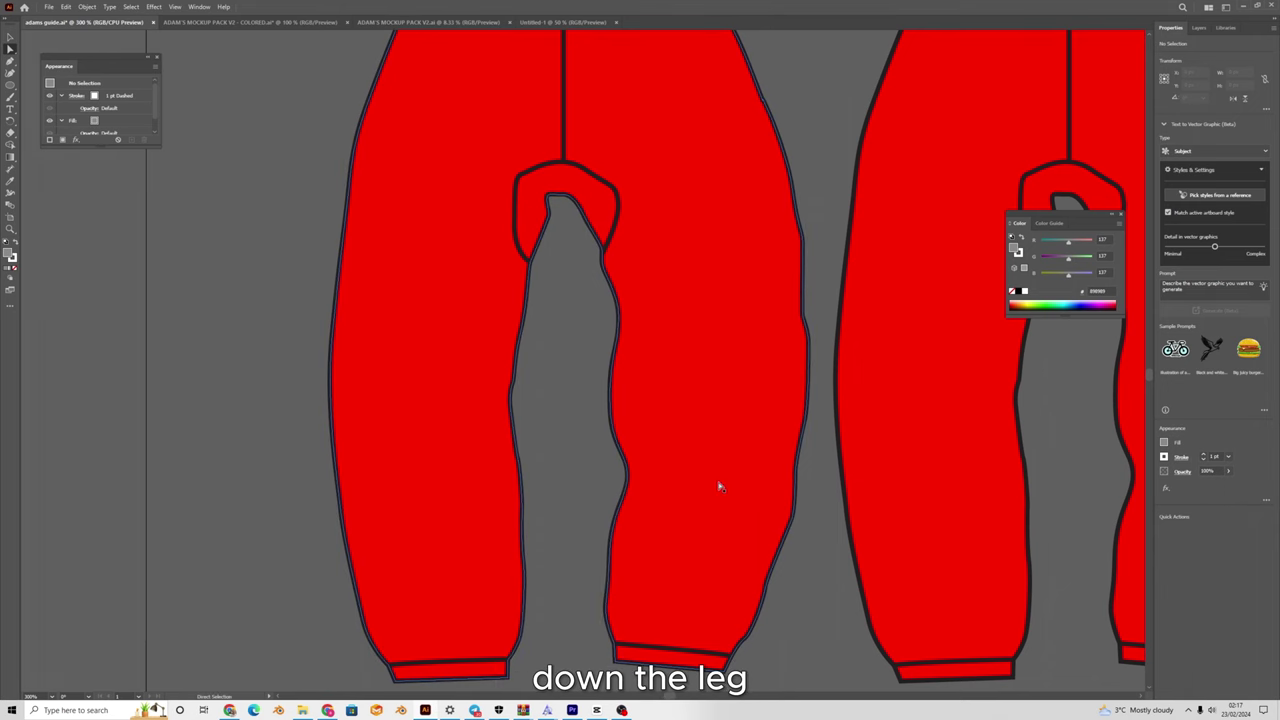
pyautogui.scroll(-2, 718, 487)
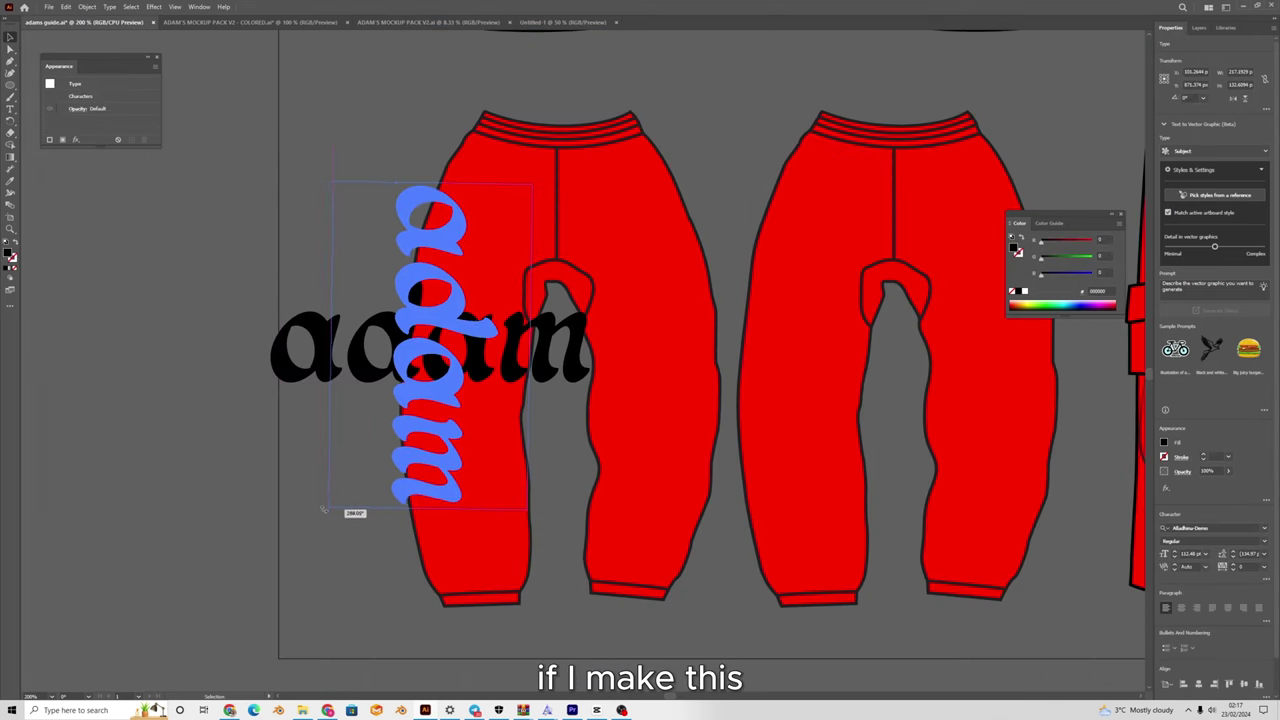
pyautogui.moveTo(354, 514); pyautogui.dragTo(354, 517)
pyautogui.moveTo(442, 386); pyautogui.dragTo(672, 403)
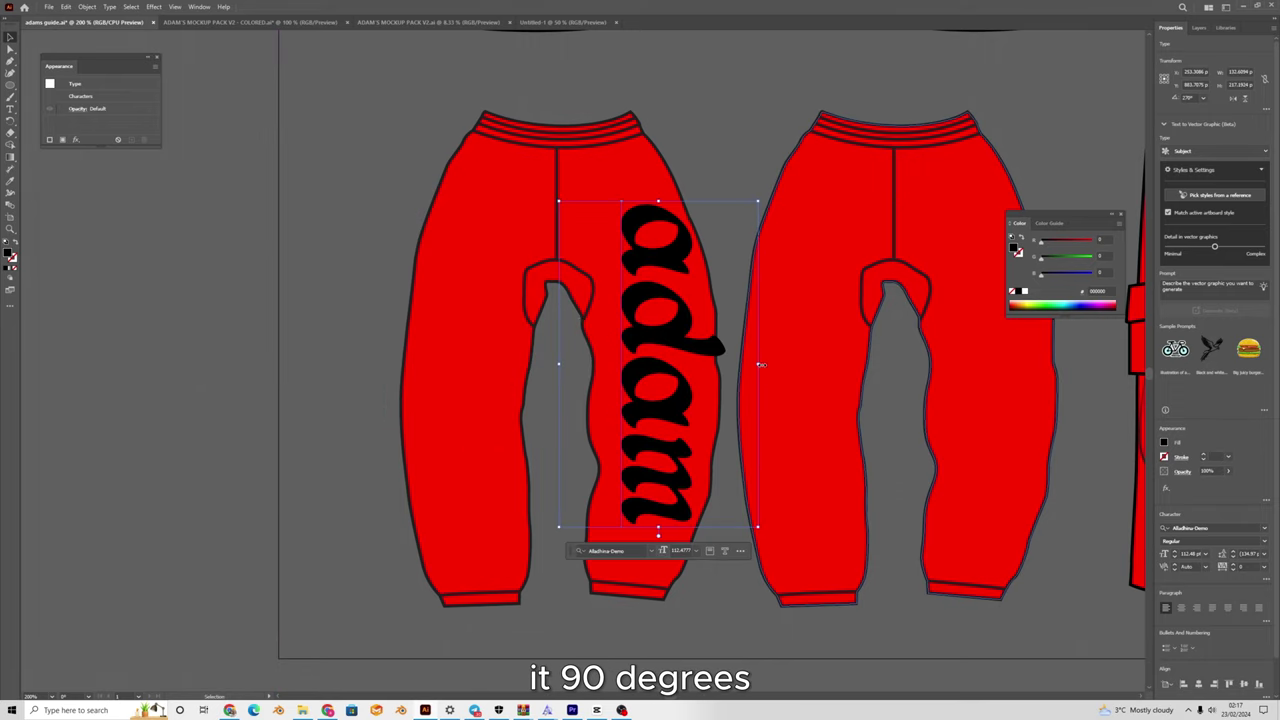
pyautogui.moveTo(761, 364); pyautogui.dragTo(731, 365)
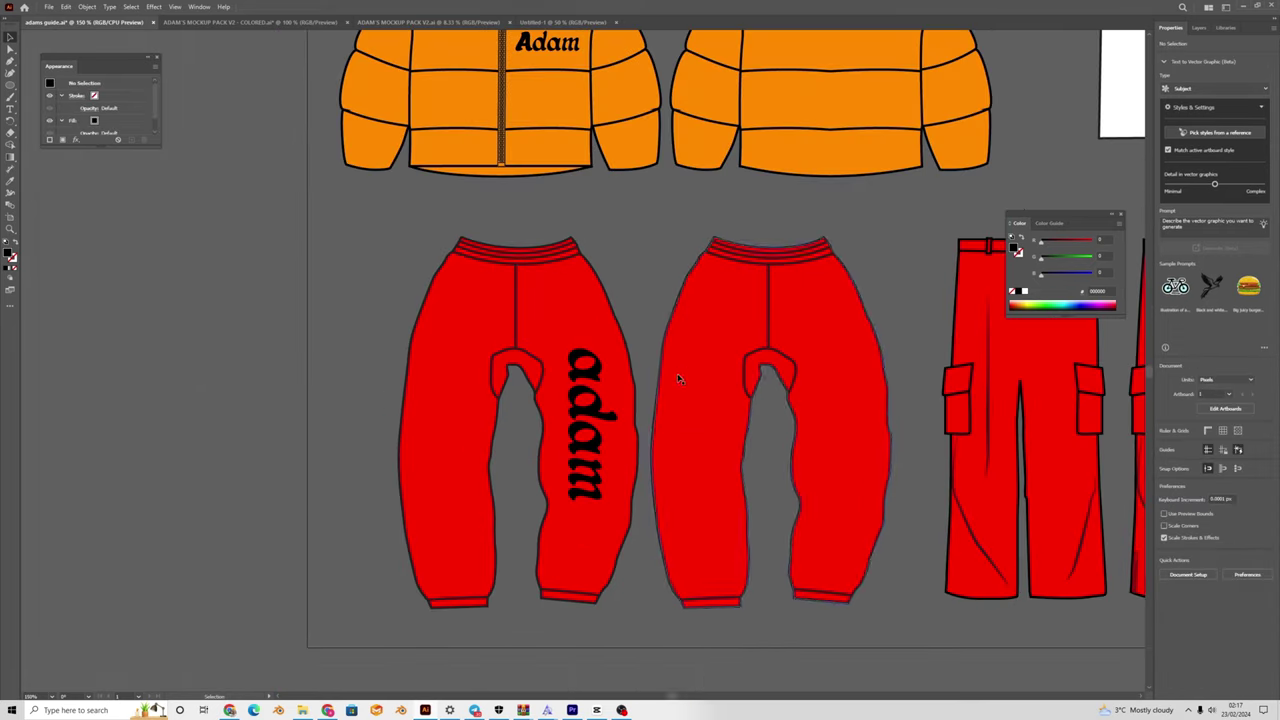
# Examine the sweatpants and other trouser shapes in the coloured mockup pack.
pyautogui.moveTo(728, 377); pyautogui.dragTo(550, 368)
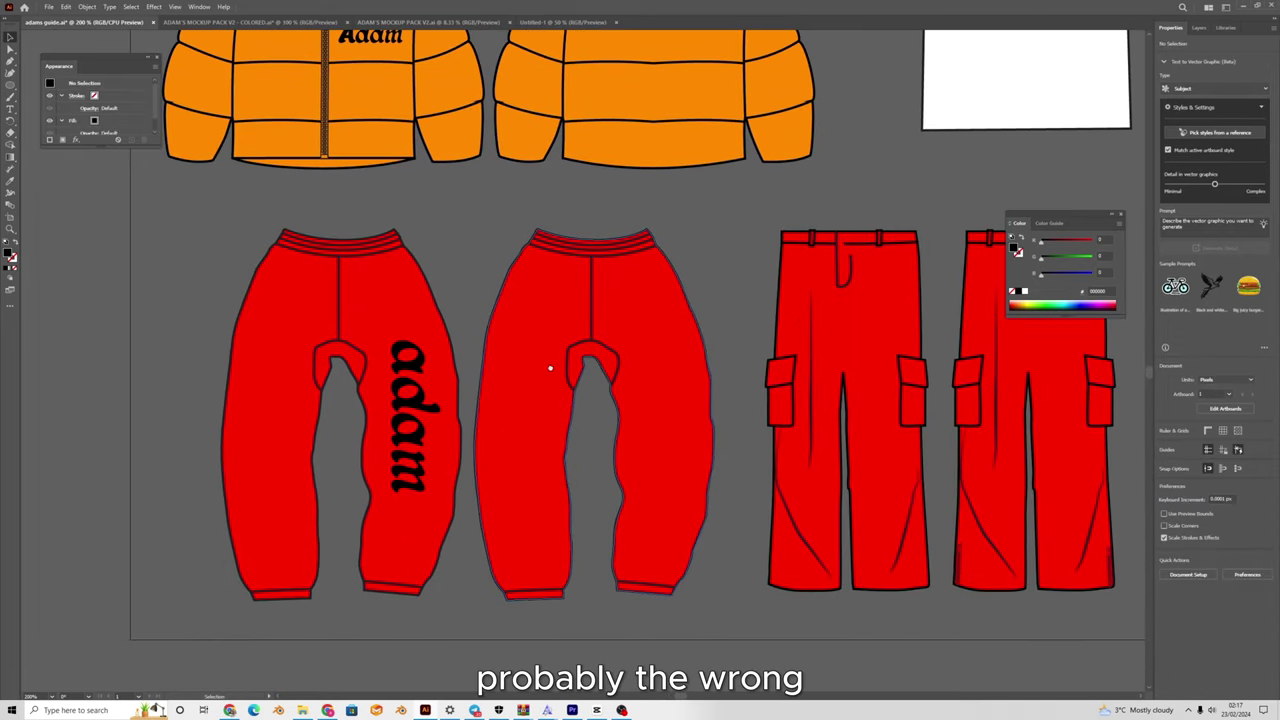
pyautogui.scroll(1, 546, 300)
pyautogui.click(260, 22)
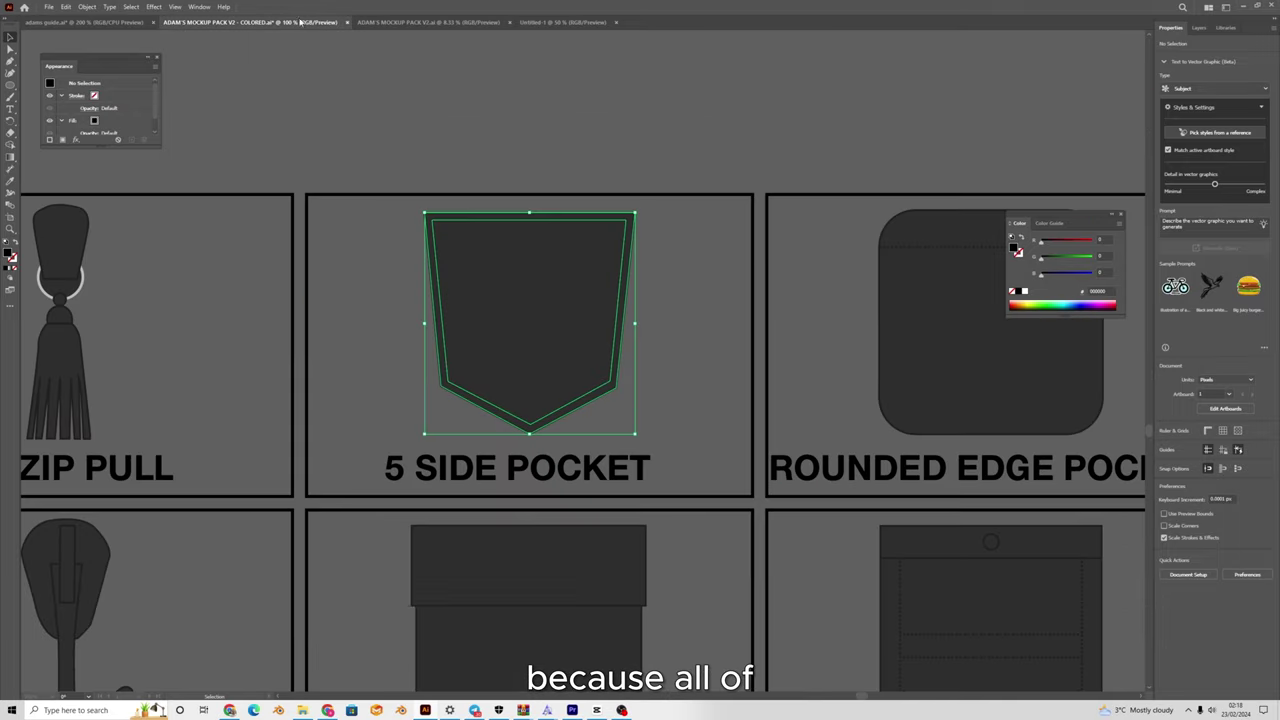
pyautogui.scroll(-5, 729, 195)
pyautogui.moveTo(459, 364); pyautogui.dragTo(543, 668)
pyautogui.scroll(3, 582, 100)
pyautogui.moveTo(582, 100); pyautogui.dragTo(563, 234)
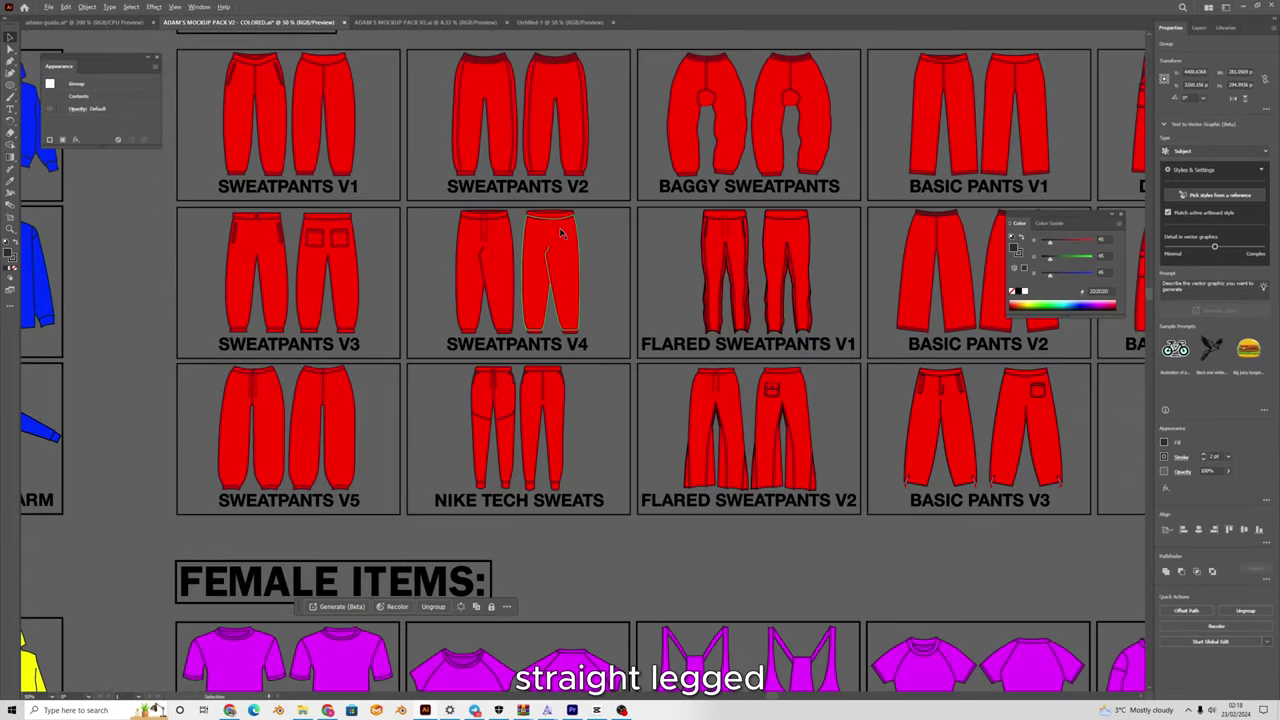
pyautogui.scroll(4, 469, 105)
pyautogui.moveTo(469, 105); pyautogui.dragTo(491, 288)
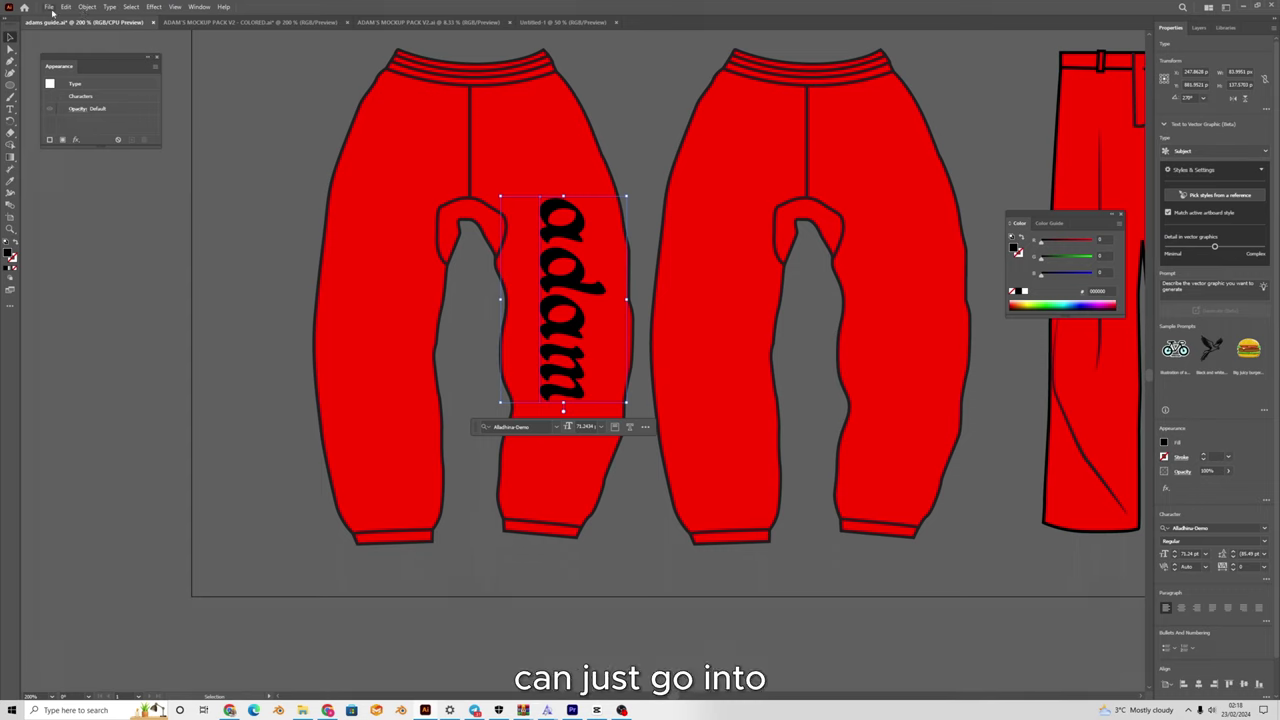
# Warp the vertical joggers text with a vertical Arc effect and a slight negative bend.
pyautogui.click(87, 7)
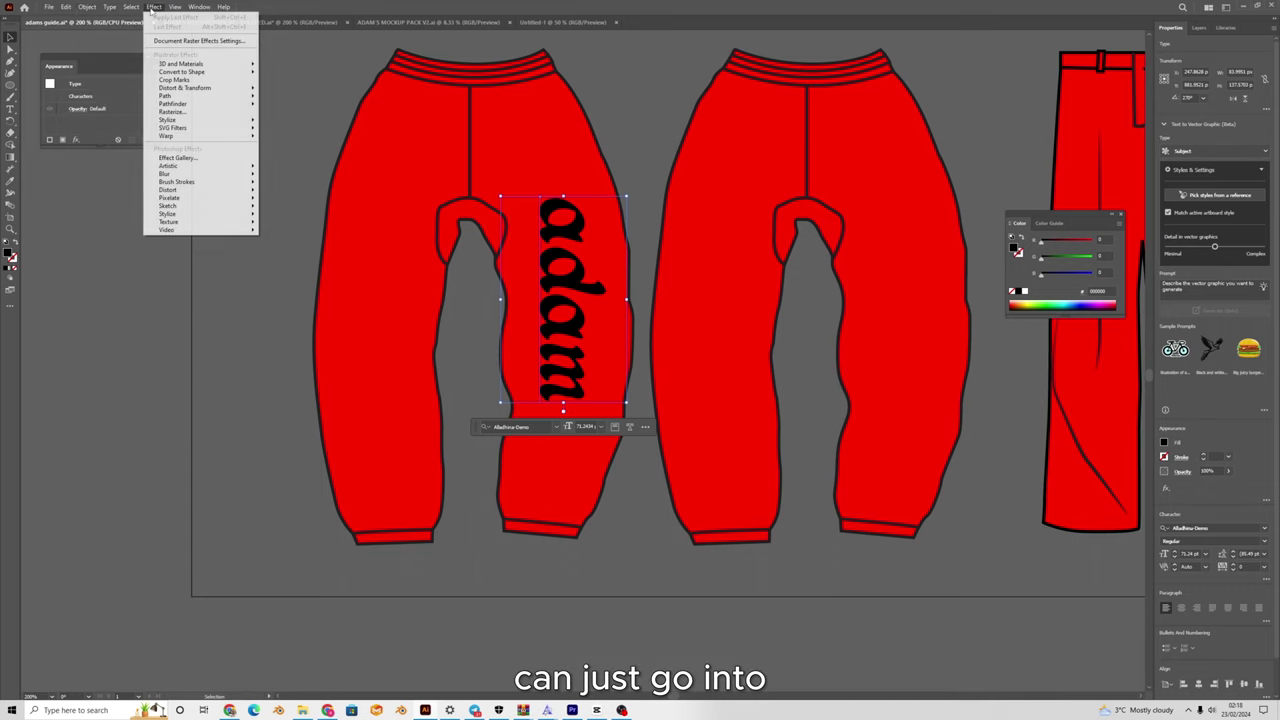
pyautogui.moveTo(153, 8)
pyautogui.moveTo(196, 139)
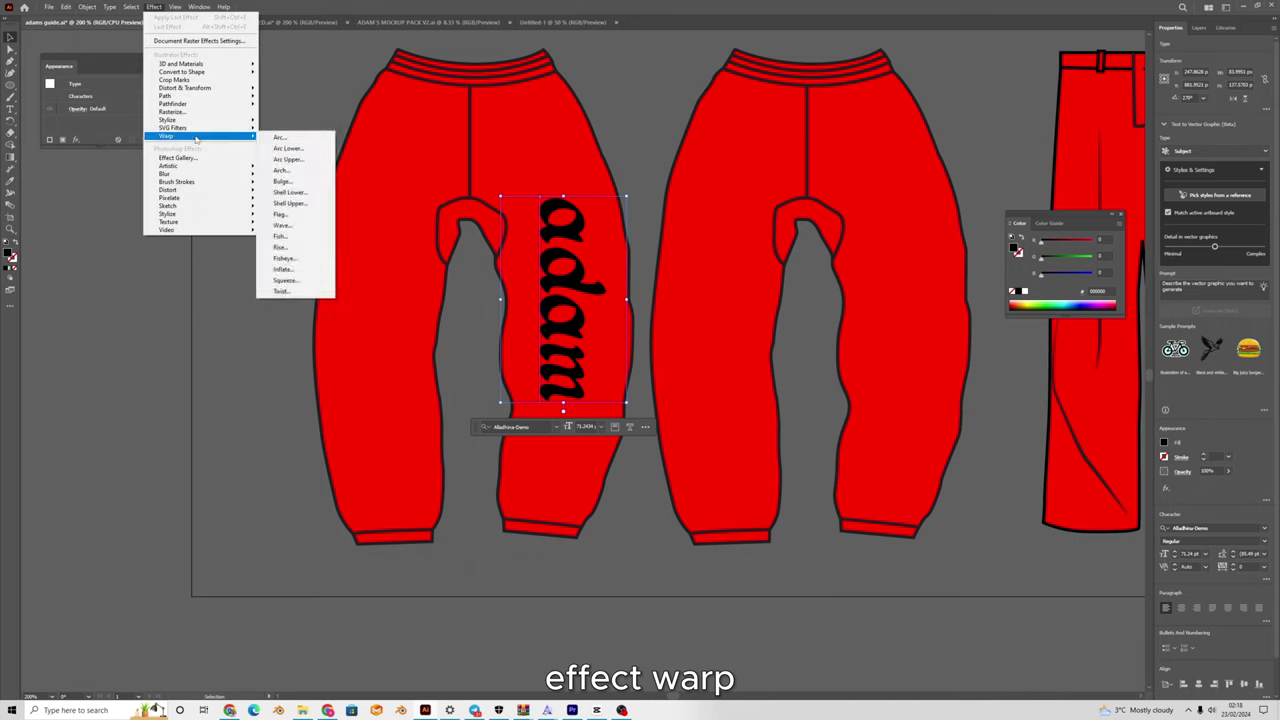
pyautogui.click(284, 172)
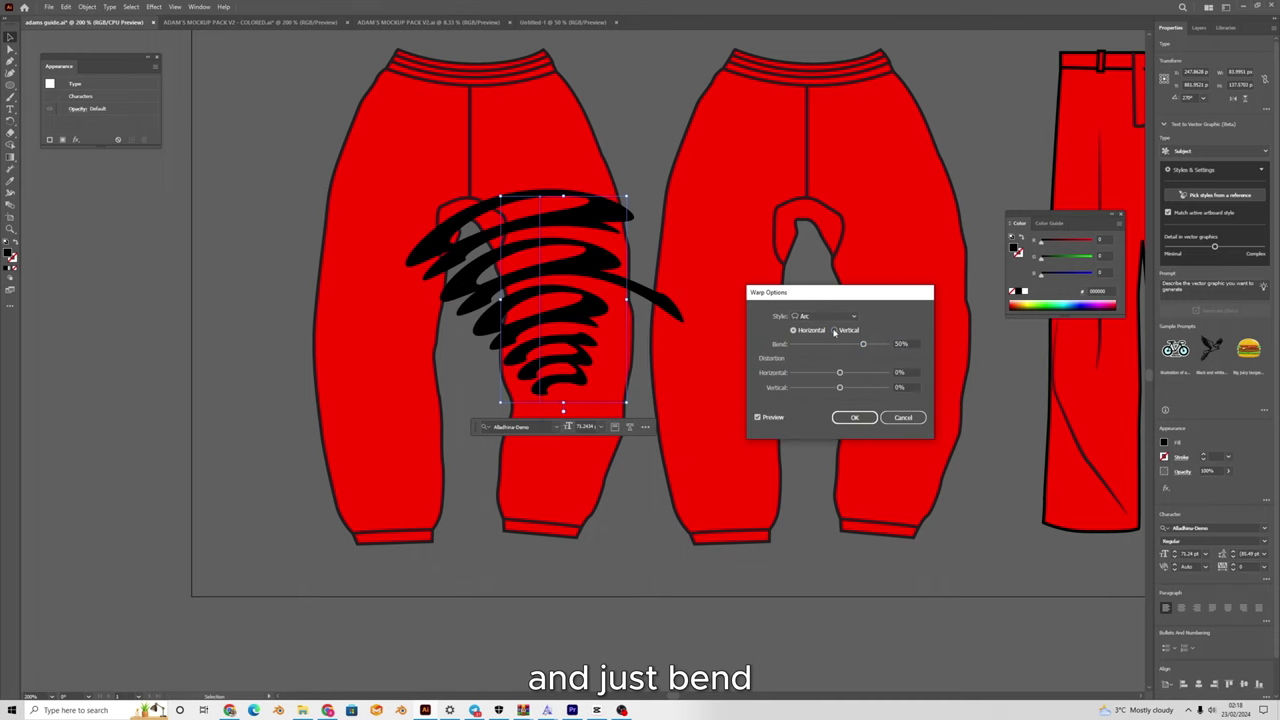
pyautogui.click(835, 330)
pyautogui.moveTo(861, 344); pyautogui.dragTo(826, 345)
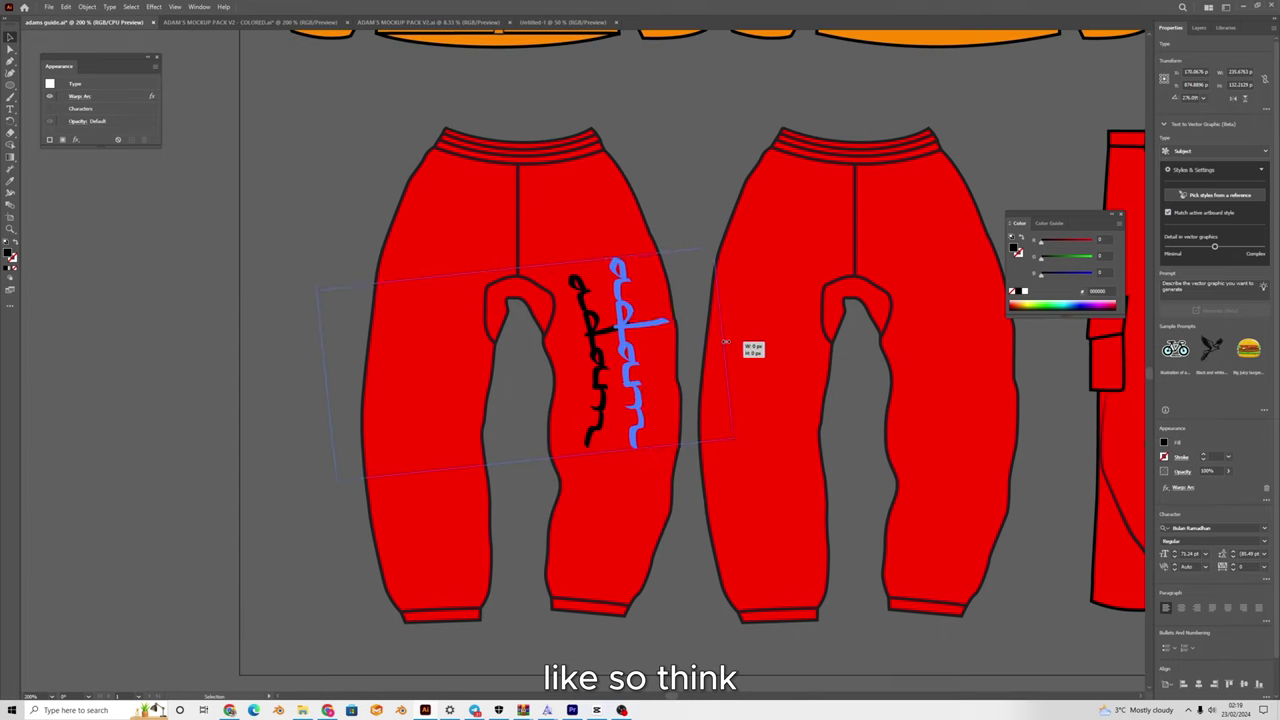
# Set the warped text in the Bulan Ramadhan font, enlarge it and position it along the front joggers' leg.
pyautogui.moveTo(751, 346); pyautogui.dragTo(1008, 253)
pyautogui.moveTo(860, 292); pyautogui.dragTo(606, 292)
pyautogui.moveTo(600, 289); pyautogui.dragTo(594, 327)
pyautogui.moveTo(597, 327); pyautogui.dragTo(591, 327)
pyautogui.moveTo(591, 327); pyautogui.dragTo(690, 395)
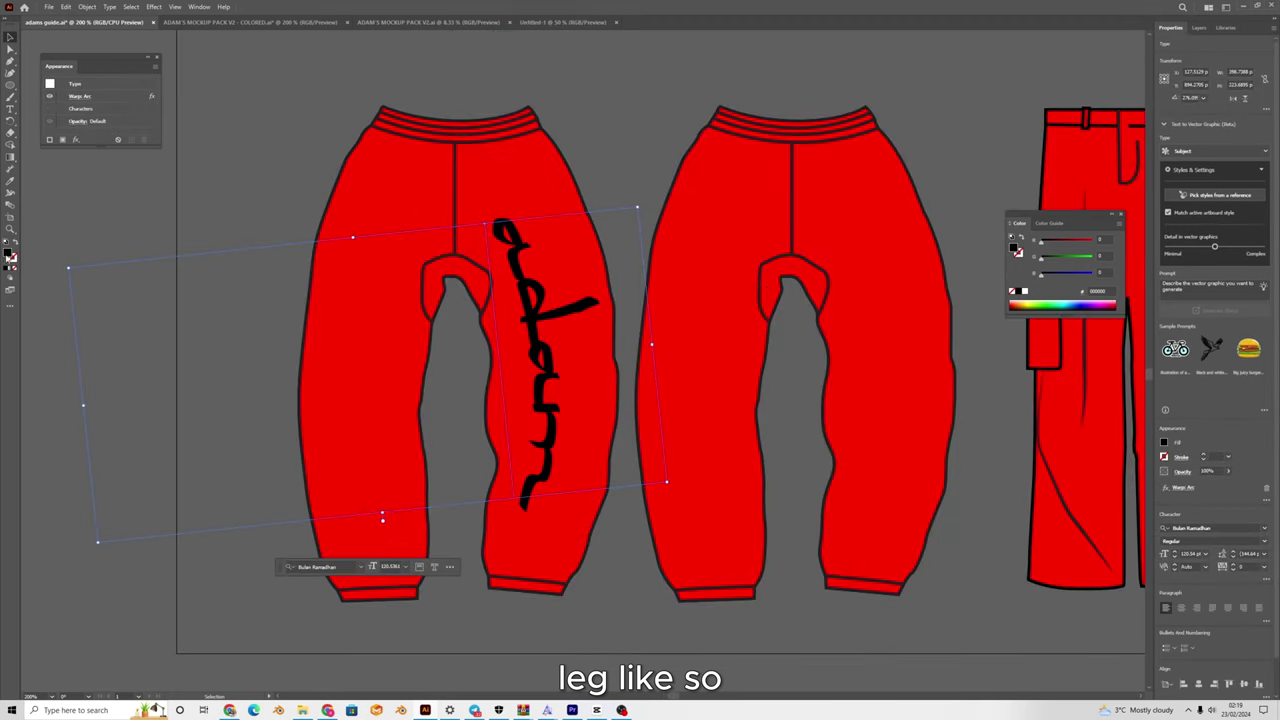
# Recolour the lettering on the joggers' leg dark red with RGB 178, 0, 0.
pyautogui.doubleClick(12, 256)
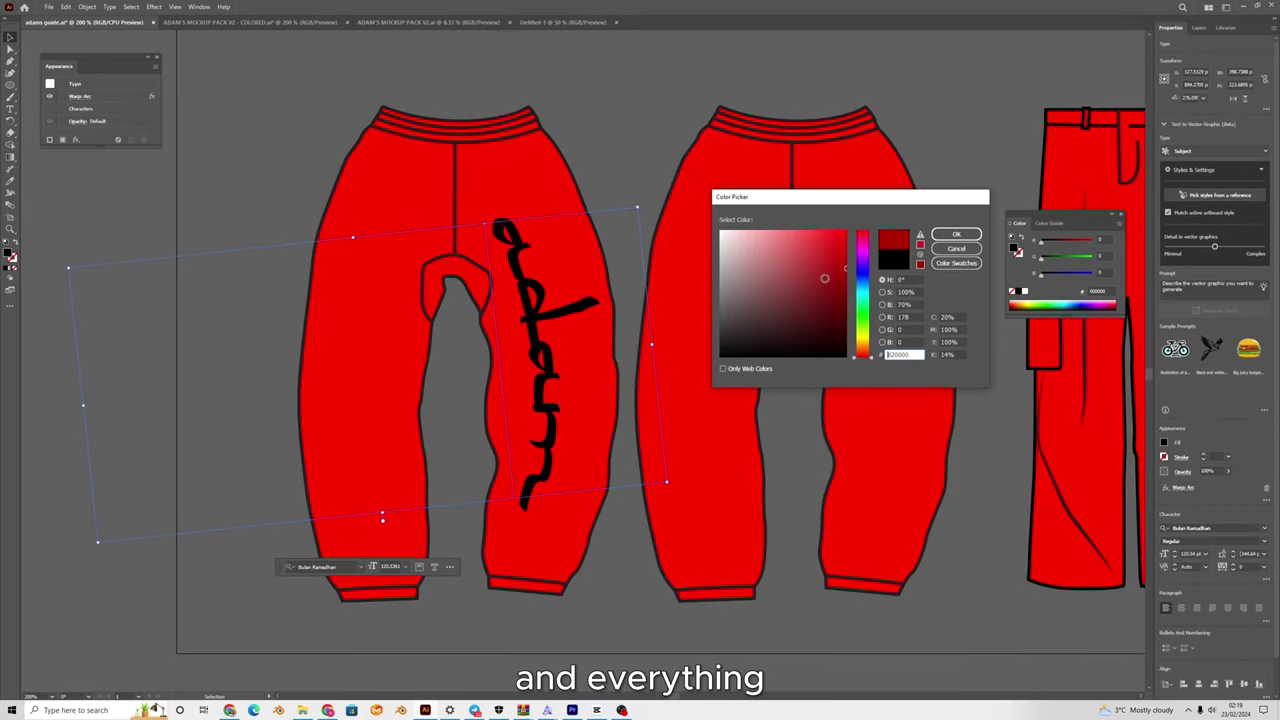
pyautogui.click(958, 235)
pyautogui.click(602, 112)
pyautogui.scroll(-2, 602, 112)
pyautogui.moveTo(602, 112); pyautogui.dragTo(625, 293)
pyautogui.scroll(1, 625, 293)
pyautogui.moveTo(624, 361); pyautogui.dragTo(641, 190)
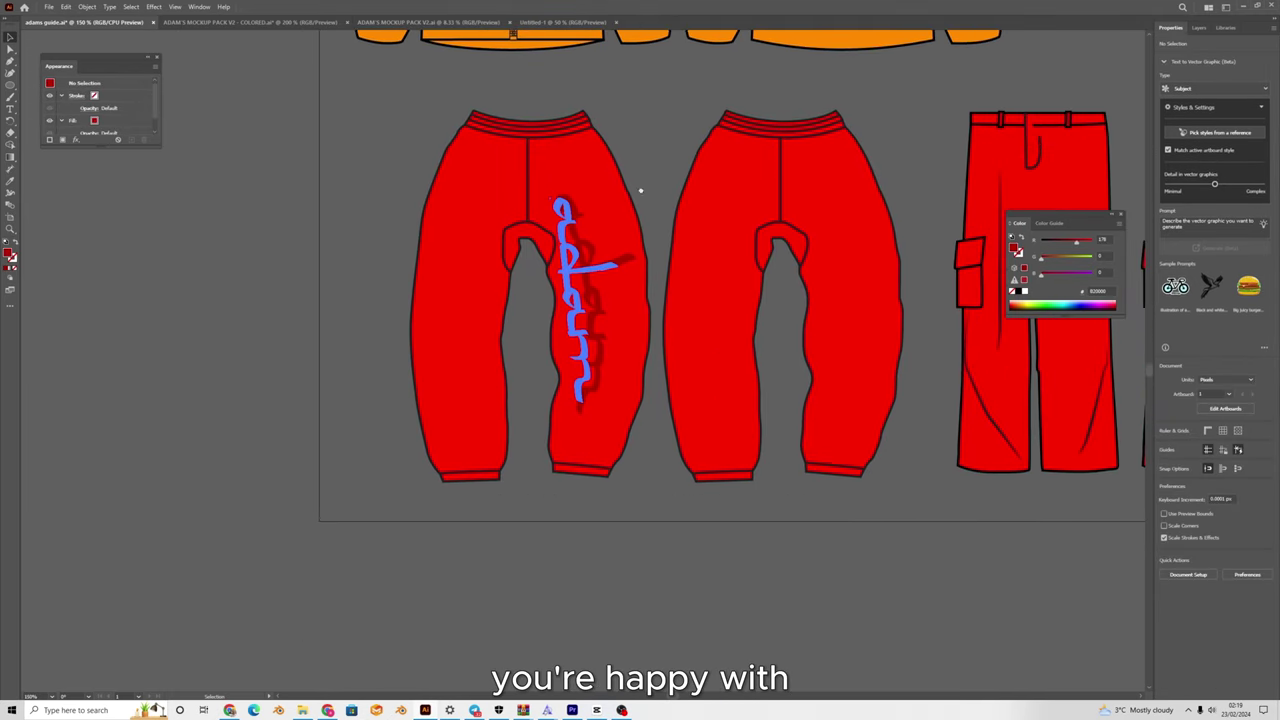
# Copy a drawstring from the modifiers in the coloured mockup pack onto the front of the red joggers.
pyautogui.click(250, 22)
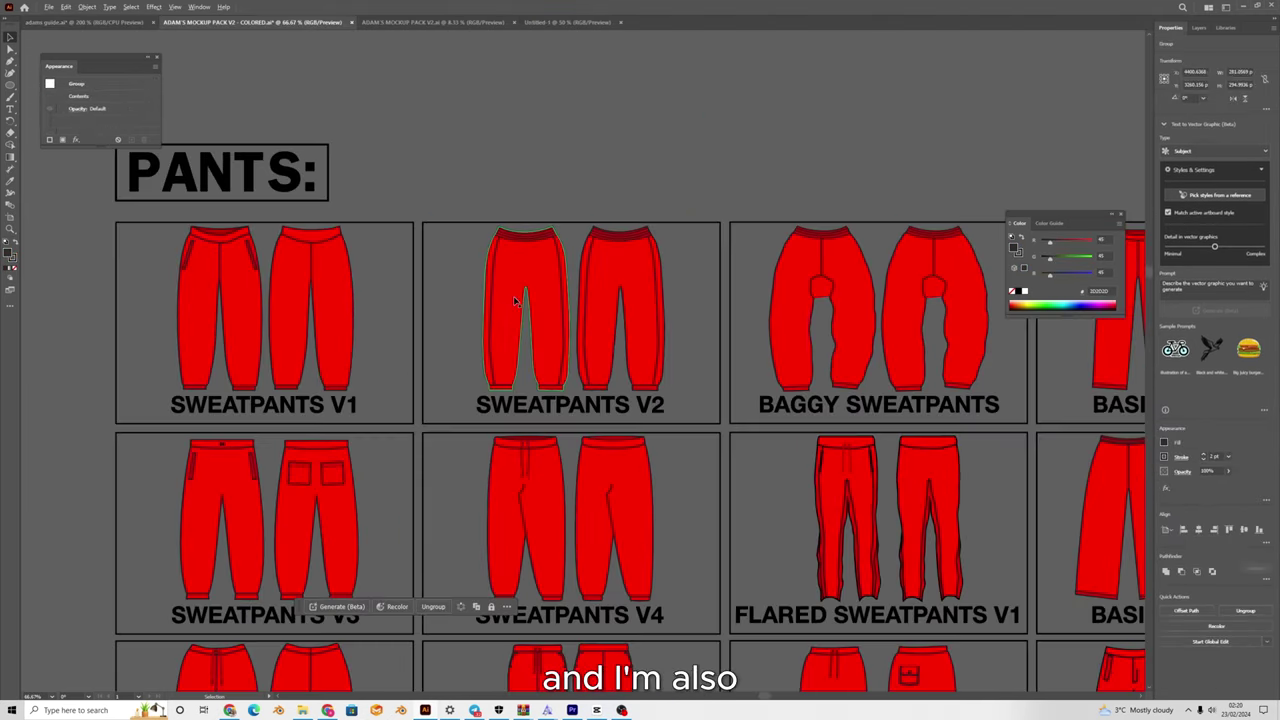
pyautogui.moveTo(700, 550); pyautogui.dragTo(705, 201)
pyautogui.scroll(-3, 780, 530)
pyautogui.moveTo(790, 540); pyautogui.dragTo(668, 232)
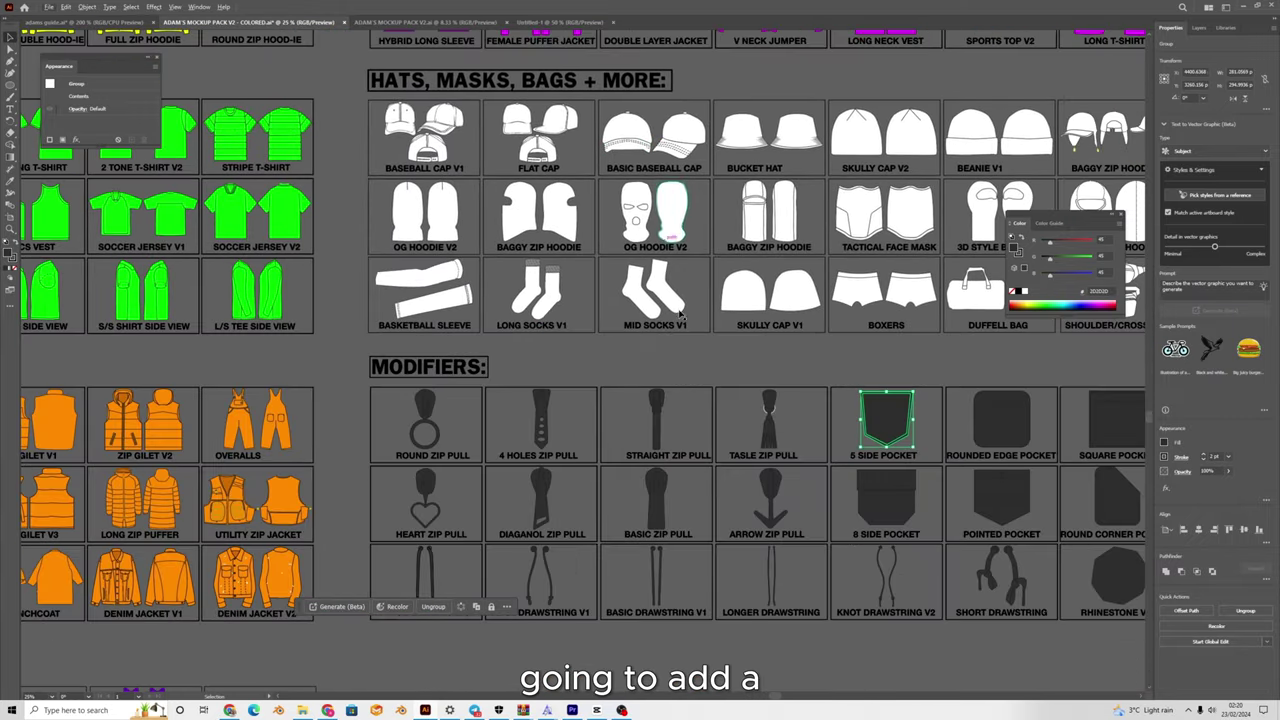
pyautogui.moveTo(468, 587); pyautogui.dragTo(429, 257)
pyautogui.scroll(4, 429, 257)
pyautogui.moveTo(354, 210); pyautogui.dragTo(683, 314)
pyautogui.scroll(-3, 683, 314)
pyautogui.moveTo(1000, 320); pyautogui.dragTo(677, 349)
pyautogui.scroll(1, 677, 349)
pyautogui.moveTo(815, 381); pyautogui.dragTo(528, 380)
pyautogui.scroll(1, 523, 384)
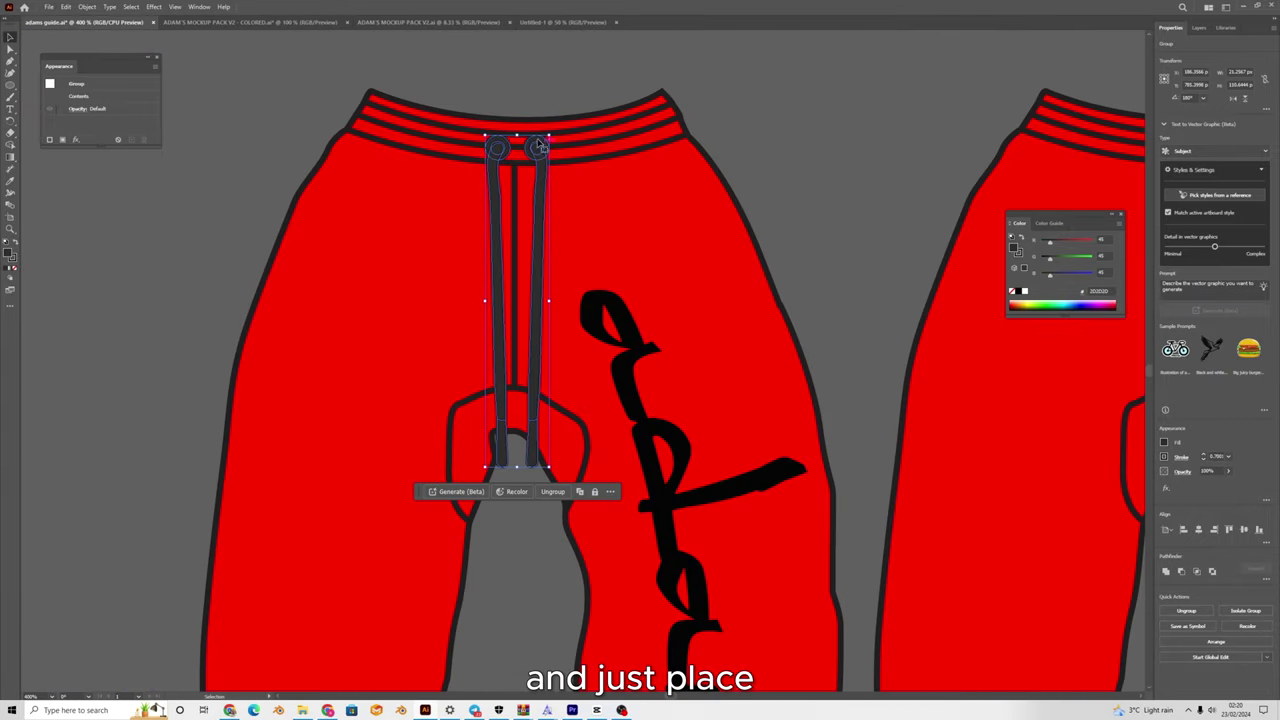
# Resize the drawstring and centre it on the front joggers' waistband so it hangs over the fly seam.
pyautogui.scroll(1, 549, 119)
pyautogui.moveTo(545, 130); pyautogui.dragTo(595, 188)
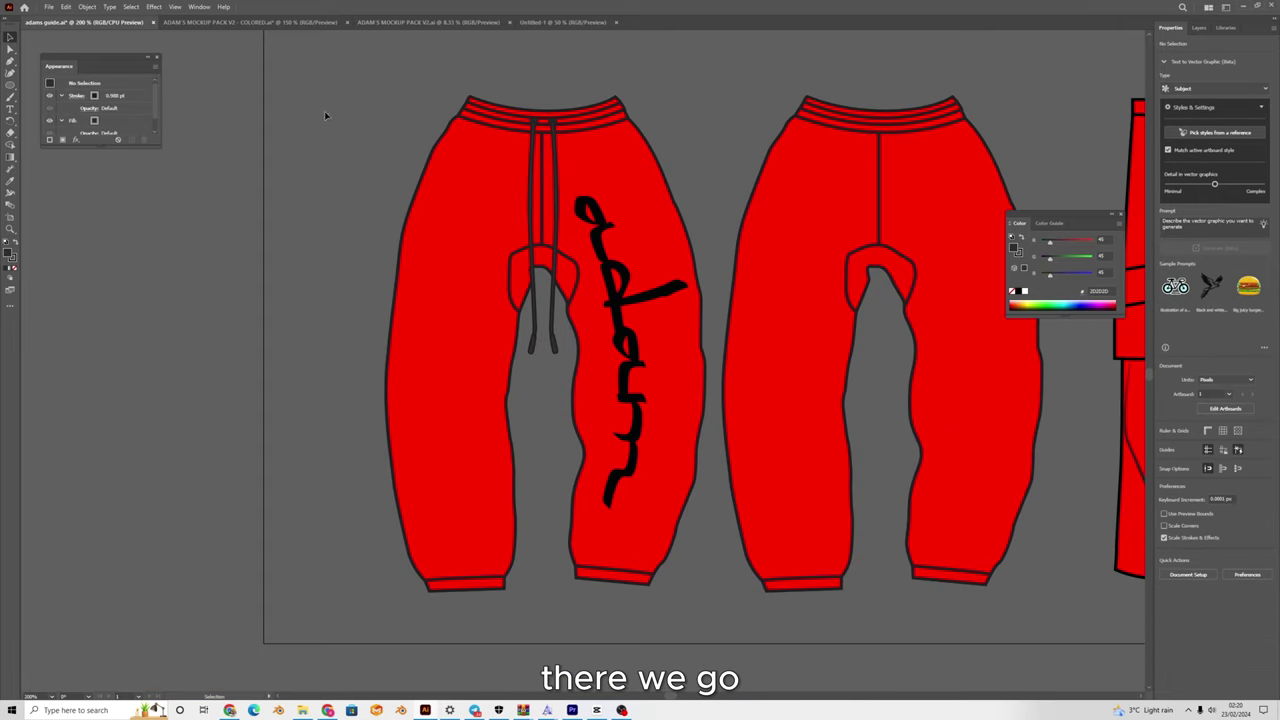
pyautogui.scroll(-2, 350, 108)
pyautogui.moveTo(354, 106); pyautogui.dragTo(354, 265)
pyautogui.scroll(1, 354, 265)
# Recolour the front and back of the red cargo trousers dark green.
pyautogui.scroll(-4, 512, 320)
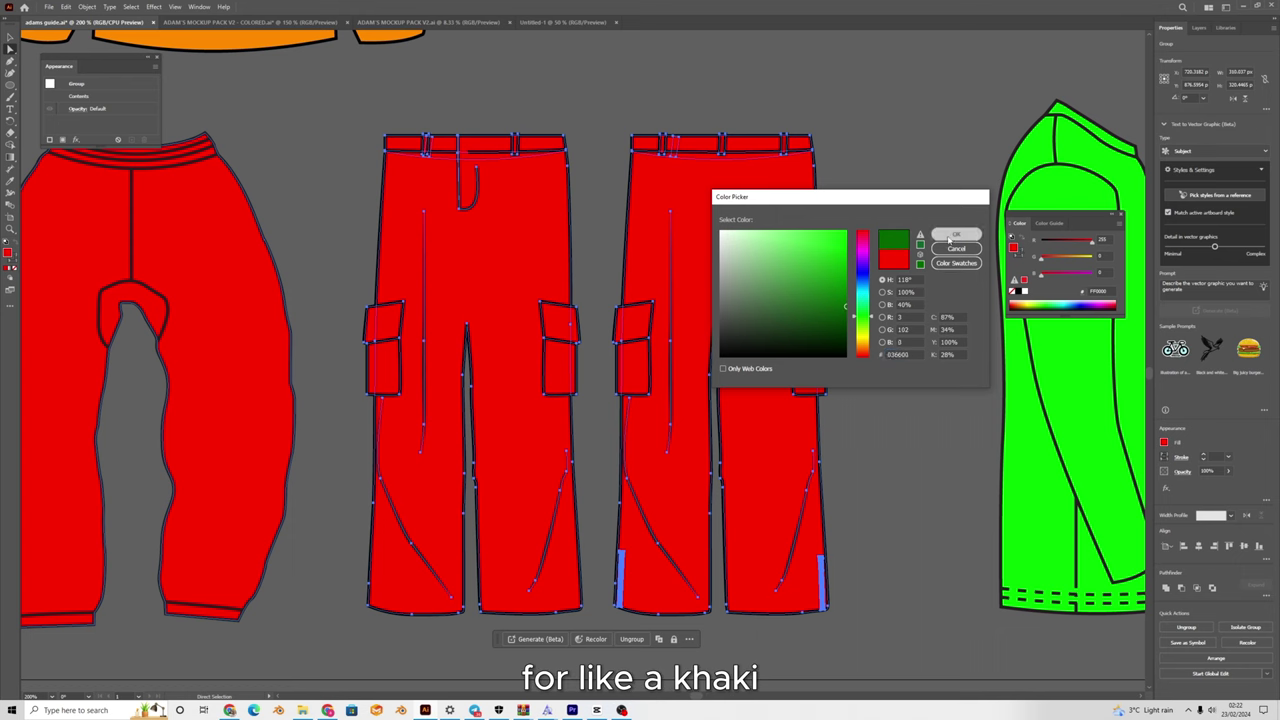
pyautogui.click(955, 235)
pyautogui.hotkey('ctrl', 'shift', 'a')
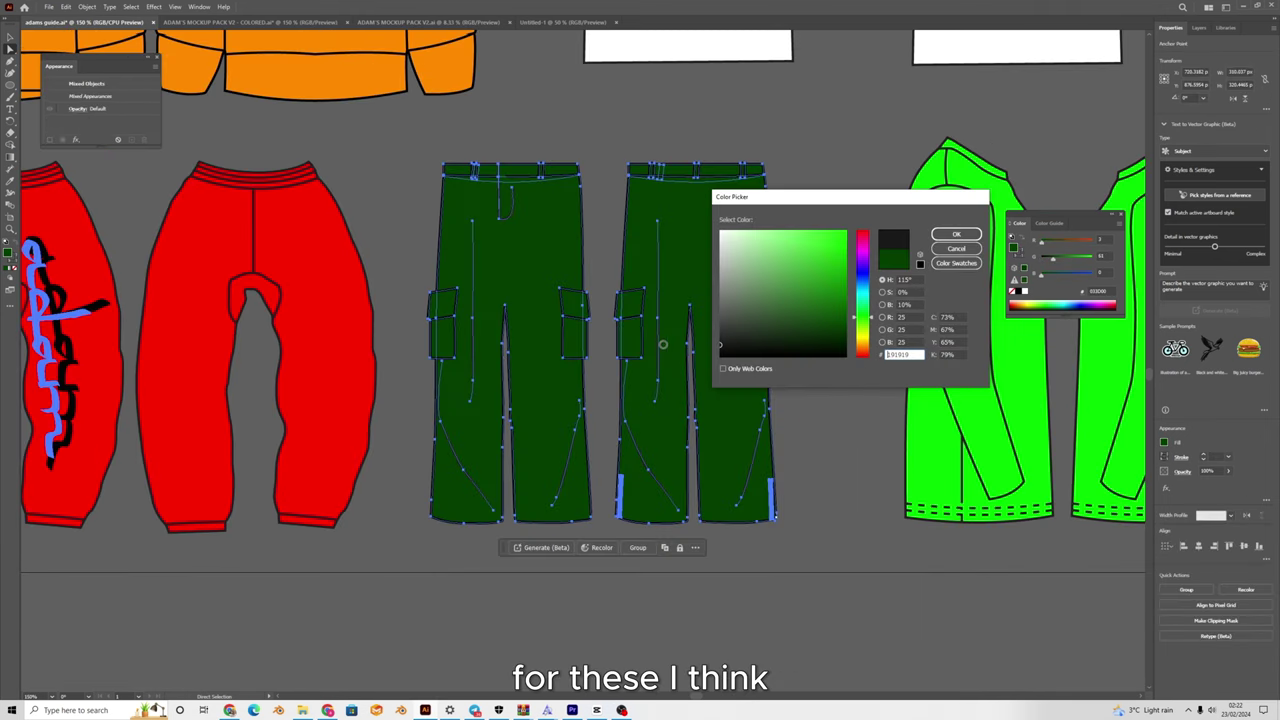
# Recolour the front and back cargo trousers near-black with #191919.
pyautogui.click(963, 233)
pyautogui.click(846, 208)
pyautogui.press('v')
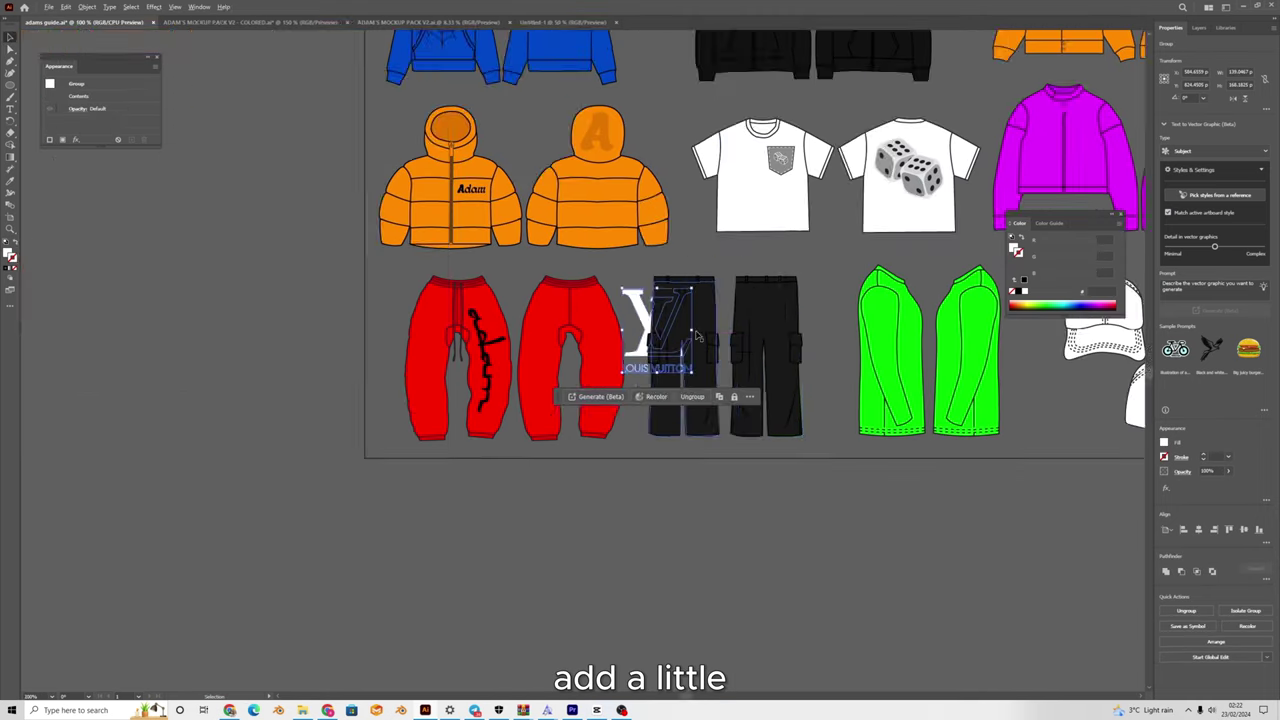
# Reduce the white Louis Vuitton logo to a tiny LV monogram on the upper thigh of the front cargo trousers.
pyautogui.scroll(3, 714, 240)
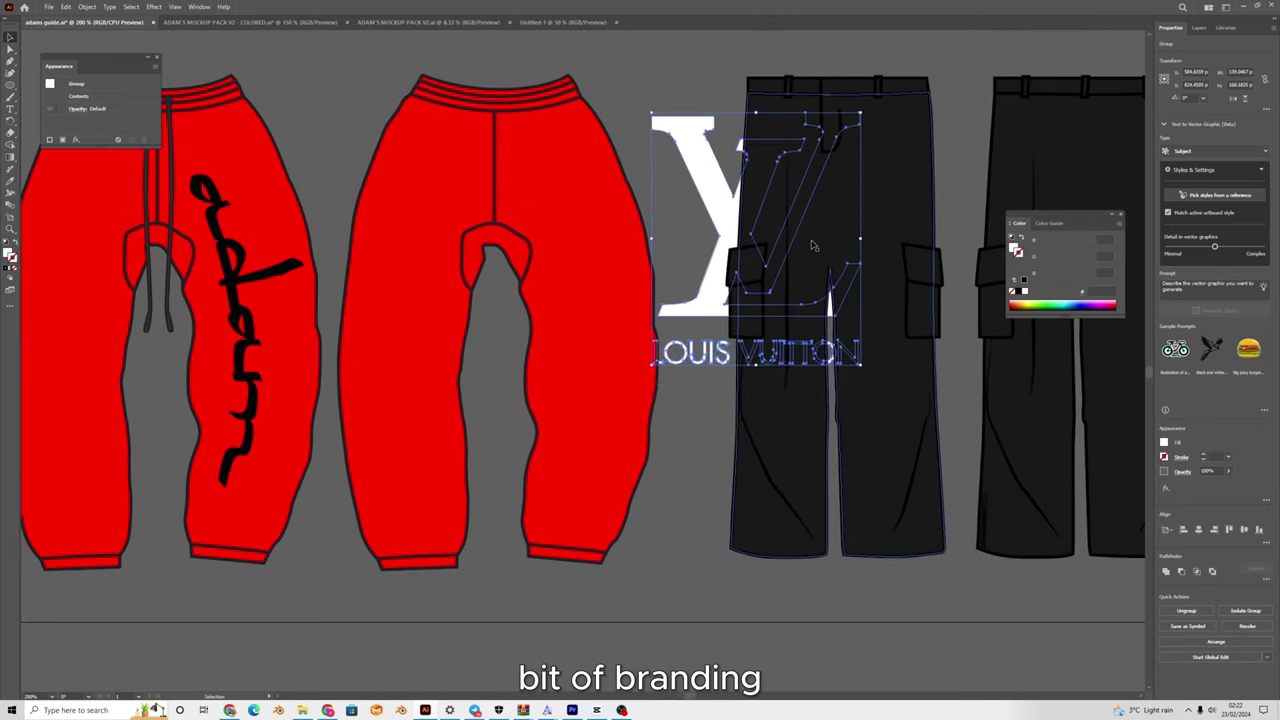
pyautogui.rightClick(714, 238)
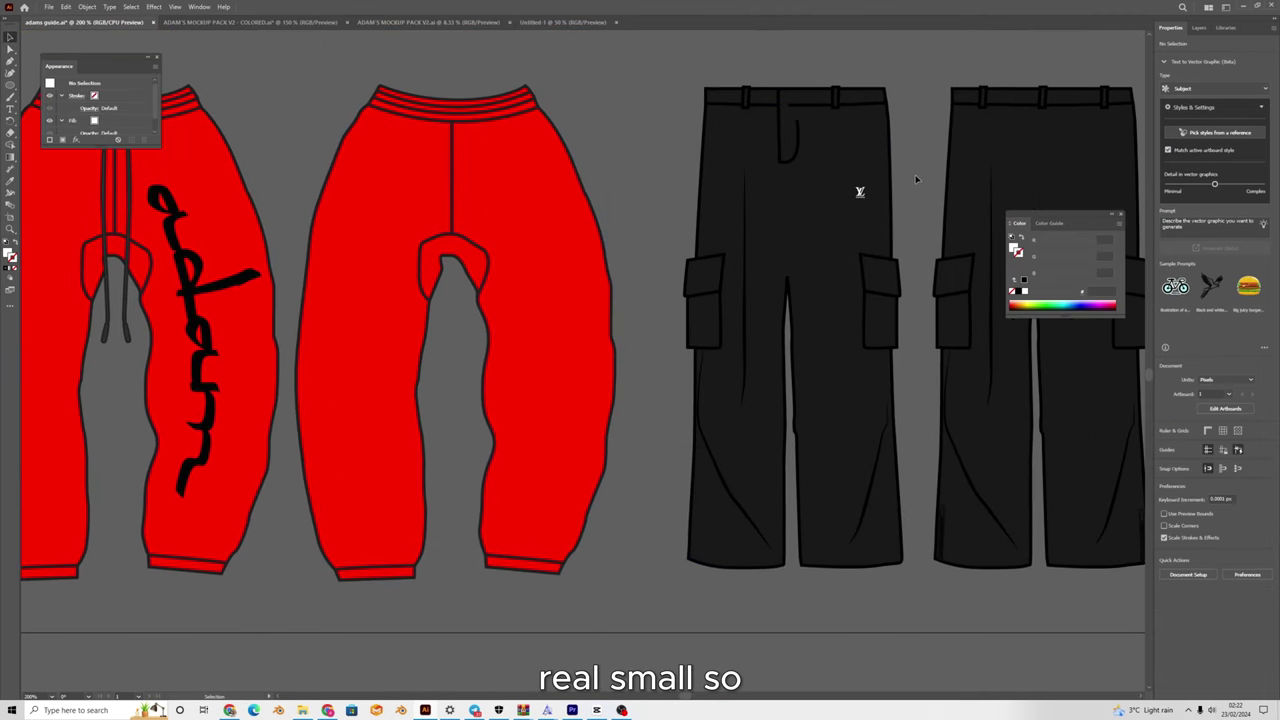
pyautogui.scroll(-2, 826, 178)
pyautogui.scroll(-3, 826, 178)
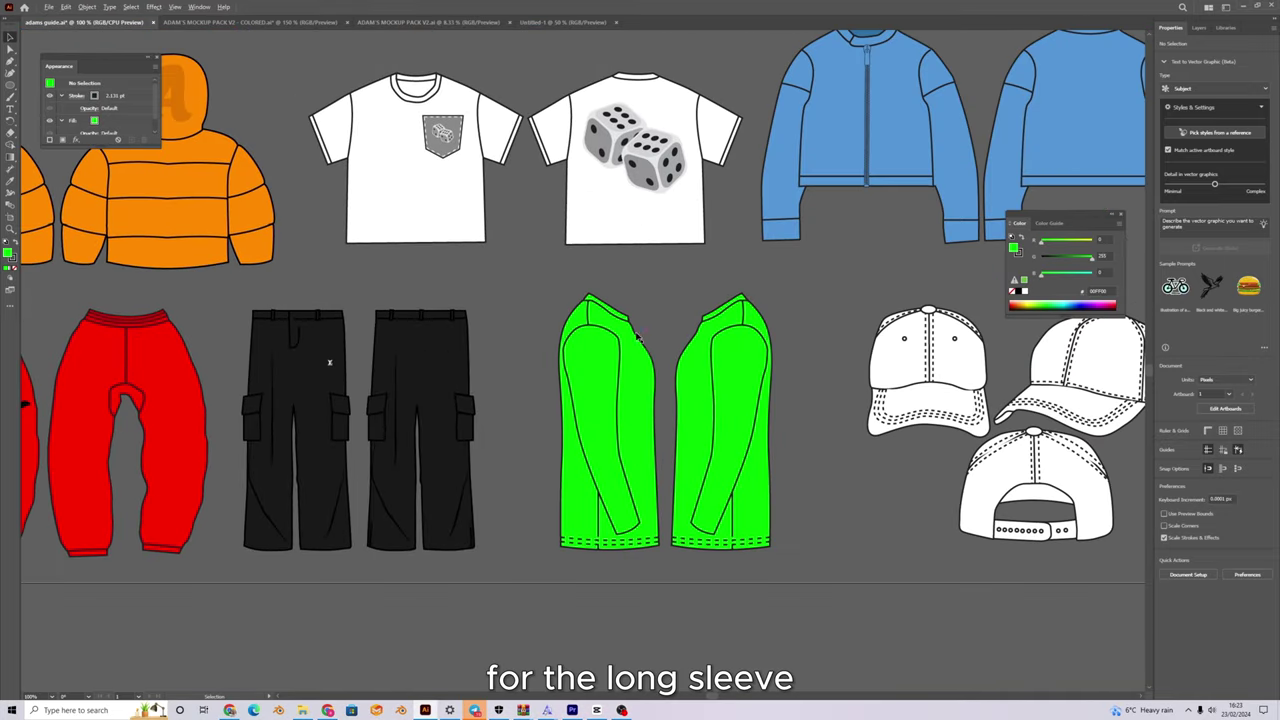
# Recolour both green long-sleeve side views with white bodies and blue sleeves and collars.
pyautogui.scroll(3, 584, 330)
pyautogui.press('a')
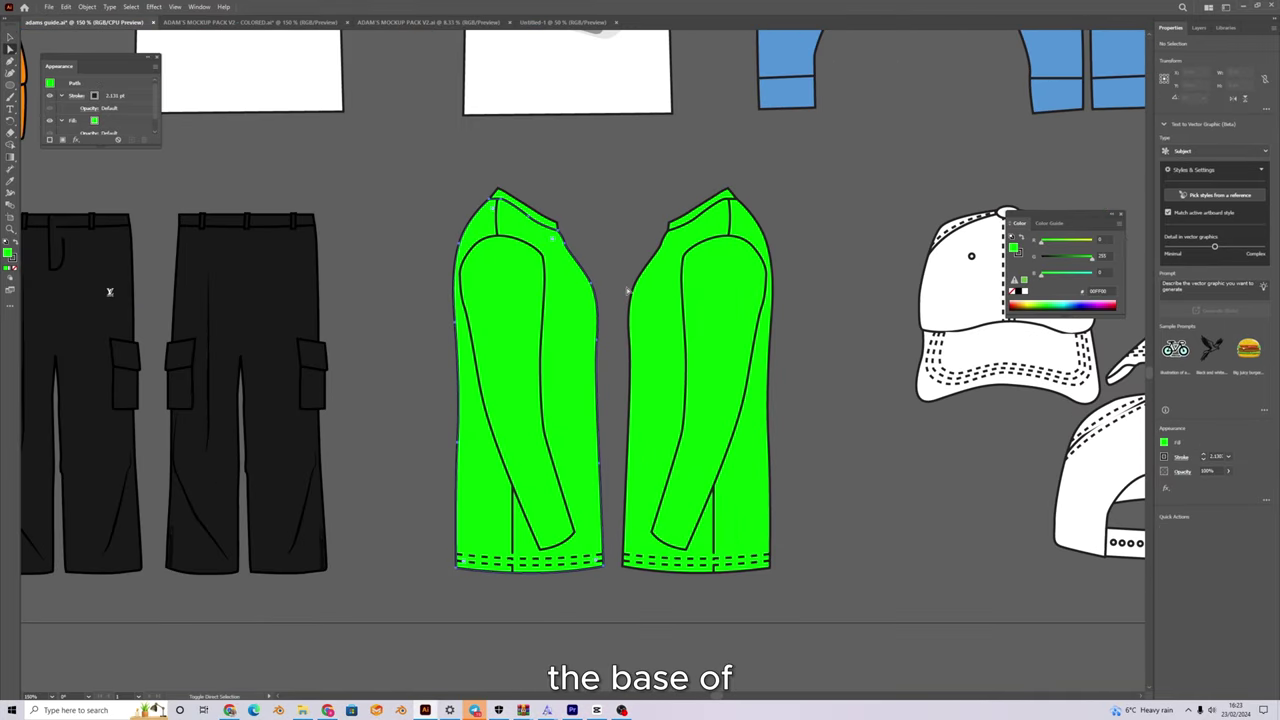
pyautogui.click(627, 291)
pyautogui.scroll(2, 658, 232)
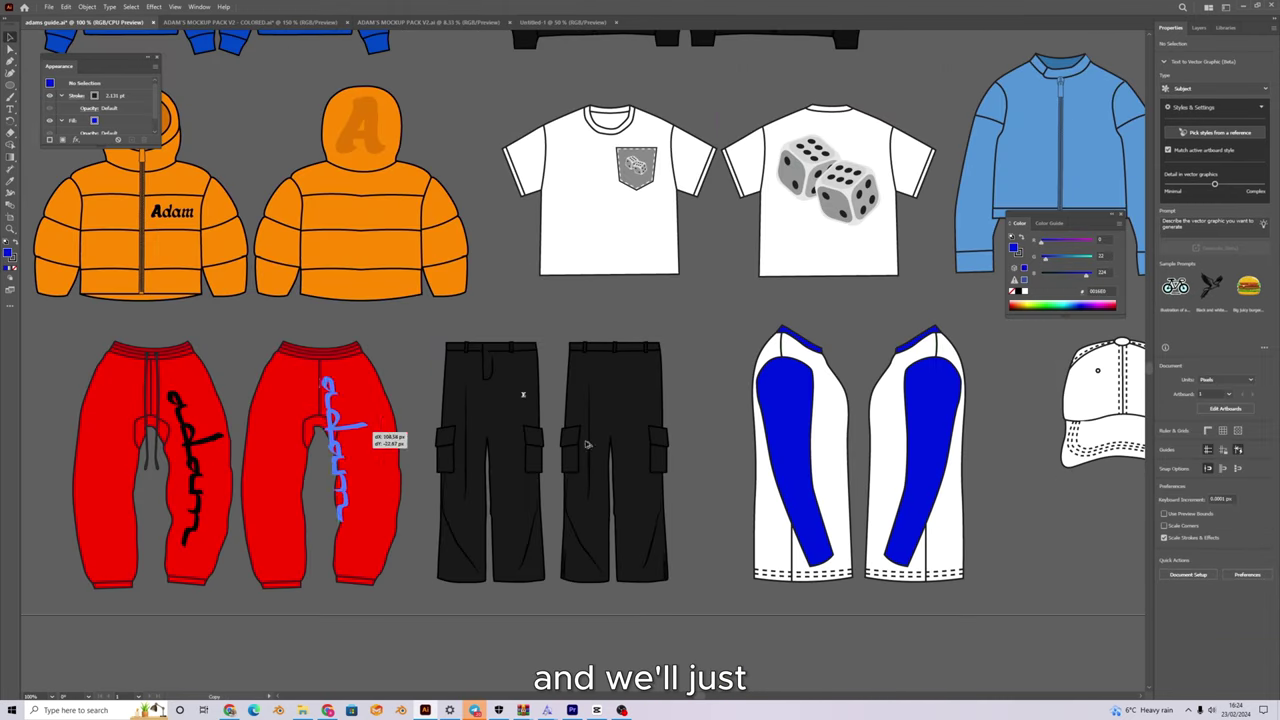
# Copy the joggers' "adam" lettering onto the first long-sleeve view, shrink it to fit the blue sleeve and colour it white.
pyautogui.moveTo(380, 360); pyautogui.dragTo(815, 430)
pyautogui.scroll(3, 633, 332)
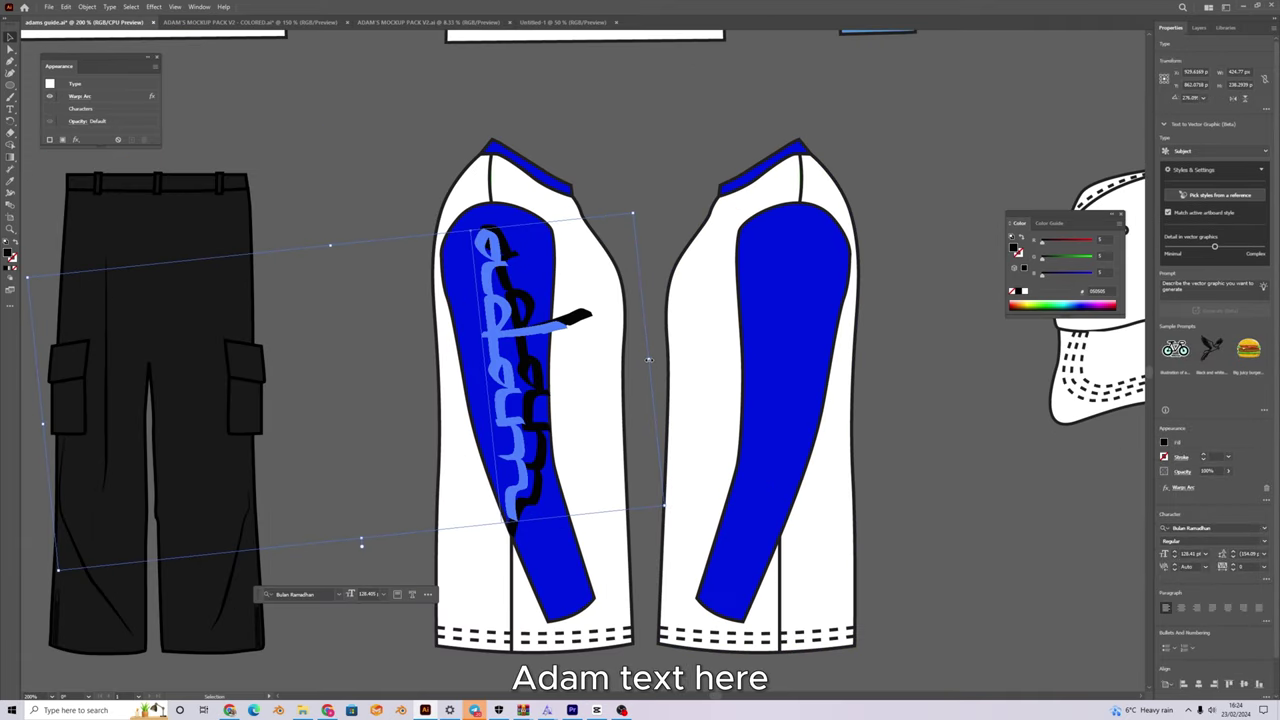
pyautogui.moveTo(648, 359); pyautogui.dragTo(496, 371)
pyautogui.moveTo(391, 355); pyautogui.dragTo(553, 333)
pyautogui.moveTo(553, 333); pyautogui.dragTo(500, 332)
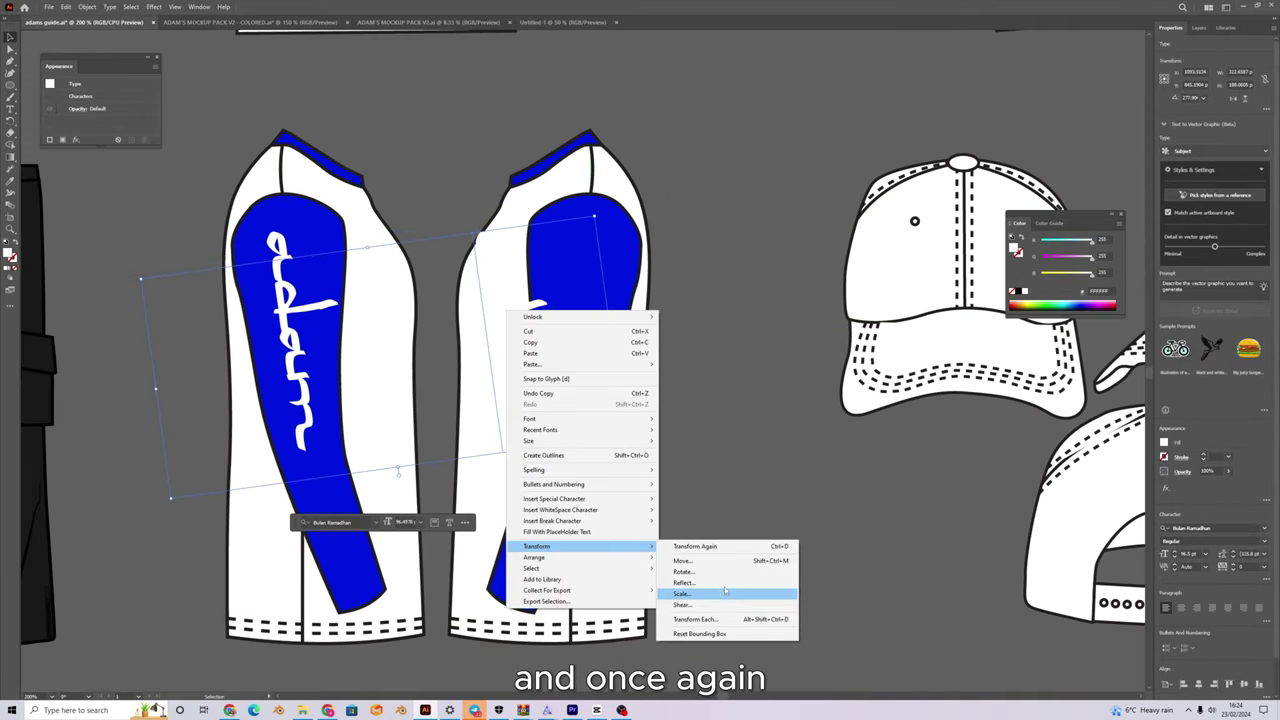
# Mirror a copy of the white sleeve lettering and position it on the other long-sleeve view's blue sleeve.
pyautogui.click(672, 592)
pyautogui.click(642, 418)
pyautogui.moveTo(488, 333); pyautogui.dragTo(584, 334)
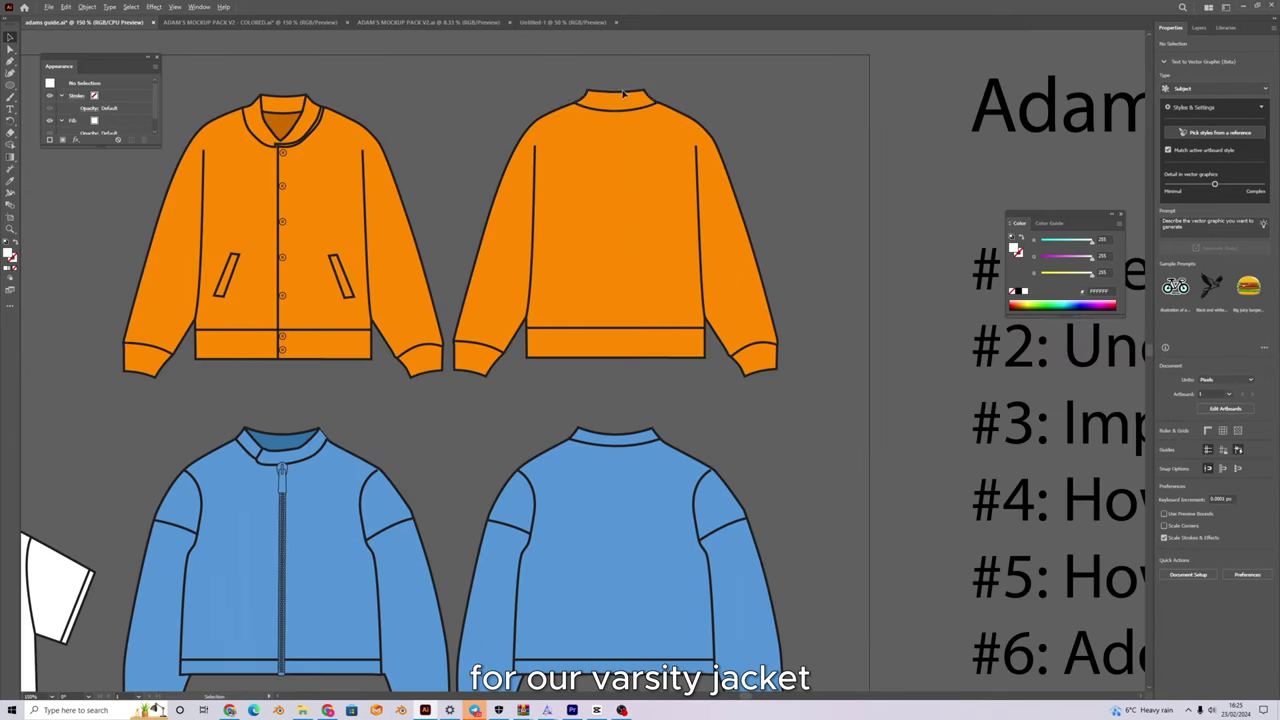
# Copy the white Louis Vuitton logo onto the back of the orange varsity jacket and arrange it in front.
pyautogui.scroll(-2, 594, 160)
pyautogui.moveTo(592, 165); pyautogui.dragTo(664, 243)
pyautogui.scroll(2, 656, 230)
pyautogui.scroll(-2, 697, 230)
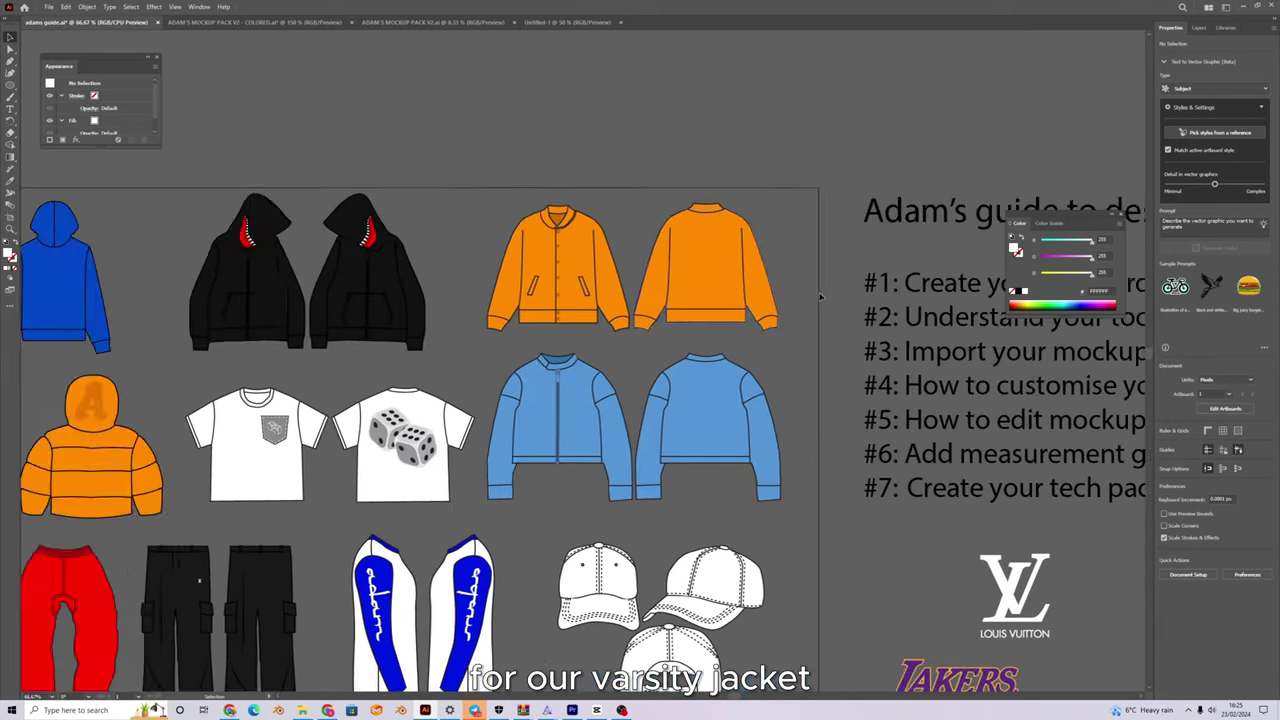
pyautogui.moveTo(1007, 530)
pyautogui.mouseDown()
pyautogui.moveTo(869, 400)
pyautogui.moveTo(1026, 522)
pyautogui.mouseUp()
pyautogui.moveTo(1031, 585); pyautogui.dragTo(722, 256)
pyautogui.scroll(4, 720, 248)
pyautogui.rightClick(786, 376)
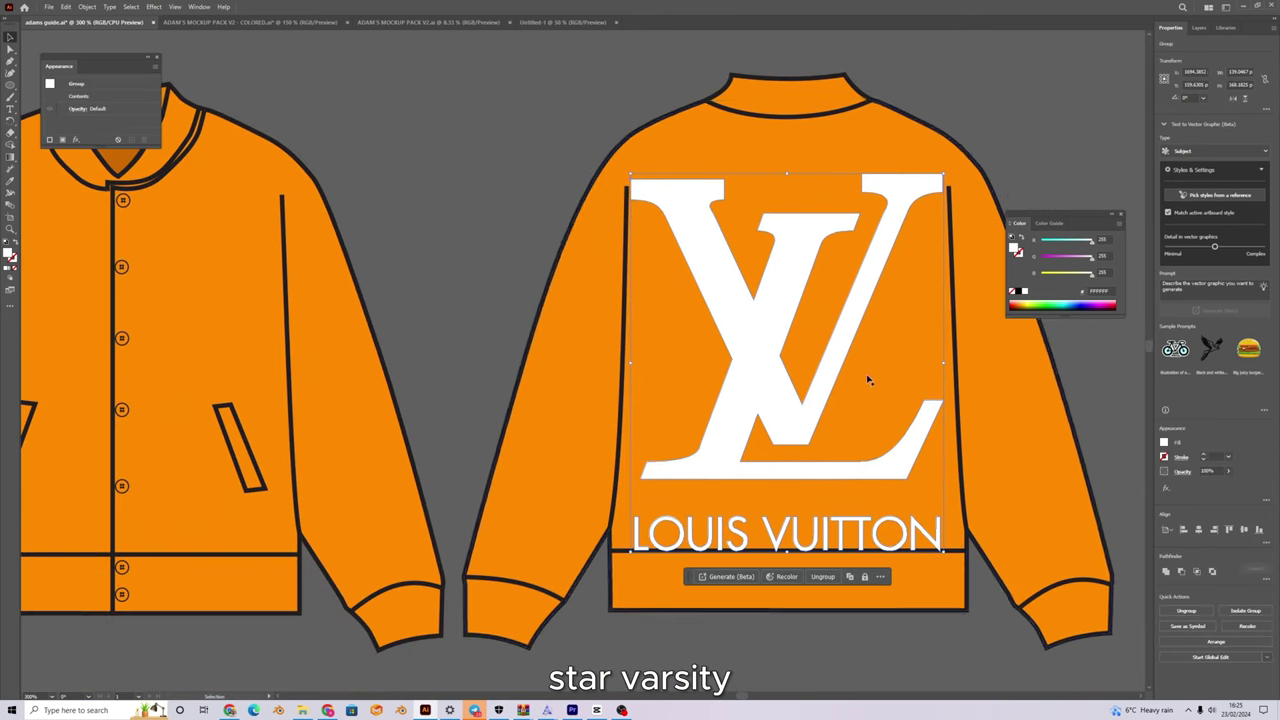
# Shrink the Louis Vuitton logo and centre it on the varsity jacket's back.
pyautogui.scroll(-2, 871, 371)
pyautogui.scroll(3, 640, 385)
pyautogui.click(652, 374)
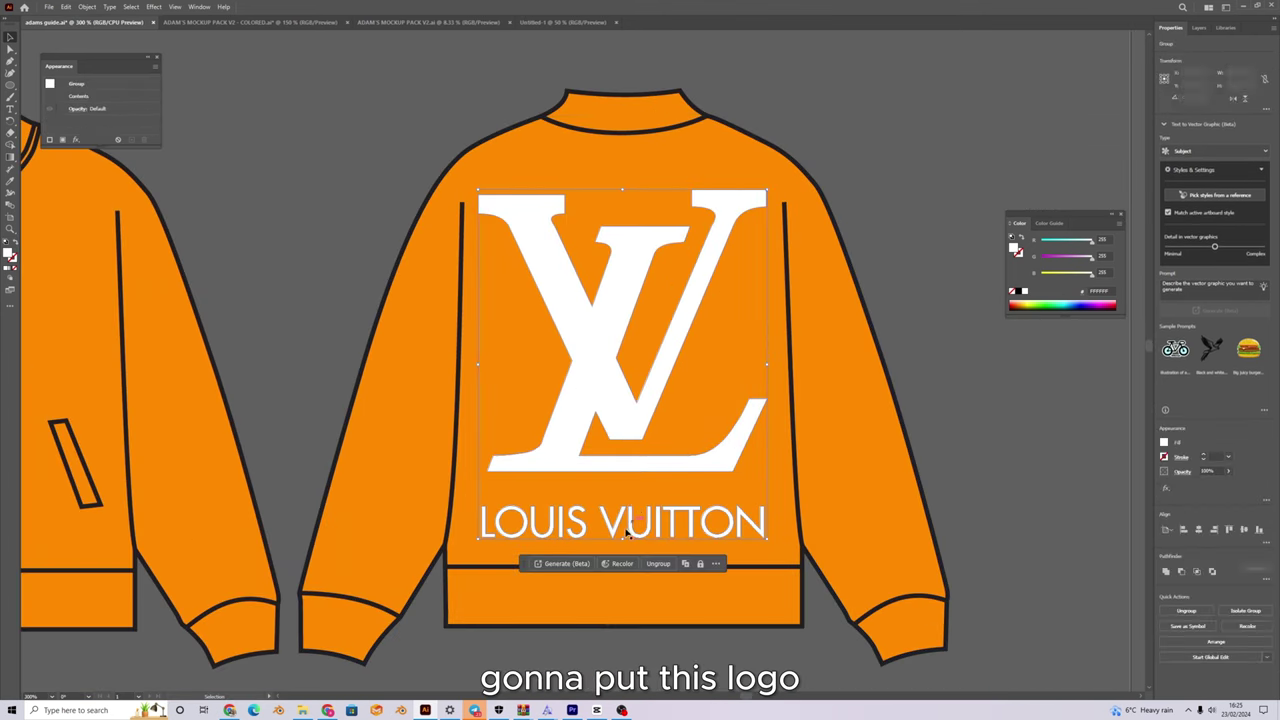
pyautogui.moveTo(767, 189); pyautogui.dragTo(754, 205)
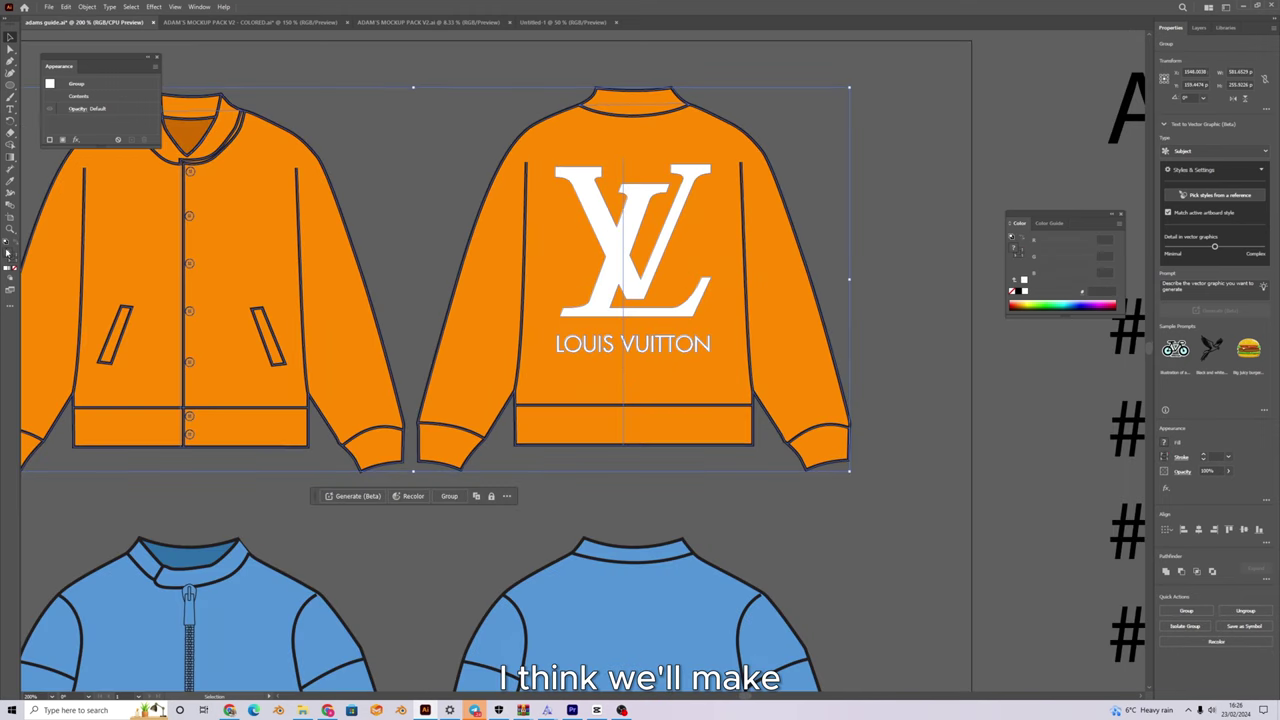
# Recolour the orange varsity jacket's front and back dark brown 442A00.
pyautogui.doubleClick(1014, 248)
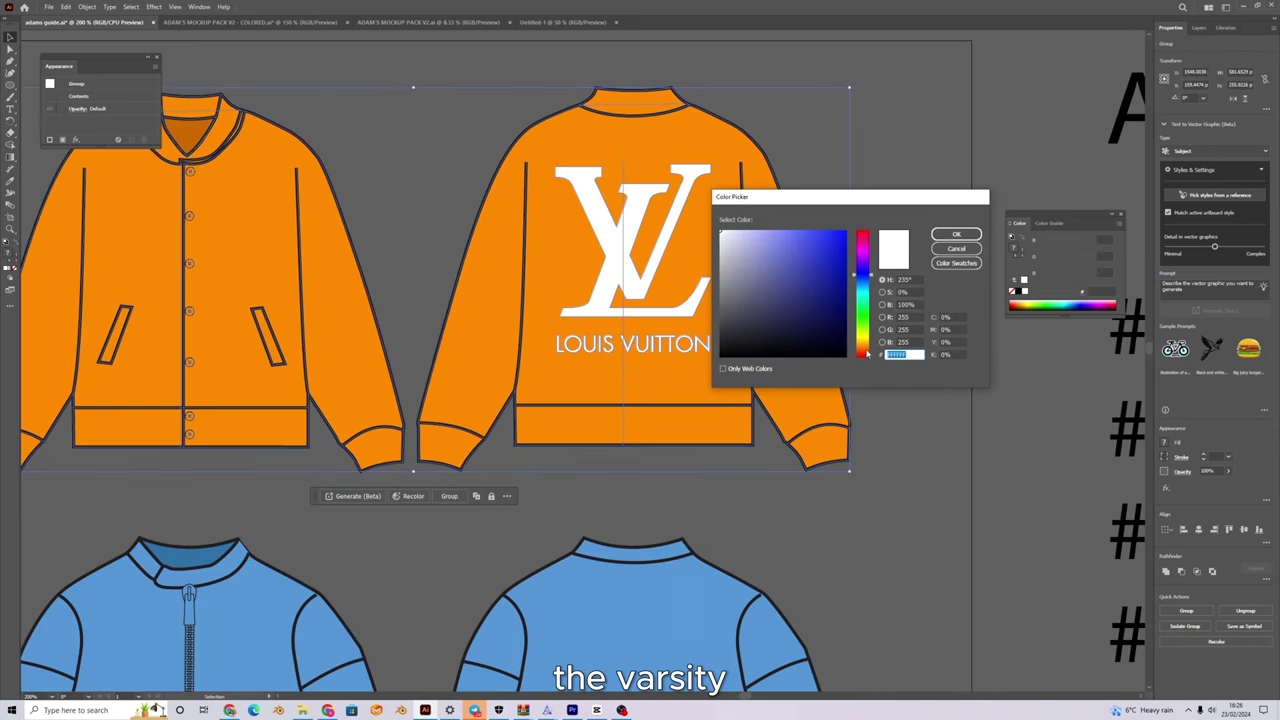
pyautogui.moveTo(867, 355); pyautogui.dragTo(865, 349)
pyautogui.click(956, 234)
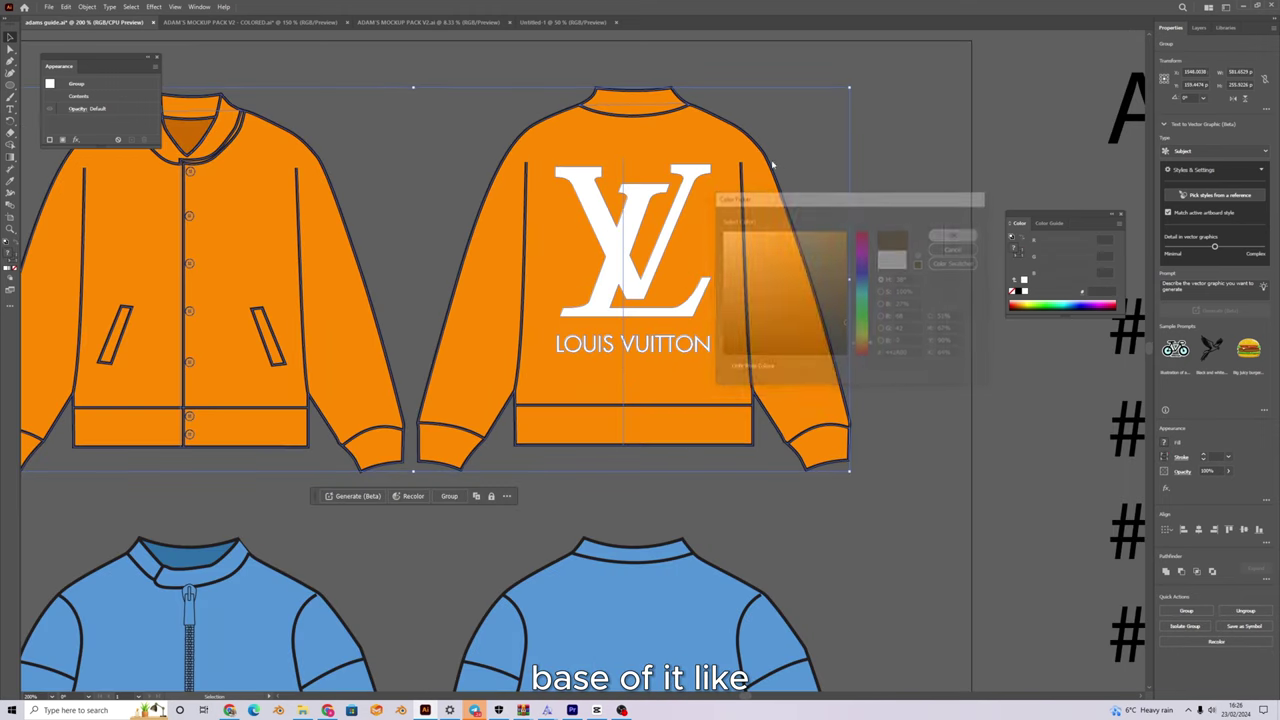
pyautogui.click(735, 120)
pyautogui.scroll(-2, 877, 186)
pyautogui.scroll(2, 771, 257)
# Fill the Louis Vuitton logo on the brown jacket's back with the lighter brown 724400.
pyautogui.click(806, 265)
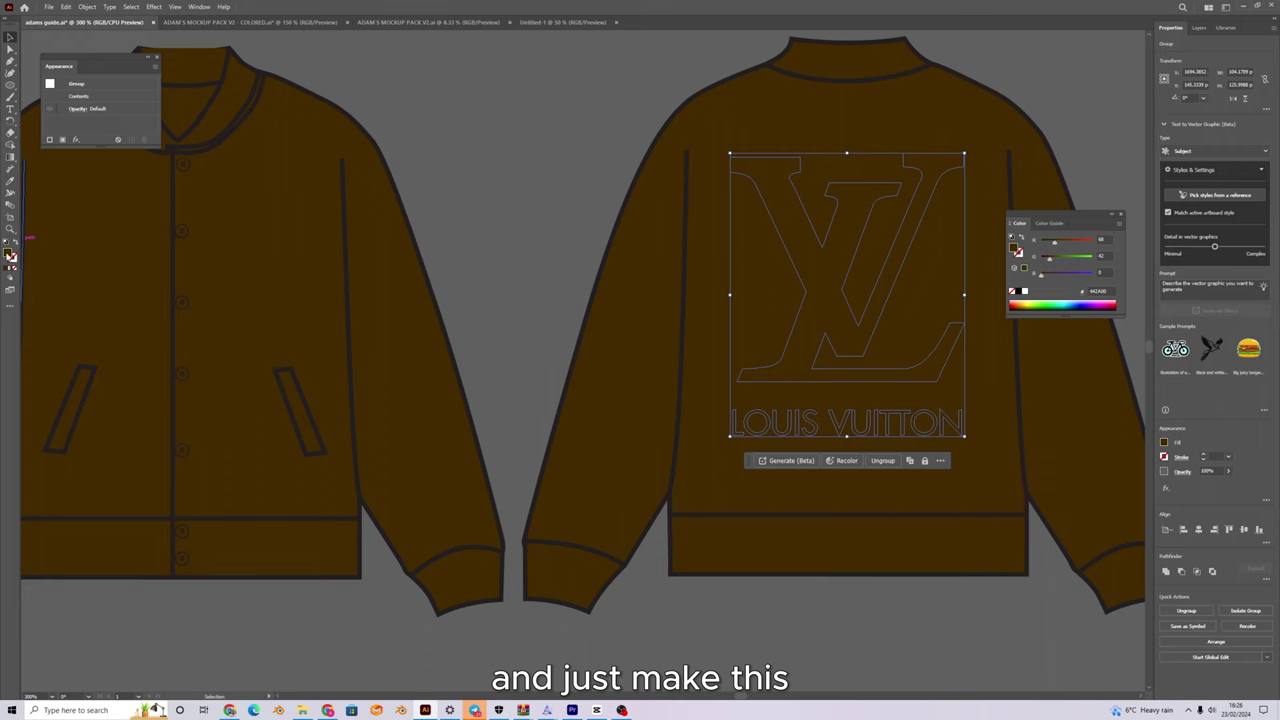
pyautogui.doubleClick(1013, 243)
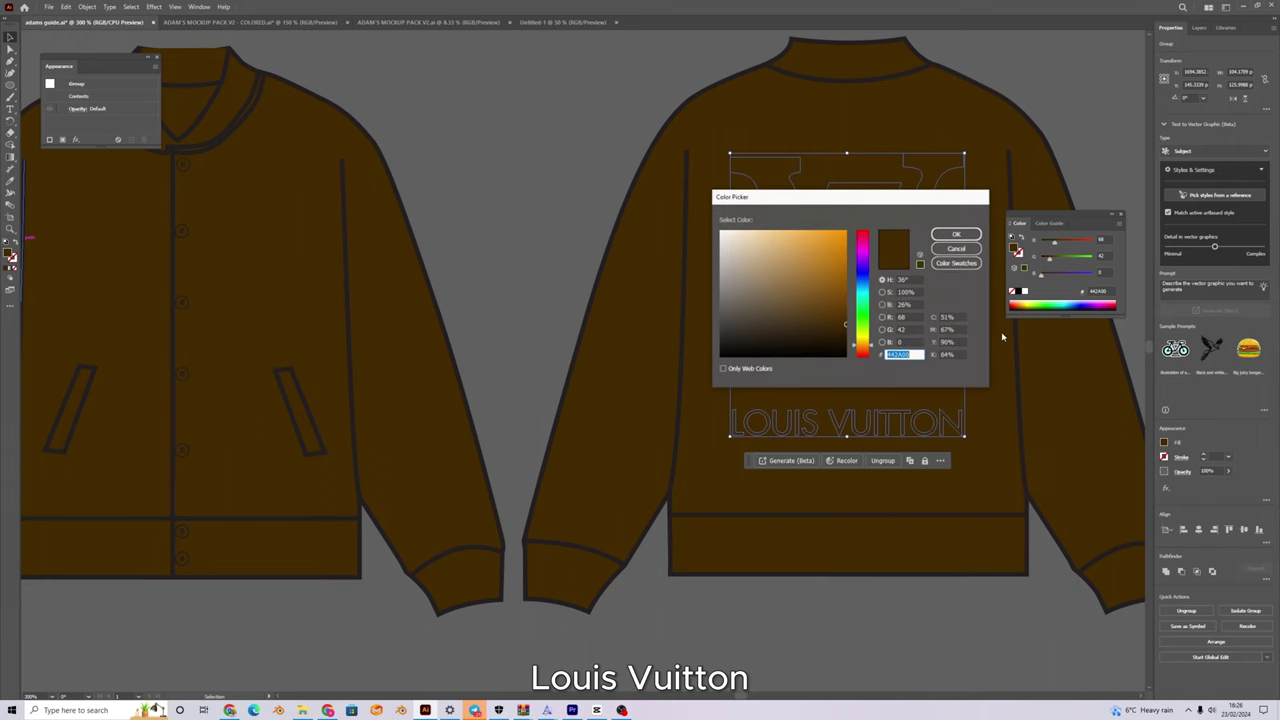
pyautogui.click(955, 234)
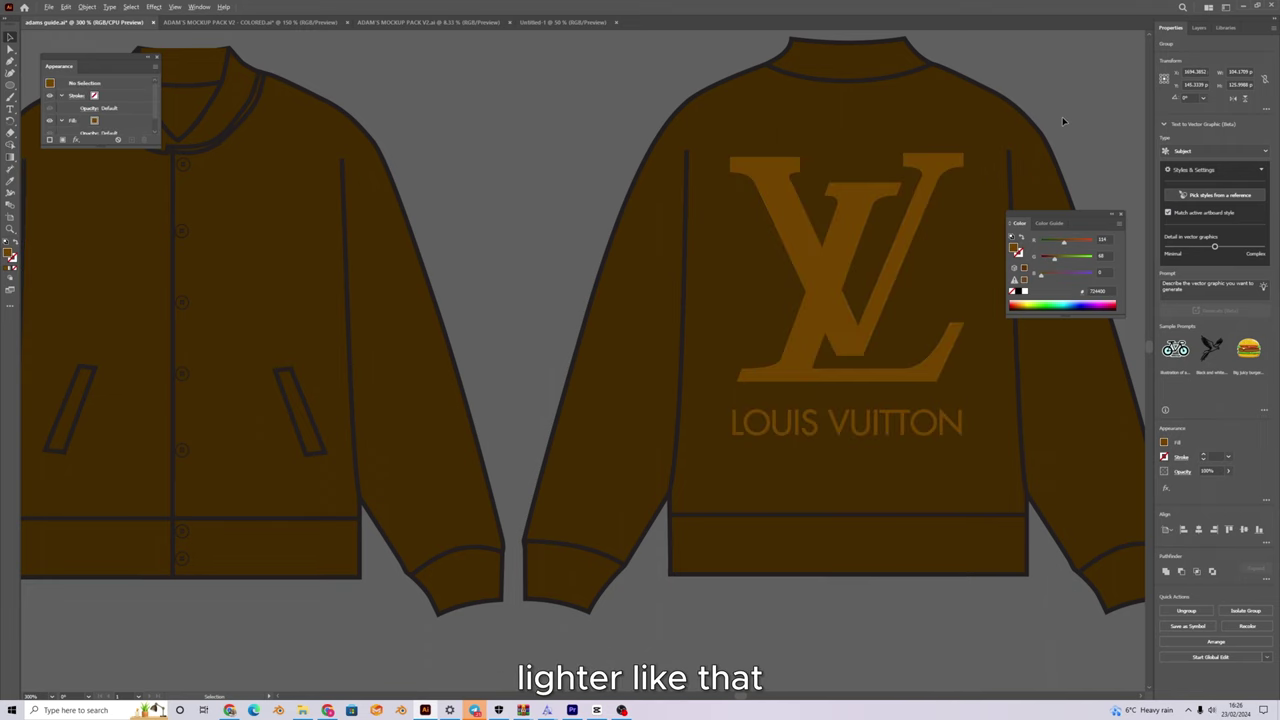
pyautogui.hotkey('ctrl', 'shift', 'a')
pyautogui.scroll(-2, 885, 343)
pyautogui.moveTo(885, 343); pyautogui.dragTo(763, 340)
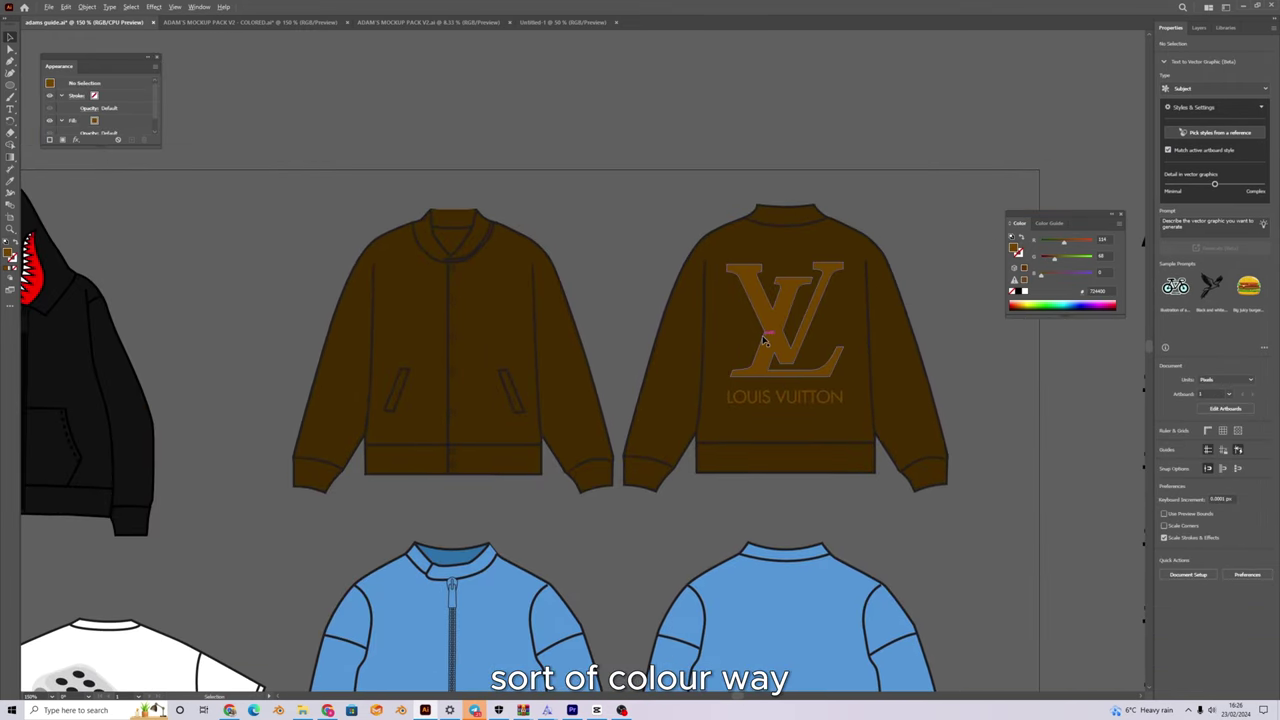
# Draw a circular badge on the jacket's front chest in the logo's brown with a dark outline.
pyautogui.scroll(1, 285, 350)
pyautogui.press('l')
pyautogui.scroll(2, 611, 324)
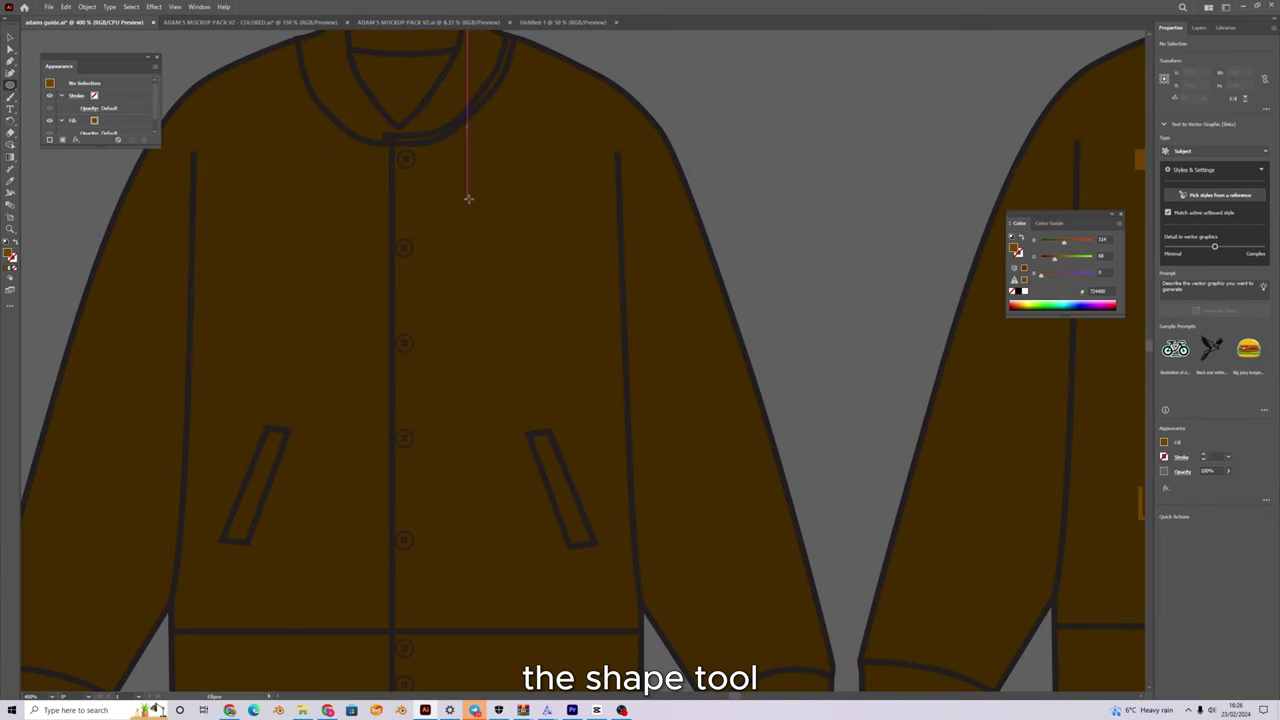
pyautogui.moveTo(468, 198); pyautogui.dragTo(575, 255)
pyautogui.scroll(2, 532, 230)
pyautogui.scroll(-3, 602, 302)
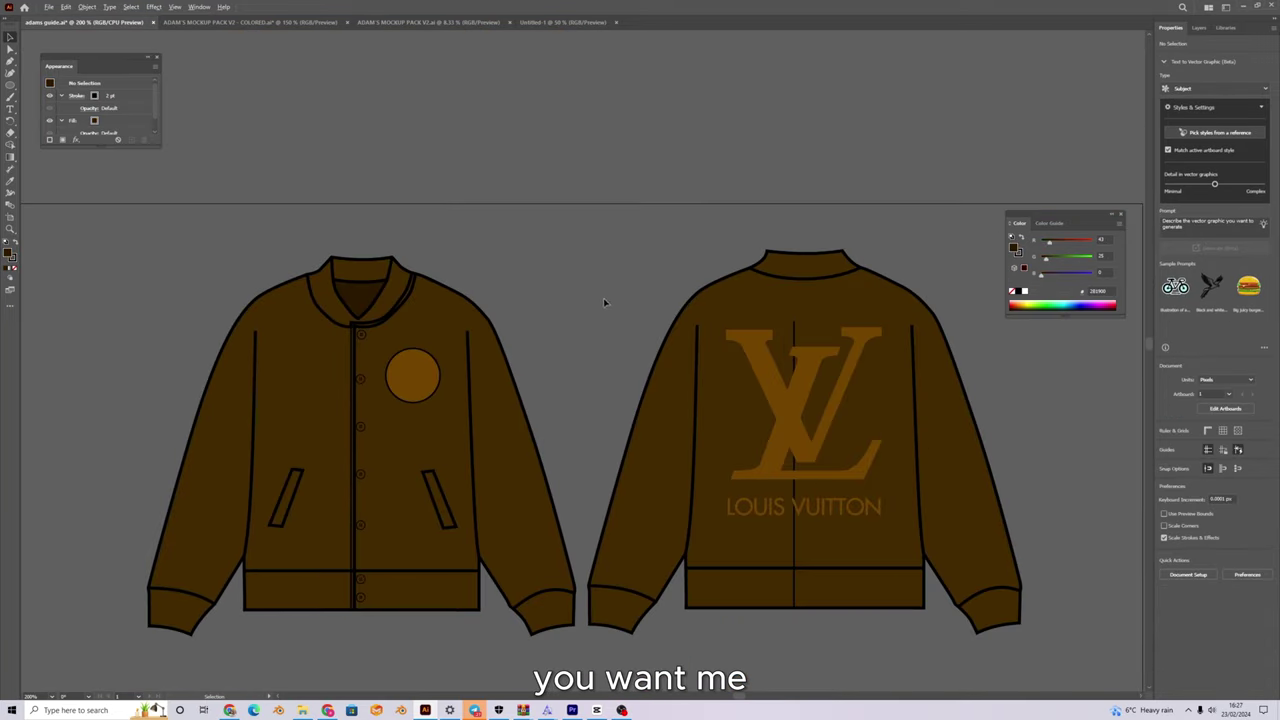
pyautogui.moveTo(472, 337); pyautogui.dragTo(492, 188)
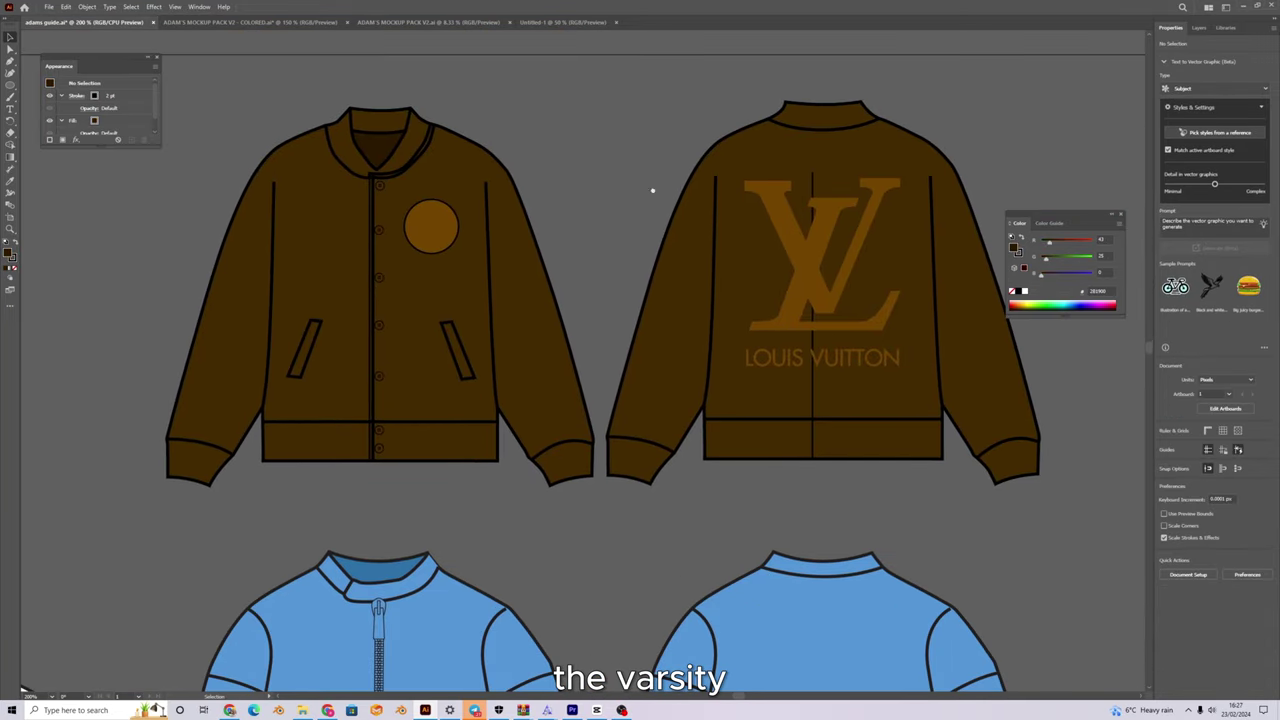
pyautogui.scroll(-3, 652, 190)
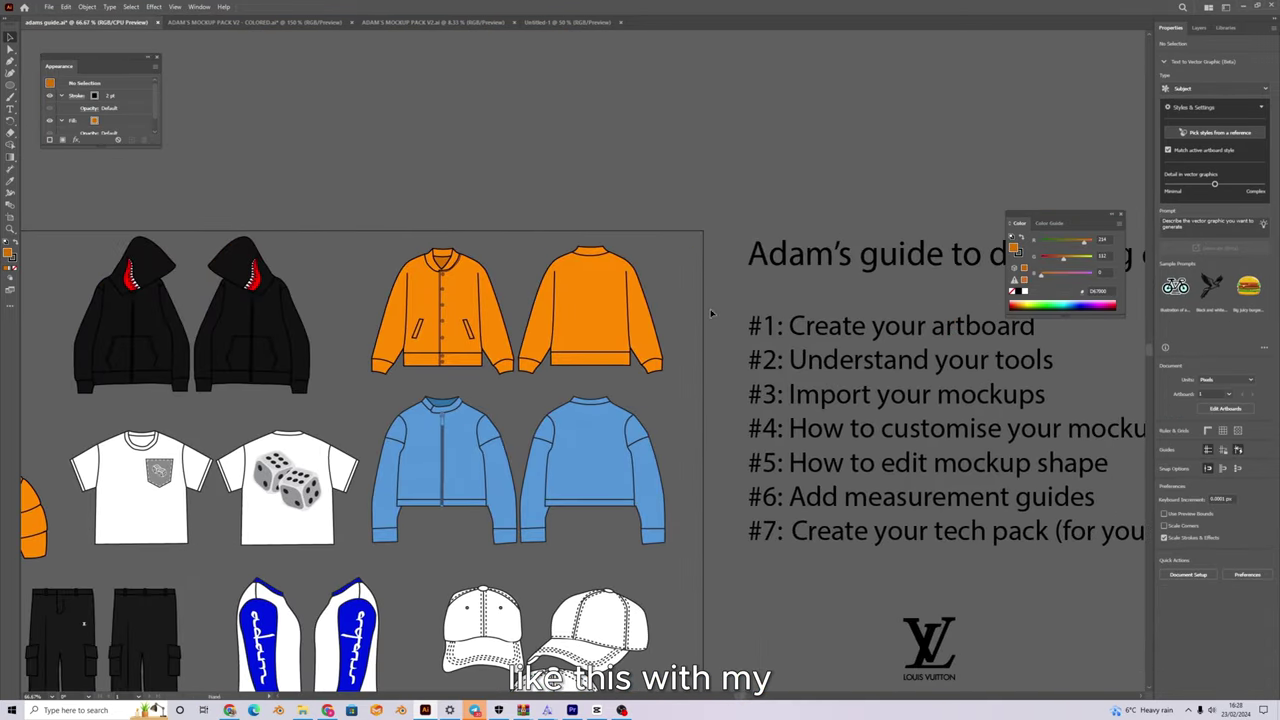
# Copy the black Louis Vuitton logo onto the orange varsity jacket's back, shrink it to about 104 px wide and centre it.
pyautogui.click(929, 645)
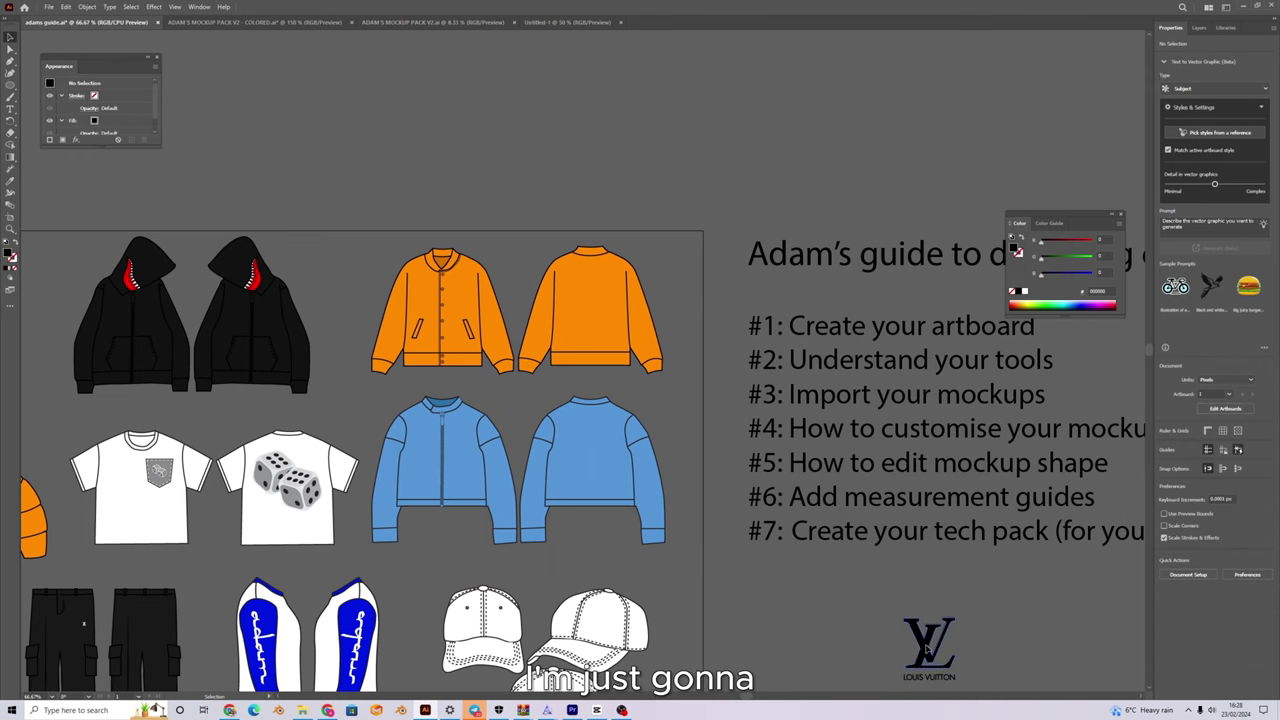
pyautogui.moveTo(929, 645); pyautogui.dragTo(588, 318)
pyautogui.scroll(4, 591, 278)
pyautogui.doubleClick(600, 311)
pyautogui.press('Escape')
pyautogui.scroll(3, 590, 285)
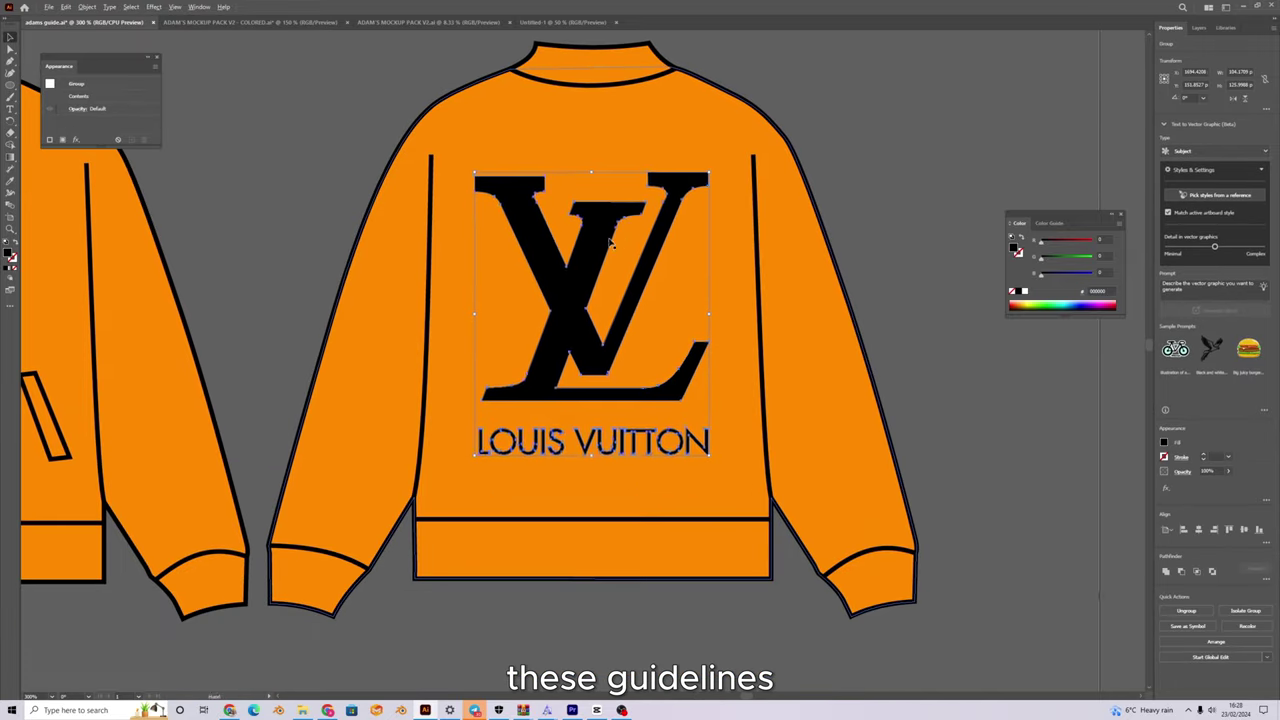
pyautogui.moveTo(583, 269); pyautogui.dragTo(590, 262)
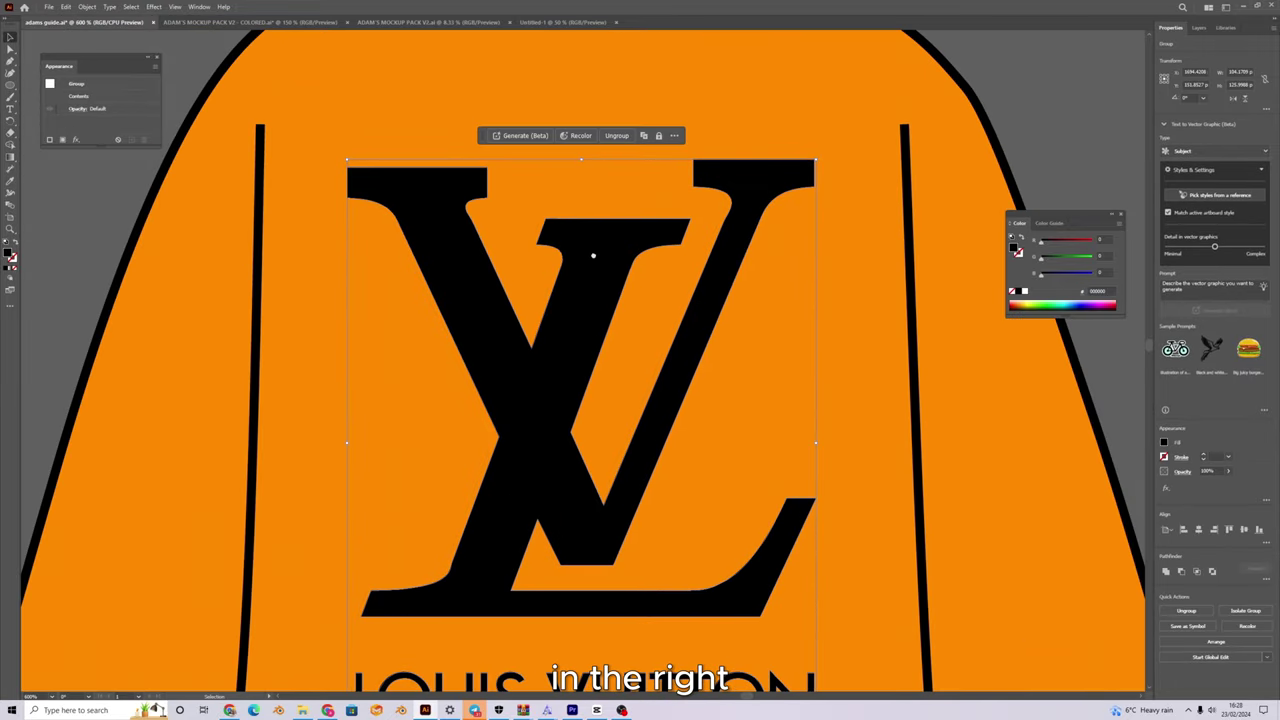
pyautogui.scroll(-3, 592, 265)
pyautogui.moveTo(597, 312); pyautogui.dragTo(594, 310)
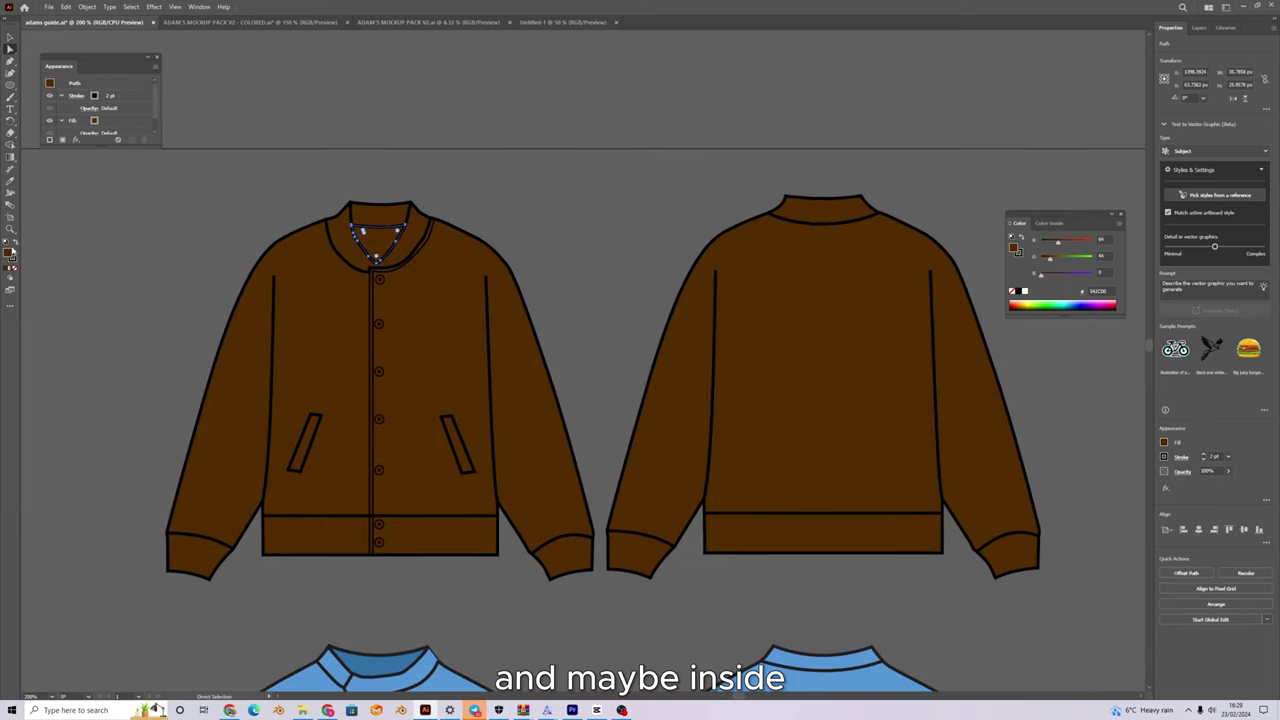
# Fill the brown jacket's inner collar with darker brown 492400 and recolour the back logo lighter brown 823E00.
pyautogui.doubleClick(8, 255)
pyautogui.click(953, 235)
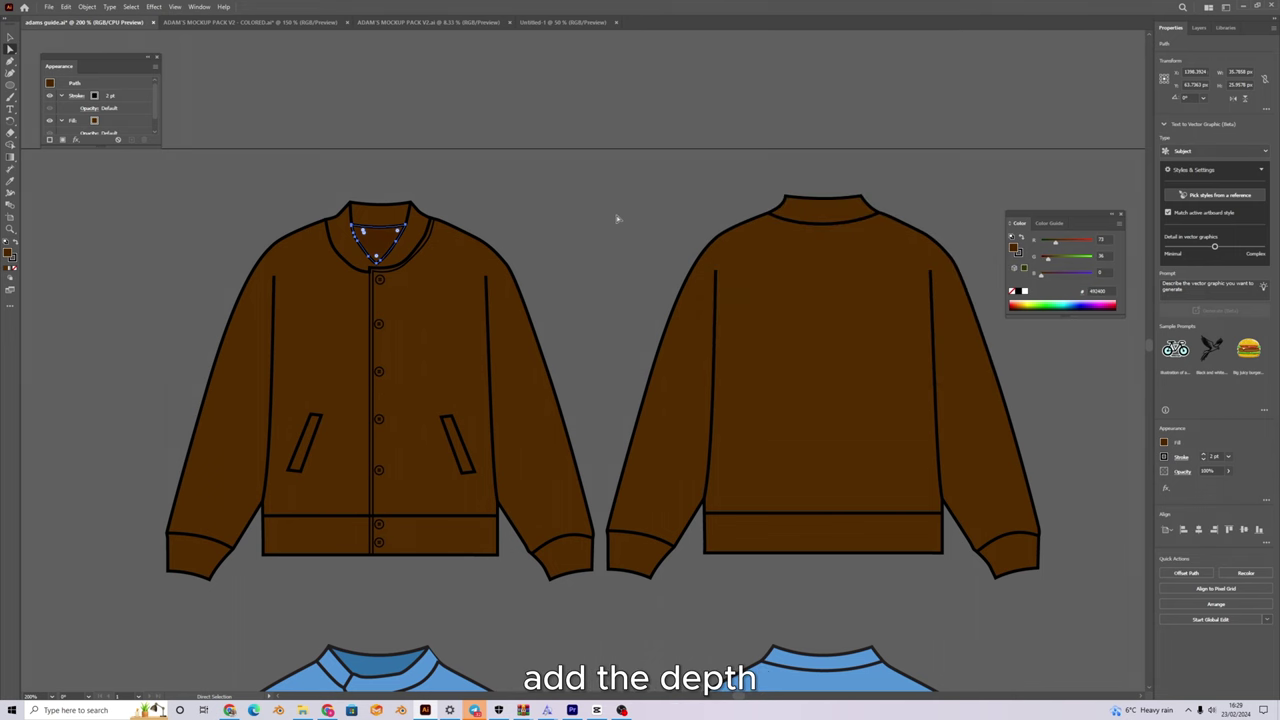
pyautogui.doubleClick(8, 255)
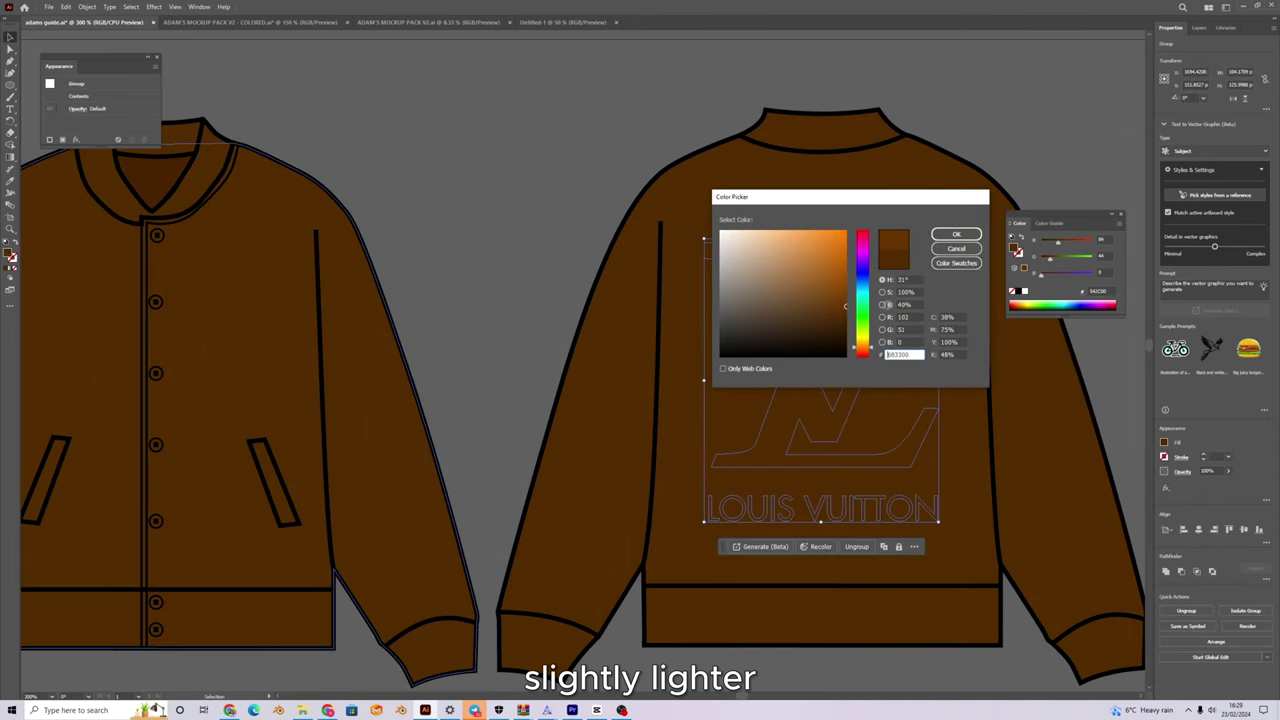
pyautogui.click(970, 236)
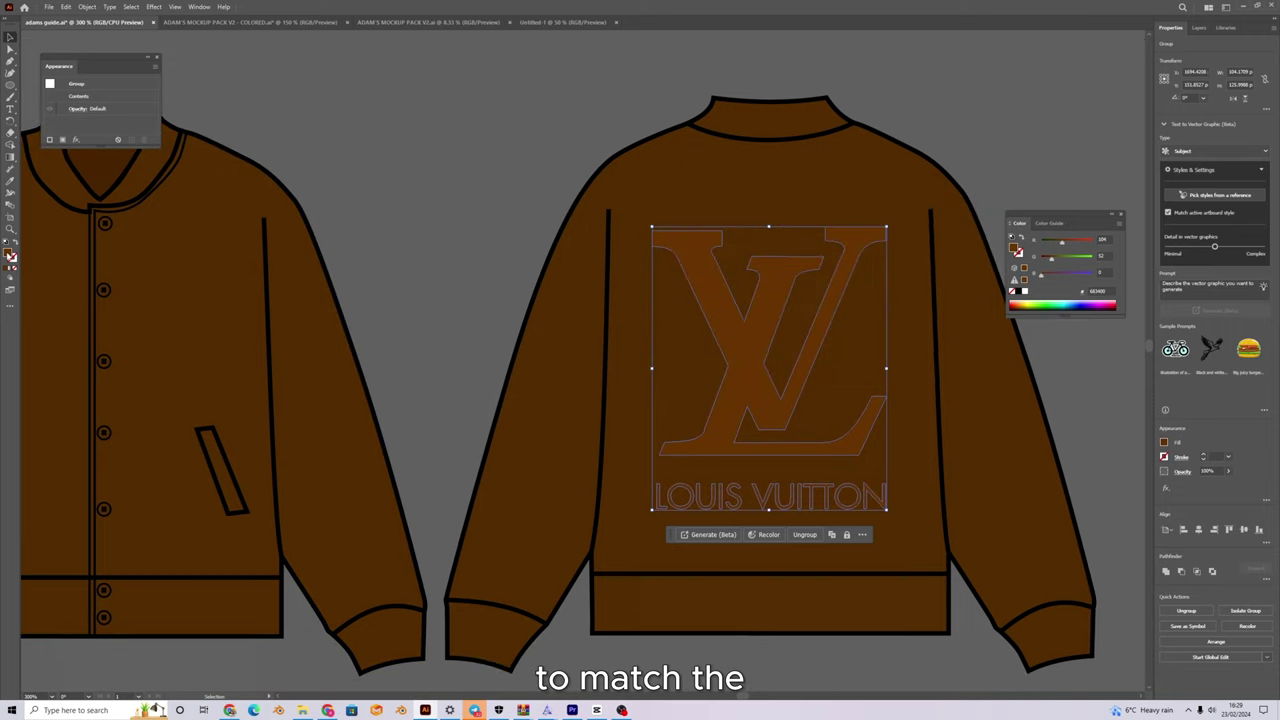
pyautogui.doubleClick(10, 255)
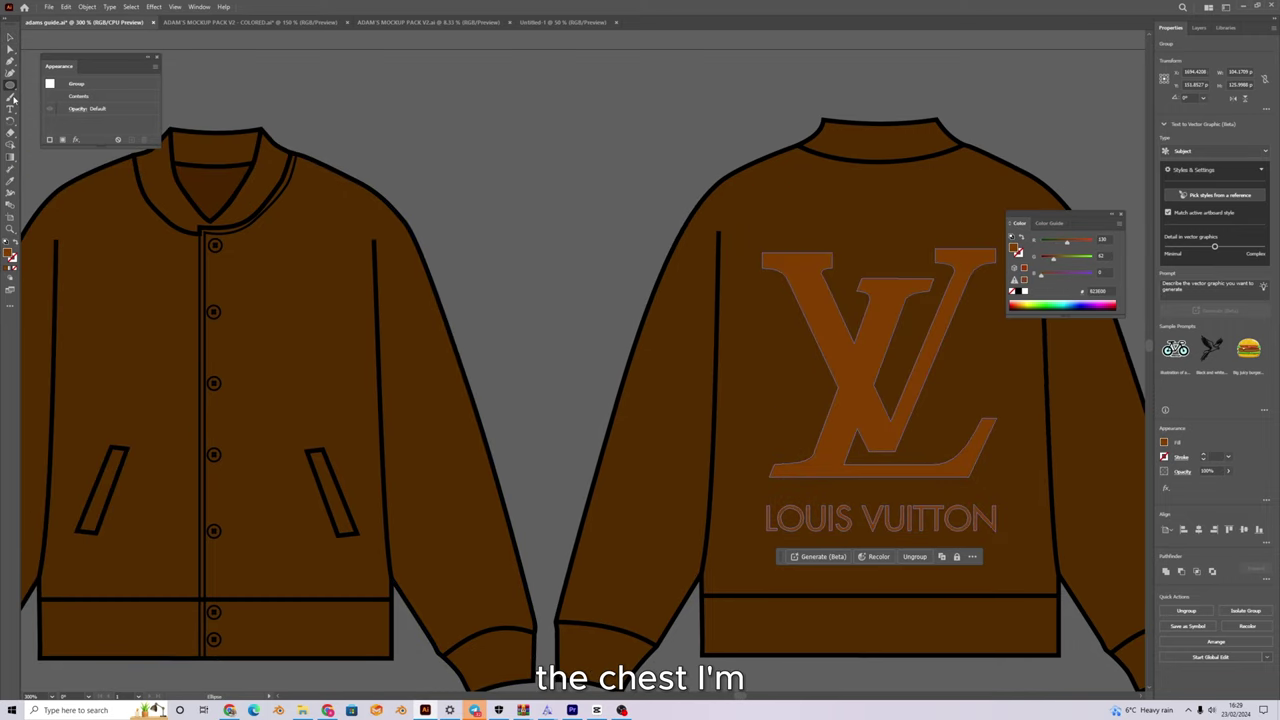
# Draw a circular badge about 42 px across on the jacket's front chest, filled with 823E00 and outlined in black.
pyautogui.scroll(1, 214, 250)
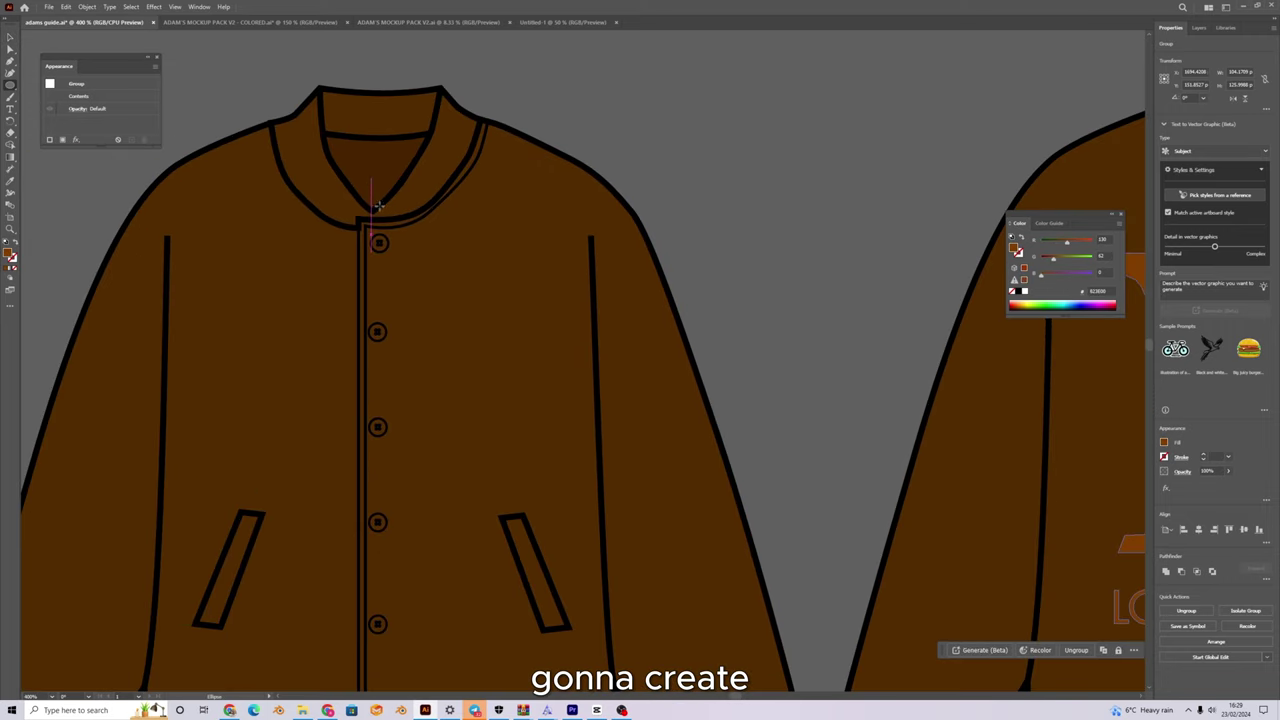
pyautogui.moveTo(520, 345); pyautogui.dragTo(563, 405)
pyautogui.press('v')
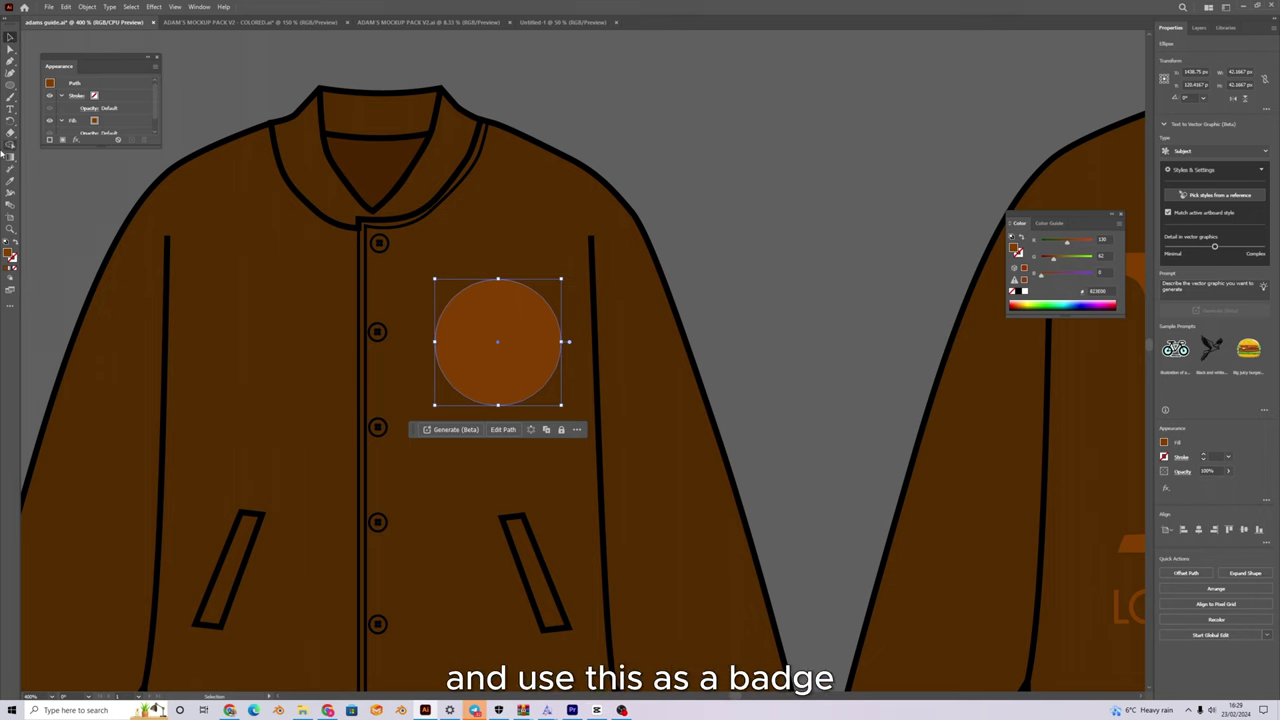
pyautogui.moveTo(558, 226); pyautogui.dragTo(537, 142)
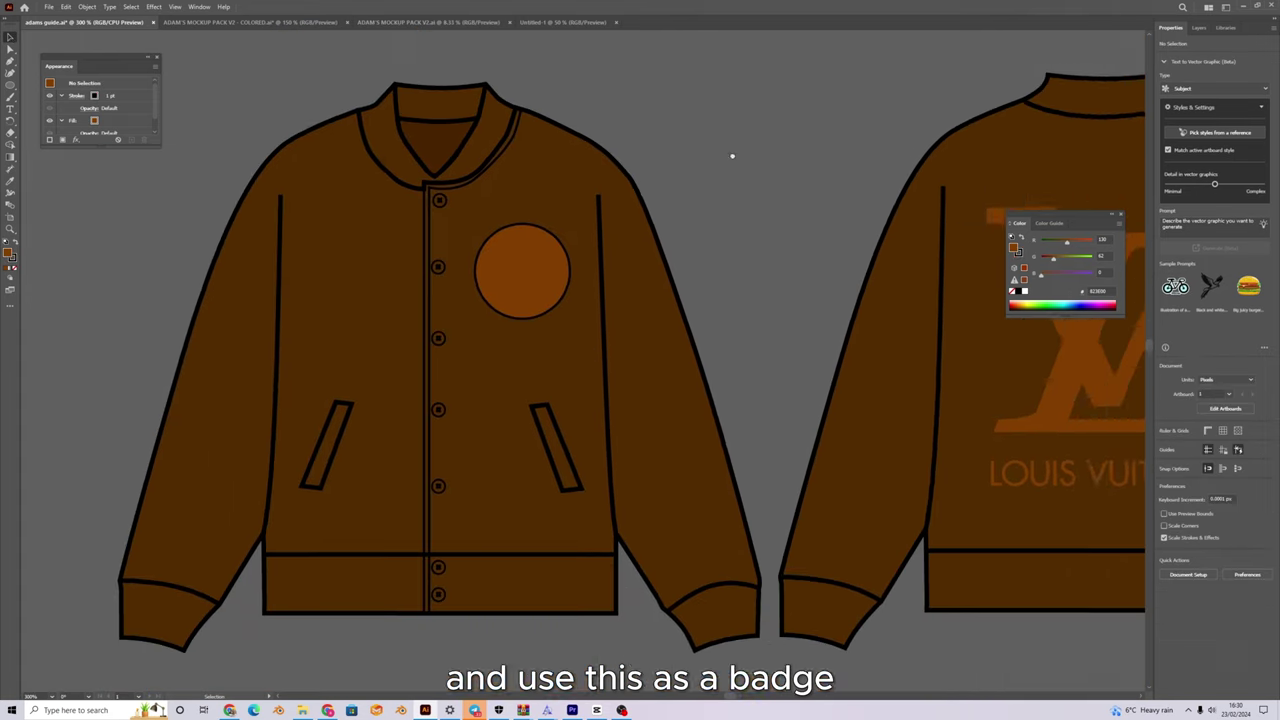
# Copy the back logo into the chest badge, shrink it to about 24 px wide and colour it dark brown 602B00.
pyautogui.moveTo(656, 162); pyautogui.dragTo(460, 109)
pyautogui.moveTo(887, 264); pyautogui.dragTo(355, 130)
pyautogui.moveTo(464, 136); pyautogui.dragTo(830, 266)
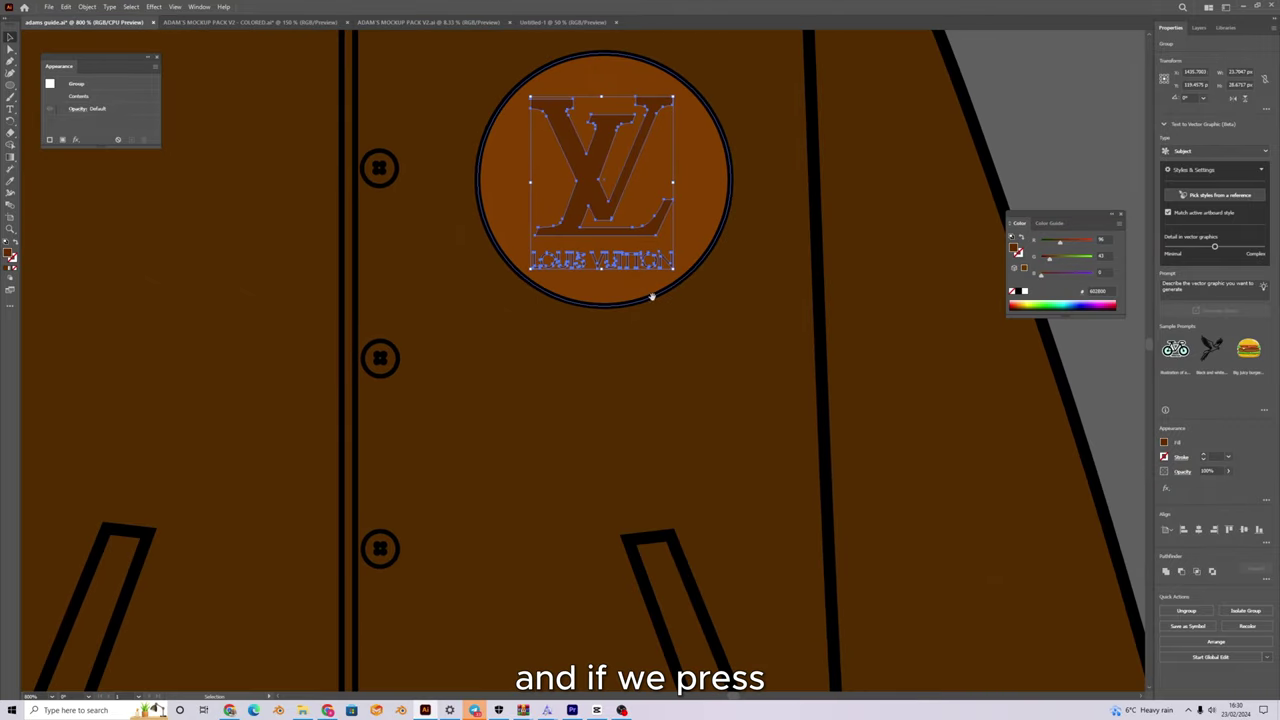
# Ungroup the badge's Louis Vuitton logo so that its symbol and lettering are separate objects.
pyautogui.scroll(2, 624, 275)
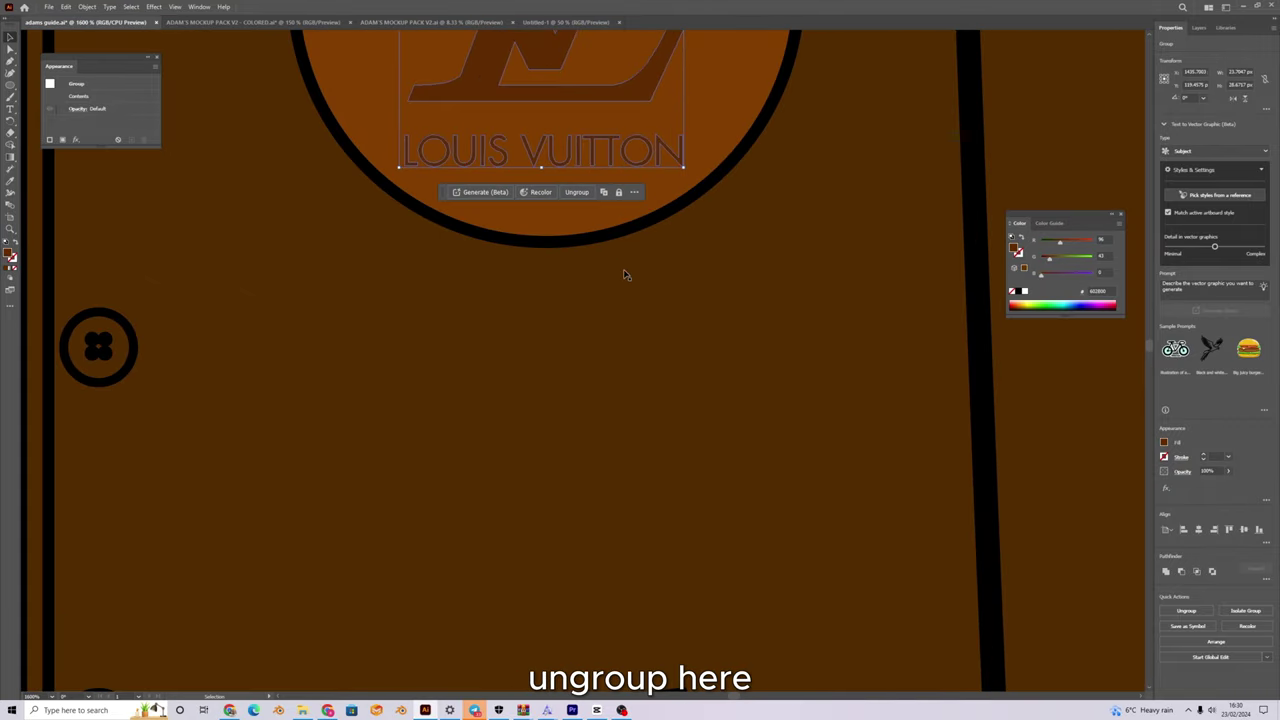
pyautogui.click(575, 192)
pyautogui.scroll(2, 575, 192)
pyautogui.scroll(3, 540, 250)
pyautogui.scroll(2, 520, 255)
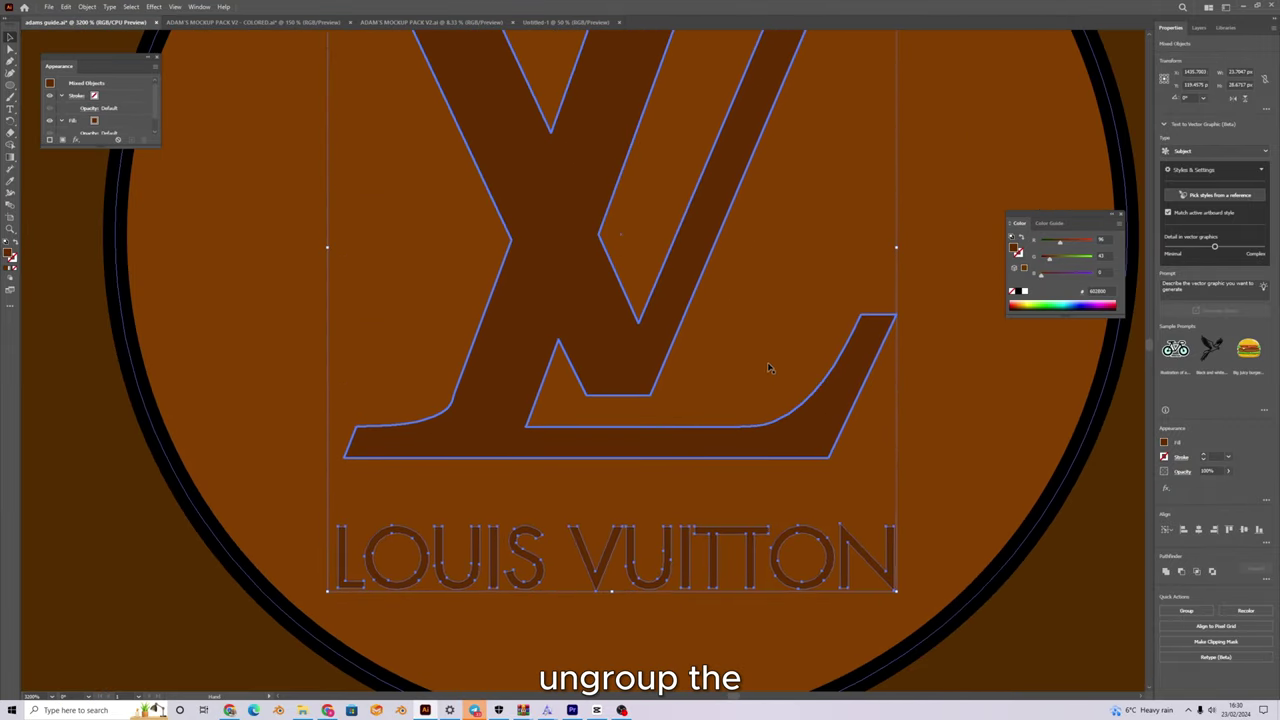
pyautogui.scroll(-4, 483, 257)
pyautogui.click(484, 257)
pyautogui.click(694, 261)
# Delete all the LOUIS VUITTON letters beneath the symbol in the chest badge.
pyautogui.scroll(3, 675, 413)
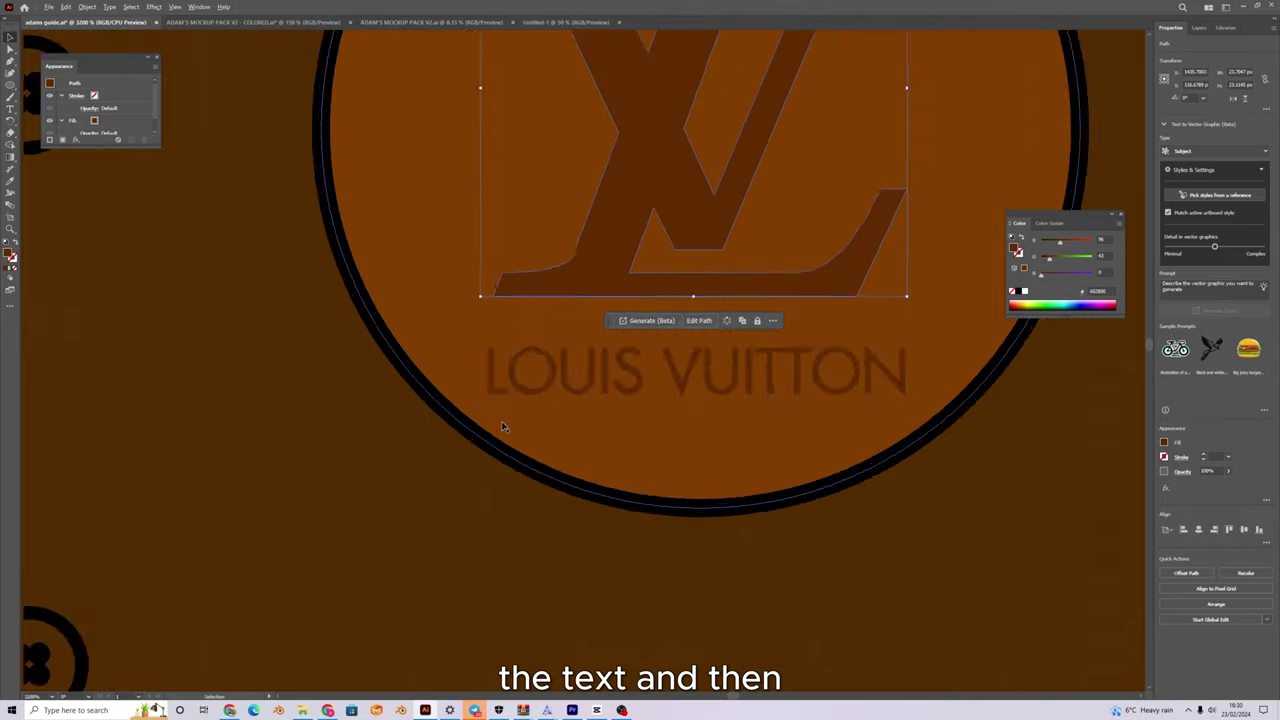
pyautogui.click(497, 378)
pyautogui.keyDown('shift'); pyautogui.click(556, 378); pyautogui.keyUp('shift')
pyautogui.keyDown('shift'); pyautogui.click(641, 374); pyautogui.keyUp('shift')
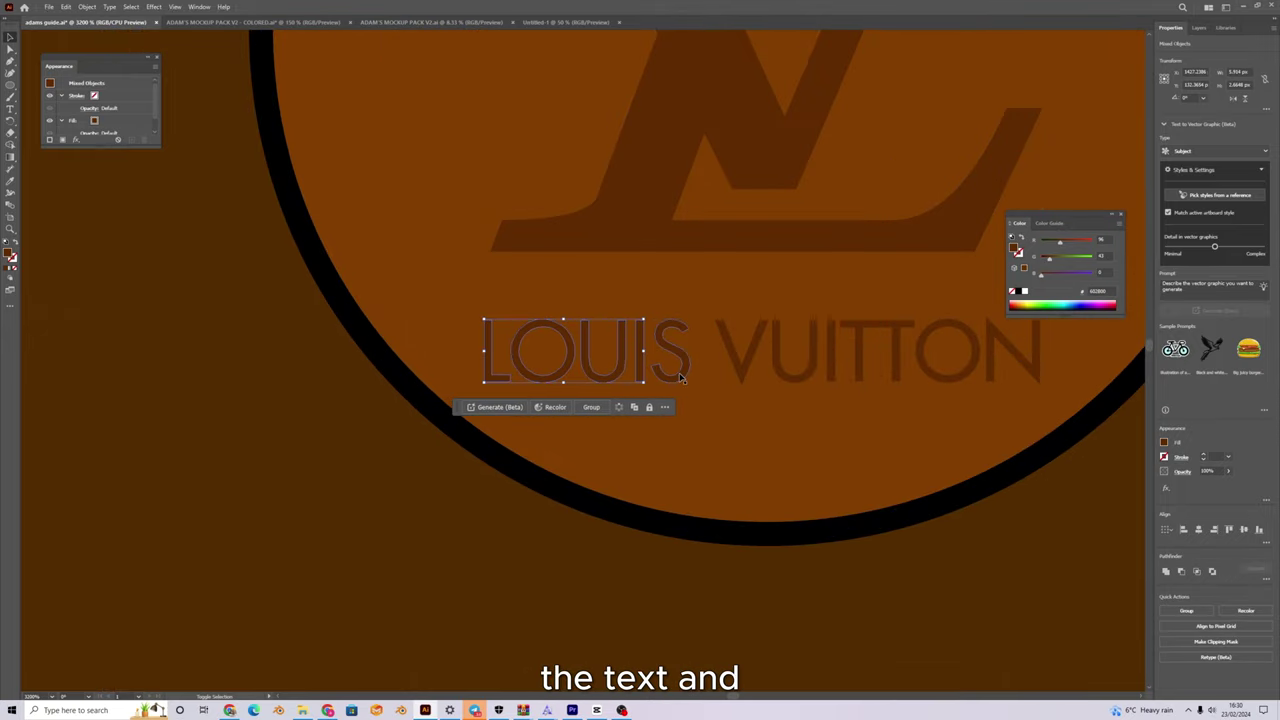
pyautogui.keyDown('shift'); pyautogui.click(683, 371); pyautogui.keyUp('shift')
pyautogui.moveTo(706, 360); pyautogui.dragTo(507, 422)
pyautogui.keyDown('shift'); pyautogui.click(580, 415); pyautogui.keyUp('shift')
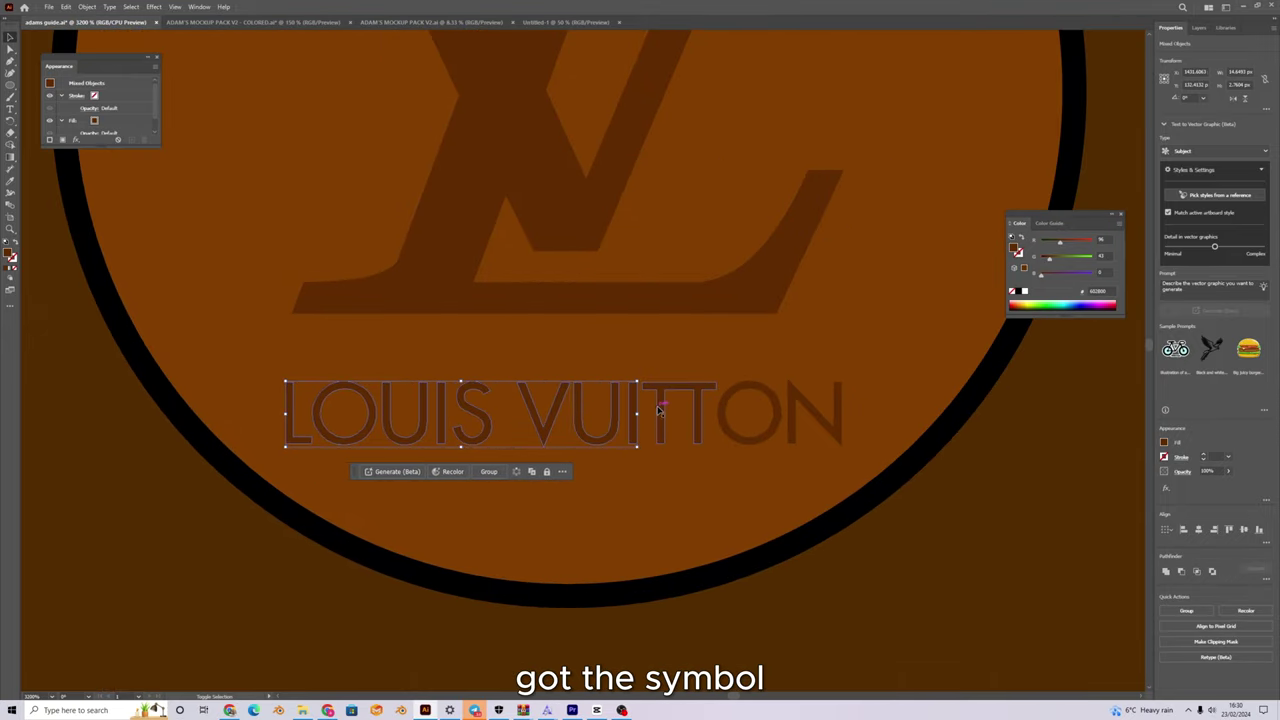
pyautogui.press('Delete')
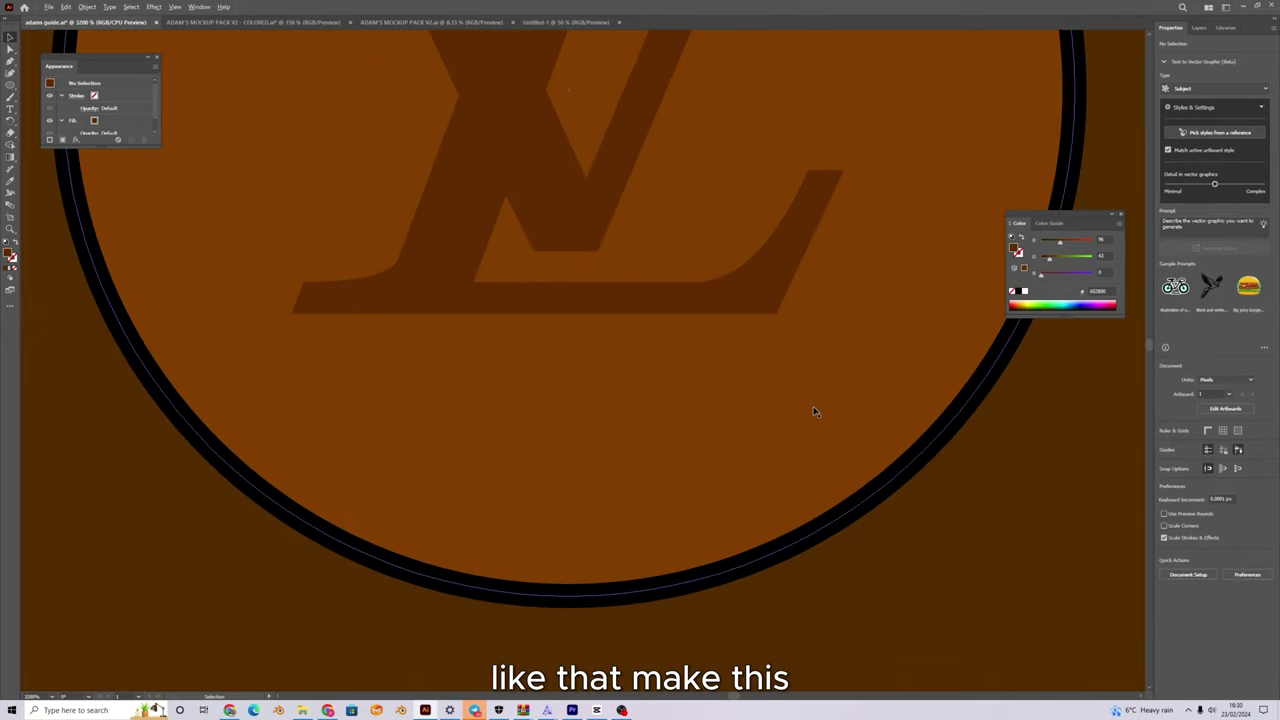
# Enlarge the remaining LV symbol slightly and centre it inside the chest badge.
pyautogui.scroll(-4, 715, 300)
pyautogui.click(645, 355)
pyautogui.moveTo(663, 296); pyautogui.dragTo(663, 379)
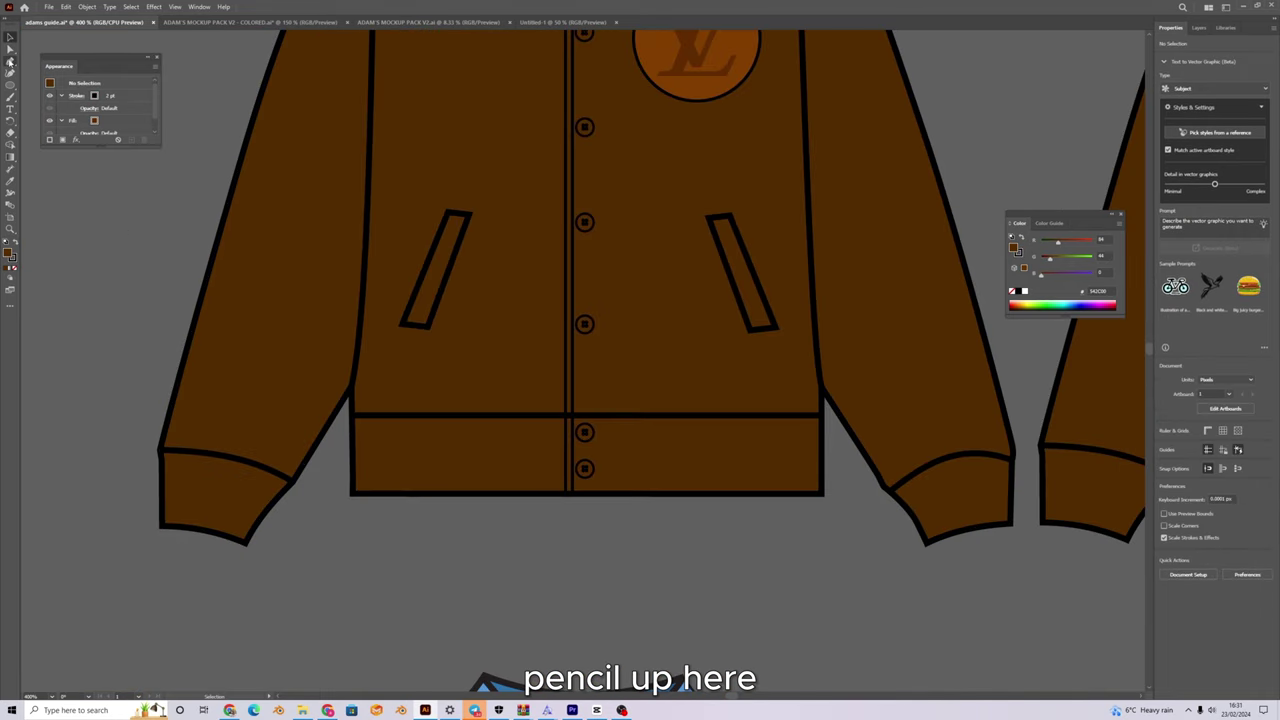
# Draw a closed horizontal stripe with the Pen tool across the full width of the jacket front's hem band.
pyautogui.click(10, 60)
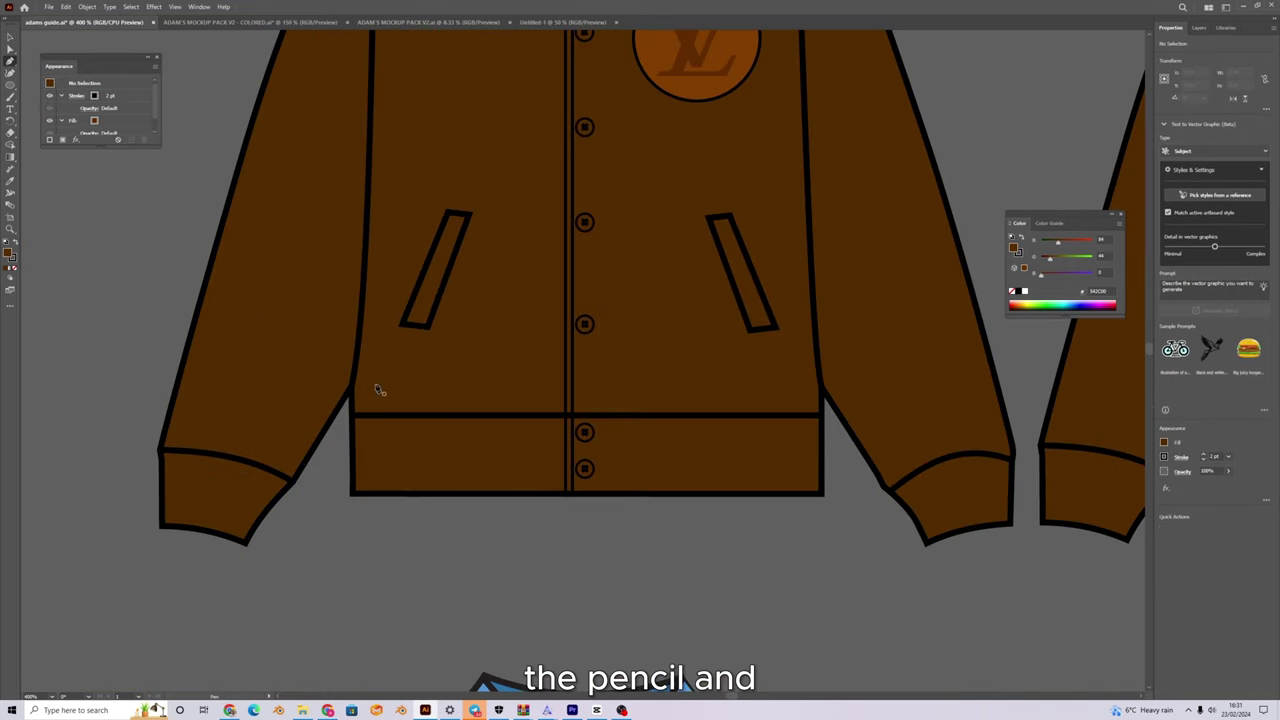
pyautogui.scroll(-4, 380, 390)
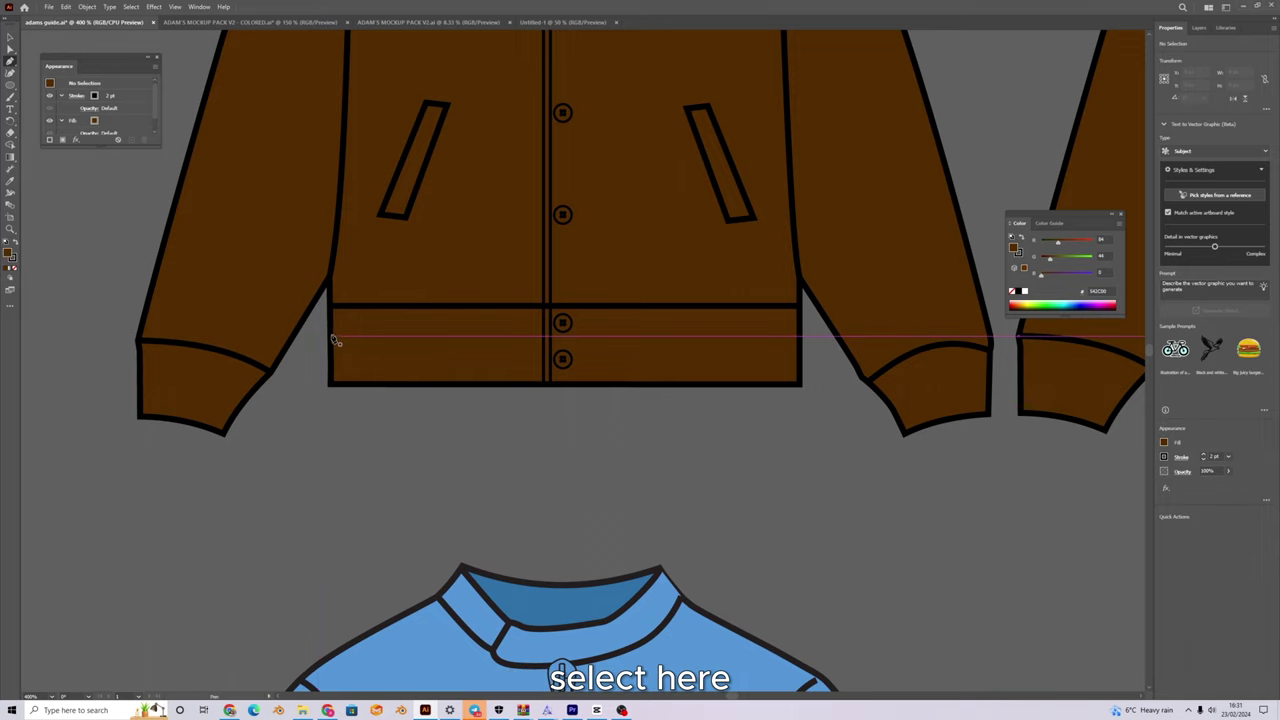
pyautogui.click(334, 337)
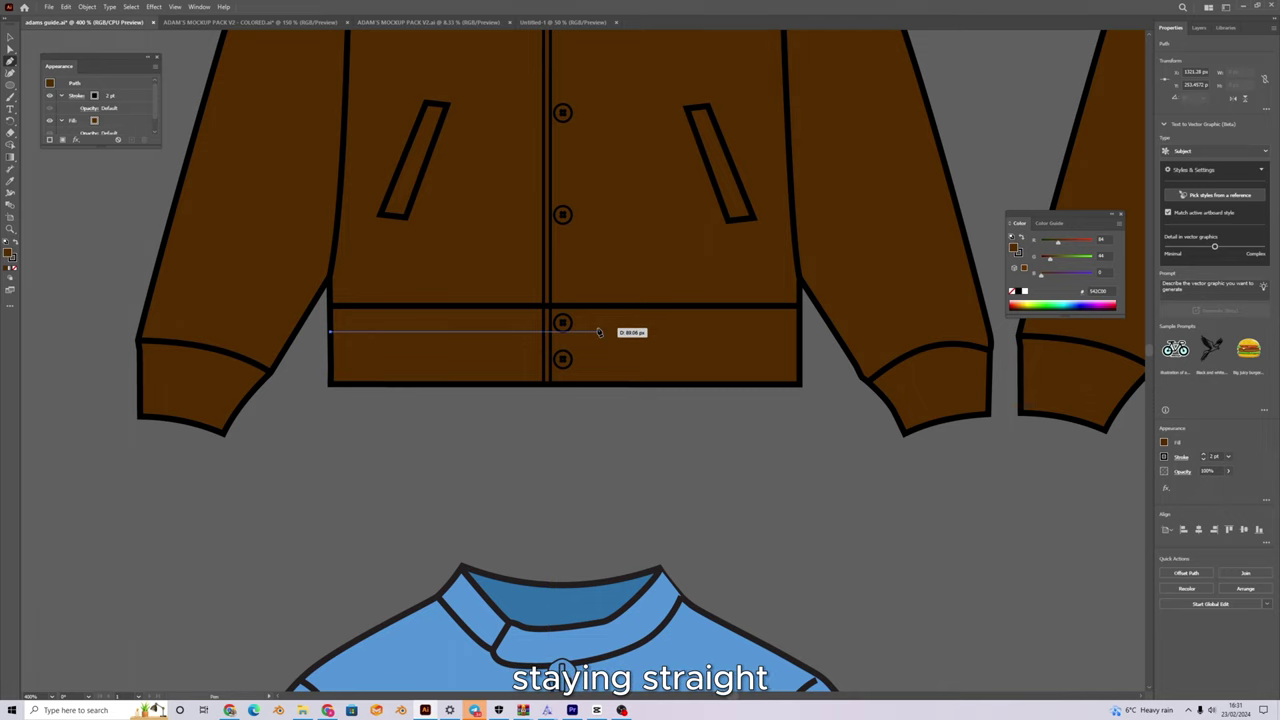
pyautogui.click(800, 333)
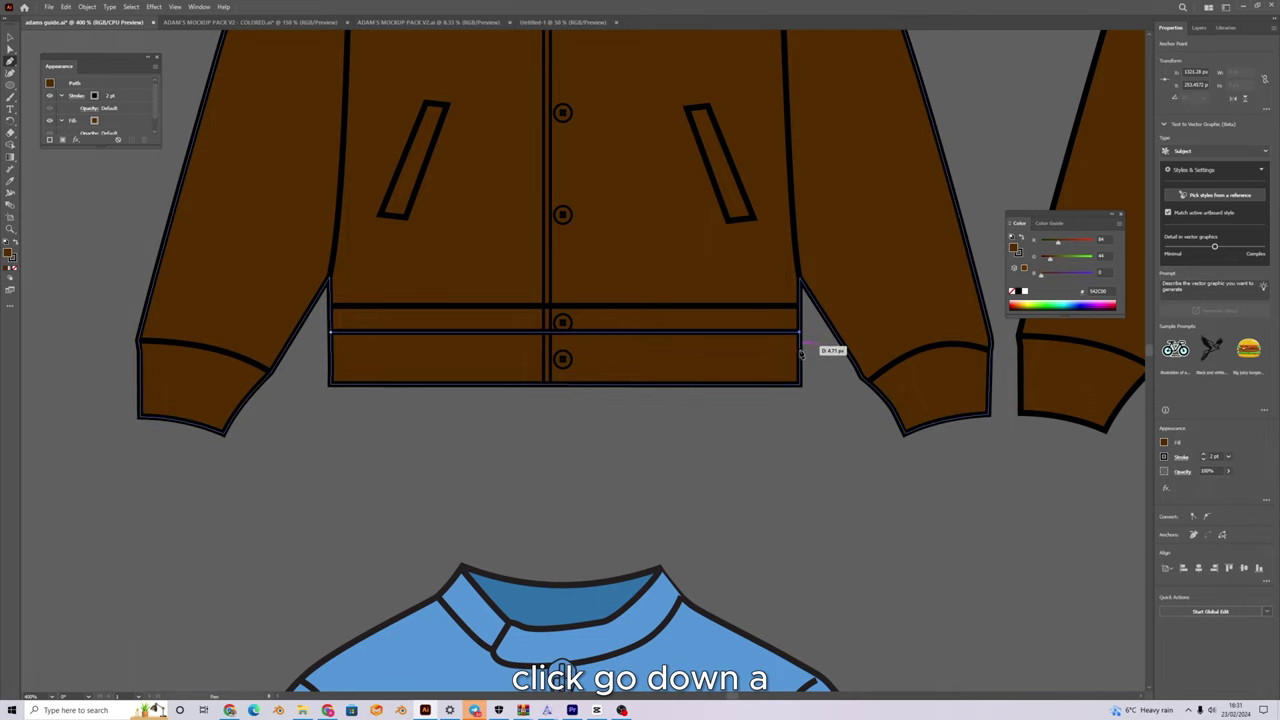
pyautogui.click(330, 361)
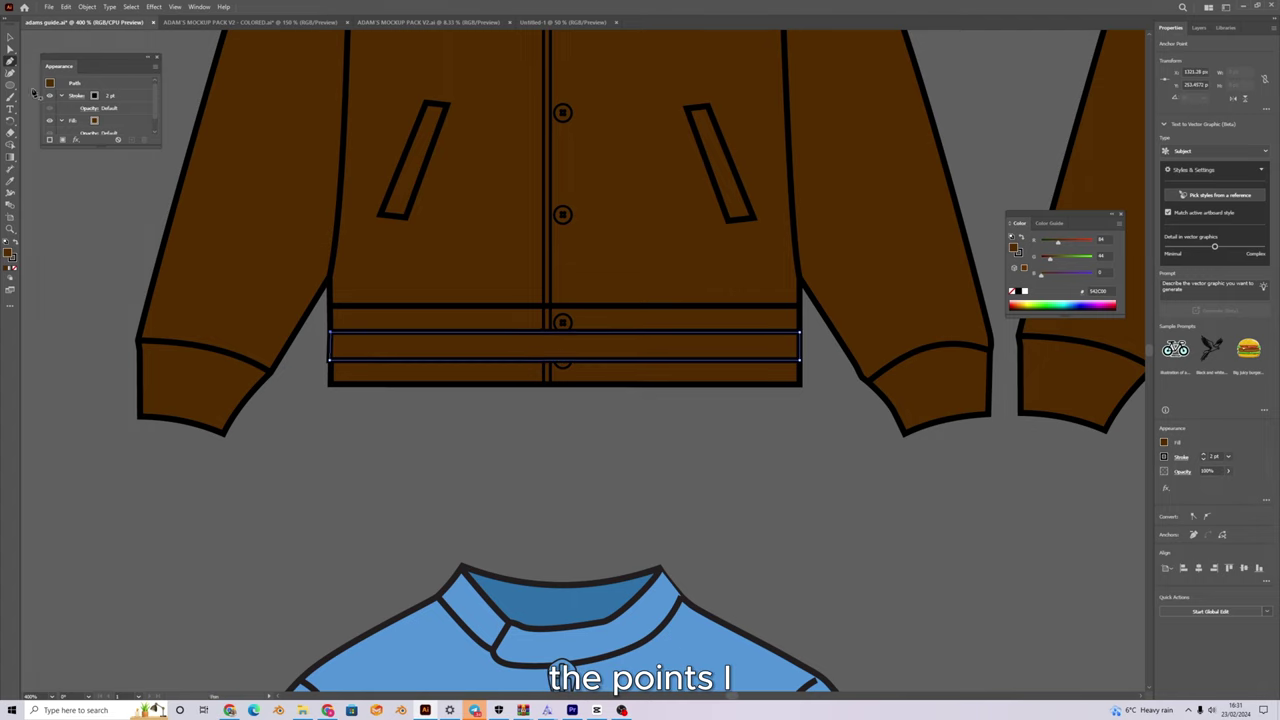
# Align the hem stripe's corner points with the sides of the hem band and fill it with the lighter brown of the back logo.
pyautogui.press('a')
pyautogui.scroll(10, 343, 371)
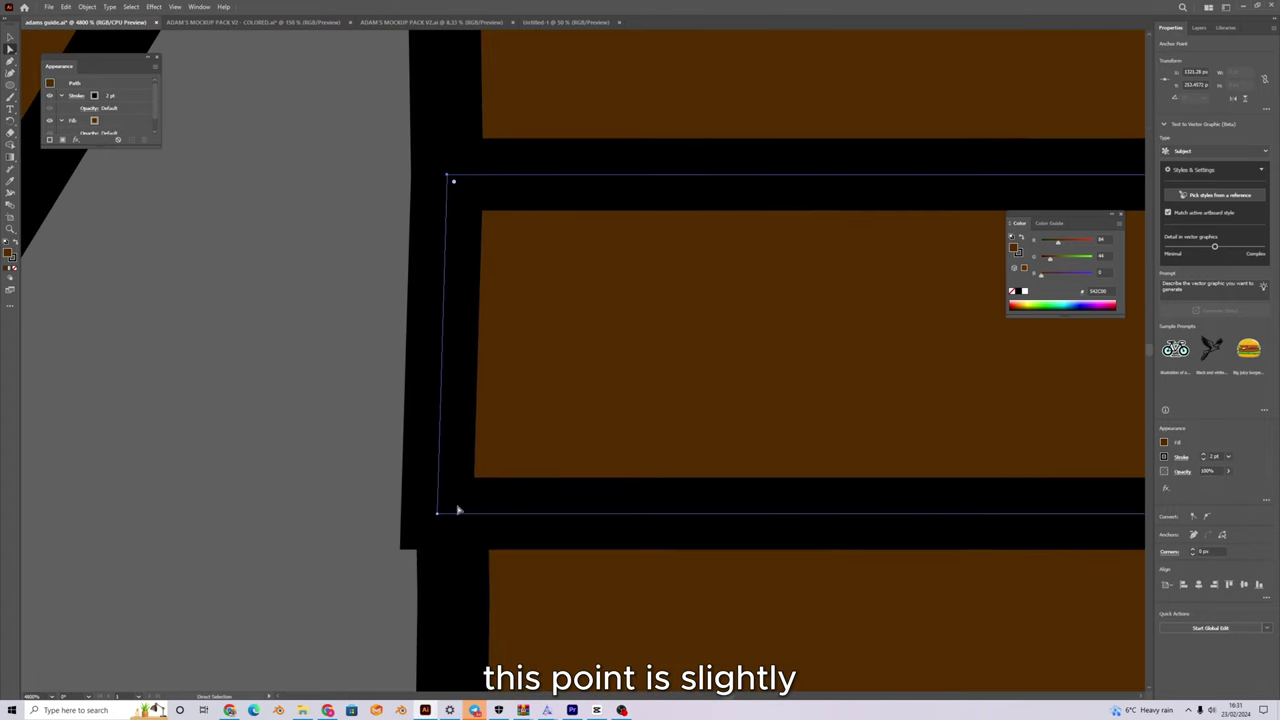
pyautogui.moveTo(427, 520); pyautogui.dragTo(447, 440)
pyautogui.scroll(1, 343, 427)
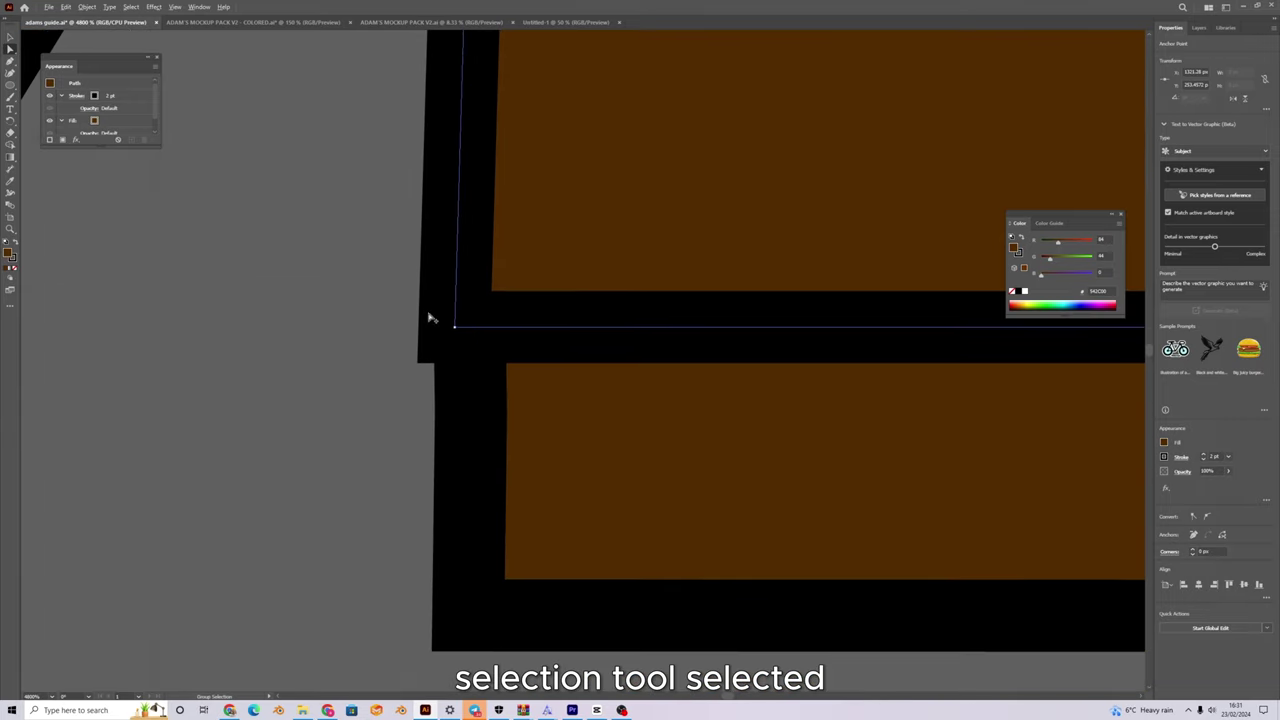
pyautogui.scroll(2, 431, 319)
pyautogui.moveTo(405, 322); pyautogui.dragTo(431, 322)
pyautogui.click(343, 271)
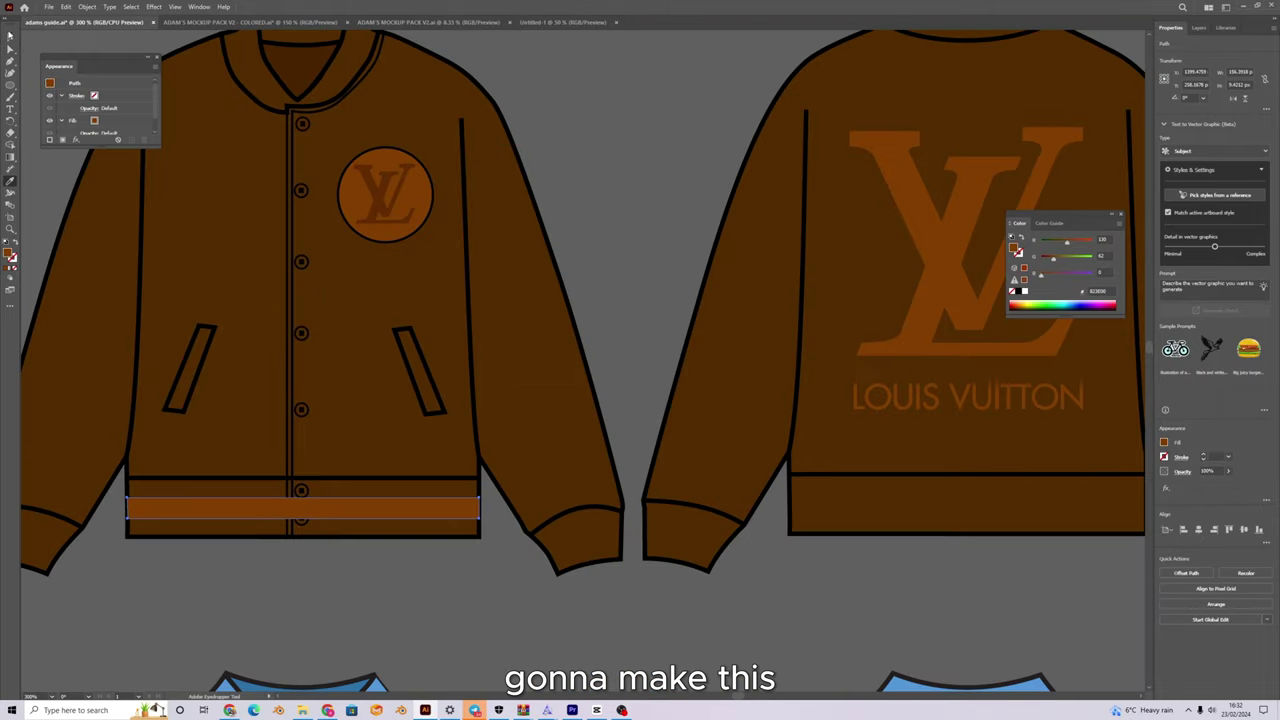
# Give the lighter brown hem stripe on the jacket front a black outline.
pyautogui.press('v')
pyautogui.click(573, 190)
pyautogui.moveTo(496, 196); pyautogui.dragTo(703, 190)
pyautogui.scroll(-2, 703, 190)
pyautogui.scroll(3, 591, 348)
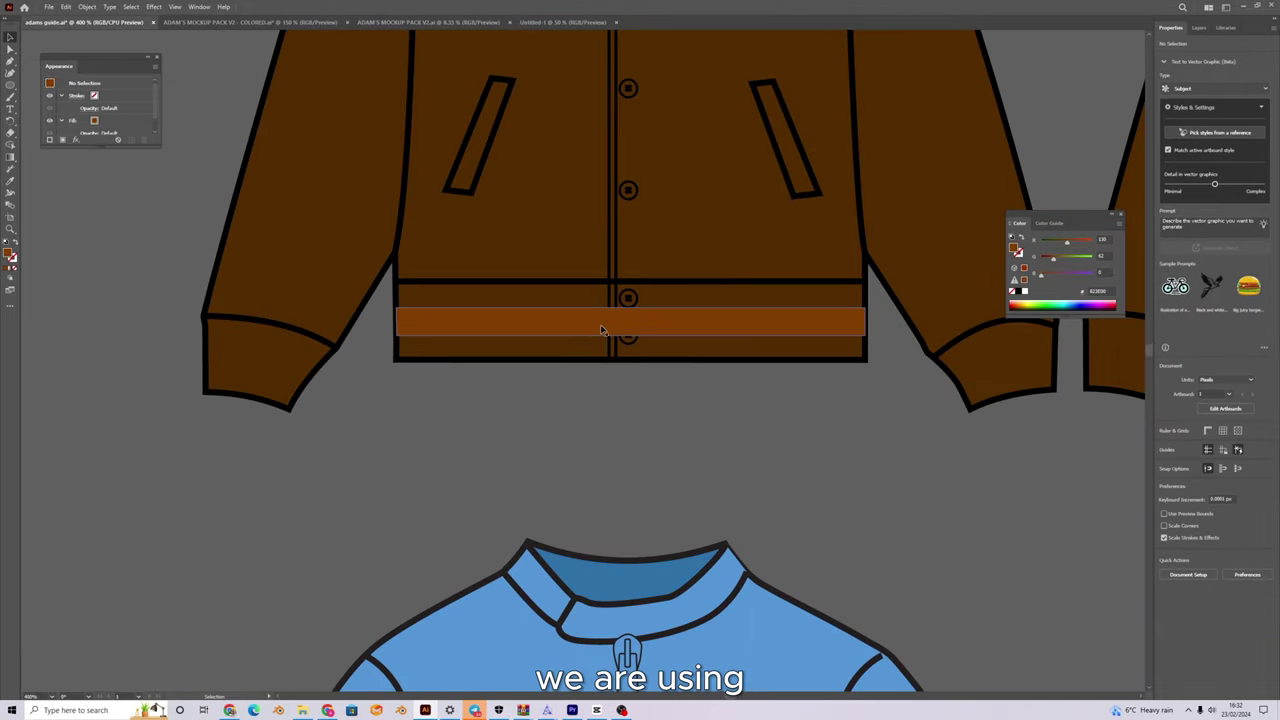
pyautogui.click(608, 321)
pyautogui.scroll(-1, 615, 268)
pyautogui.moveTo(614, 267); pyautogui.dragTo(602, 412)
pyautogui.scroll(2, 600, 410)
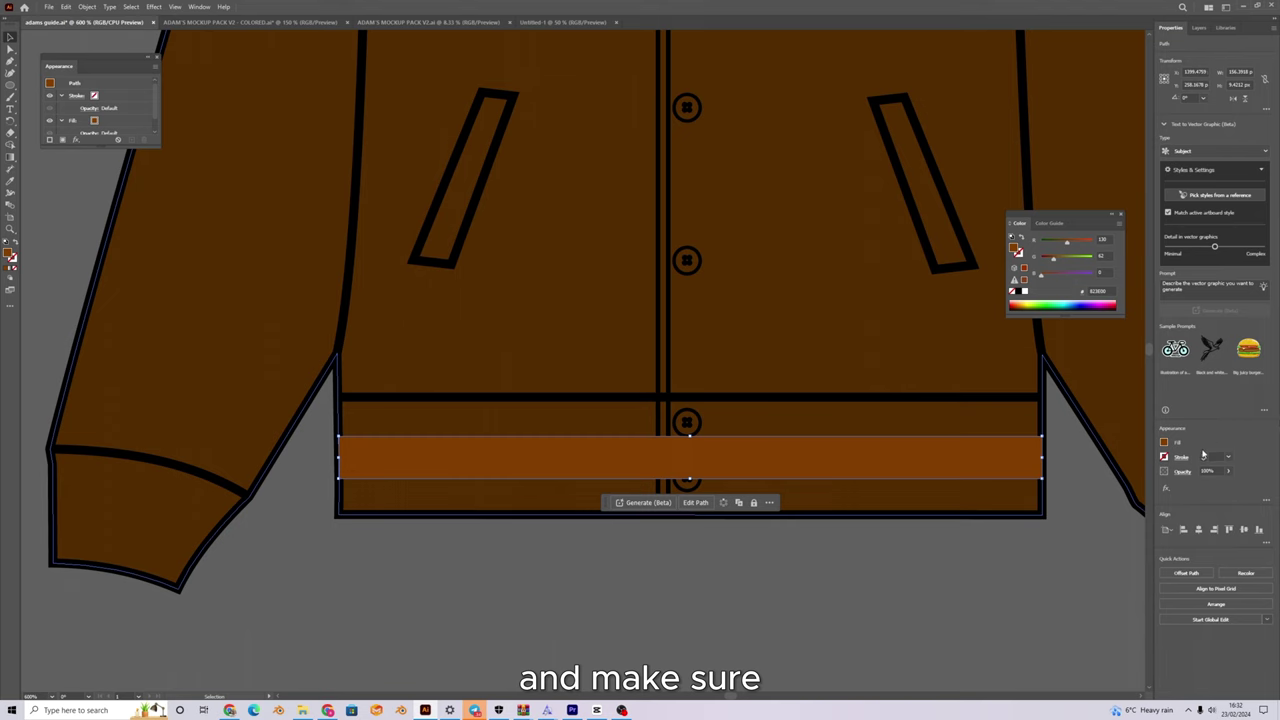
pyautogui.click(1204, 455)
pyautogui.click(1204, 455)
pyautogui.click(976, 523)
# Bring the two lowest buttons and the front placket lines to the front, above the hem stripe.
pyautogui.scroll(-1, 900, 475)
pyautogui.moveTo(829, 432)
pyautogui.mouseDown()
pyautogui.moveTo(799, 388)
pyautogui.moveTo(802, 308)
pyautogui.mouseUp()
pyautogui.scroll(3, 802, 308)
pyautogui.click(594, 327)
pyautogui.keyDown('shift'); pyautogui.click(597, 459); pyautogui.keyUp('shift')
pyautogui.keyDown('shift'); pyautogui.click(556, 312); pyautogui.keyUp('shift')
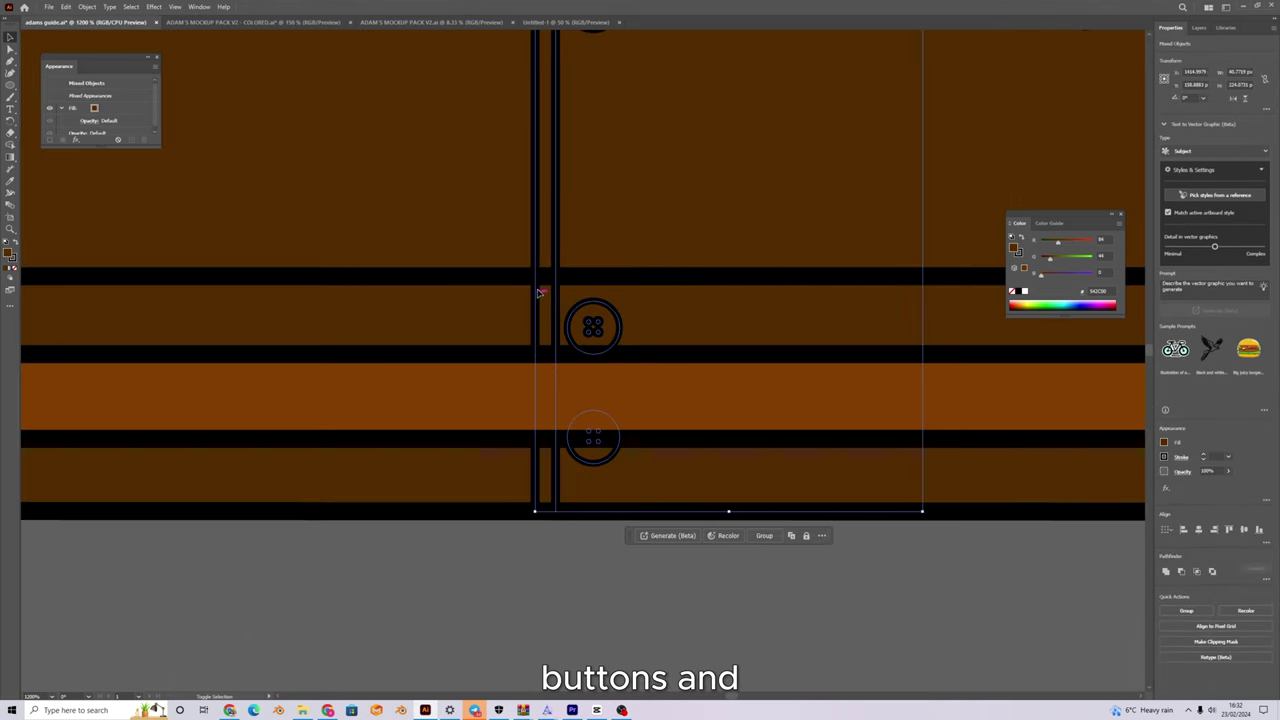
pyautogui.scroll(-3, 538, 293)
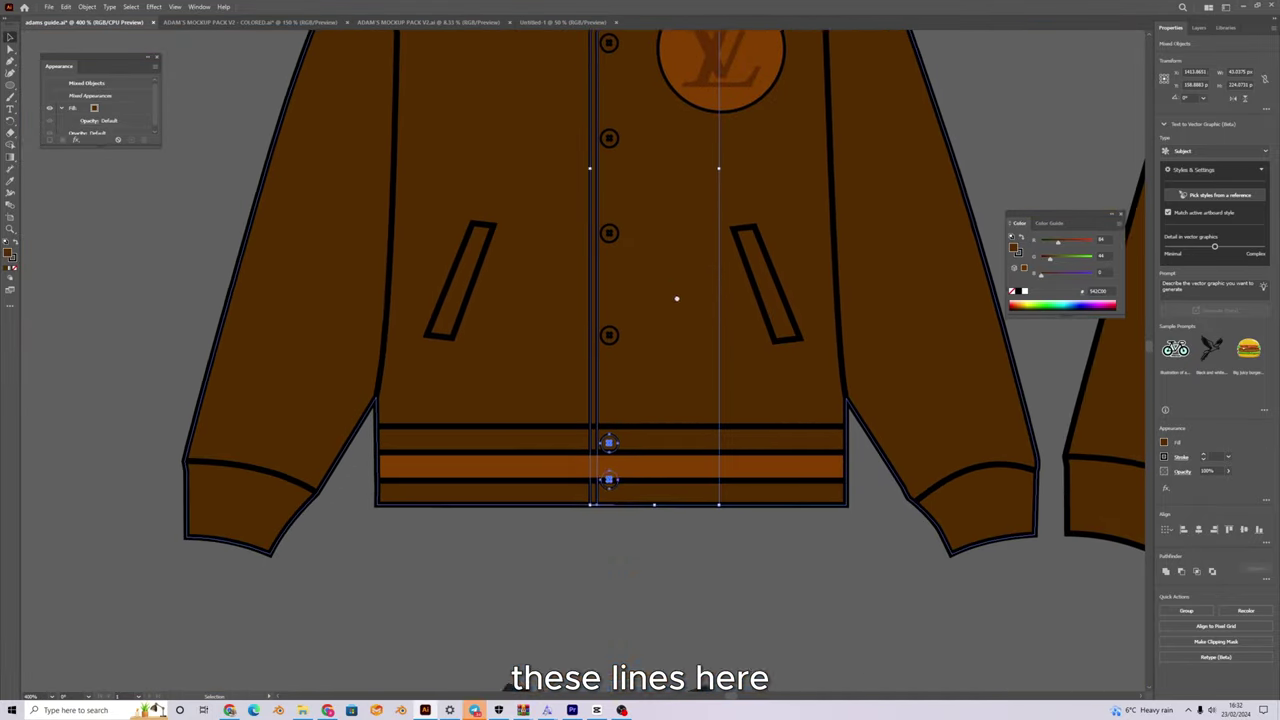
pyautogui.scroll(3, 600, 450)
pyautogui.rightClick(606, 221)
pyautogui.moveTo(656, 405)
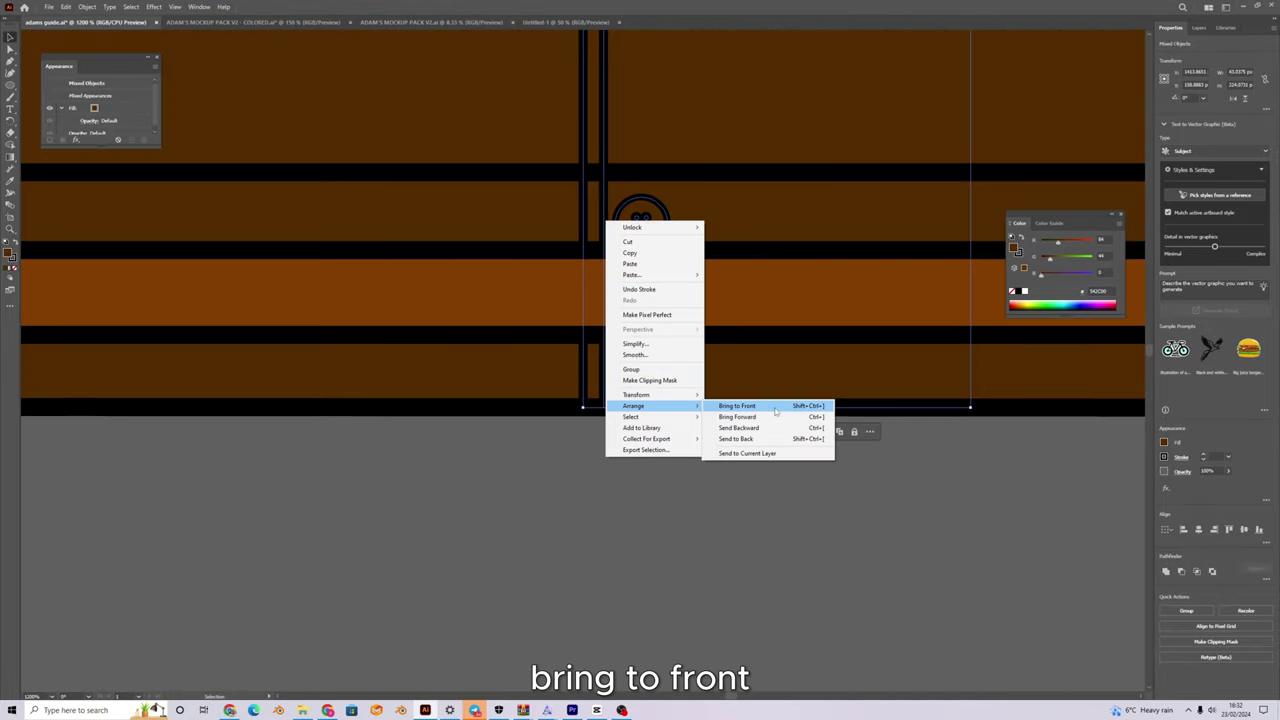
pyautogui.click(740, 404)
# Remove the fill from the placket path that covers part of the LV chest badge.
pyautogui.scroll(-3, 608, 554)
pyautogui.scroll(2, 595, 582)
pyautogui.moveTo(595, 582); pyautogui.dragTo(611, 676)
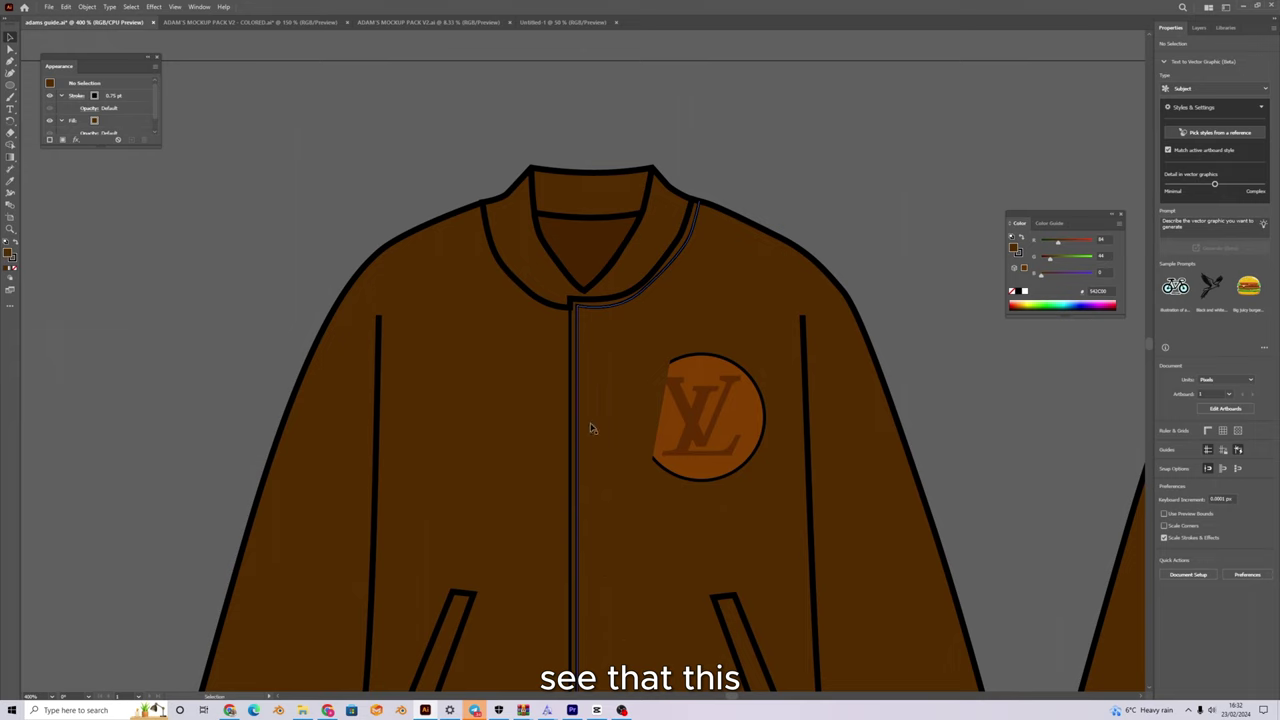
pyautogui.moveTo(638, 380); pyautogui.dragTo(637, 154)
pyautogui.scroll(-1, 644, 121)
pyautogui.scroll(1, 601, 181)
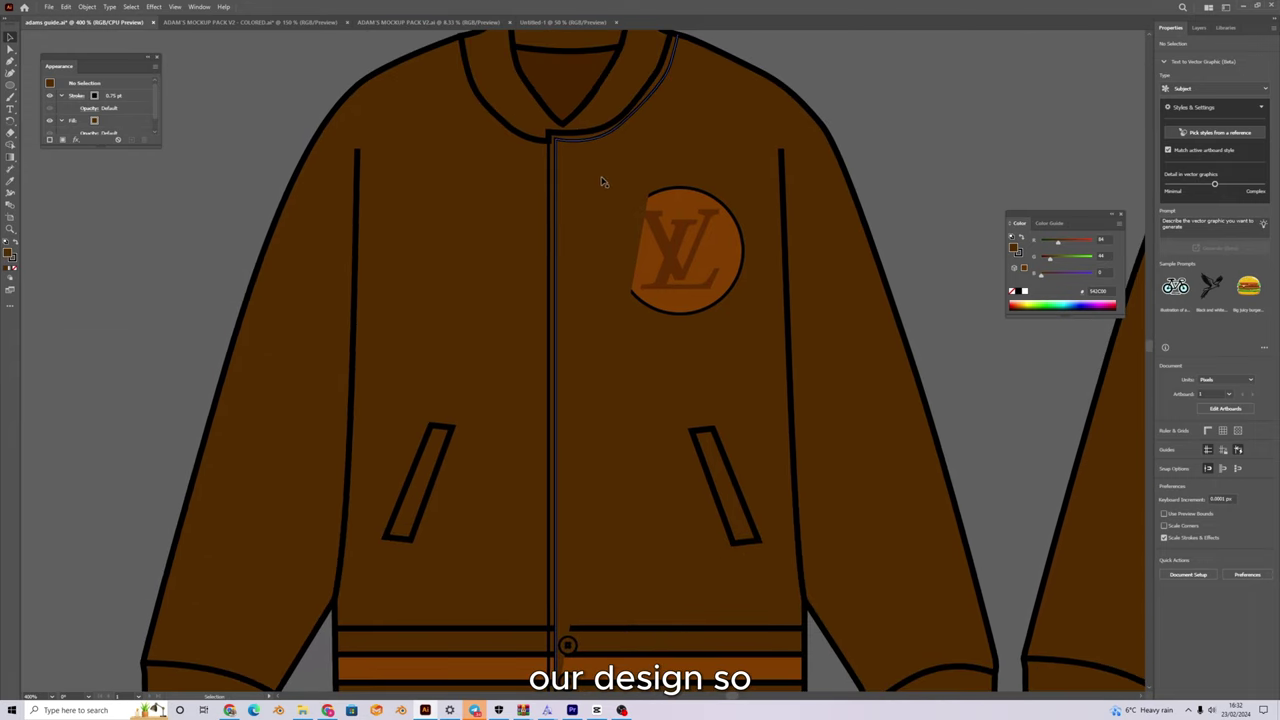
pyautogui.click(610, 162)
pyautogui.click(1166, 443)
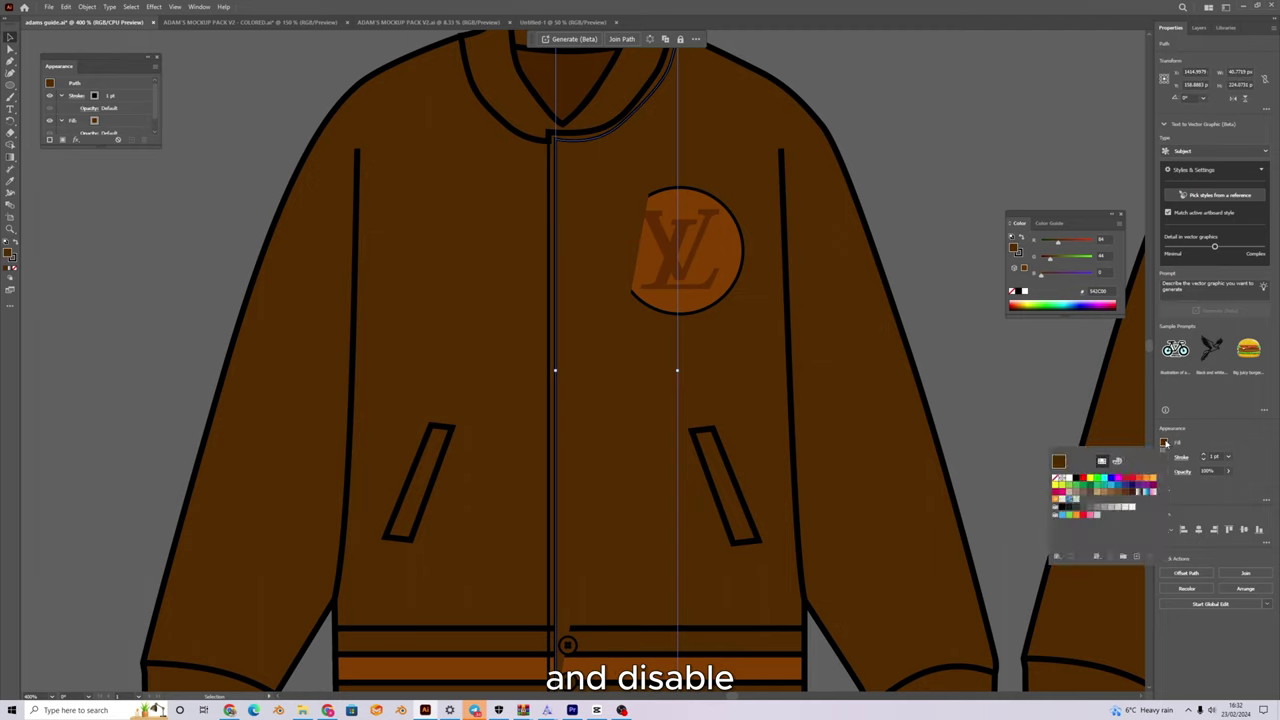
pyautogui.click(1057, 479)
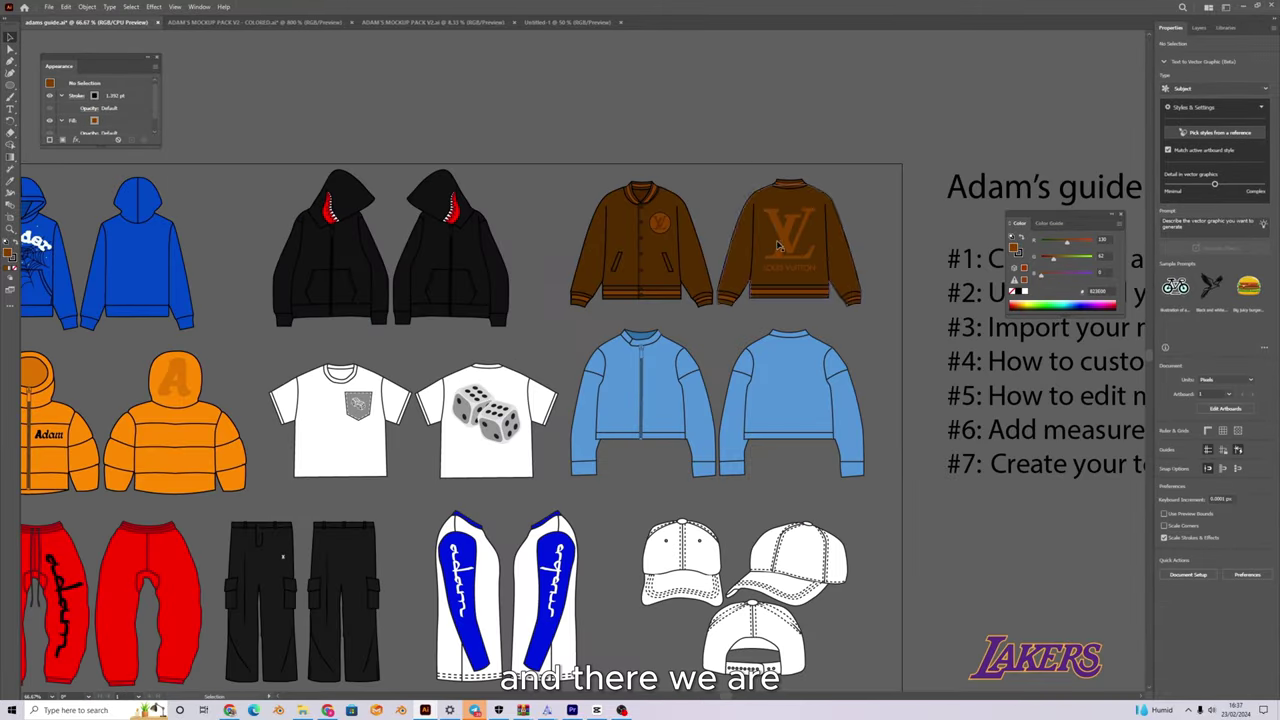
# Draw a closed heart with the Pen tool on the chest of the blue women's jacket, beside the zip.
pyautogui.scroll(5, 638, 176)
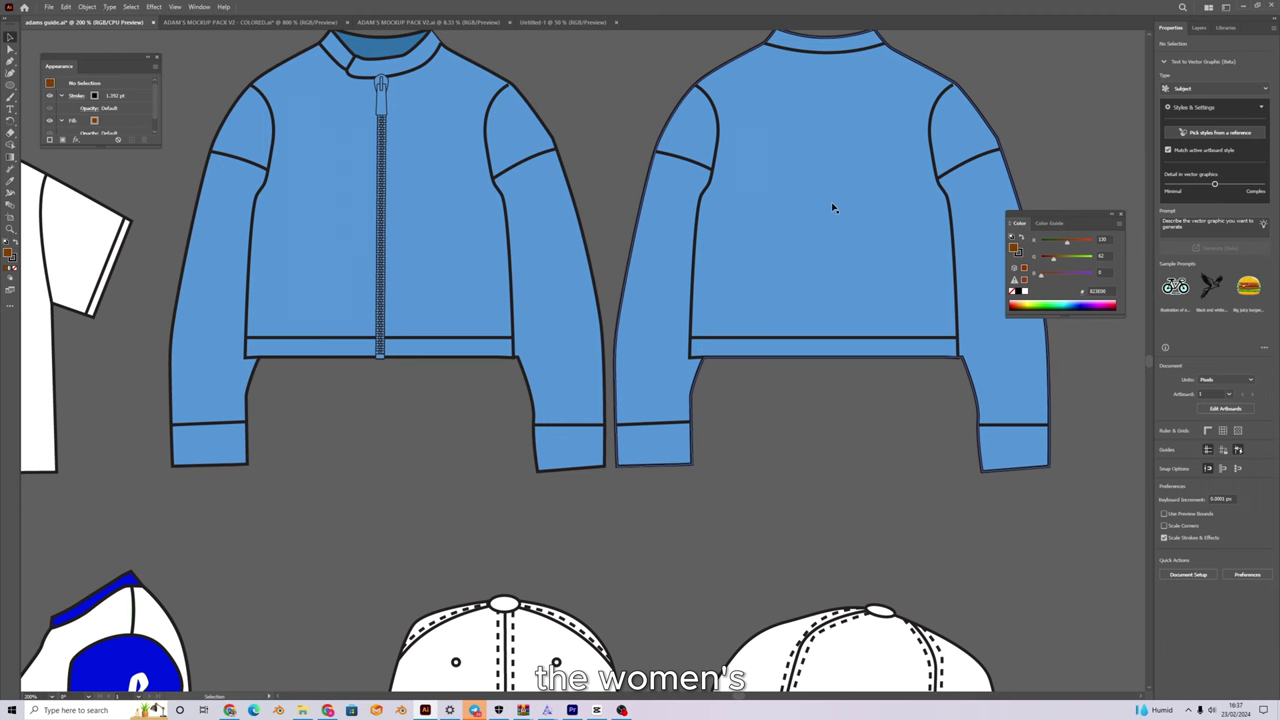
pyautogui.scroll(-3, 835, 250)
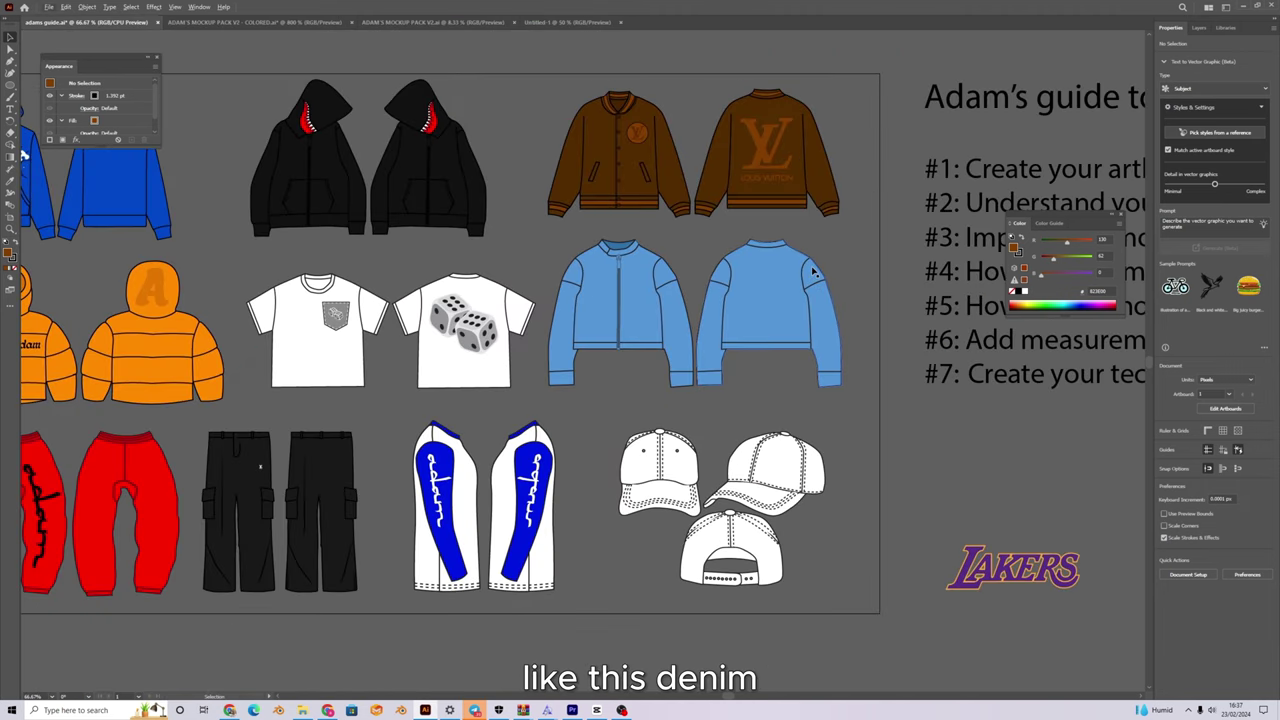
pyautogui.scroll(8, 610, 268)
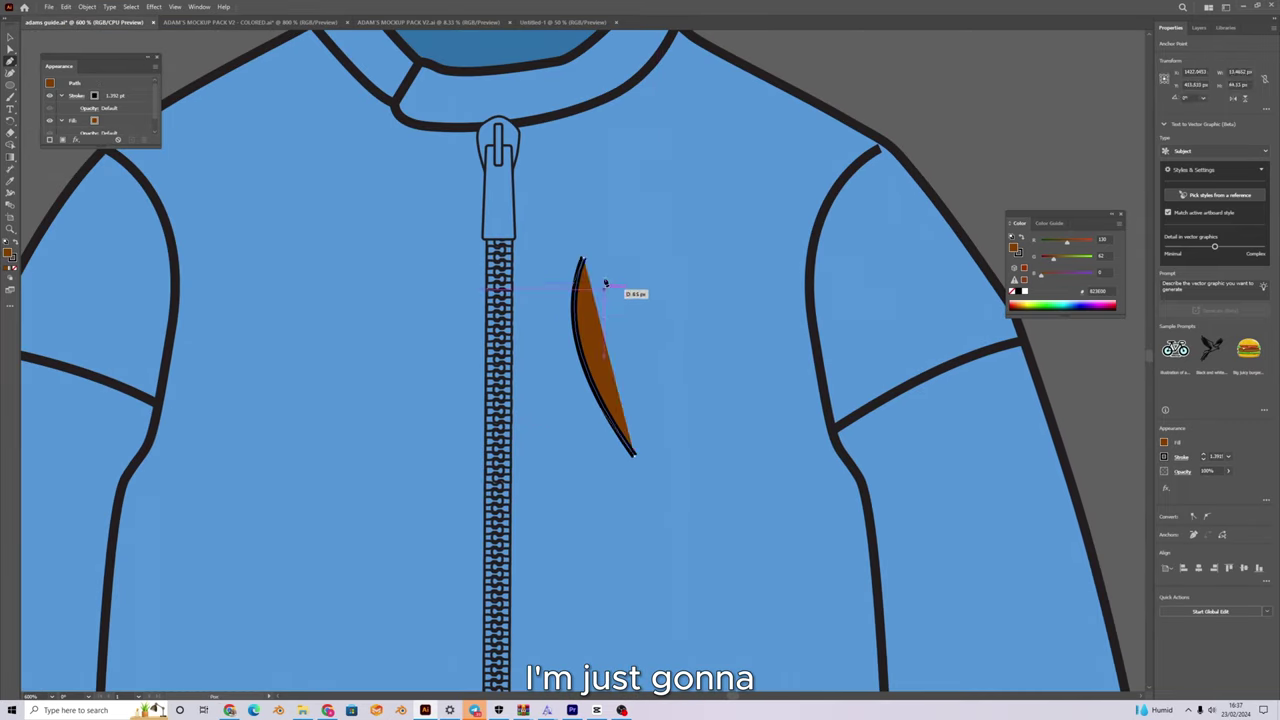
pyautogui.click(682, 291)
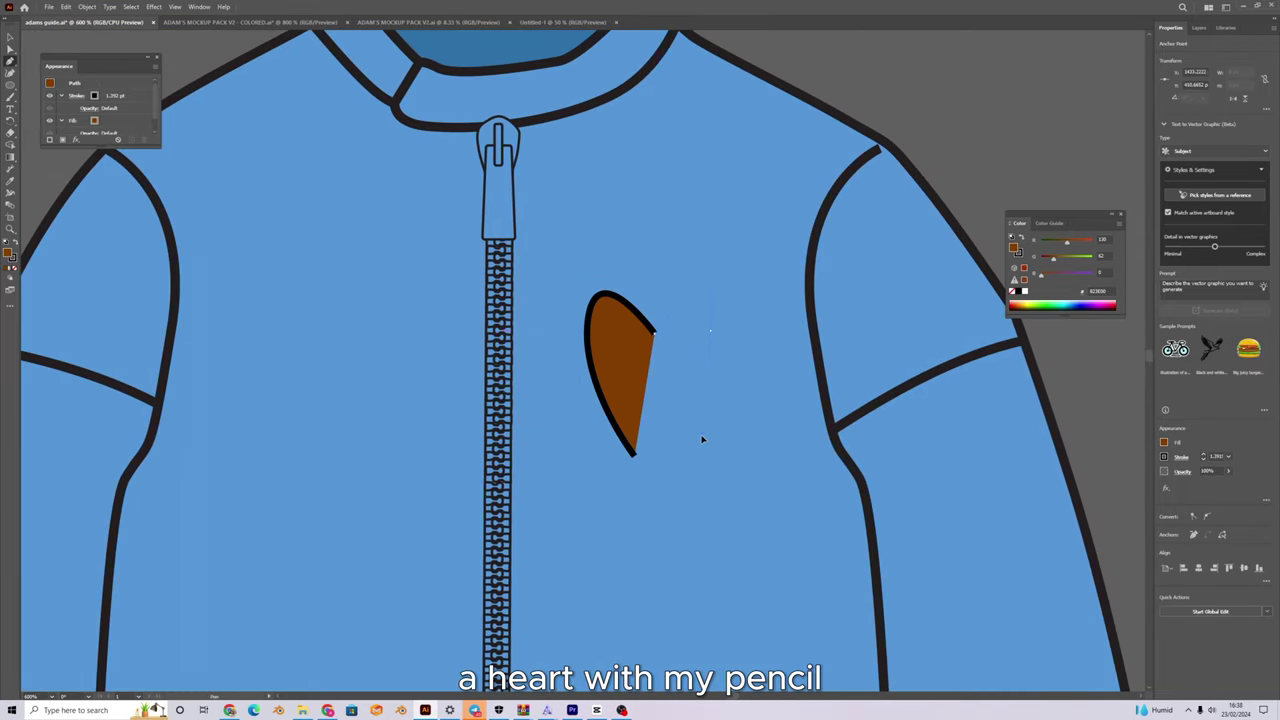
pyautogui.click(634, 456)
# Refine the heart's curves and anchor points with the Direct Selection tool to even out its shape.
pyautogui.click(10, 49)
pyautogui.moveTo(711, 330); pyautogui.dragTo(720, 330)
pyautogui.moveTo(587, 320); pyautogui.dragTo(585, 304)
pyautogui.moveTo(672, 432); pyautogui.dragTo(698, 418)
pyautogui.moveTo(634, 456); pyautogui.dragTo(645, 457)
pyautogui.click(754, 217)
pyautogui.scroll(-2, 750, 86)
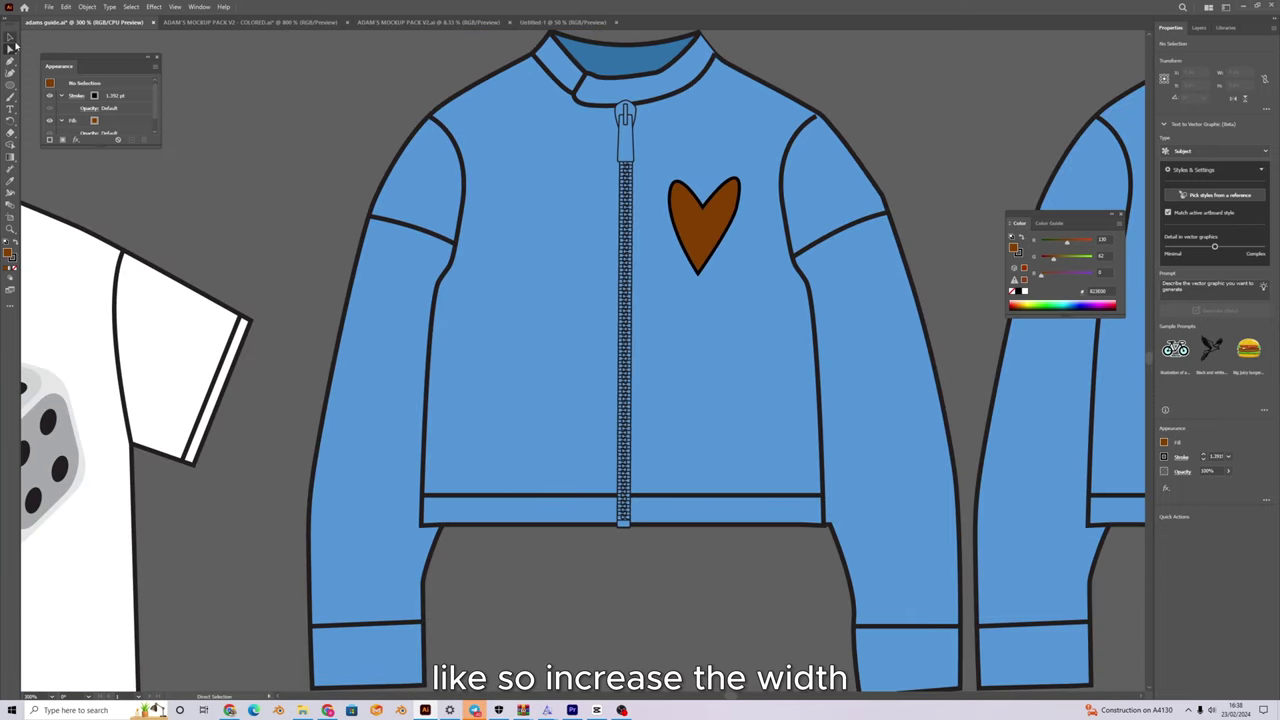
# Fill the chest heart with red FF0000.
pyautogui.click(11, 38)
pyautogui.scroll(1, 862, 99)
pyautogui.scroll(-5, 796, 236)
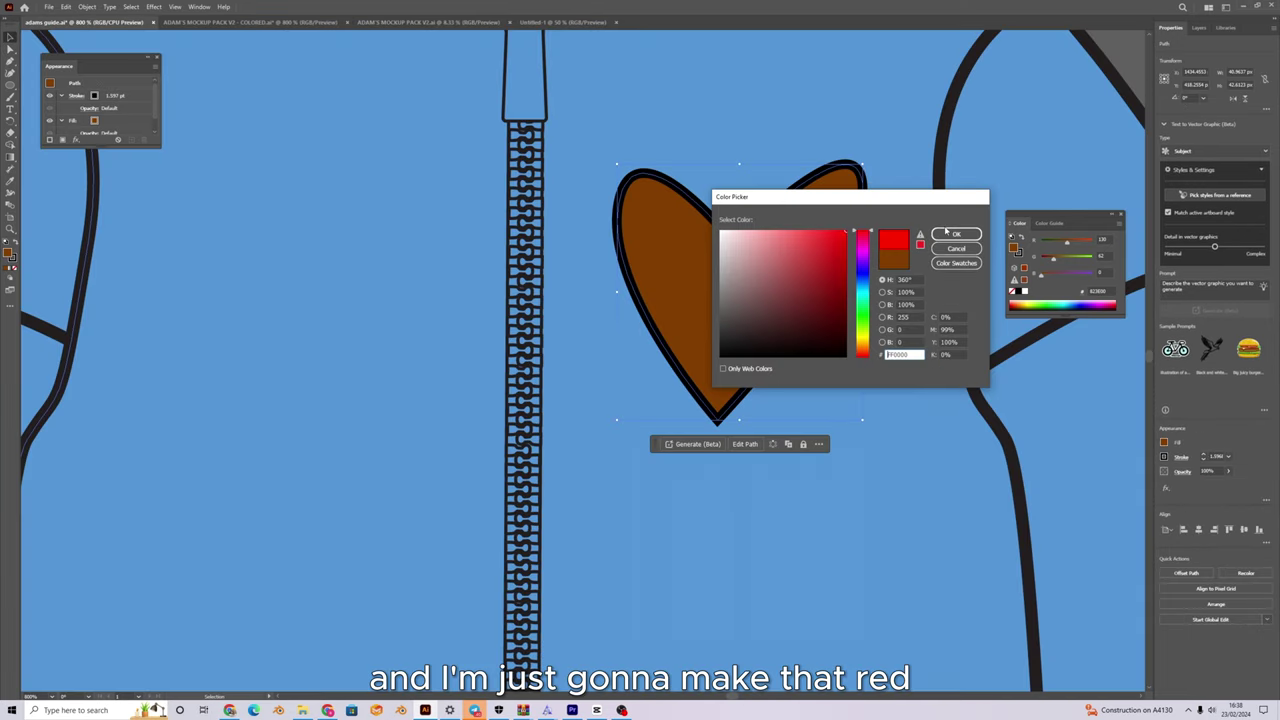
pyautogui.press('Return')
# Place smaller copies of the red heart across the upper back of the blue jacket.
pyautogui.scroll(-3, 323, 318)
pyautogui.moveTo(323, 318); pyautogui.dragTo(640, 280)
pyautogui.scroll(2, 640, 280)
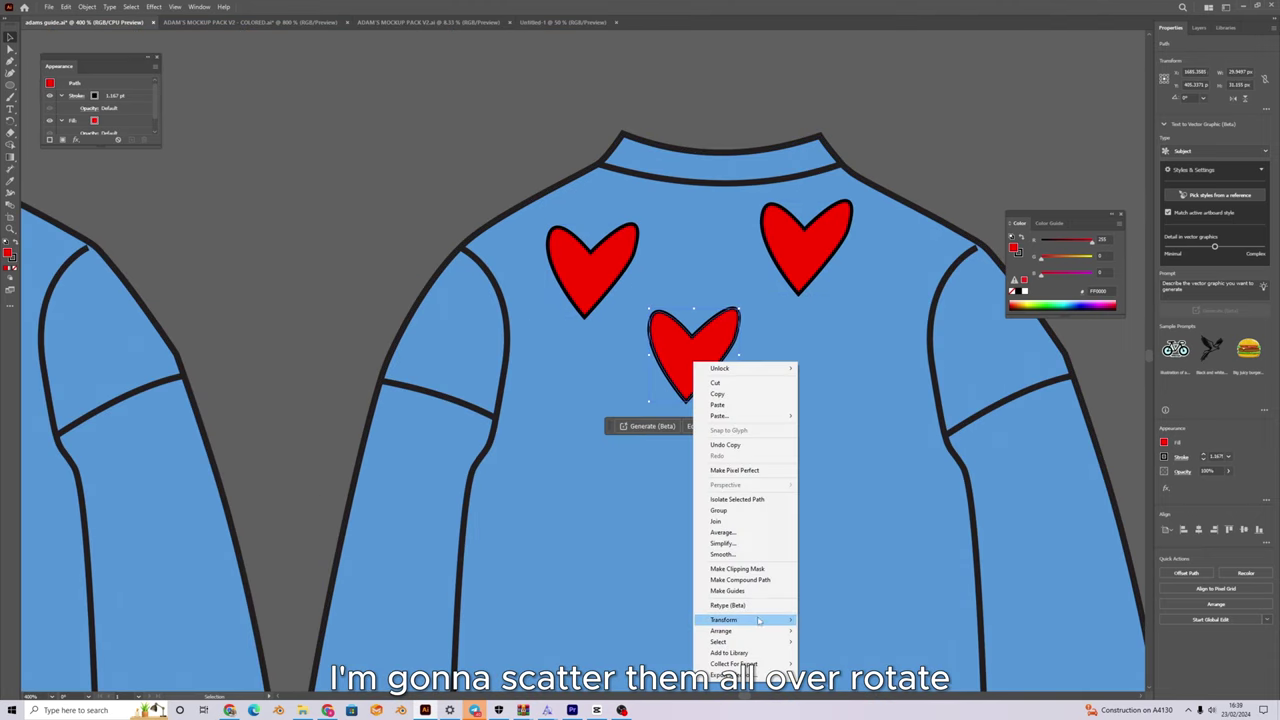
pyautogui.press('Escape')
pyautogui.scroll(-2, 745, 308)
pyautogui.moveTo(745, 308); pyautogui.dragTo(750, 311)
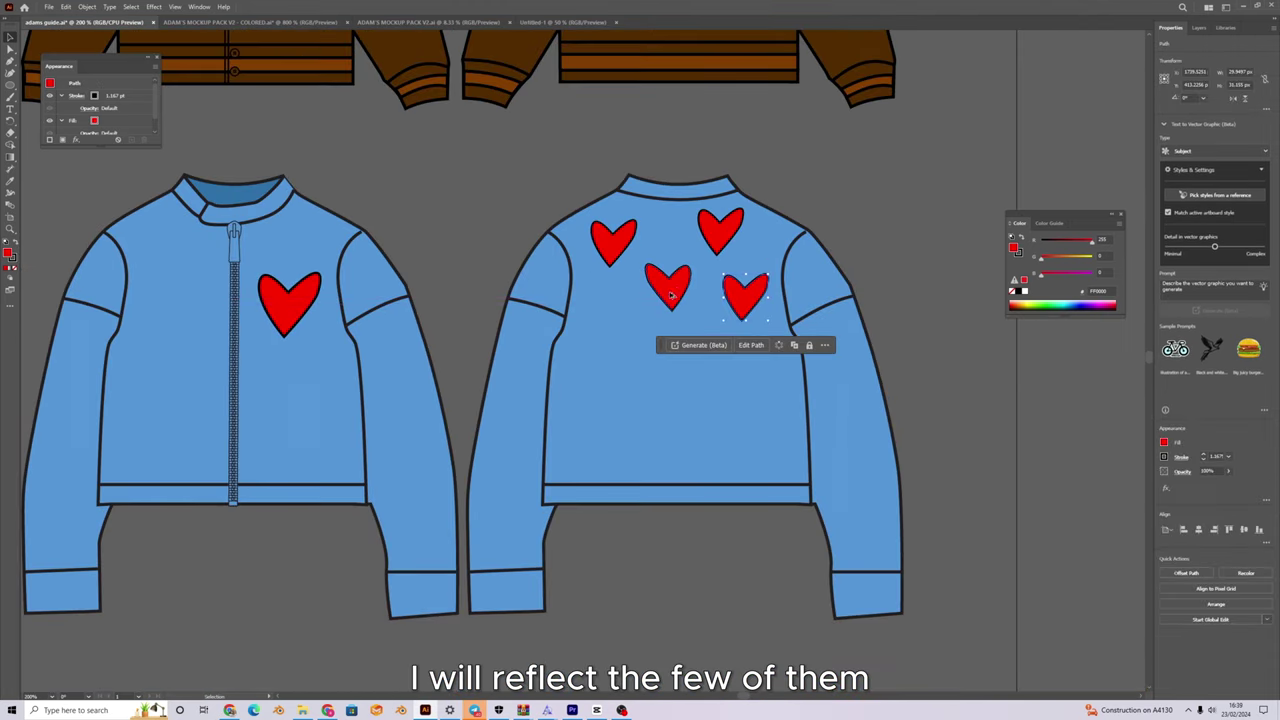
# Scatter more heart copies lower on the jacket's back and recolour some of the hearts yellow.
pyautogui.moveTo(671, 291); pyautogui.dragTo(610, 326)
pyautogui.click(720, 233)
pyautogui.click(669, 290)
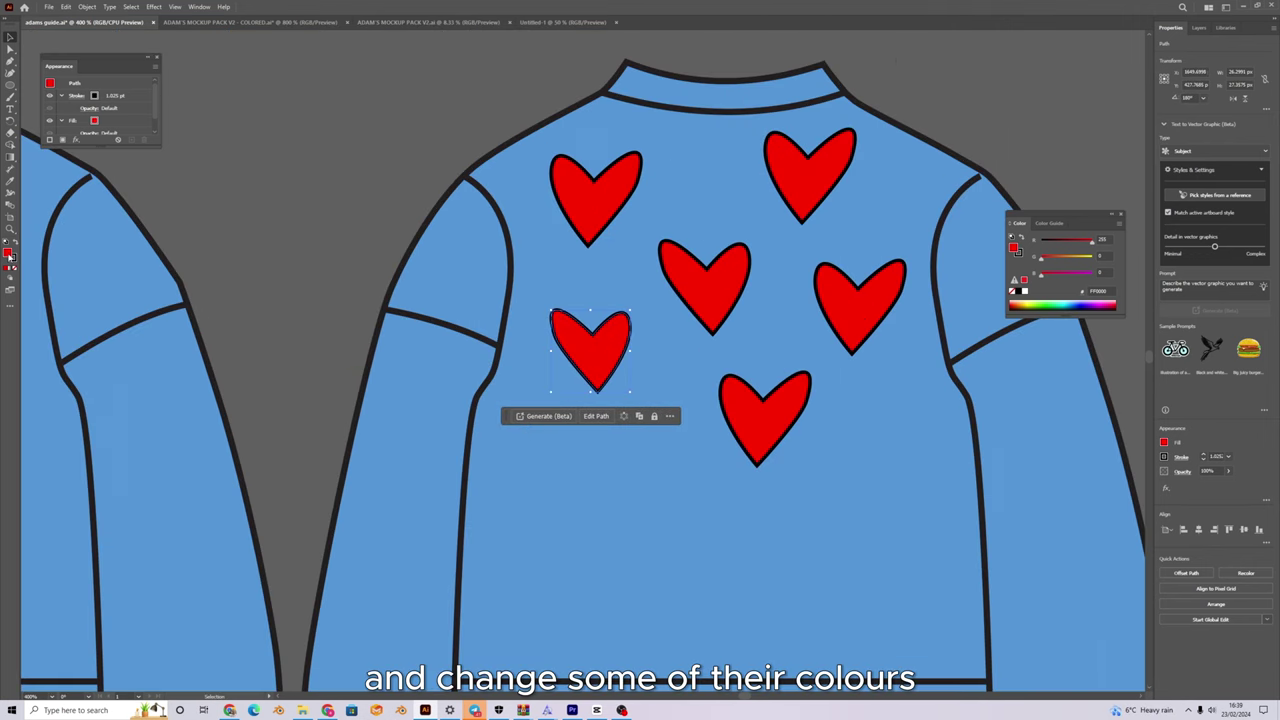
pyautogui.doubleClick(10, 256)
pyautogui.moveTo(864, 330); pyautogui.dragTo(864, 340)
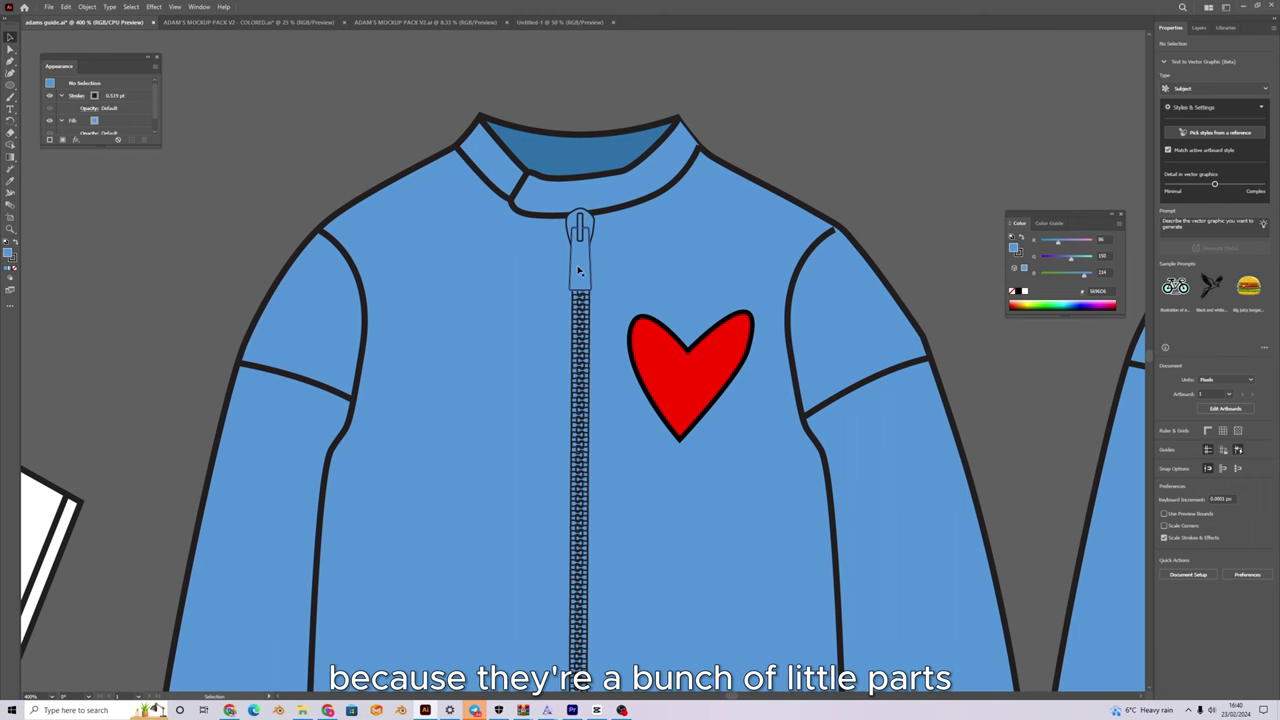
# Select the parts of the zip pull inside the zipper group with the Direct Selection tool and delete them.
pyautogui.scroll(-3, 570, 420)
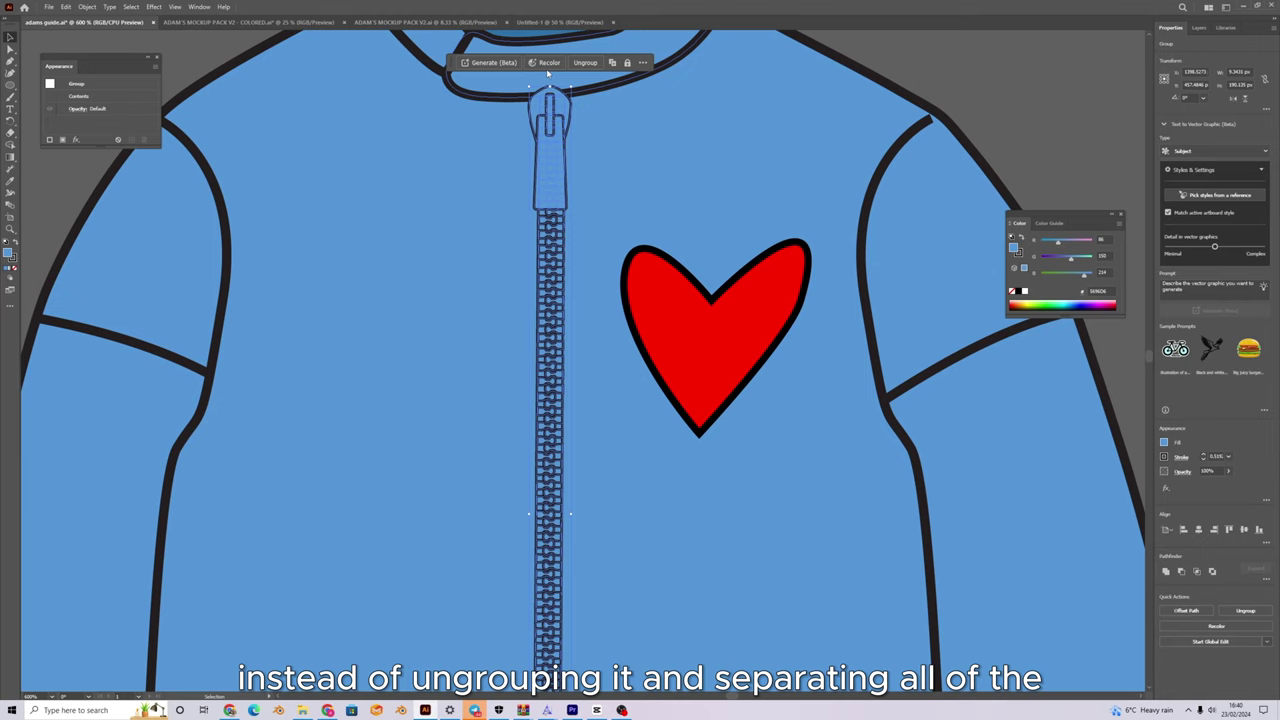
pyautogui.click(12, 59)
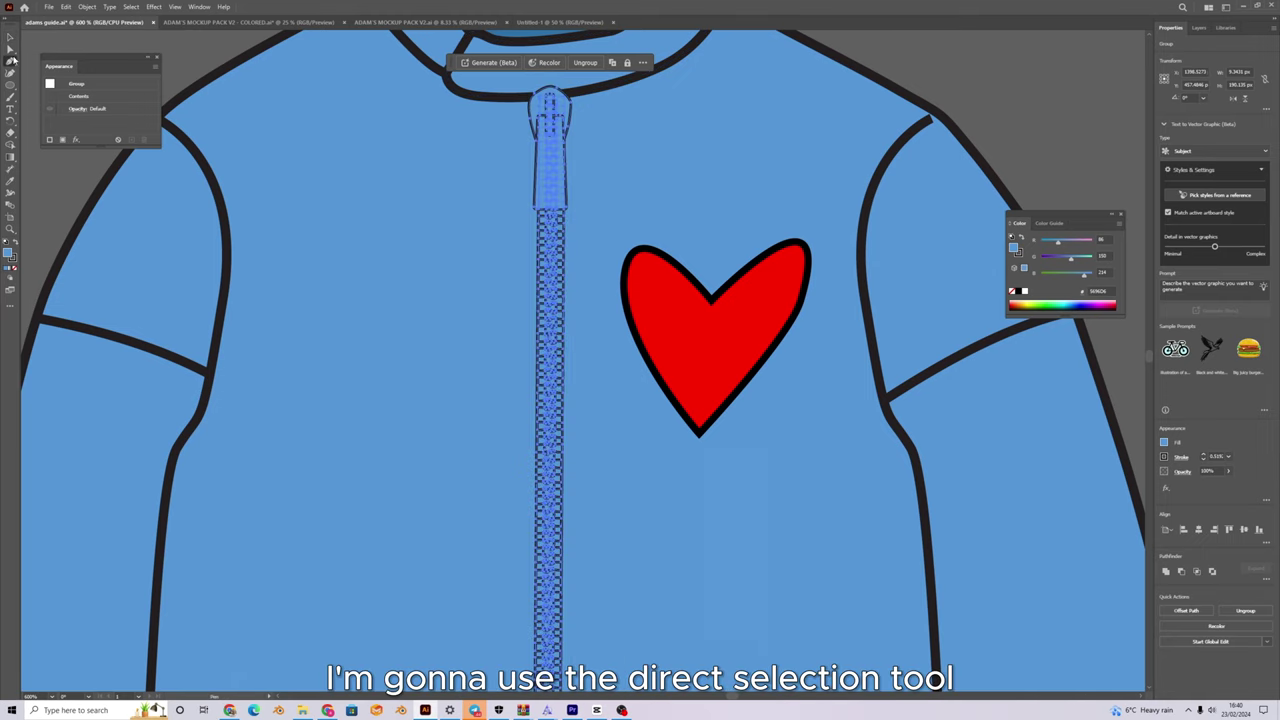
pyautogui.click(141, 52)
pyautogui.scroll(3, 650, 308)
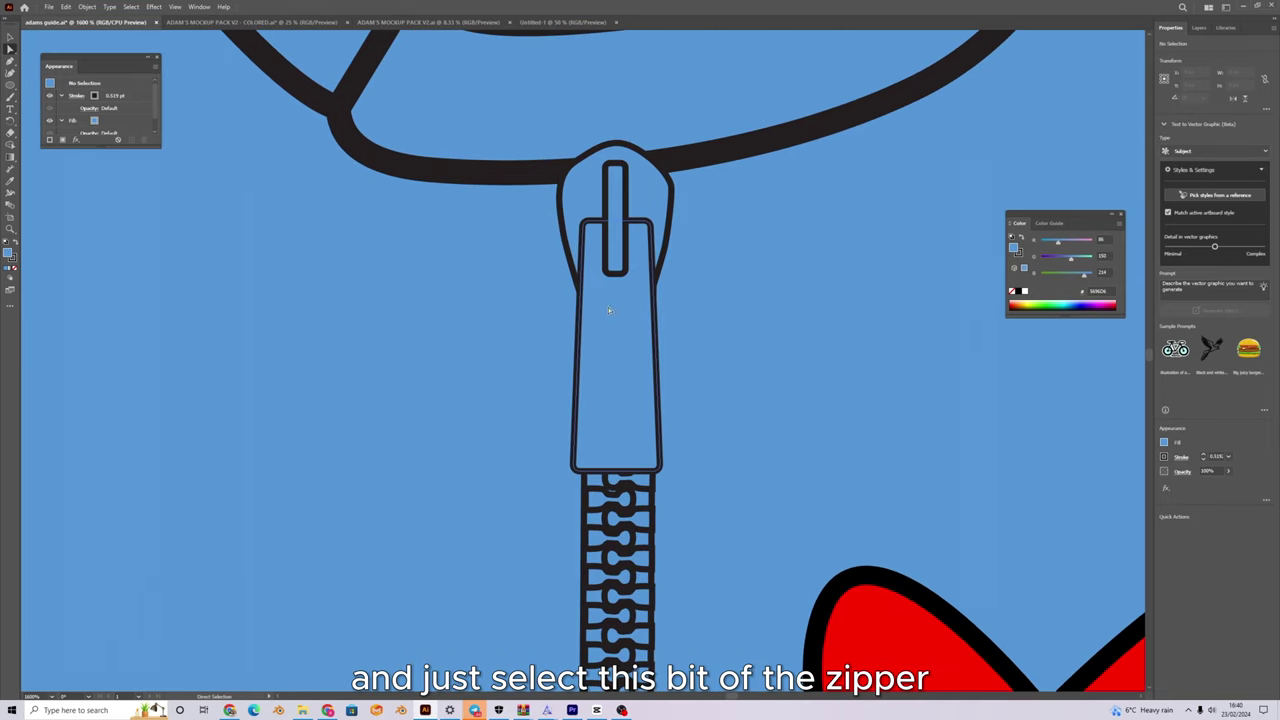
pyautogui.click(619, 201)
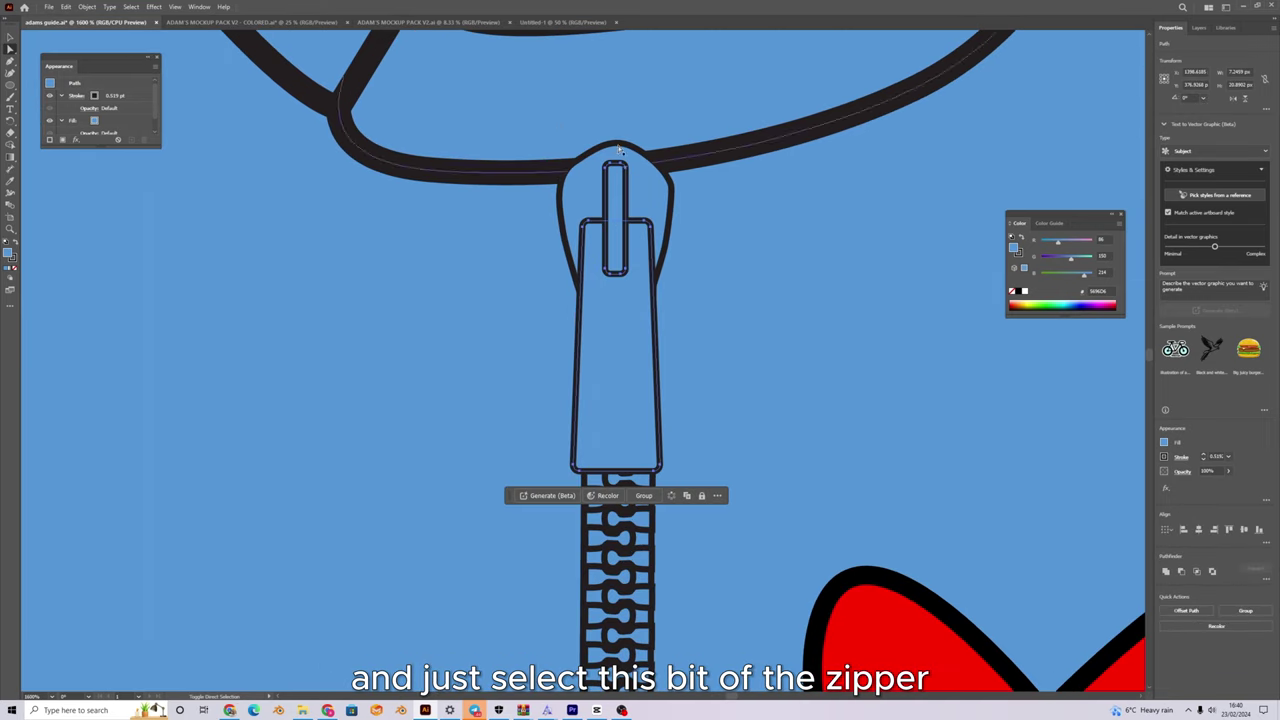
pyautogui.press('Delete')
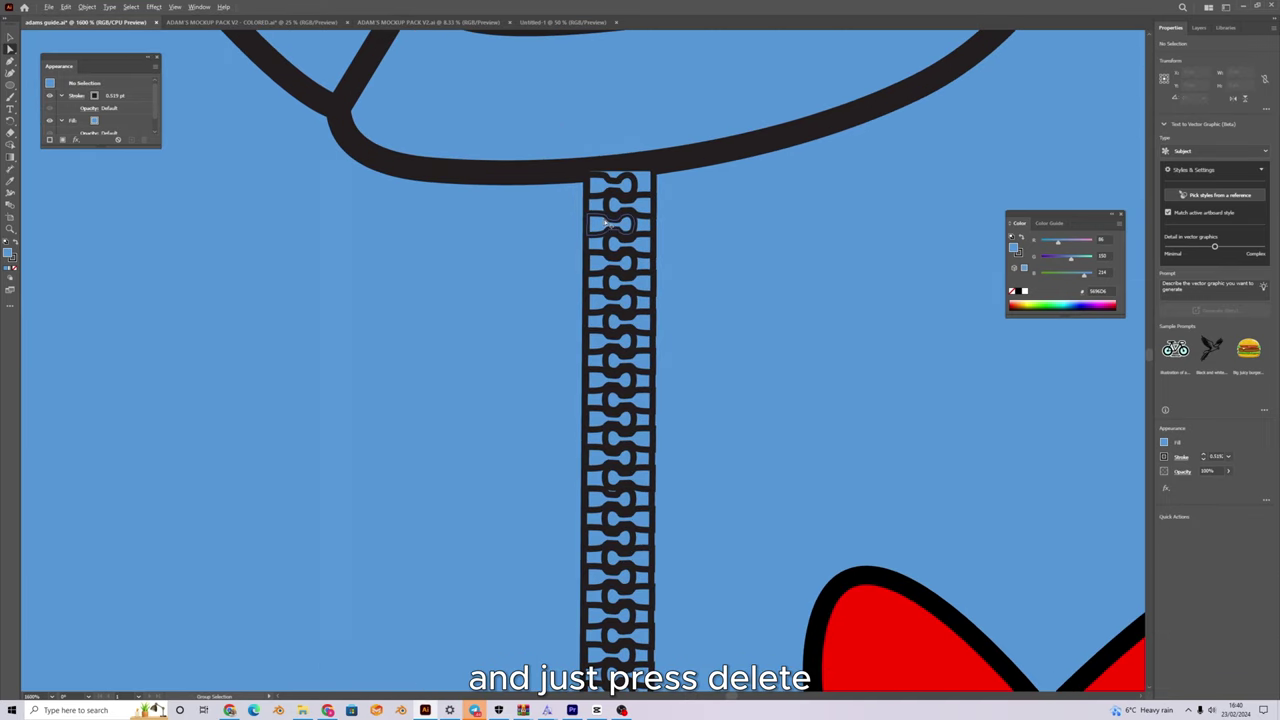
# Try to move the remaining zip teeth as one group.
pyautogui.scroll(-3, 606, 224)
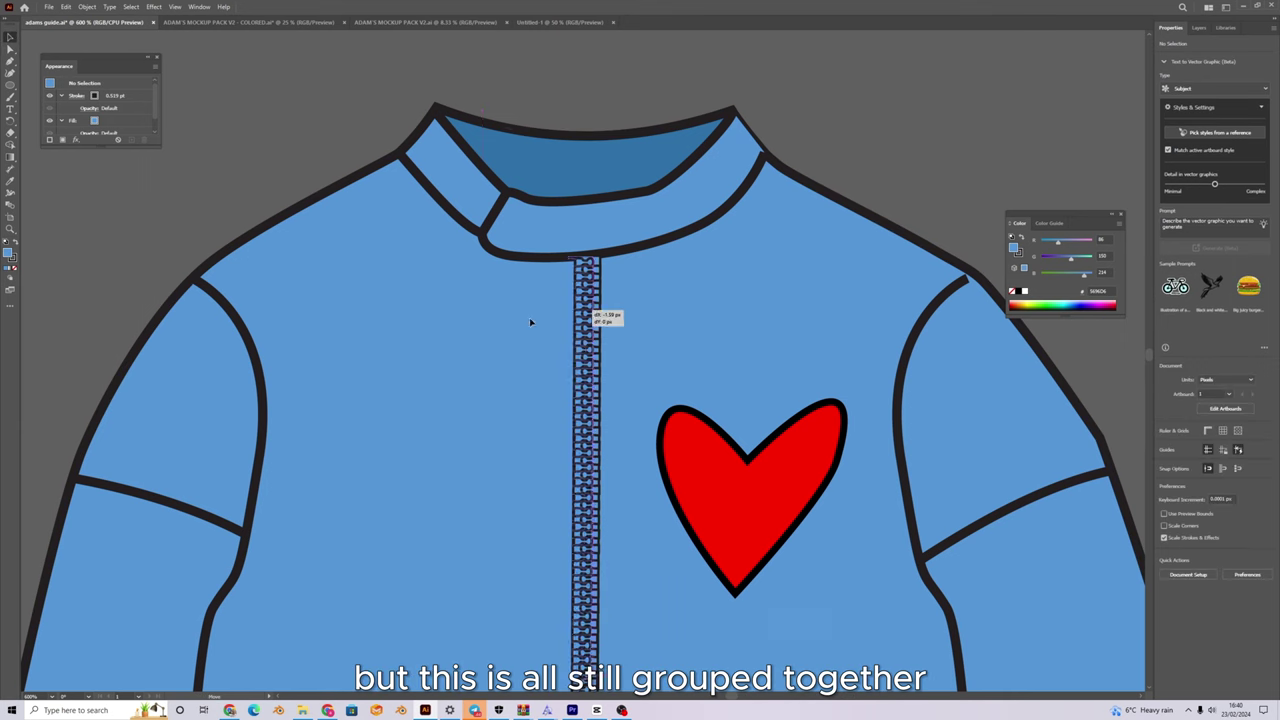
pyautogui.click(582, 312)
pyautogui.click(869, 160)
pyautogui.moveTo(789, 411); pyautogui.dragTo(757, 351)
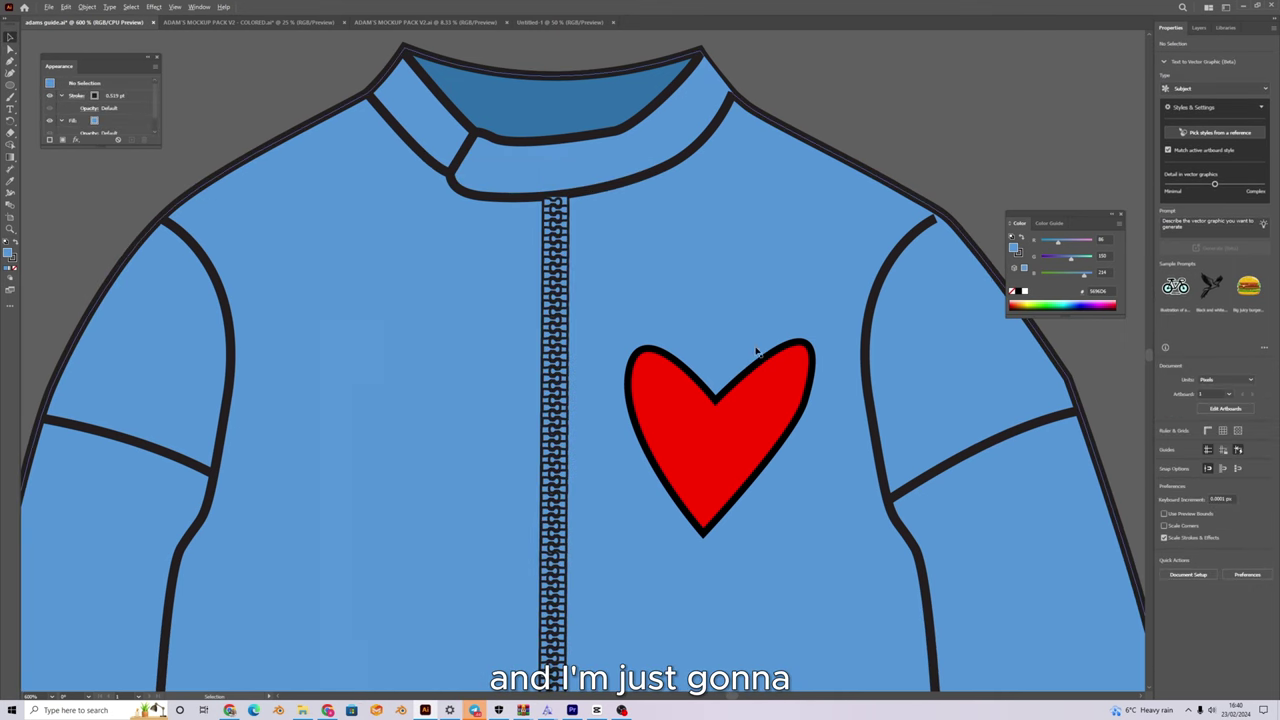
# Switch to the ADAM'S MOCKUP PACK V2 - COLORED document and copy the heart zip pull.
pyautogui.click(187, 24)
pyautogui.scroll(-1, 349, 340)
pyautogui.scroll(1, 349, 340)
pyautogui.moveTo(349, 340); pyautogui.dragTo(573, 203)
pyautogui.scroll(2, 497, 334)
pyautogui.scroll(3, 526, 274)
pyautogui.moveTo(465, 524); pyautogui.dragTo(717, 457)
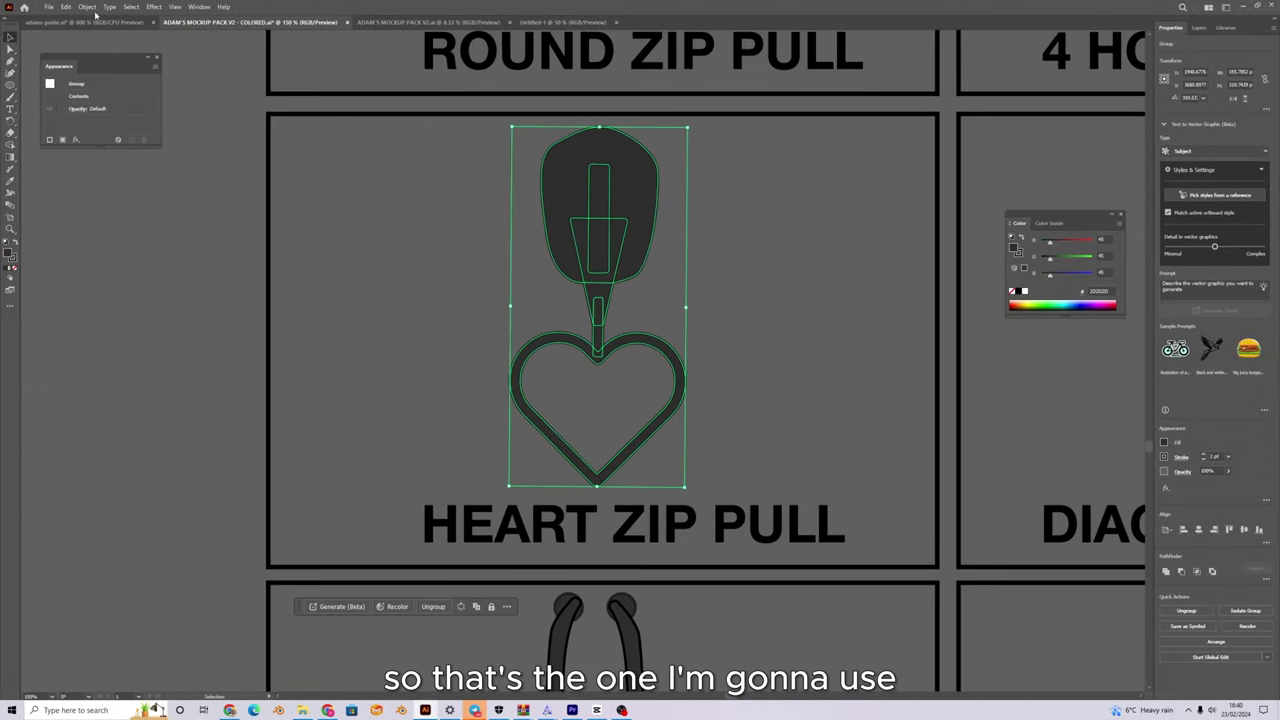
# Place the copied zip pull at the top of the blue jacket's zip and delete its thin heart outline.
pyautogui.hotkey('ctrl', 'shift', 'Tab')
pyautogui.moveTo(600, 645); pyautogui.dragTo(593, 360)
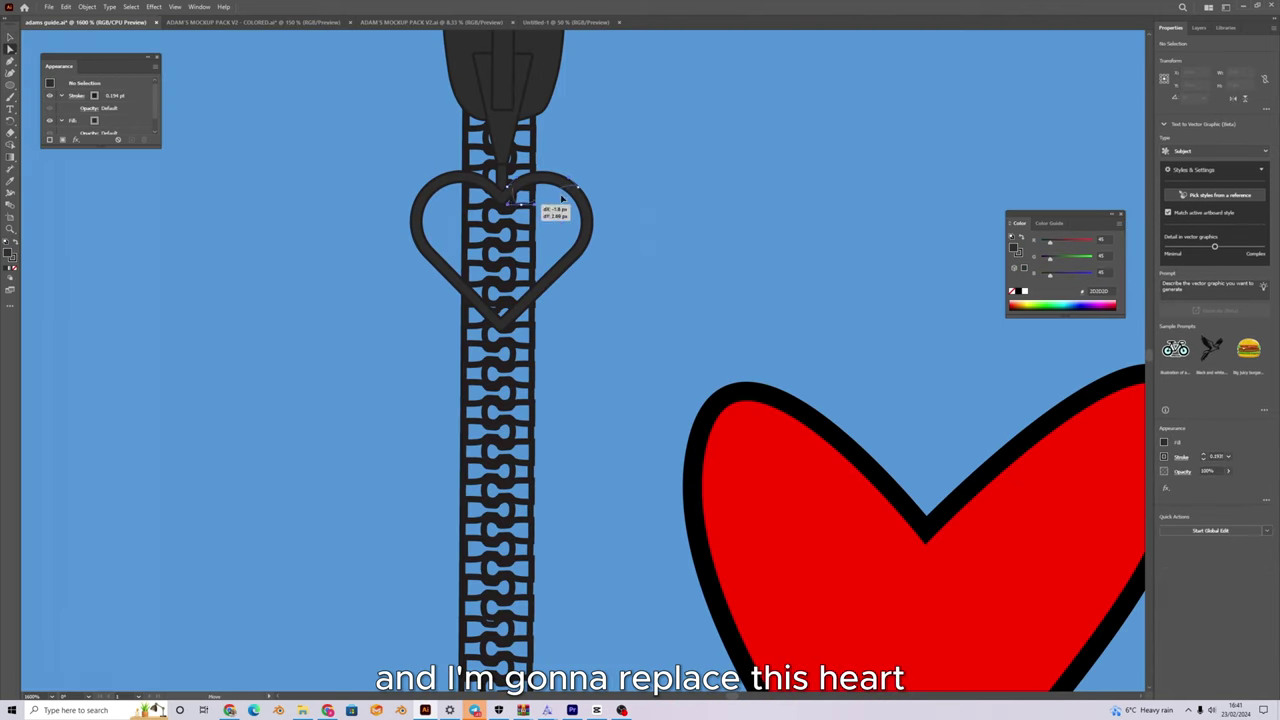
pyautogui.moveTo(561, 199); pyautogui.dragTo(519, 207)
pyautogui.hotkey('ctrl', 'z')
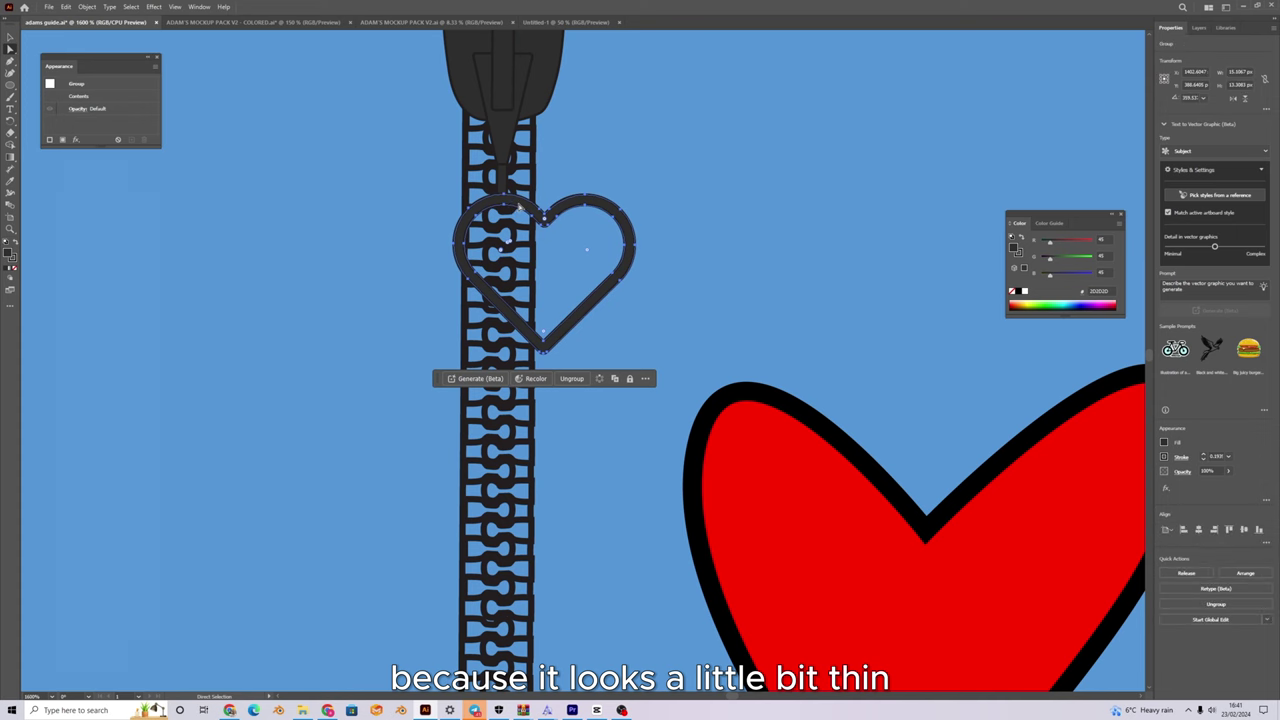
pyautogui.press('Delete')
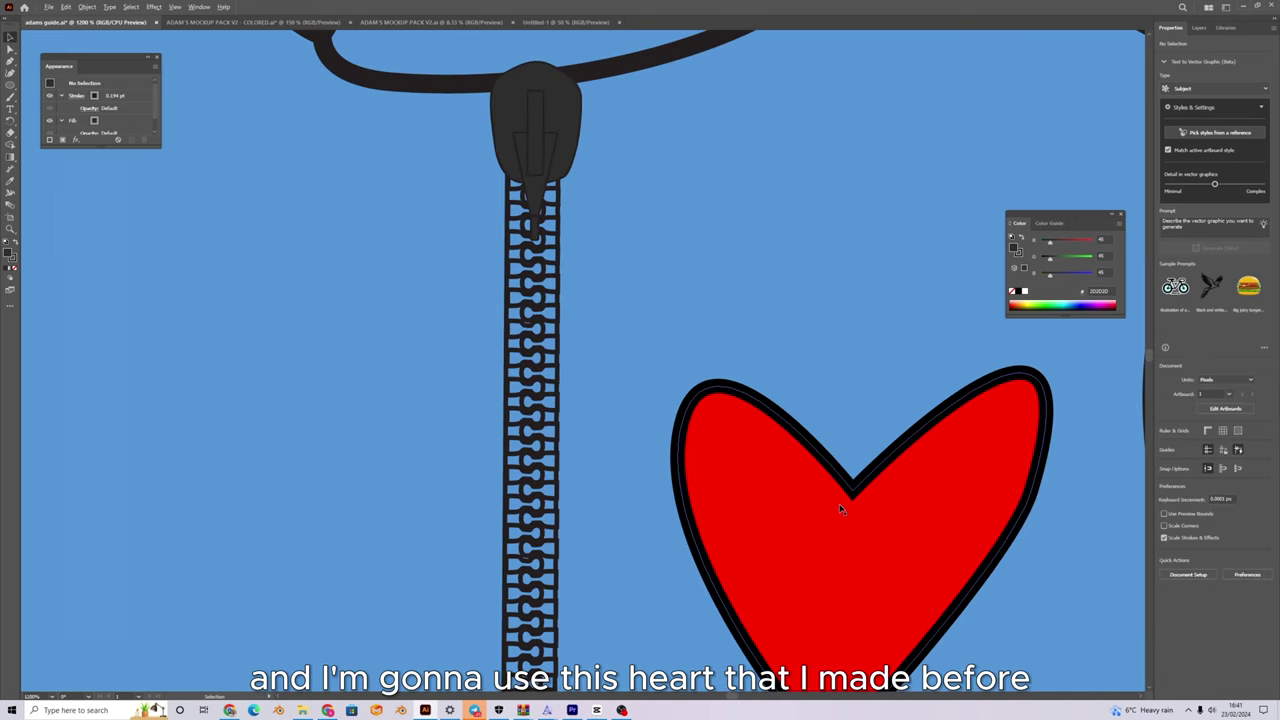
# Duplicate the chest heart, shrink it and attach it beneath the zip slider as a black heart-shaped pull.
pyautogui.moveTo(562, 377); pyautogui.dragTo(563, 379)
pyautogui.moveTo(582, 533); pyautogui.dragTo(602, 399)
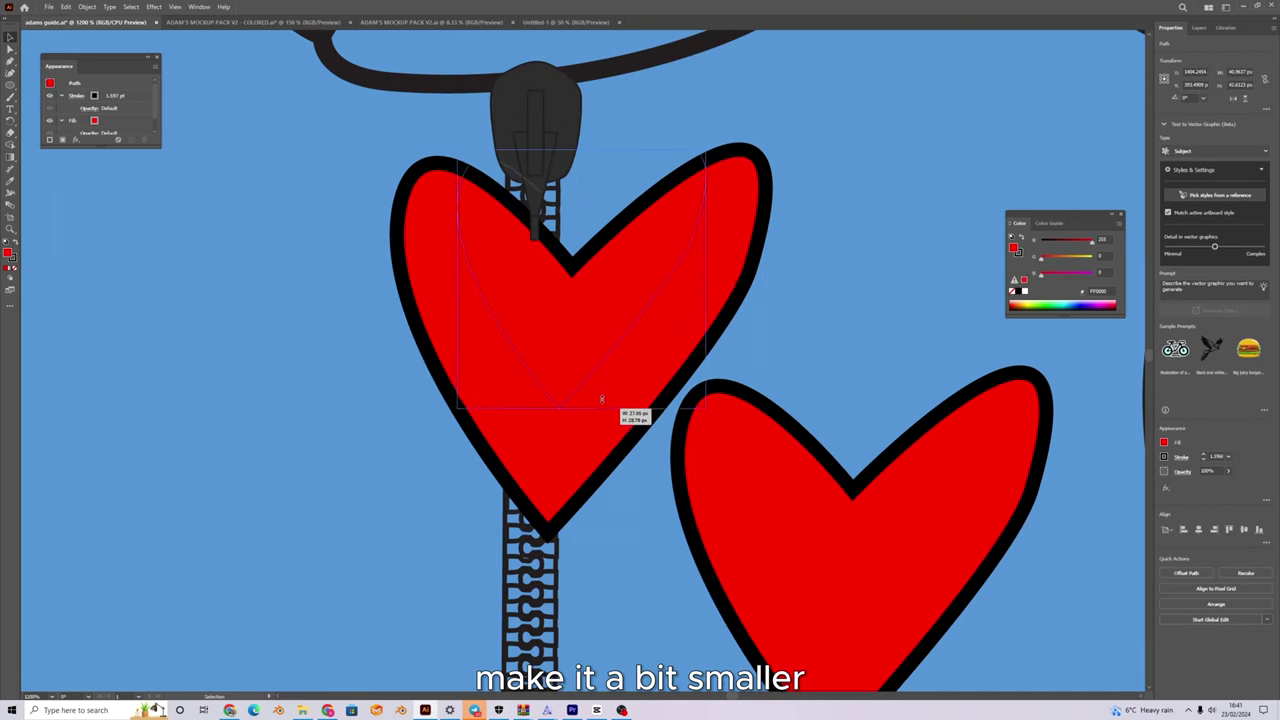
pyautogui.moveTo(603, 287); pyautogui.dragTo(602, 261)
pyautogui.rightClick(529, 256)
pyautogui.moveTo(562, 526)
pyautogui.moveTo(574, 210); pyautogui.dragTo(537, 235)
pyautogui.click(664, 526)
pyautogui.scroll(2, 536, 235)
pyautogui.scroll(-2, 536, 229)
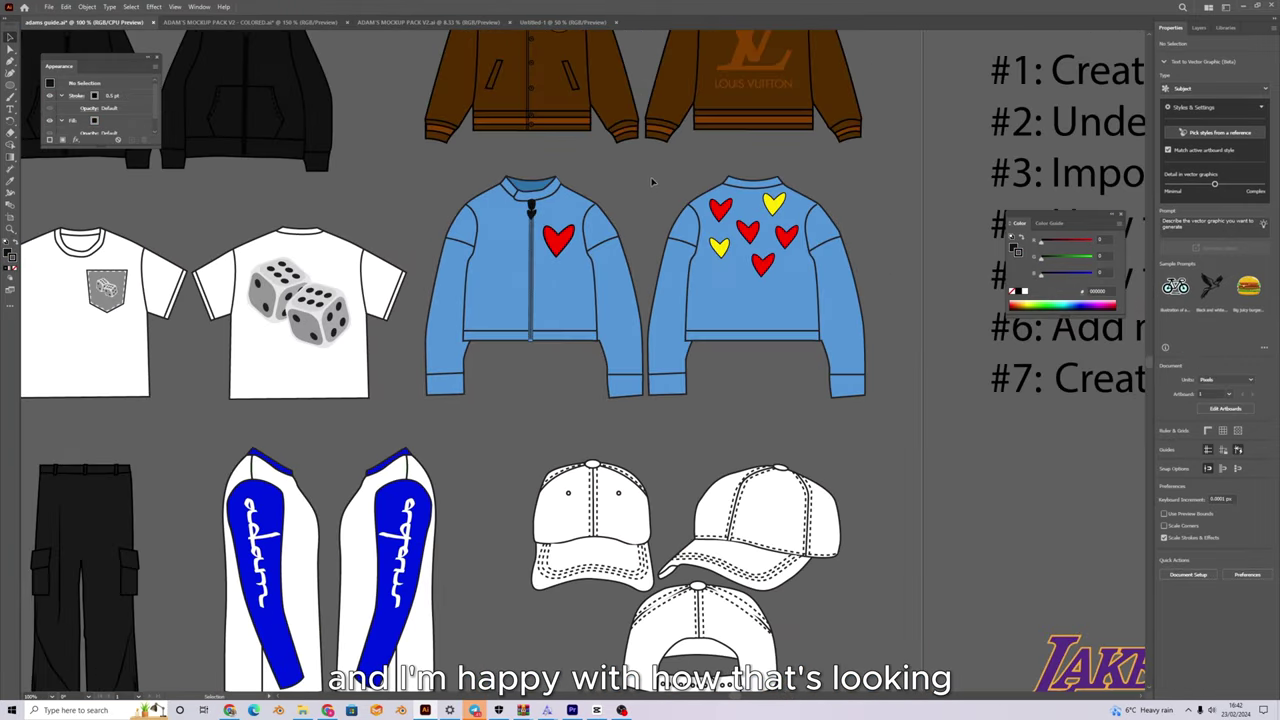
# Copy the red chest heart from the blue jacket onto the front-view cap and bring it to the front.
pyautogui.scroll(1, 669, 280)
pyautogui.scroll(-2, 669, 280)
pyautogui.moveTo(606, 301); pyautogui.dragTo(732, 251)
pyautogui.scroll(1, 832, 261)
pyautogui.moveTo(832, 261); pyautogui.dragTo(692, 242)
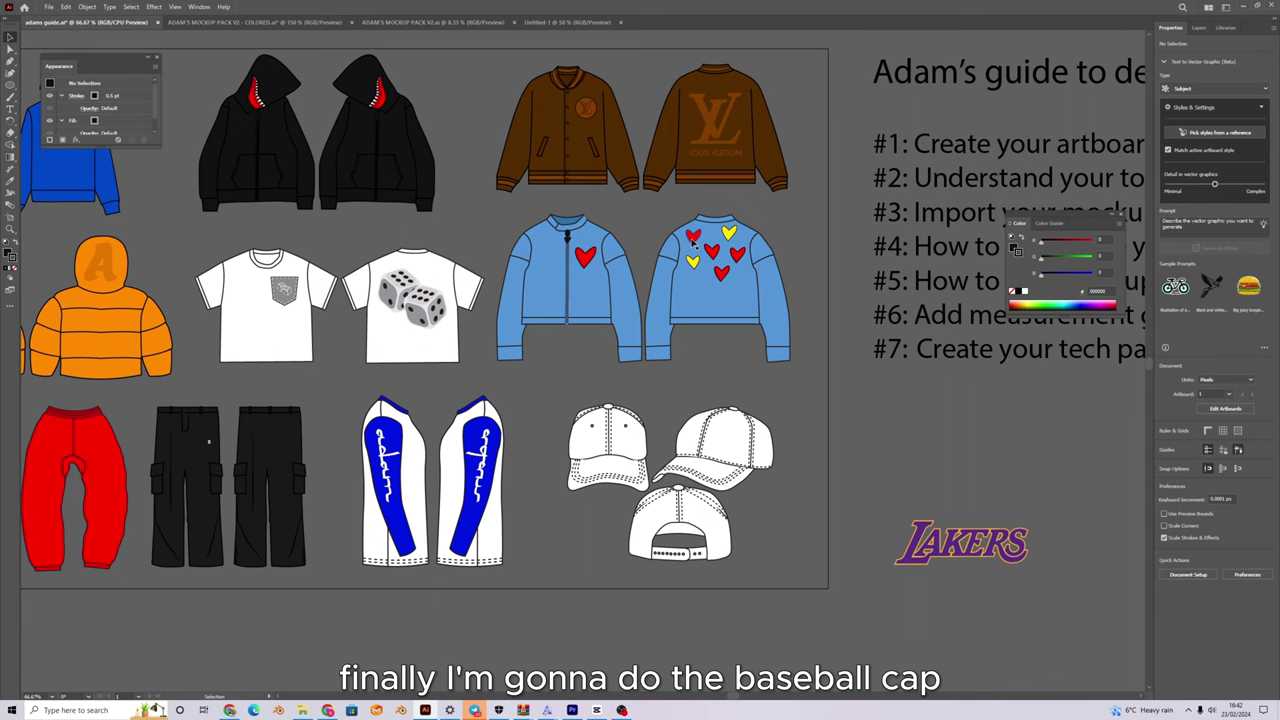
pyautogui.scroll(1, 693, 243)
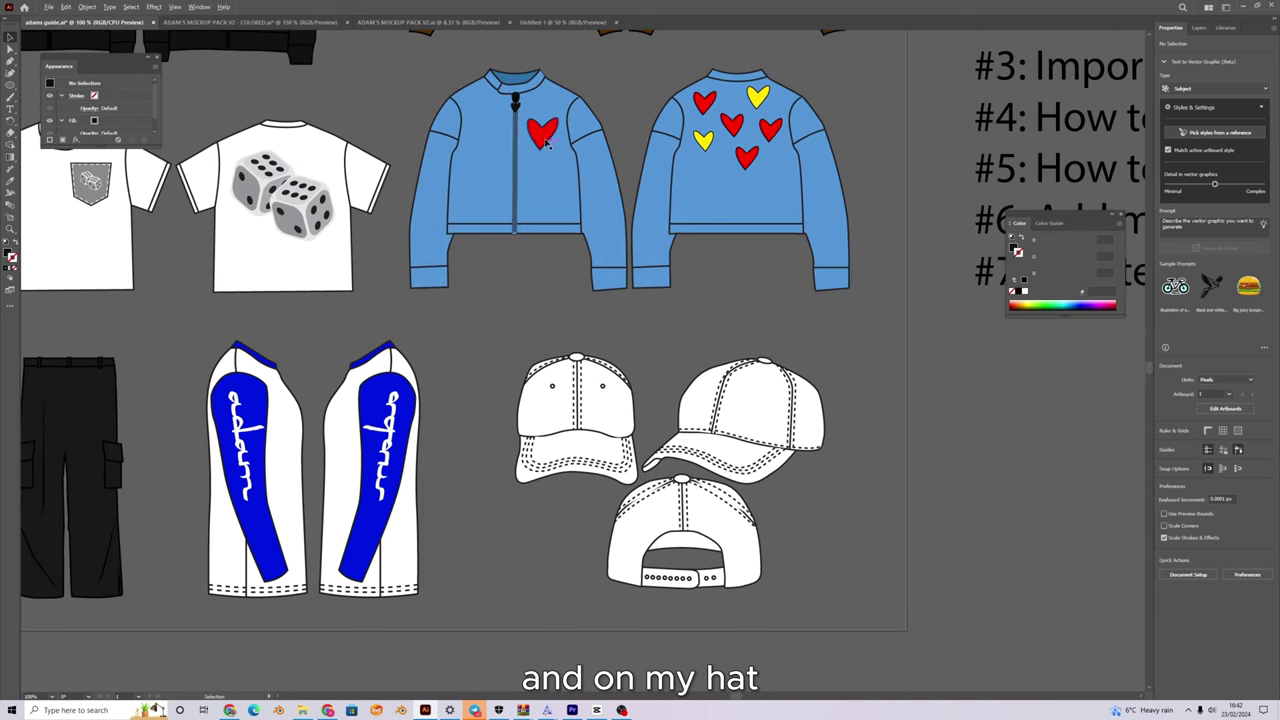
pyautogui.moveTo(565, 345); pyautogui.dragTo(585, 398)
pyautogui.rightClick(586, 400)
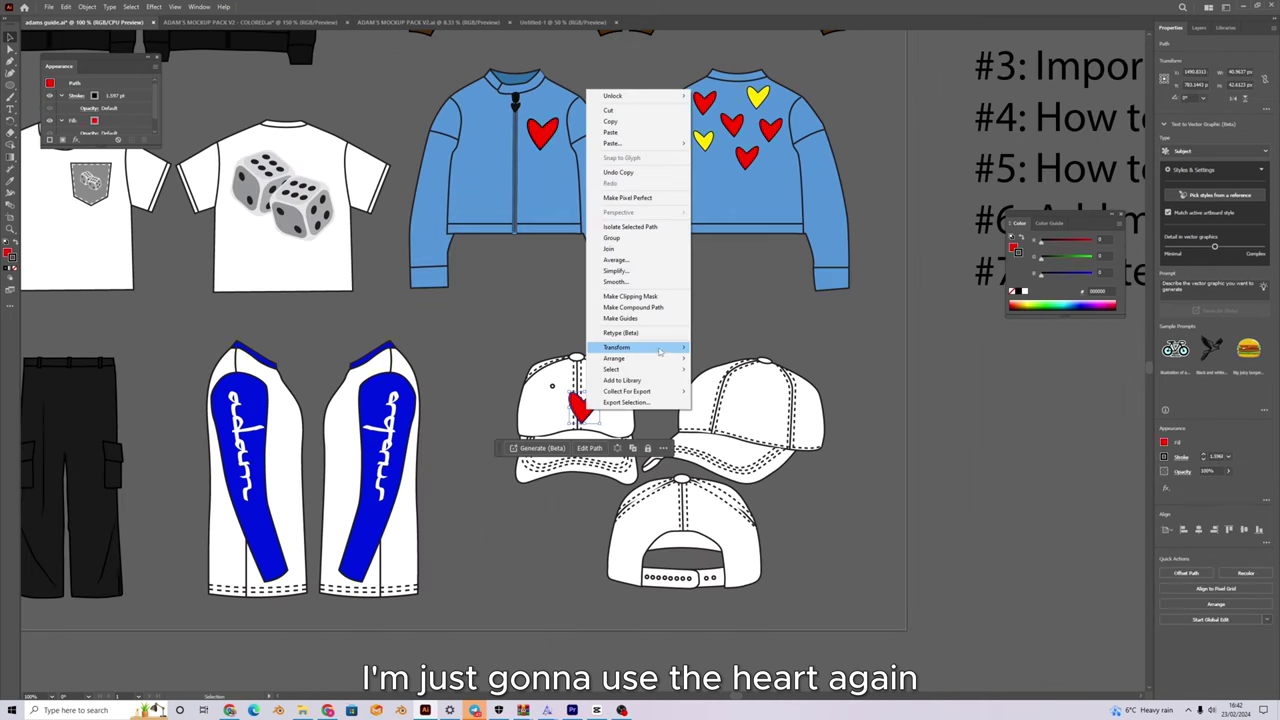
pyautogui.moveTo(660, 362)
pyautogui.click(724, 359)
# Enlarge the cap's red heart to about 67 px wide and centre it on the front panel.
pyautogui.scroll(3, 539, 415)
pyautogui.moveTo(683, 349); pyautogui.dragTo(657, 287)
pyautogui.click(789, 209)
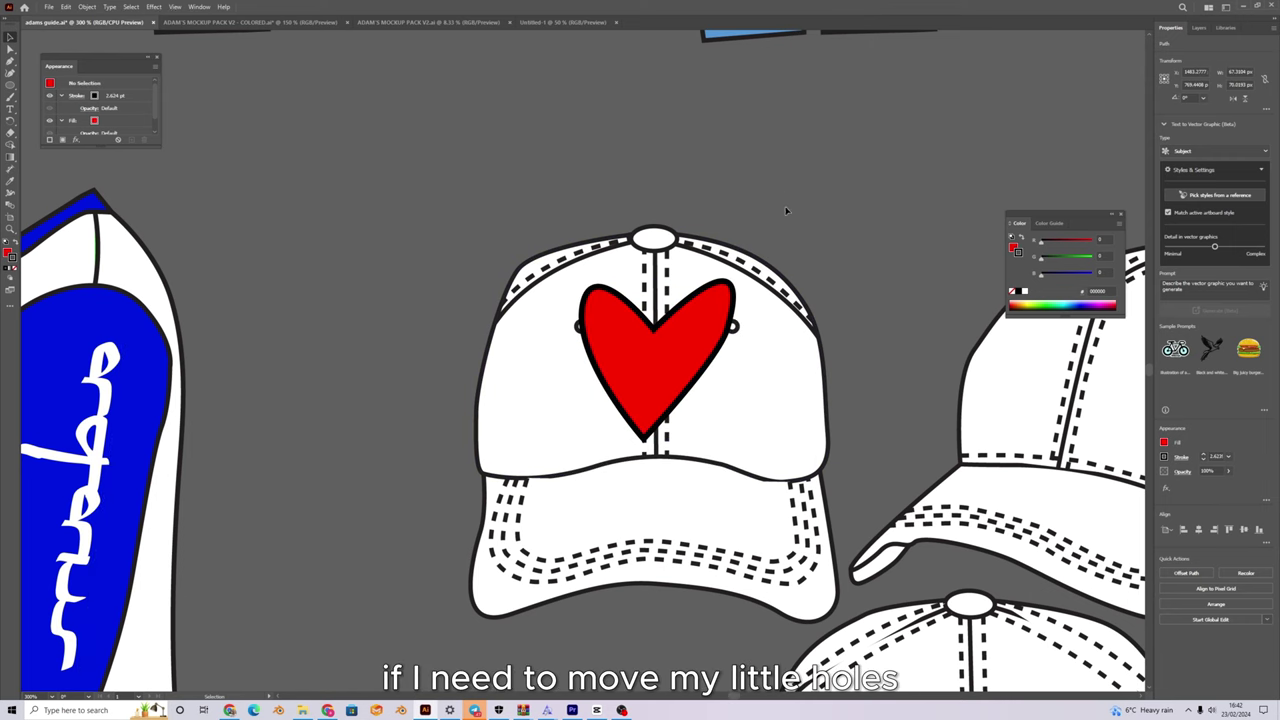
# Ungroup the front-view cap and delete the two small eyelet holes beside the heart.
pyautogui.scroll(2, 731, 349)
pyautogui.click(731, 349)
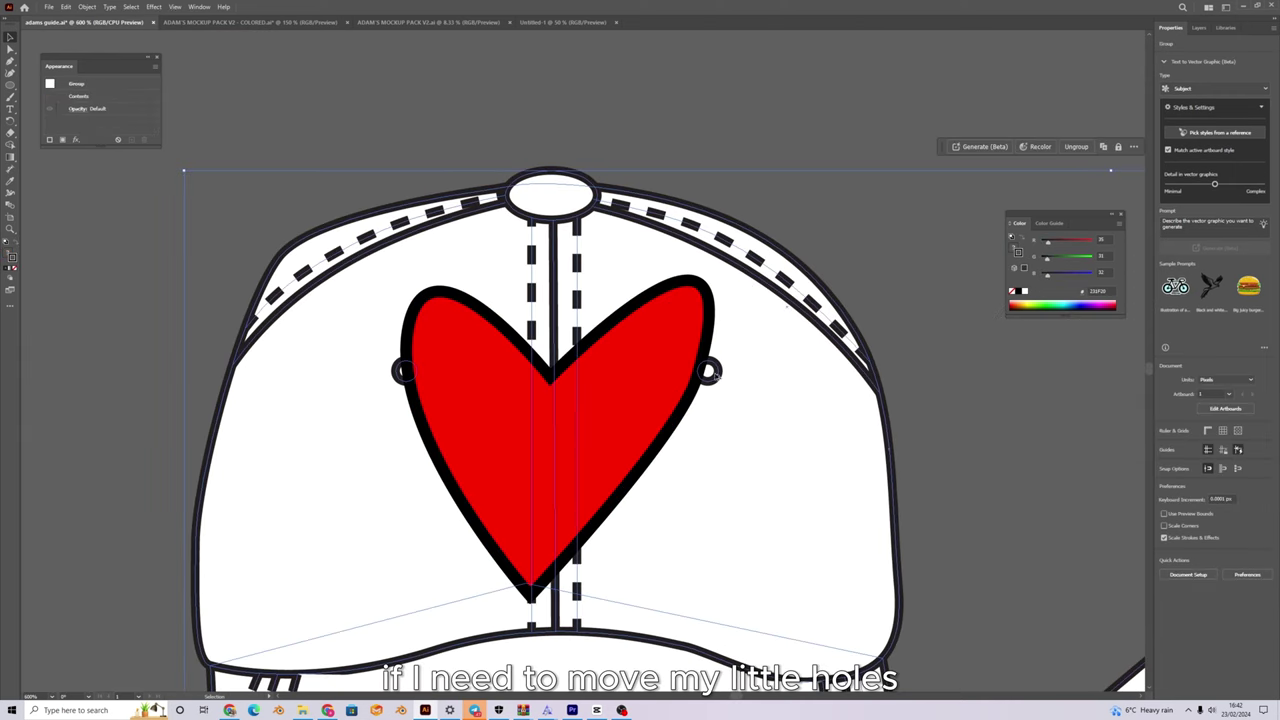
pyautogui.click(746, 78)
pyautogui.click(597, 306)
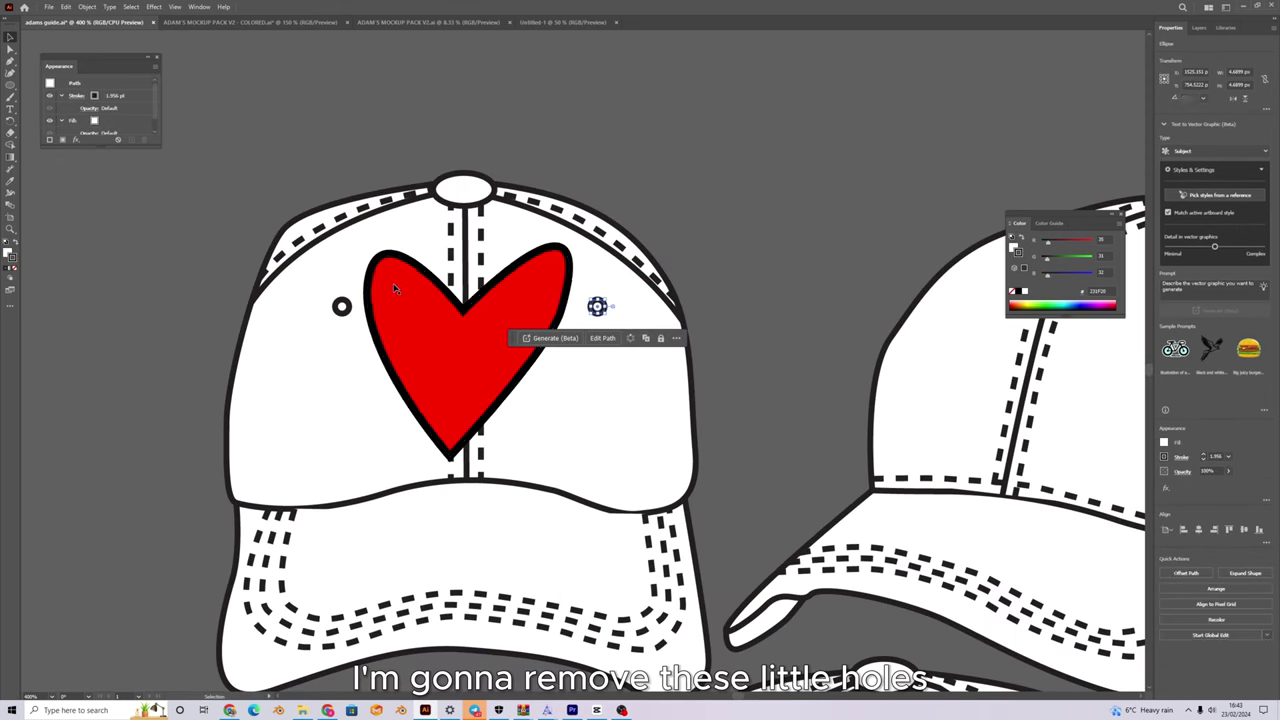
pyautogui.press('Delete')
pyautogui.click(342, 306)
pyautogui.press('Delete')
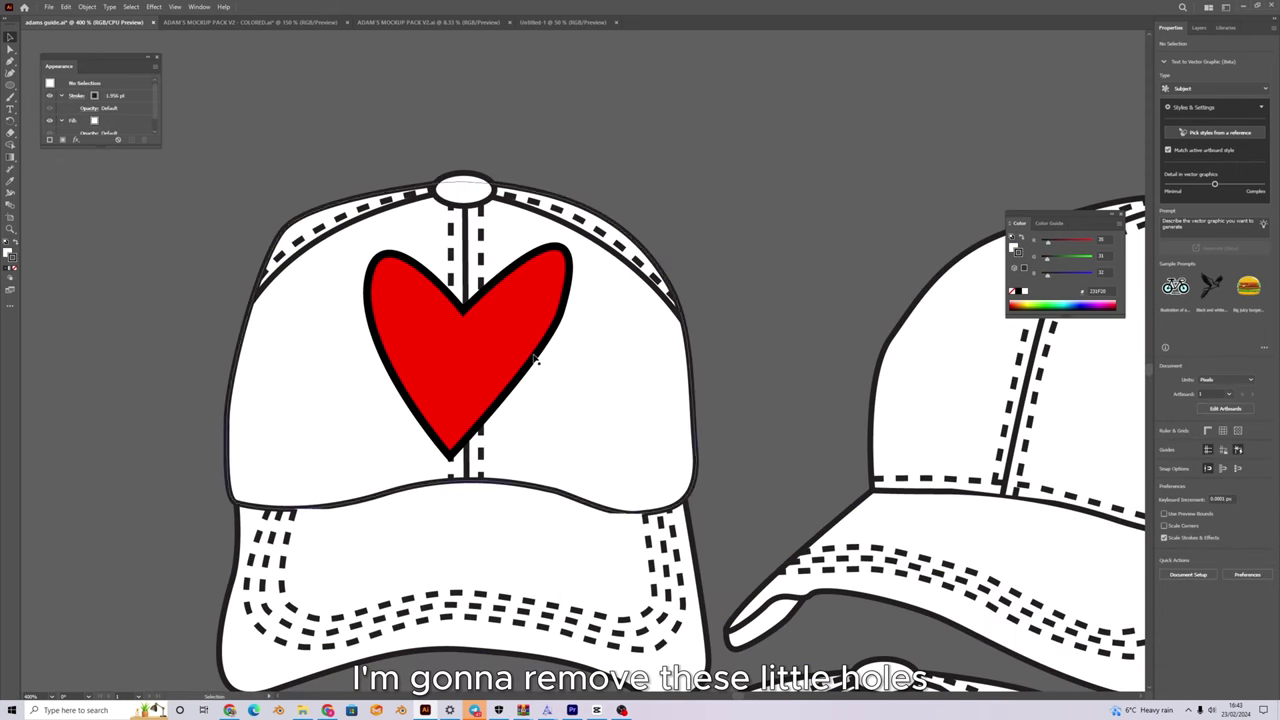
pyautogui.click(540, 364)
pyautogui.moveTo(571, 353)
pyautogui.mouseDown()
pyautogui.moveTo(600, 350)
pyautogui.moveTo(565, 352)
pyautogui.mouseUp()
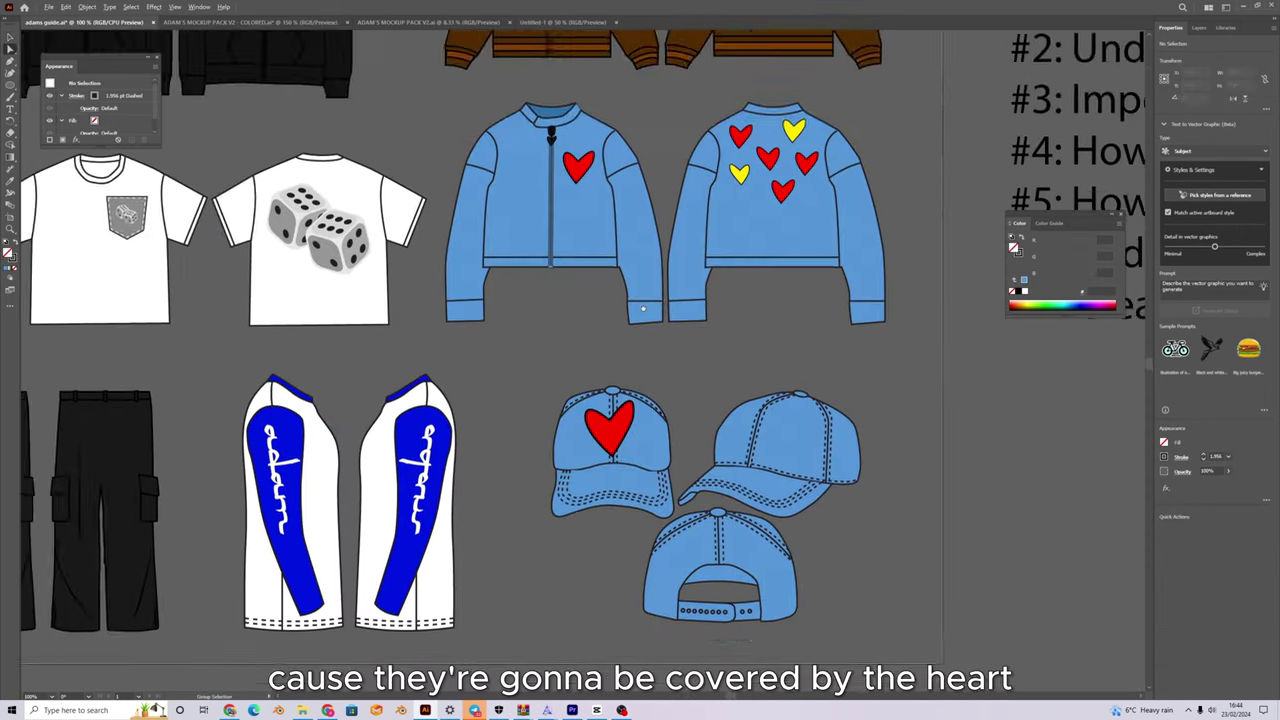
# Move the small yellow heart from the side-view cap onto the back-view cap, just above the strap opening.
pyautogui.scroll(3, 568, 193)
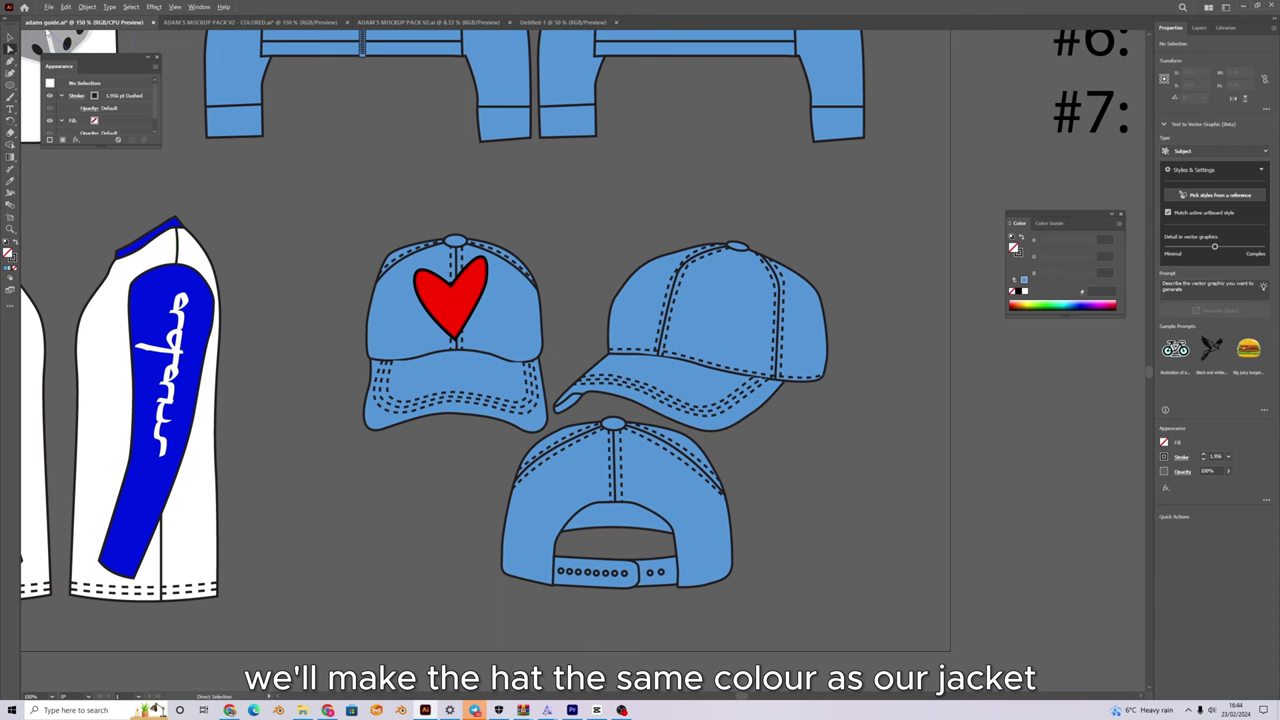
pyautogui.scroll(5, 557, 294)
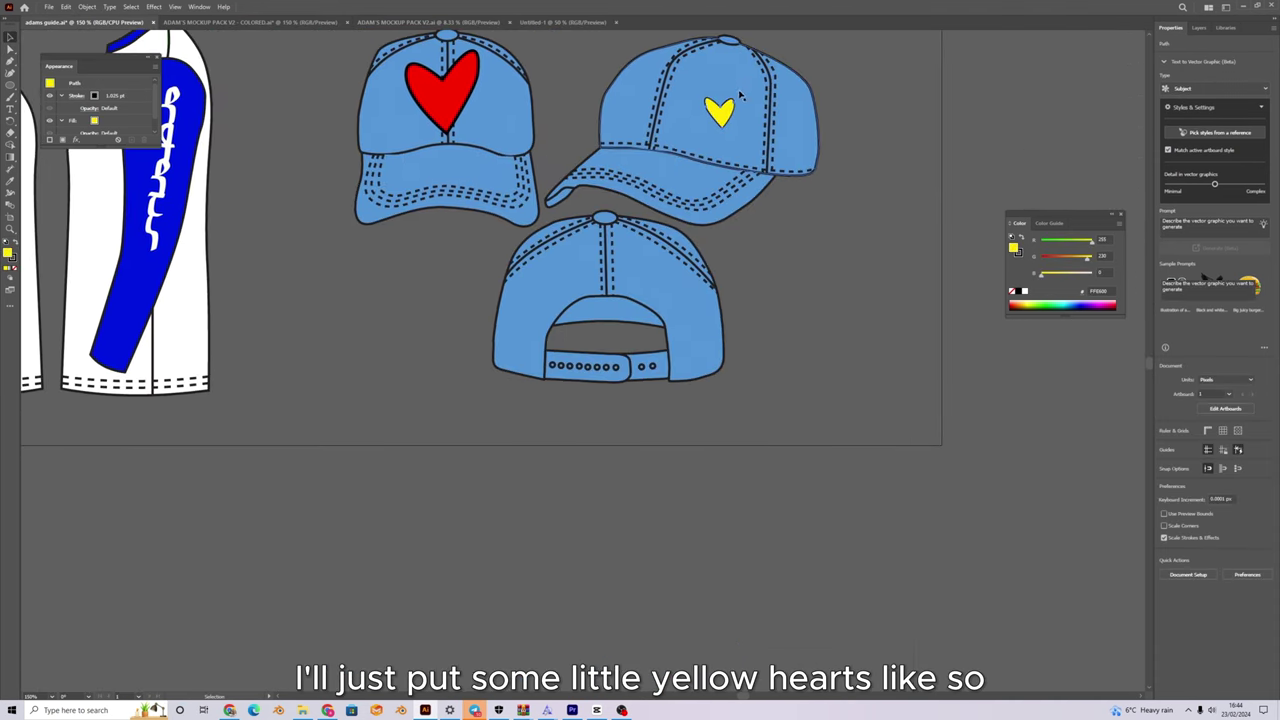
pyautogui.click(716, 112)
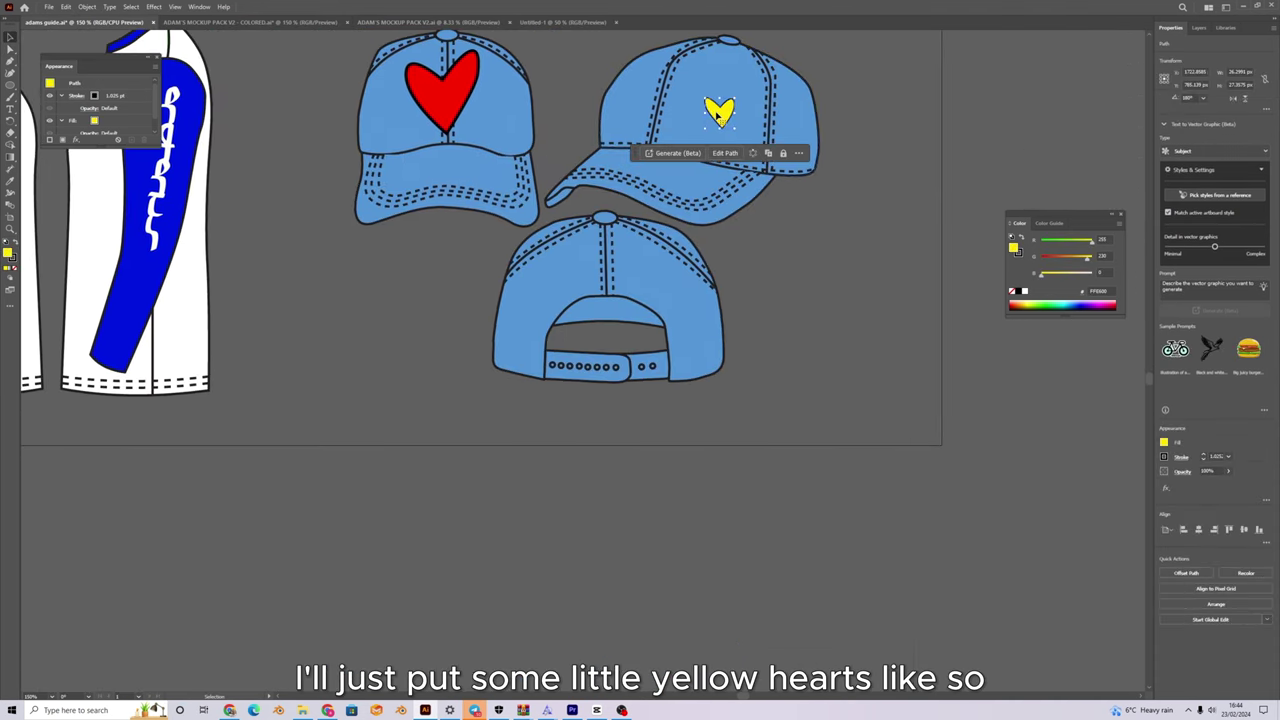
pyautogui.moveTo(716, 112); pyautogui.dragTo(590, 270)
pyautogui.scroll(3, 590, 276)
pyautogui.click(277, 247)
pyautogui.scroll(-3, 277, 247)
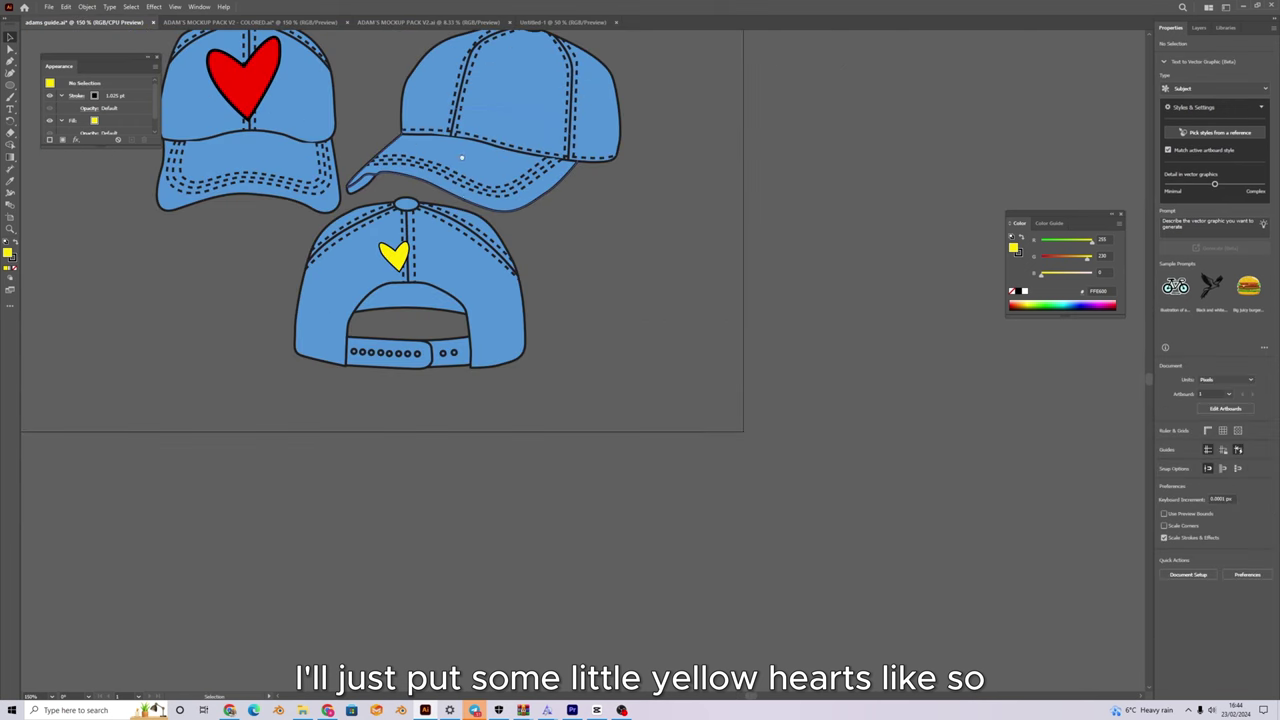
# Add a small red heart from the jacket behind the yellow heart on the back-view cap.
pyautogui.moveTo(277, 247); pyautogui.dragTo(428, 453)
pyautogui.scroll(-1, 648, 110)
pyautogui.moveTo(648, 110); pyautogui.dragTo(641, 330)
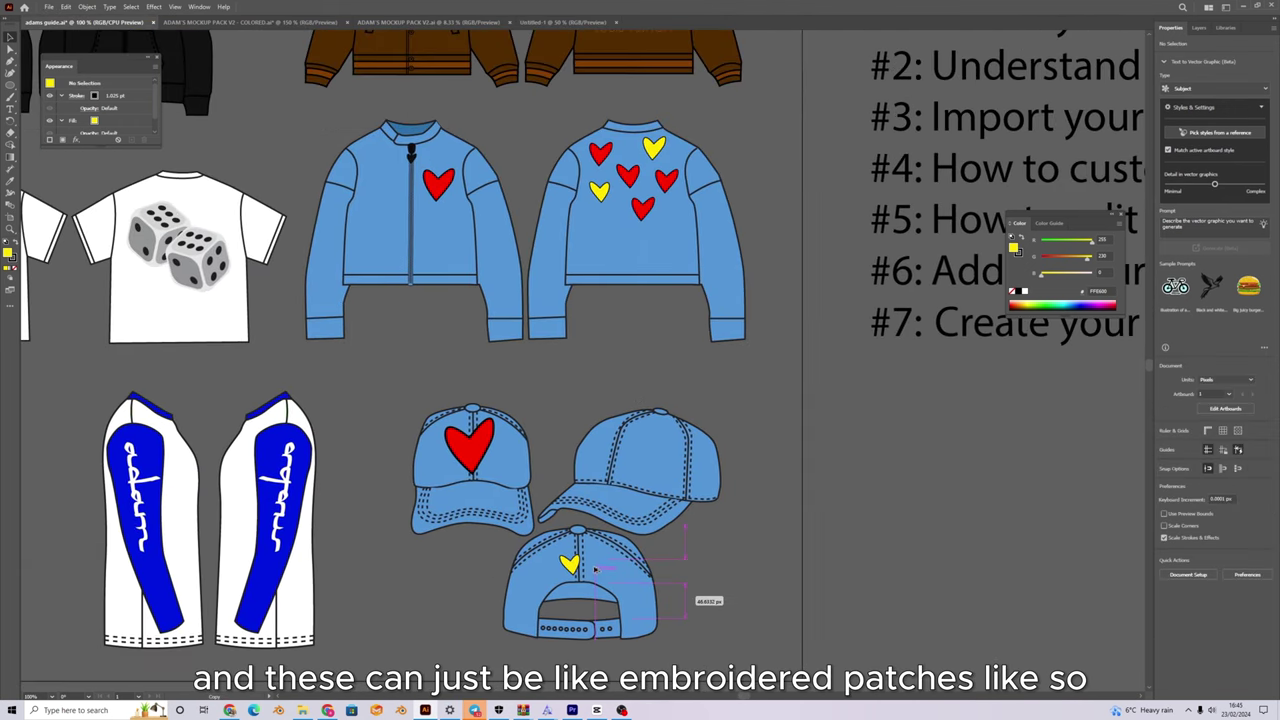
pyautogui.moveTo(595, 569); pyautogui.dragTo(592, 561)
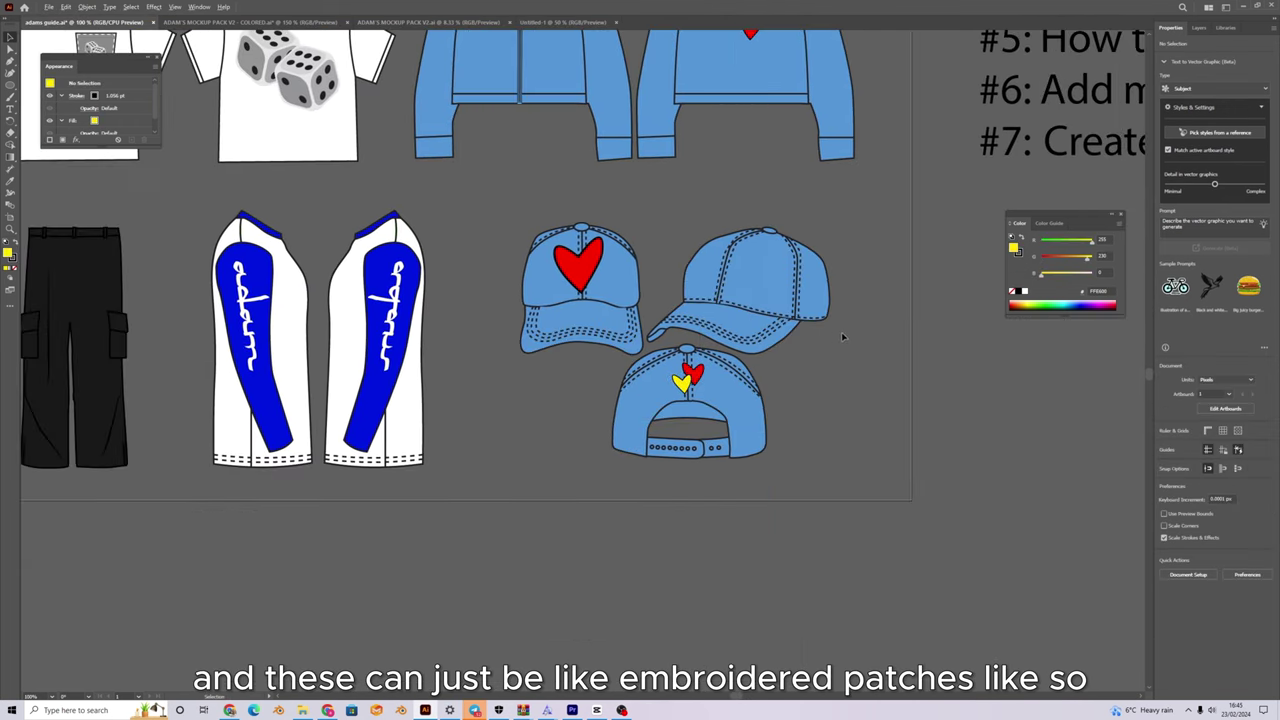
# Copy the large red heart onto the side-view cap, reflect it across the vertical axis and tilt it over the front seam.
pyautogui.moveTo(841, 334); pyautogui.dragTo(831, 376)
pyautogui.scroll(2, 754, 293)
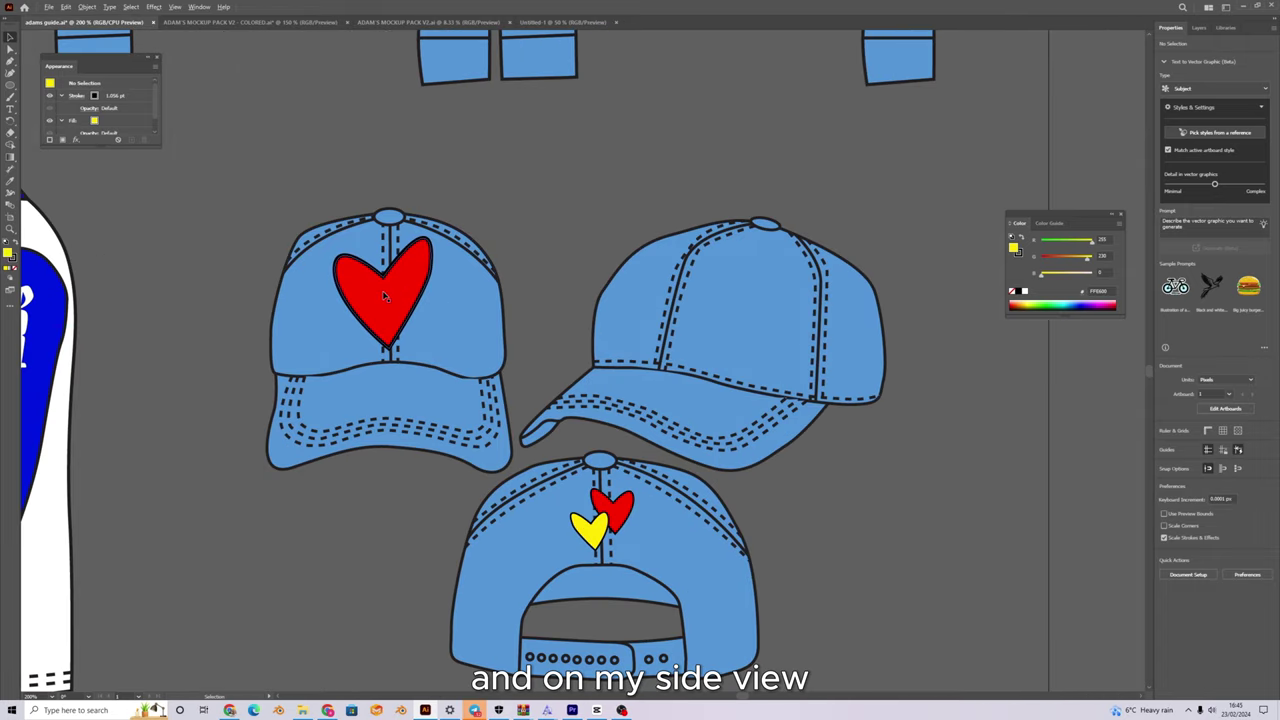
pyautogui.moveTo(697, 315); pyautogui.dragTo(682, 296)
pyautogui.rightClick(706, 306)
pyautogui.click(850, 604)
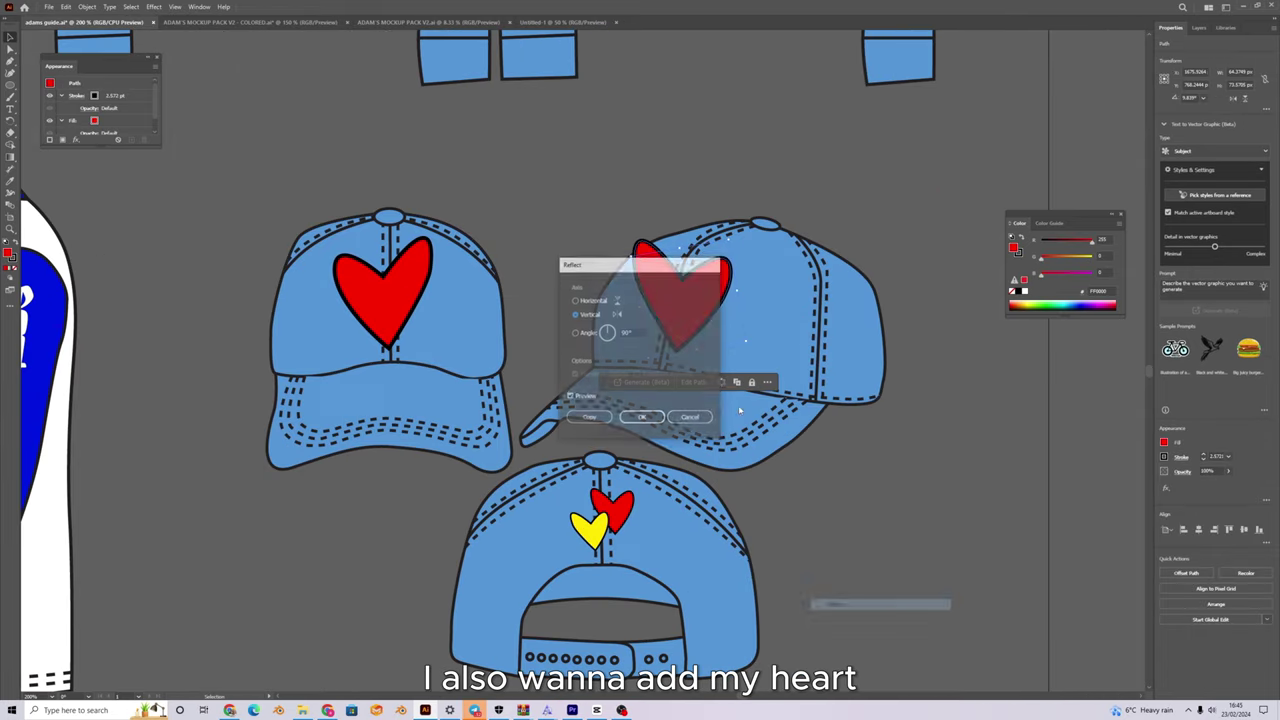
pyautogui.click(657, 420)
pyautogui.scroll(2, 690, 302)
pyautogui.moveTo(693, 306); pyautogui.dragTo(686, 296)
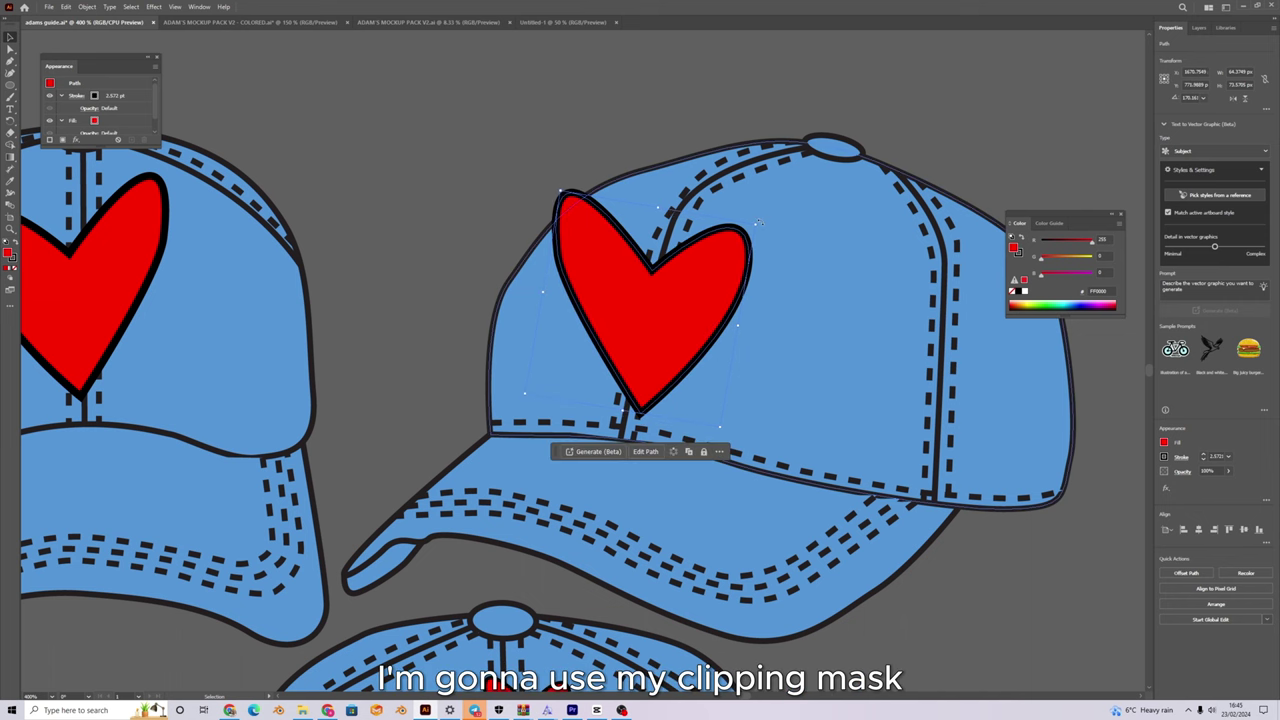
pyautogui.click(606, 70)
# Select all parts of the side-view cap except the heart and bring them to the front.
pyautogui.scroll(-2, 615, 148)
pyautogui.scroll(2, 667, 372)
pyautogui.scroll(-3, 656, 415)
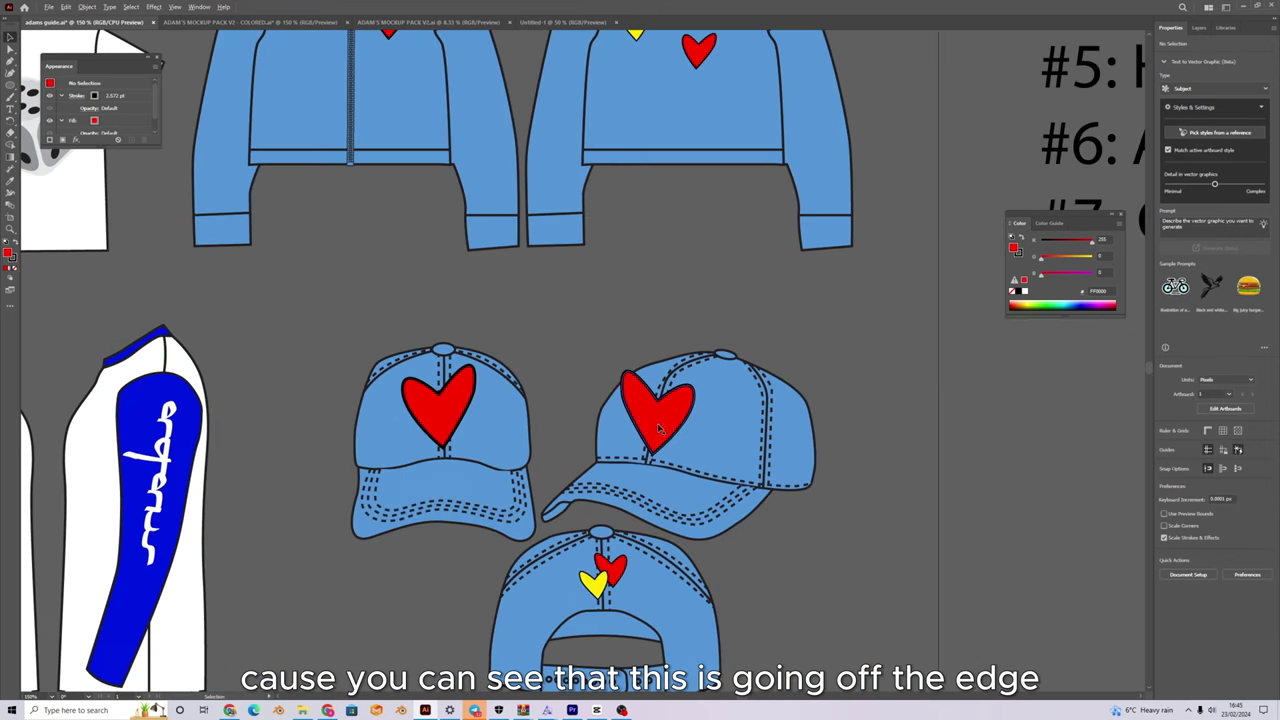
pyautogui.scroll(5, 620, 377)
pyautogui.scroll(-1, 410, 250)
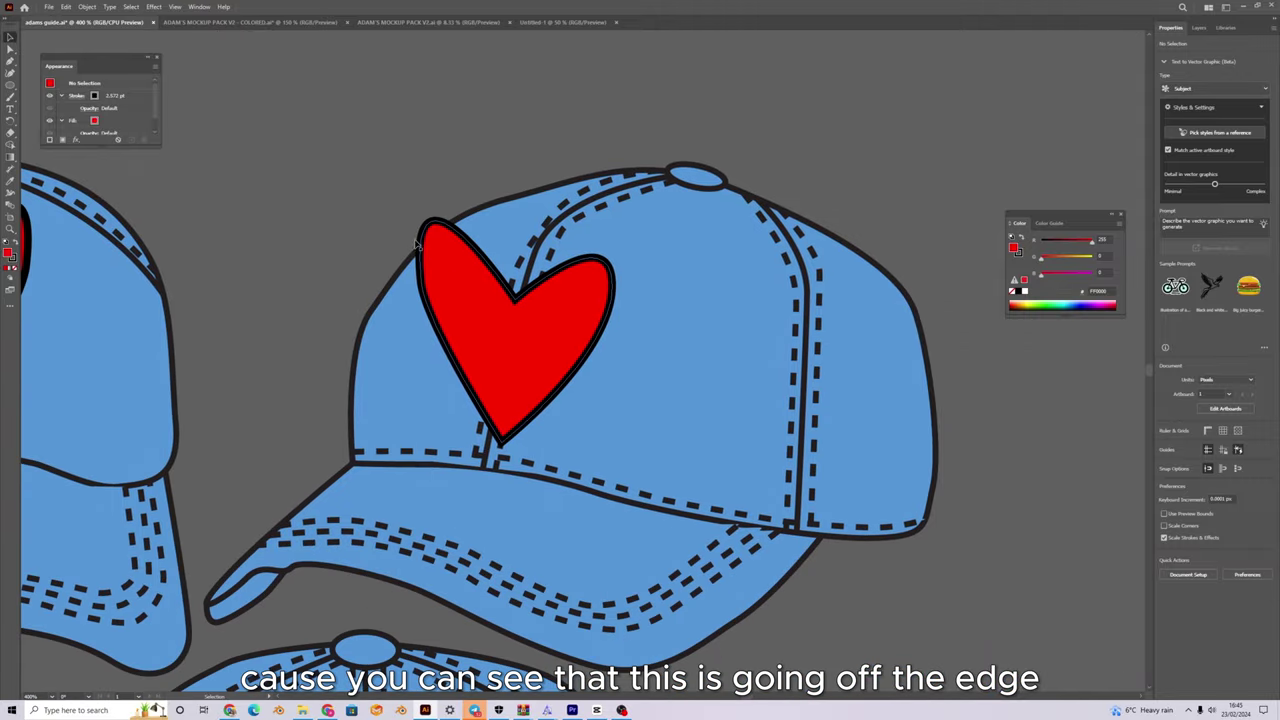
pyautogui.scroll(-1, 700, 347)
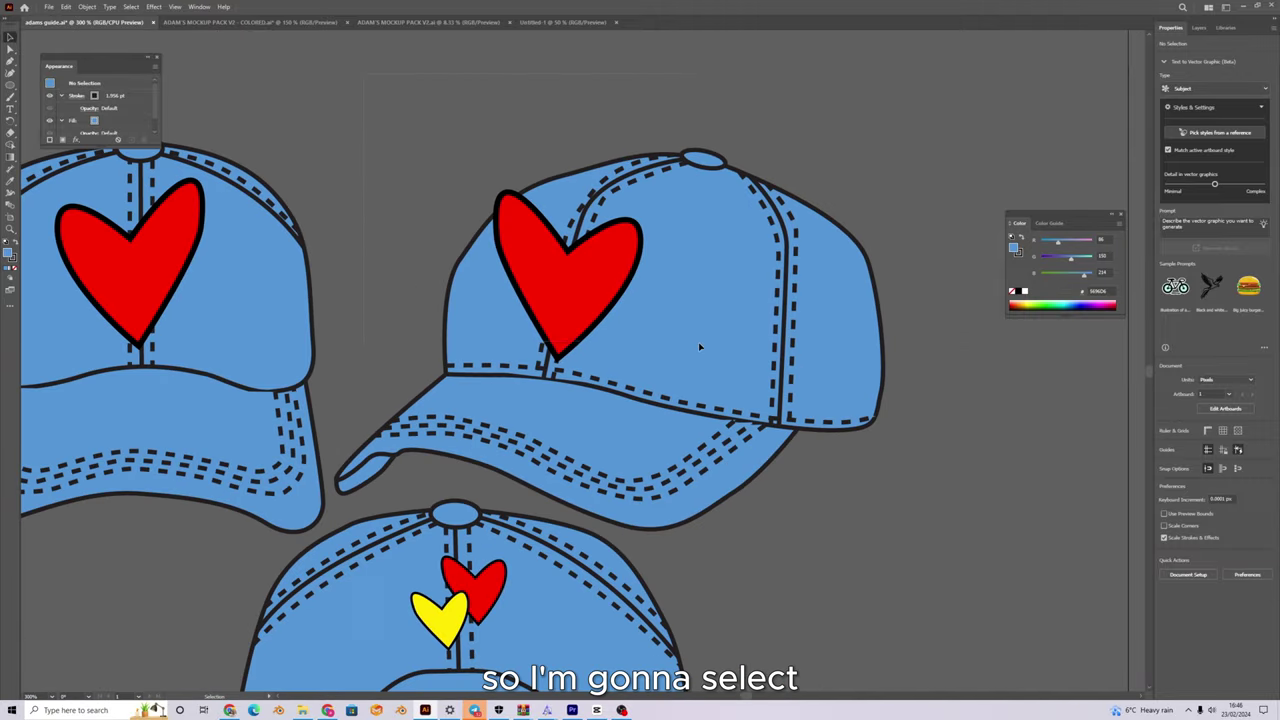
pyautogui.moveTo(798, 435); pyautogui.dragTo(943, 491)
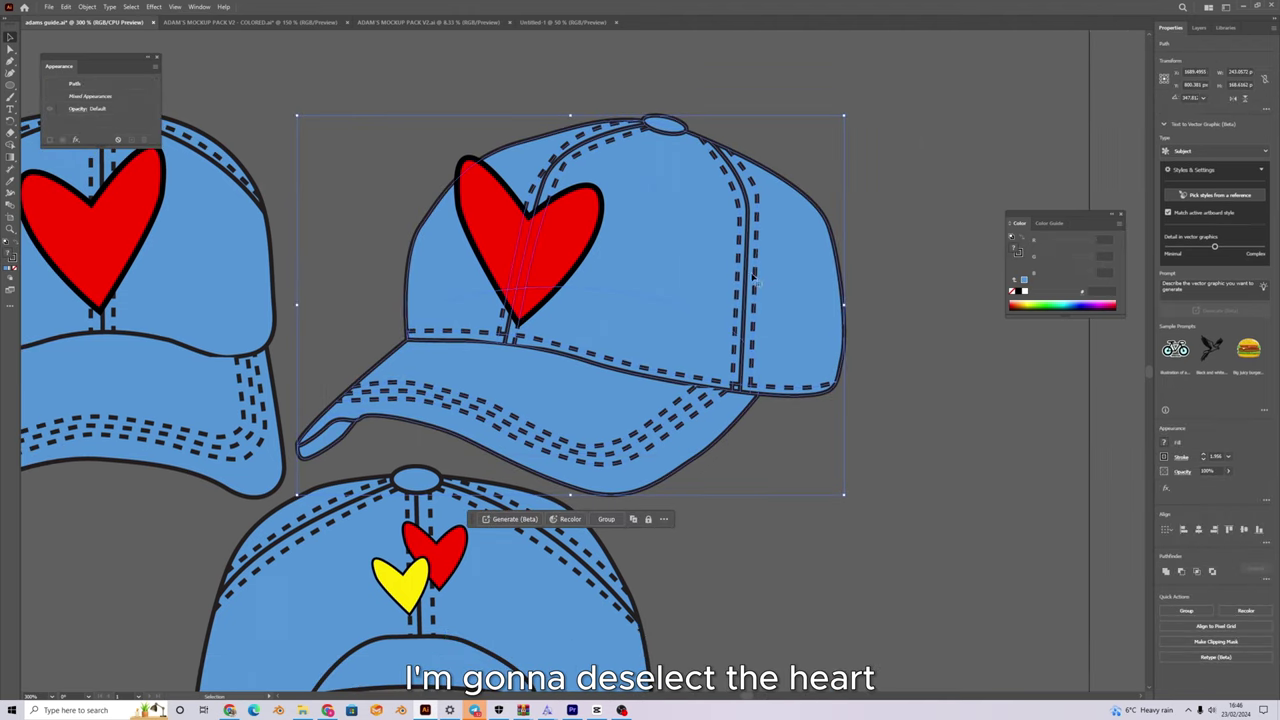
pyautogui.rightClick(755, 283)
pyautogui.moveTo(800, 516)
pyautogui.click(880, 516)
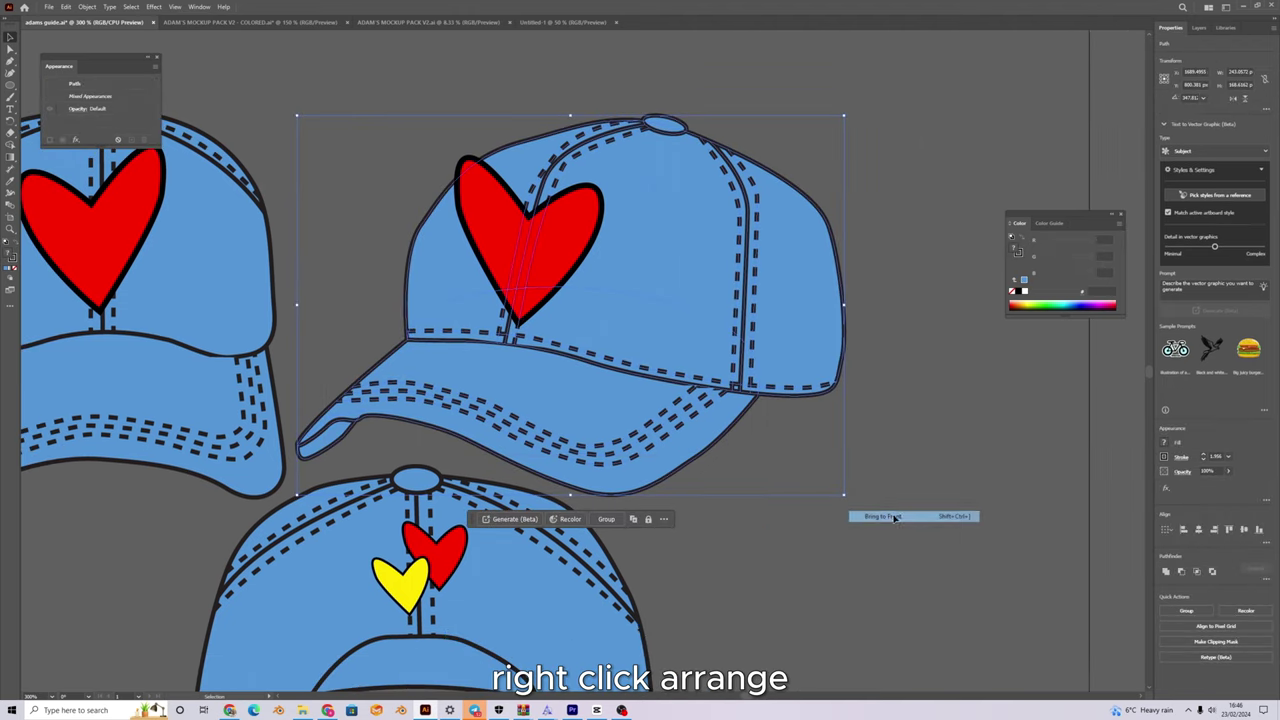
pyautogui.click(946, 388)
# Make a clipping mask from the side-view cap's crown shape and the heart behind it.
pyautogui.moveTo(453, 137); pyautogui.dragTo(593, 211)
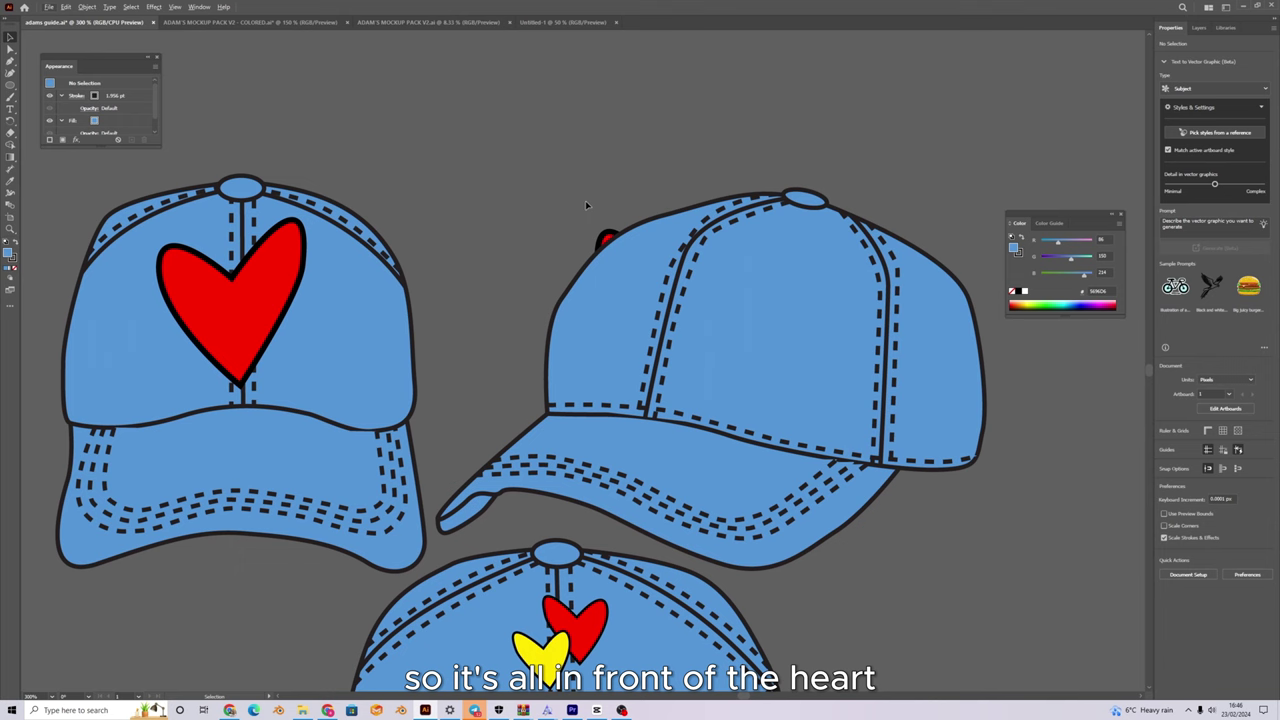
pyautogui.scroll(3, 585, 200)
pyautogui.click(586, 252)
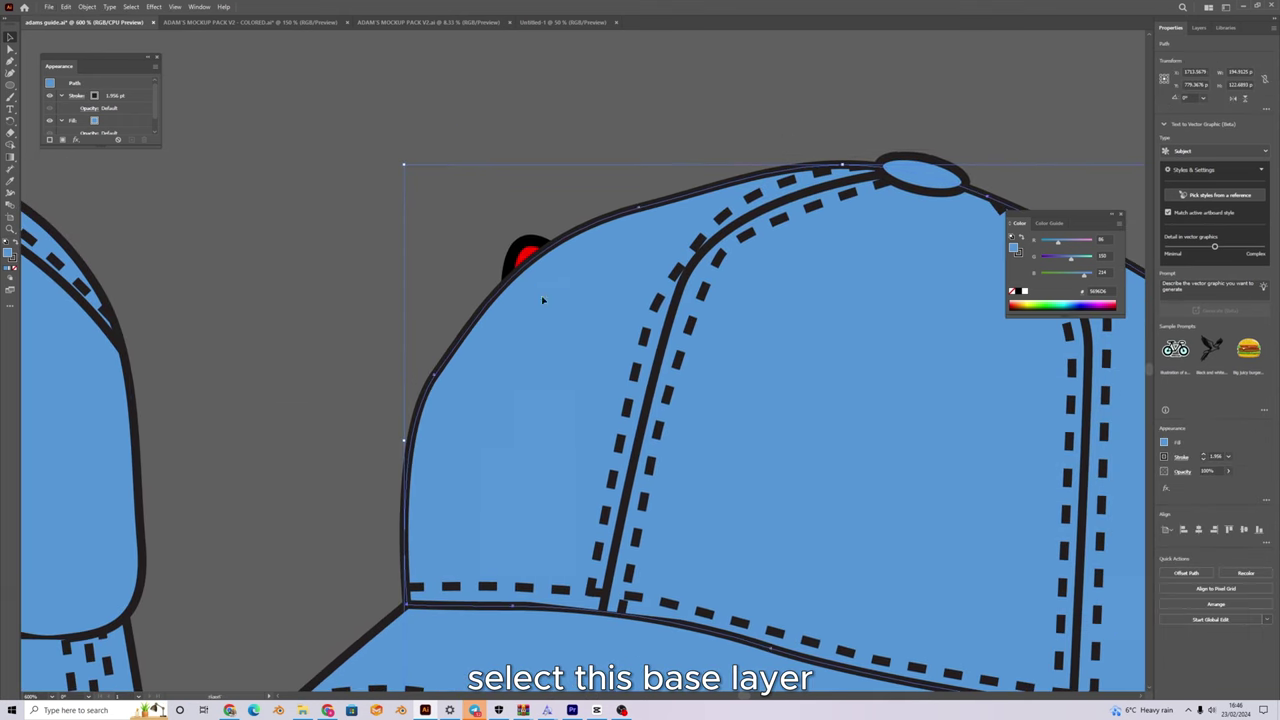
pyautogui.keyDown('shift'); pyautogui.click(527, 252); pyautogui.keyUp('shift')
pyautogui.rightClick(541, 250)
pyautogui.click(590, 420)
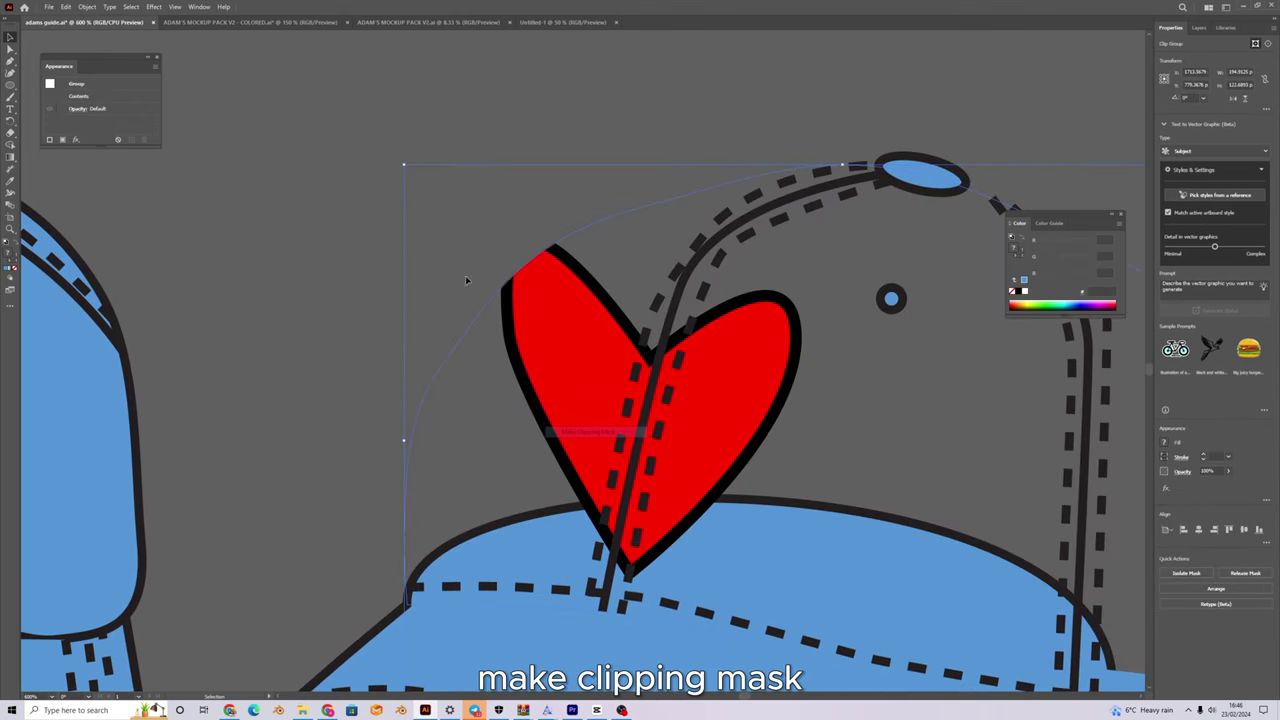
pyautogui.click(344, 223)
pyautogui.scroll(-2, 380, 224)
pyautogui.scroll(1, 580, 226)
# Directly select the crown's clipping path and restore its blue fill and black outline by sampling the front-view cap with the Eyedropper.
pyautogui.click(10, 49)
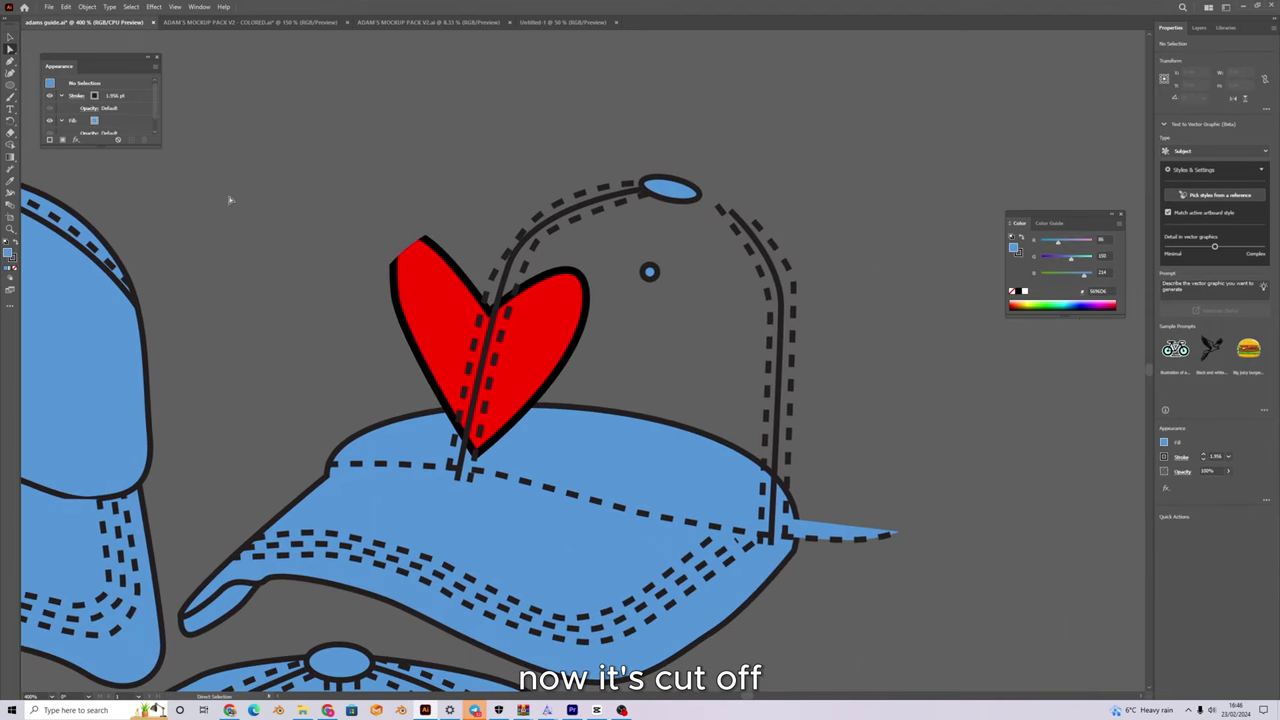
pyautogui.click(335, 358)
pyautogui.scroll(-3, 735, 178)
pyautogui.scroll(1, 545, 195)
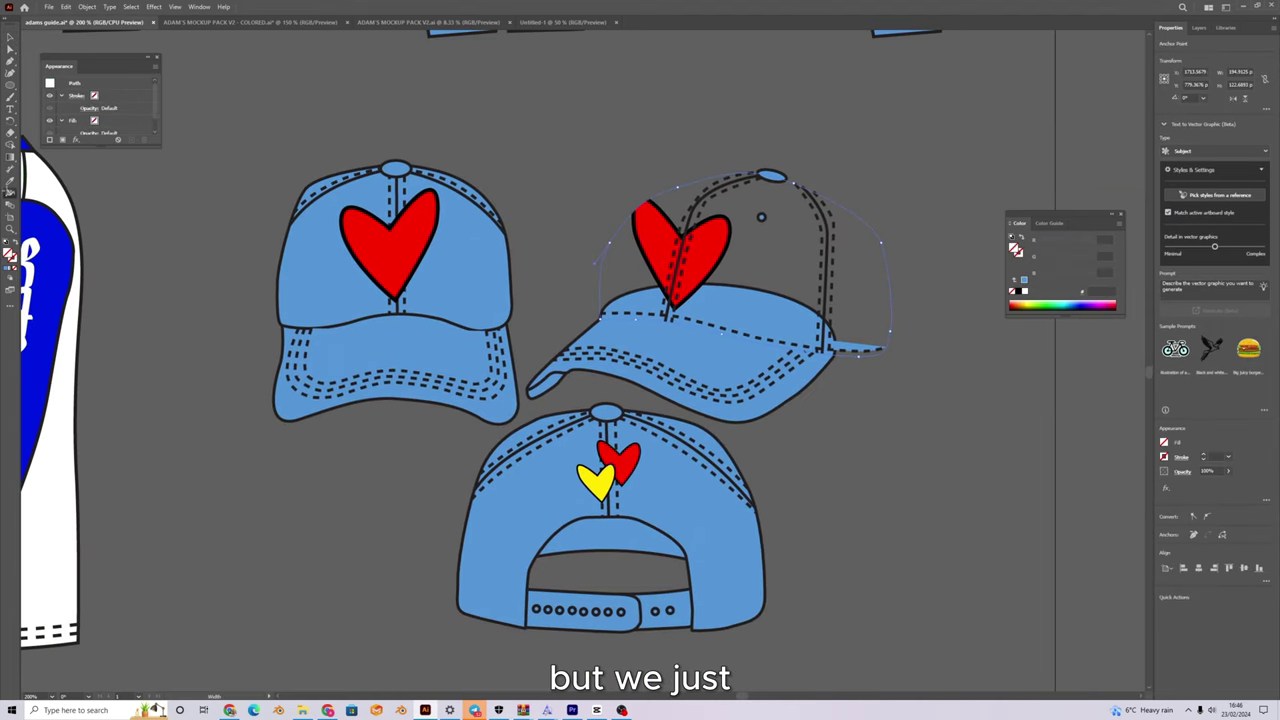
pyautogui.click(10, 181)
pyautogui.click(447, 271)
pyautogui.click(10, 39)
pyautogui.click(591, 152)
pyautogui.scroll(-1, 591, 152)
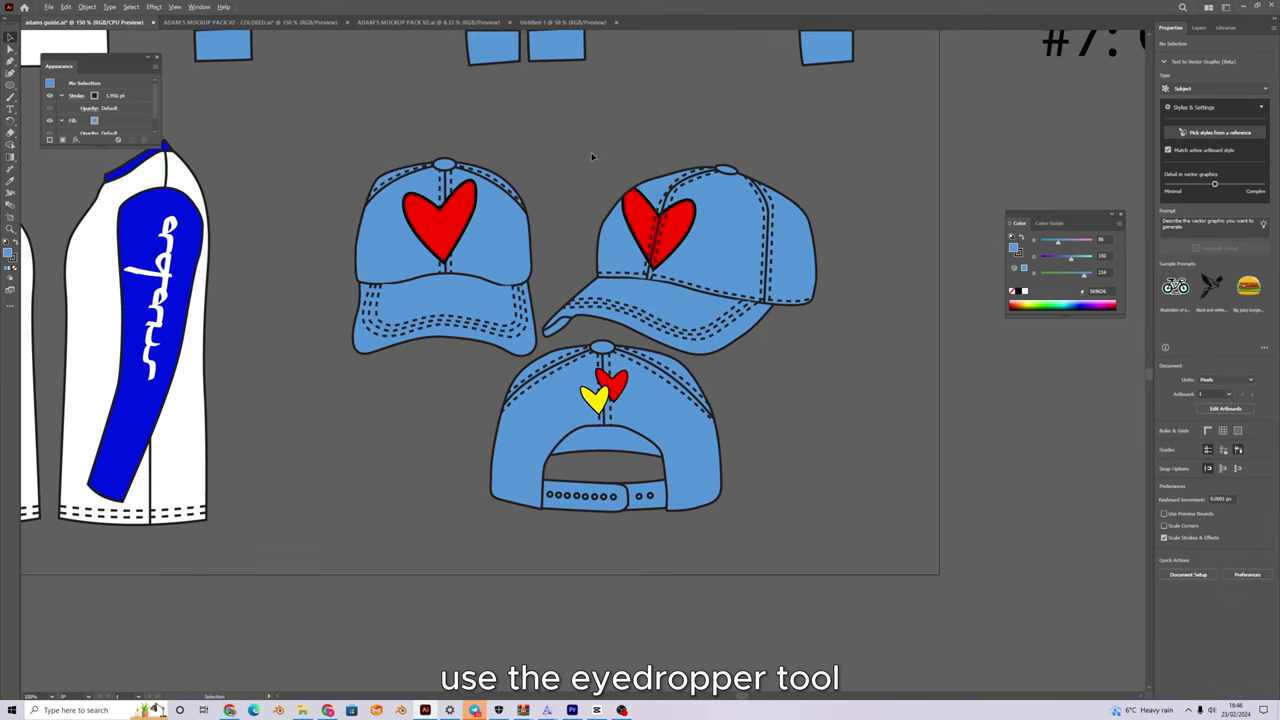
# Cut the front seam and its dashed stitch lines from the side-view cap, and open the heart's clip group in isolation.
pyautogui.scroll(3, 591, 140)
pyautogui.click(657, 260)
pyautogui.hotkey('ctrl', 'shift', 'a')
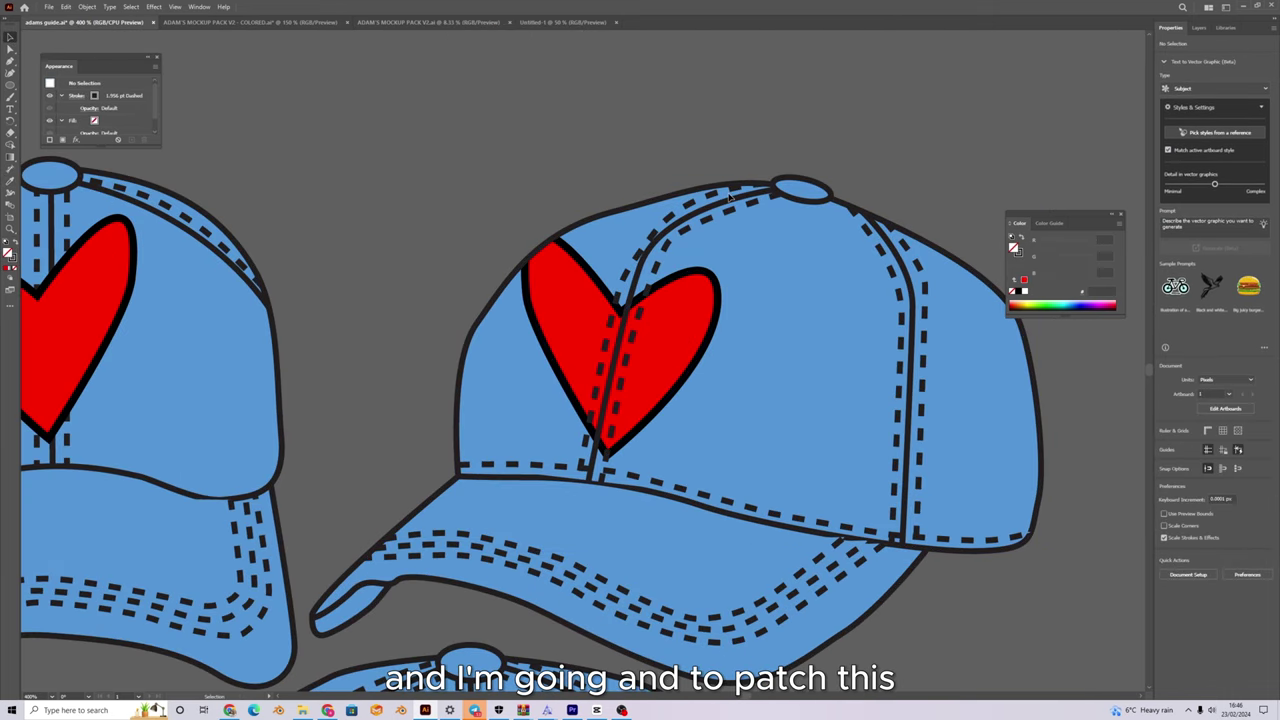
pyautogui.hscroll(2, 618, 282)
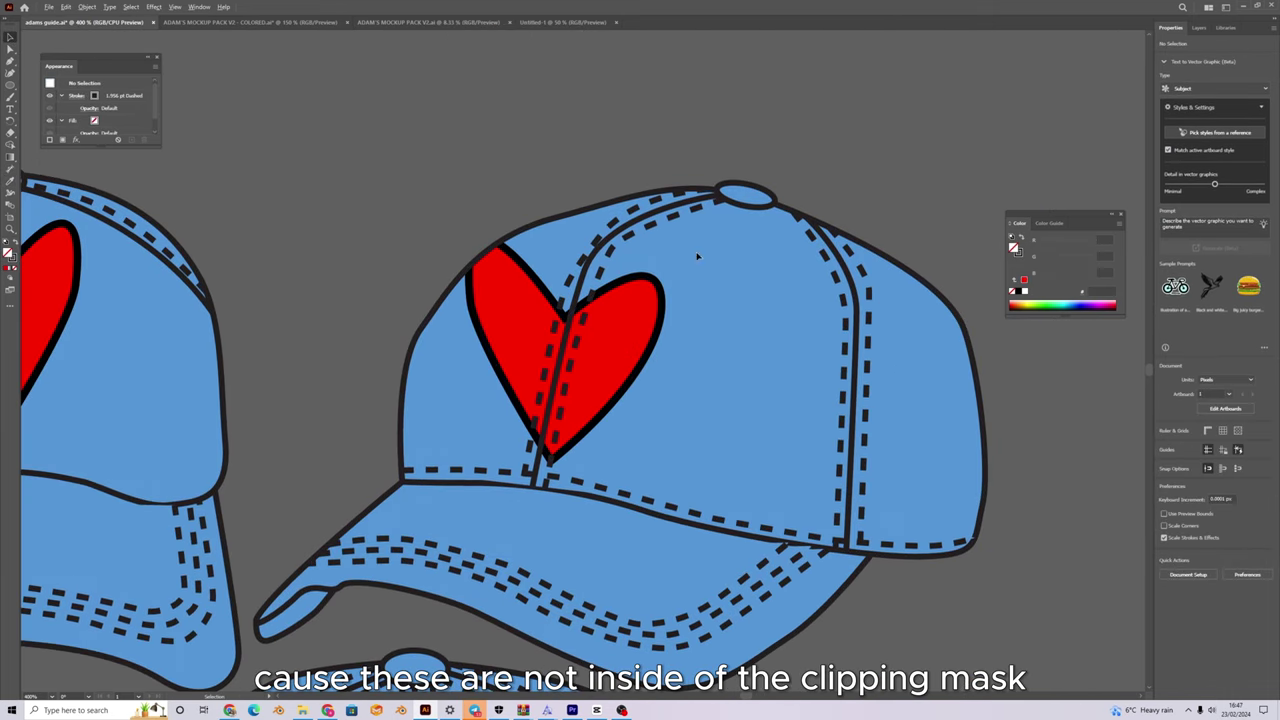
pyautogui.click(593, 254)
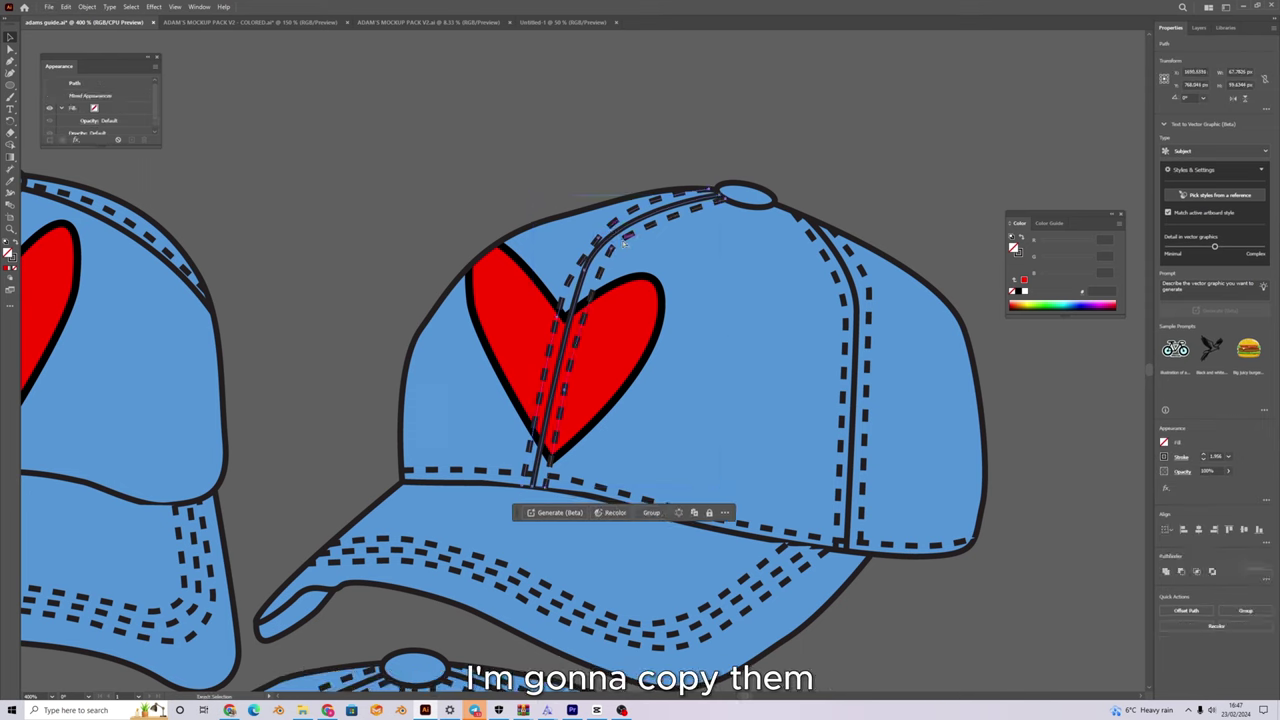
pyautogui.press('Delete')
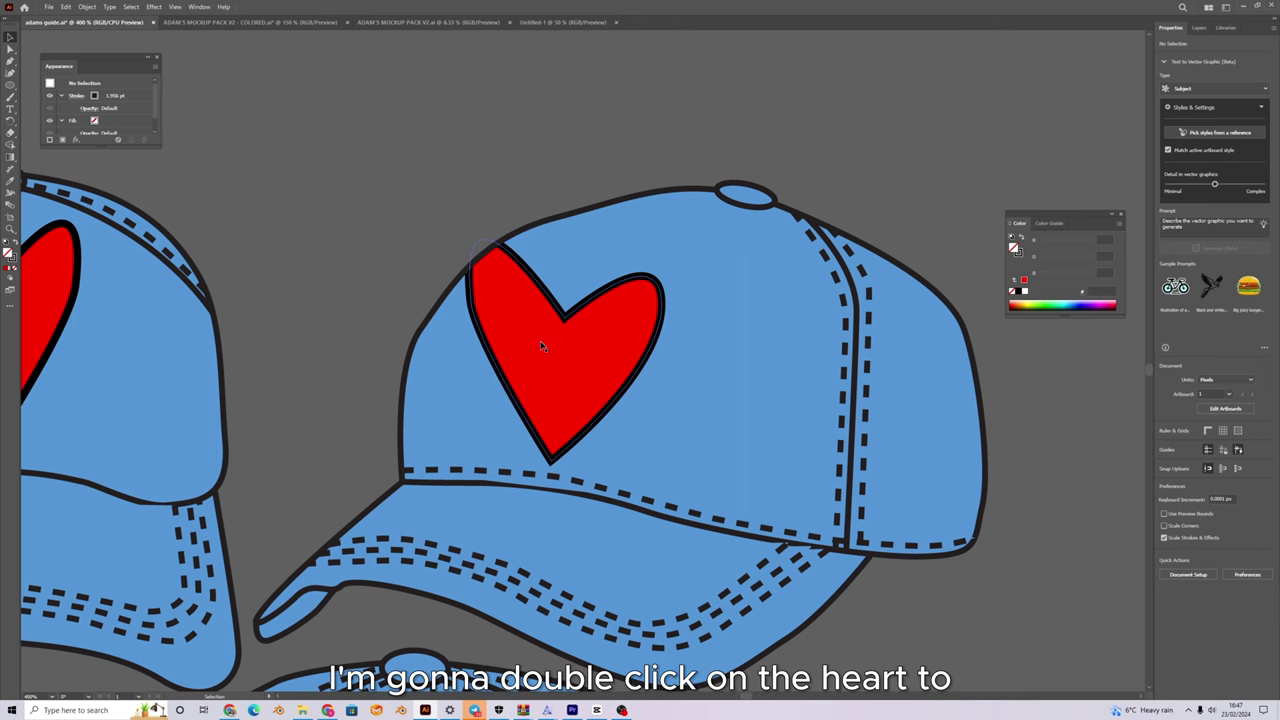
pyautogui.doubleClick(541, 345)
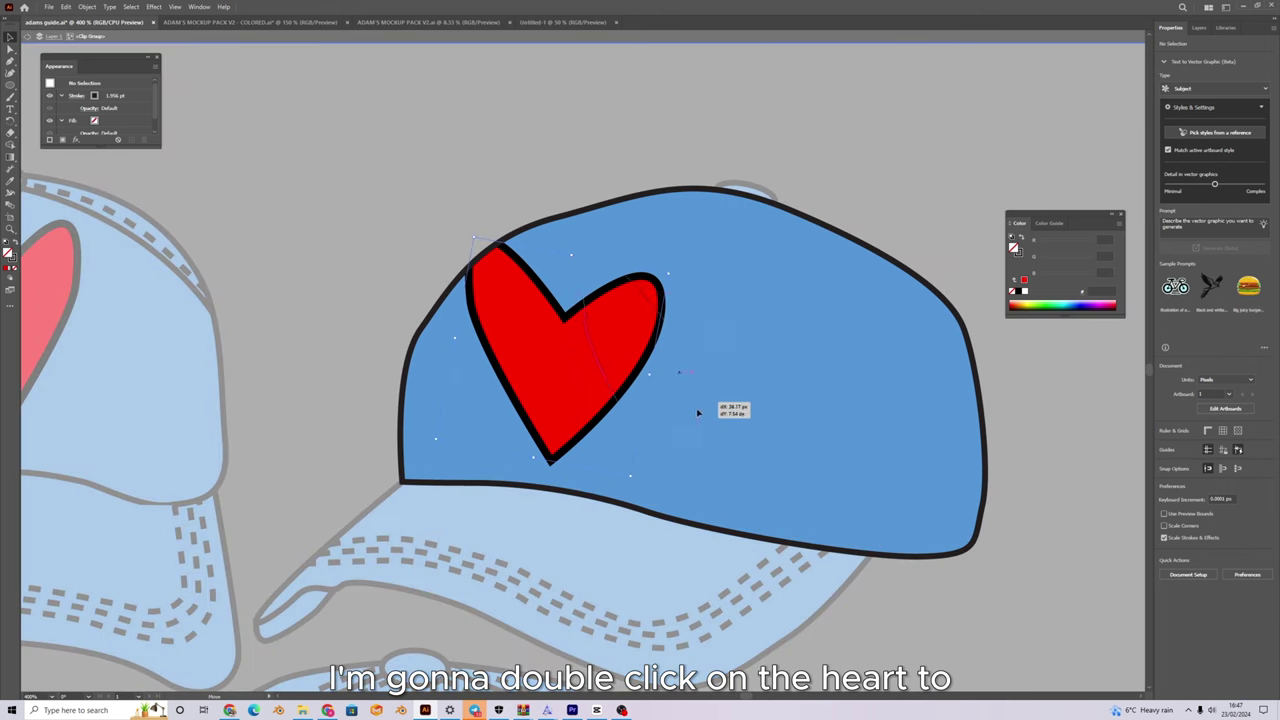
pyautogui.moveTo(697, 412); pyautogui.dragTo(534, 284)
pyautogui.hotkey('ctrl', 'z')
pyautogui.hotkey('ctrl', 'z')
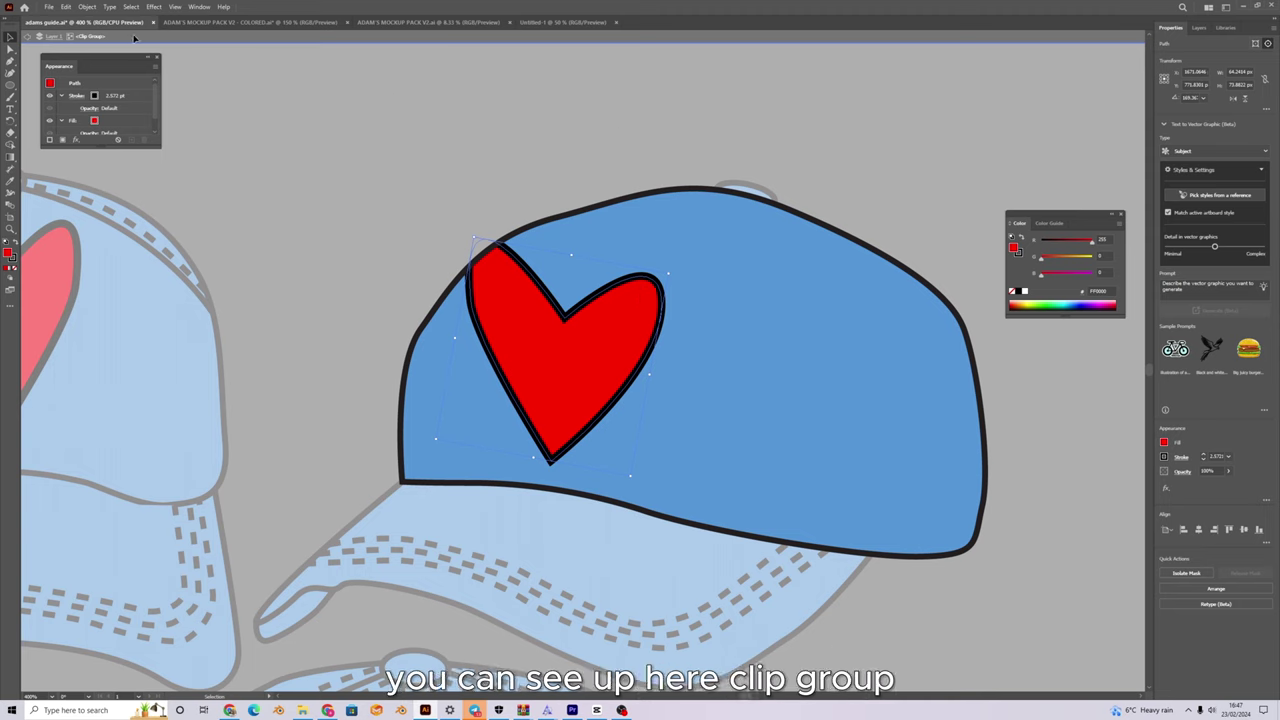
# Paste the seam and stitch lines back in place inside the side-view cap's clip group and bring the heart in front of them.
pyautogui.hotkey('ctrl', 'v')
pyautogui.moveTo(555, 287); pyautogui.dragTo(629, 258)
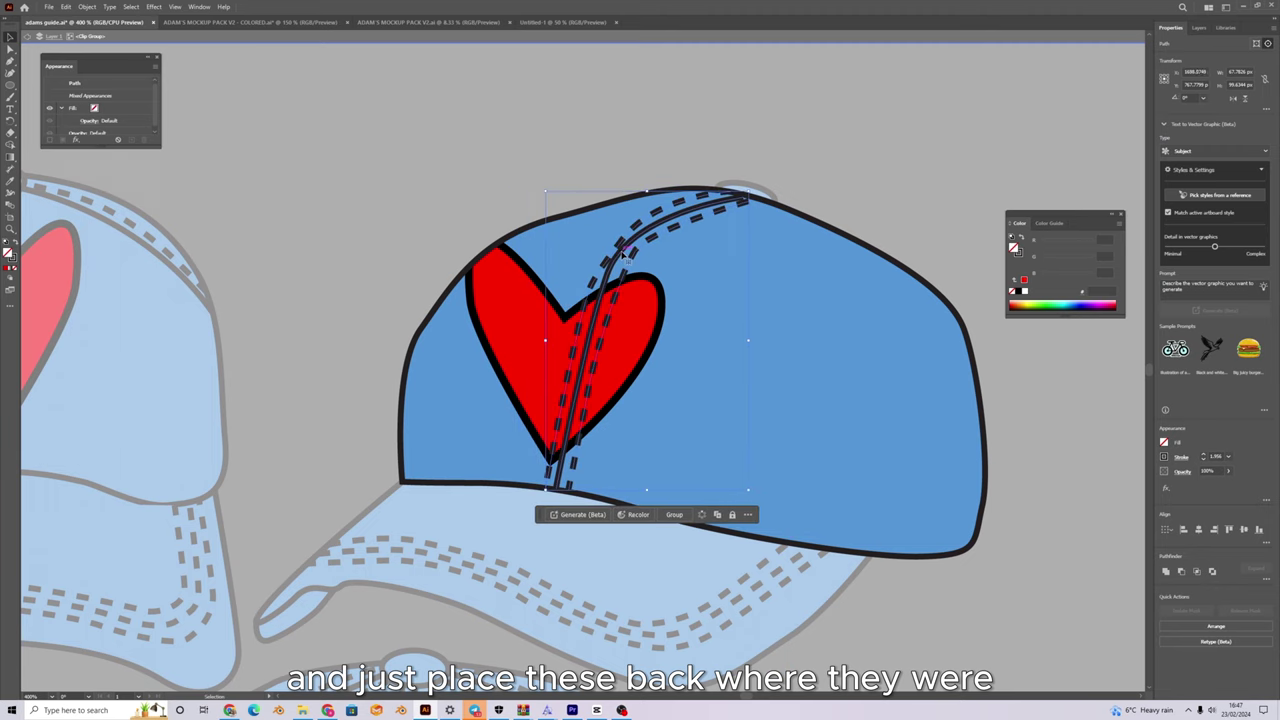
pyautogui.click(519, 308)
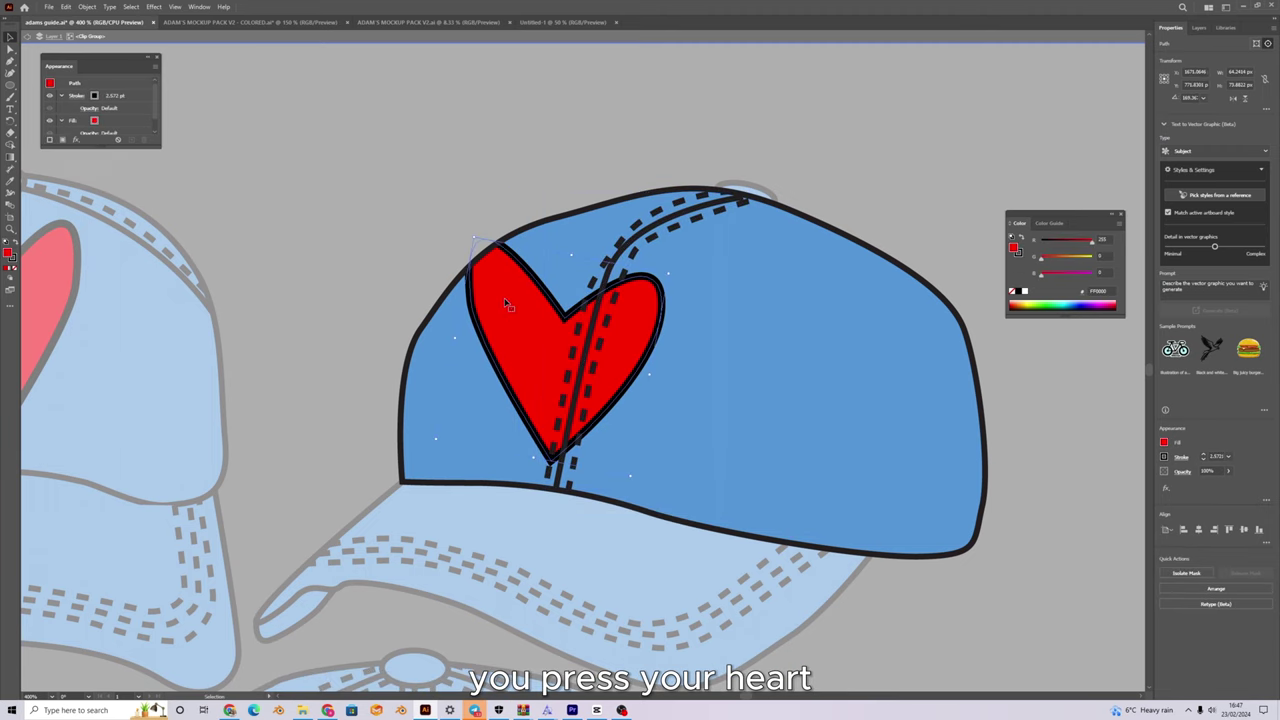
pyautogui.rightClick(506, 298)
pyautogui.moveTo(565, 564)
pyautogui.click(632, 566)
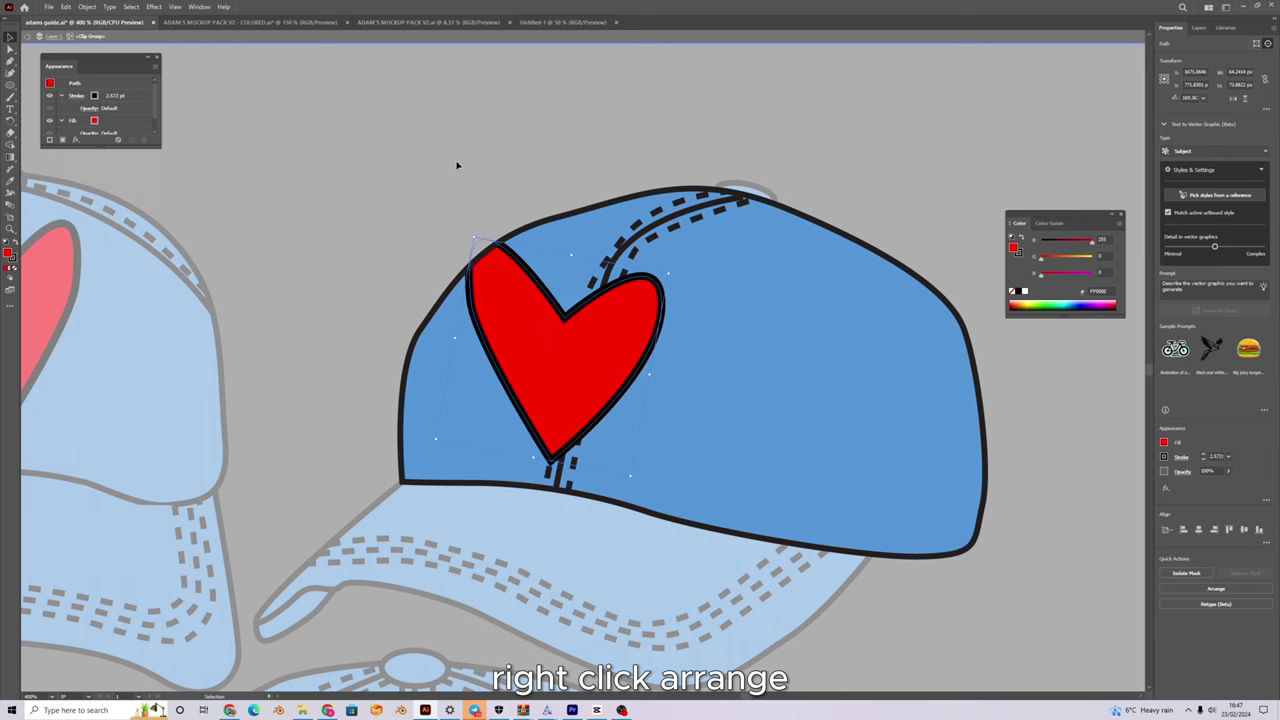
pyautogui.click(27, 37)
# Draw a bracket-shaped measurement line with the Pen tool along the outer sleeve of the brown varsity jacket's front view, from cuff to shoulder.
pyautogui.scroll(-2, 495, 206)
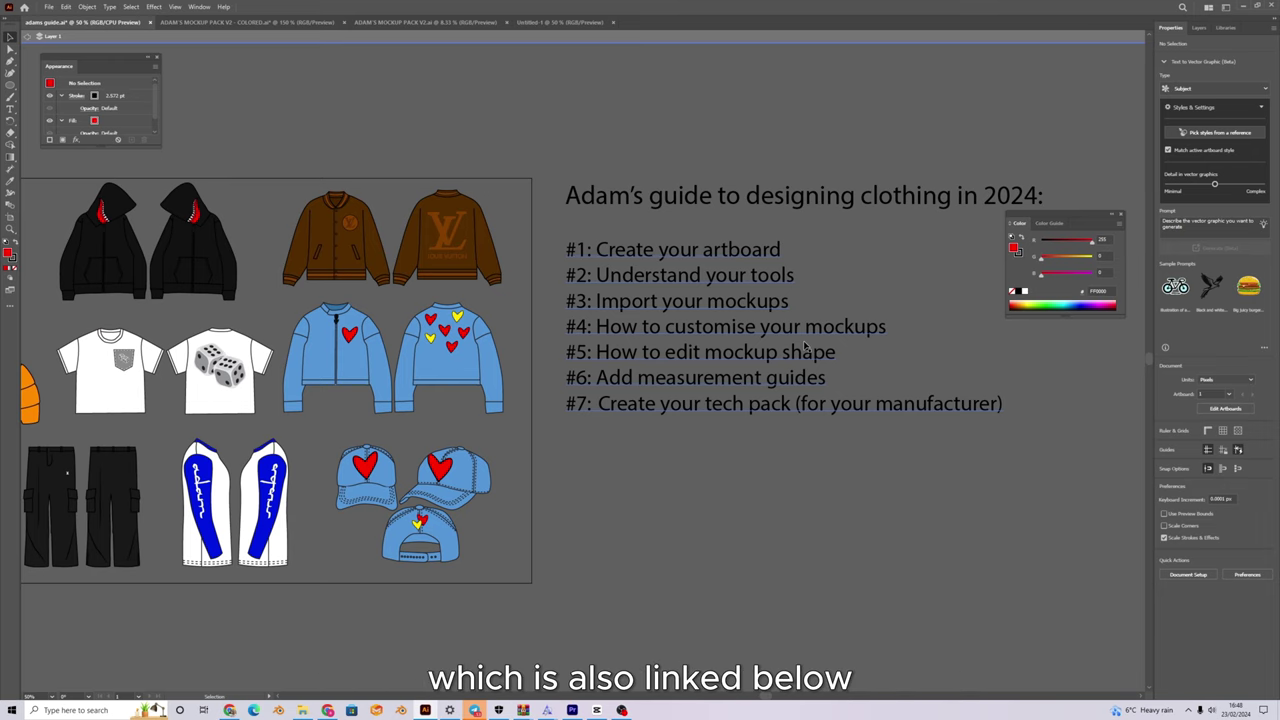
pyautogui.scroll(1, 365, 243)
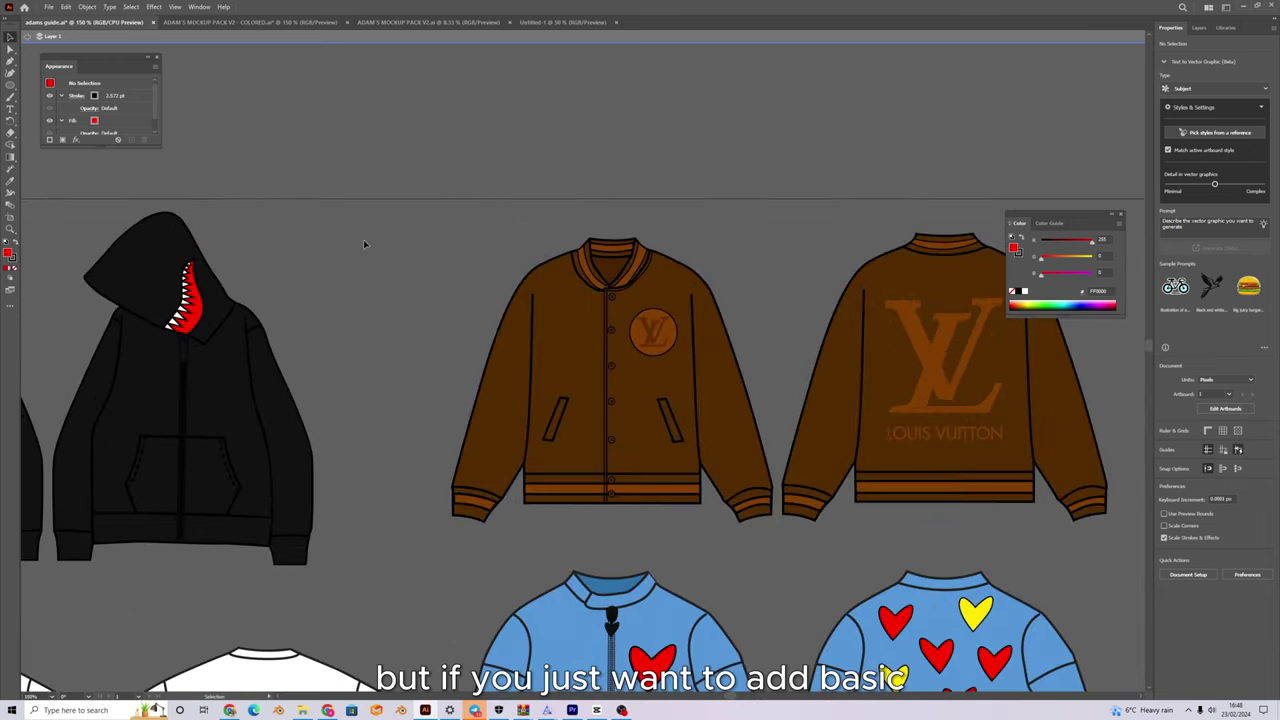
pyautogui.scroll(1, 421, 473)
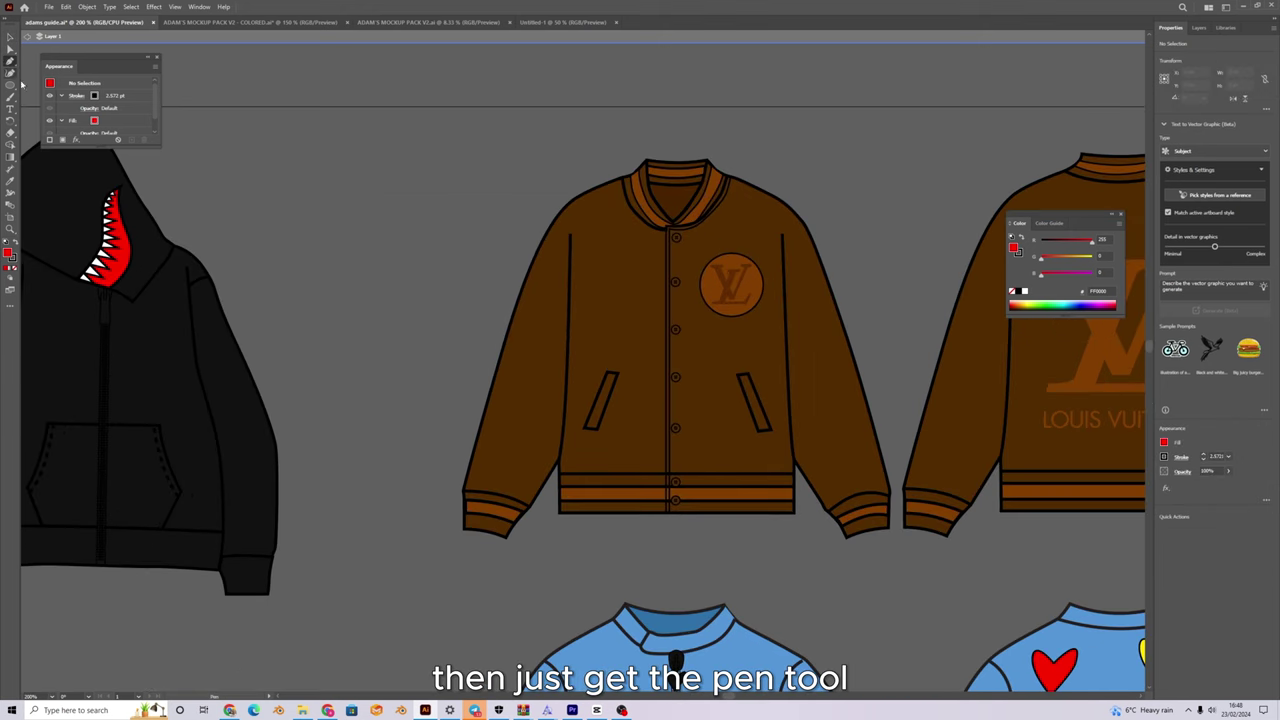
pyautogui.click(460, 546)
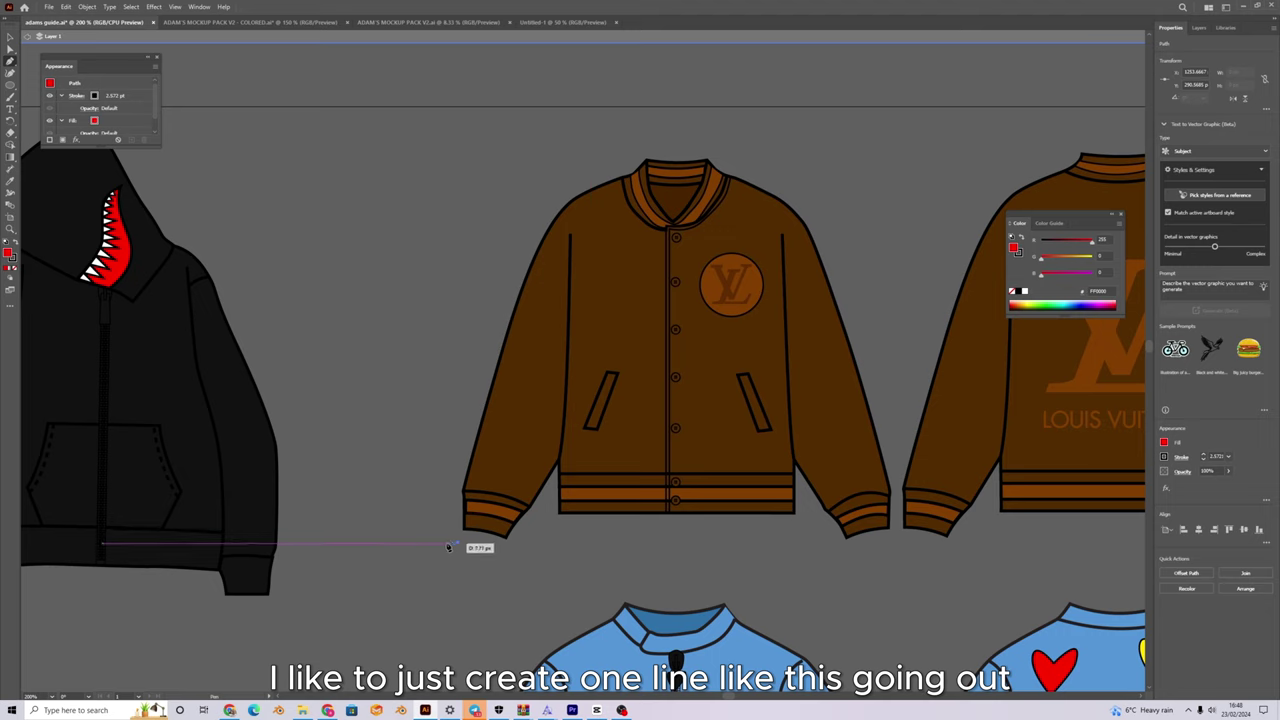
pyautogui.click(448, 543)
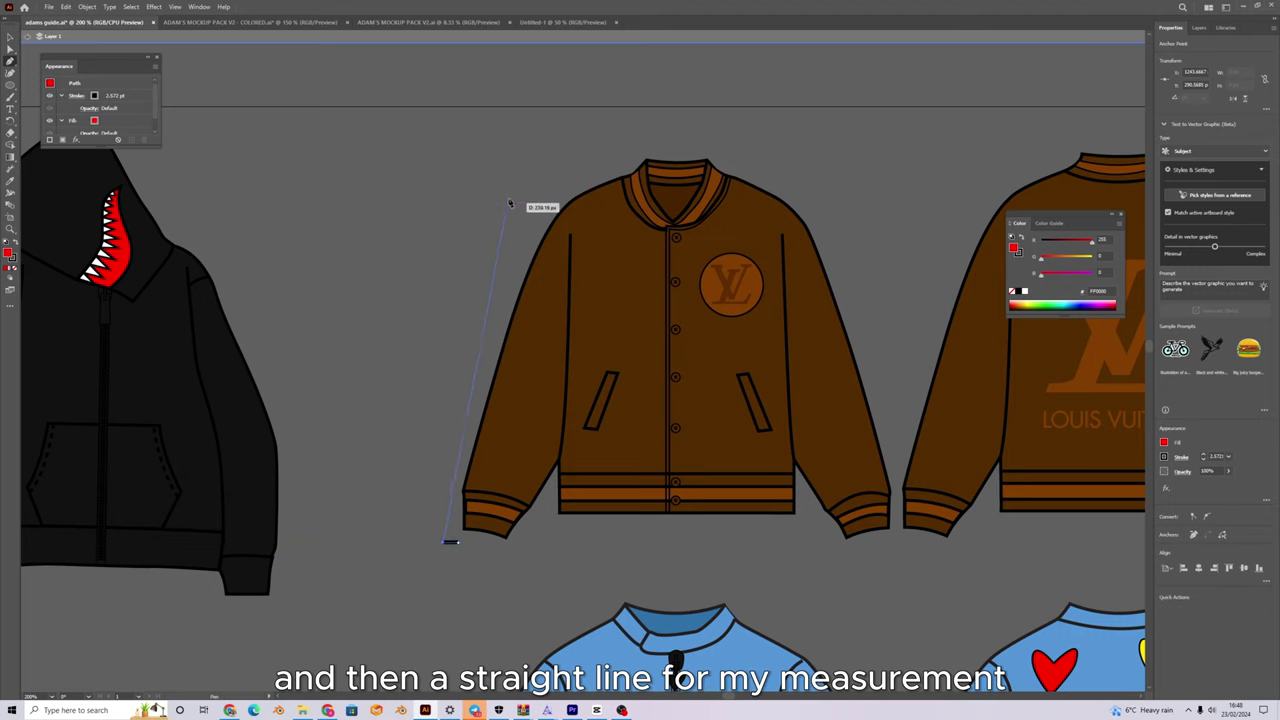
pyautogui.click(549, 163)
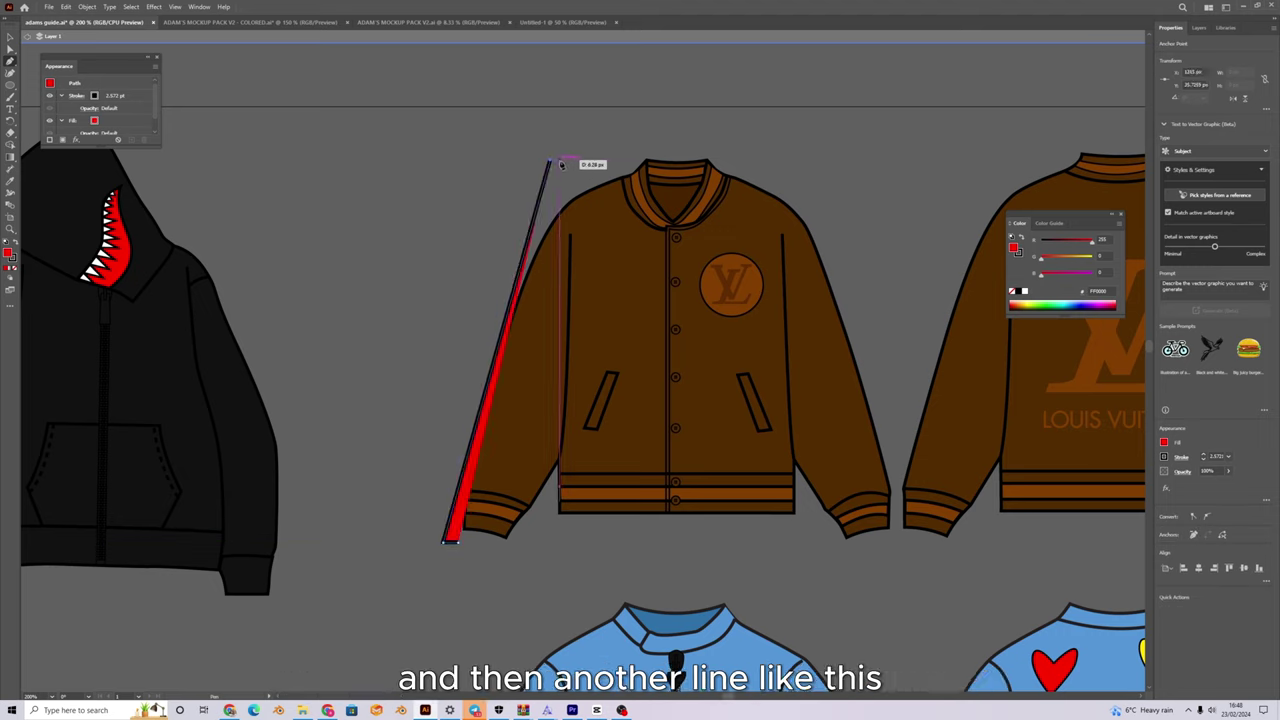
pyautogui.click(10, 38)
# Remove the sleeve measurement line's fill and give it a 3 pt red stroke.
pyautogui.click(1163, 444)
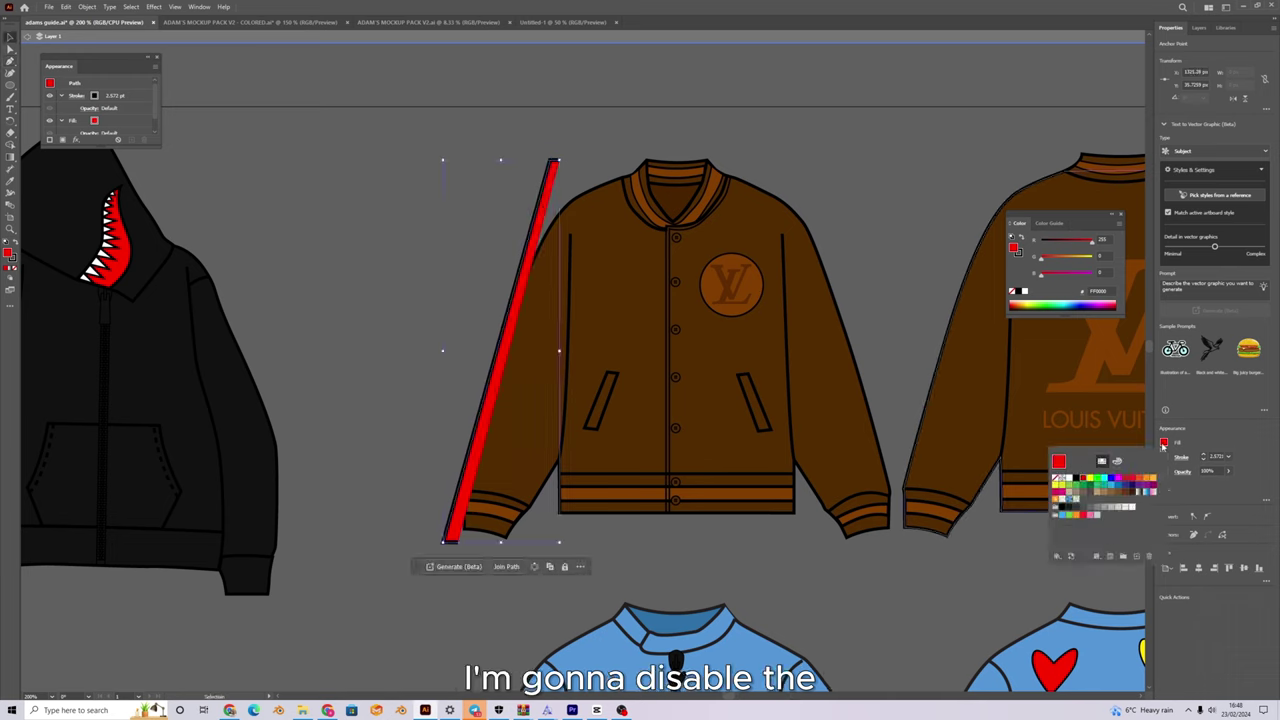
pyautogui.click(1056, 479)
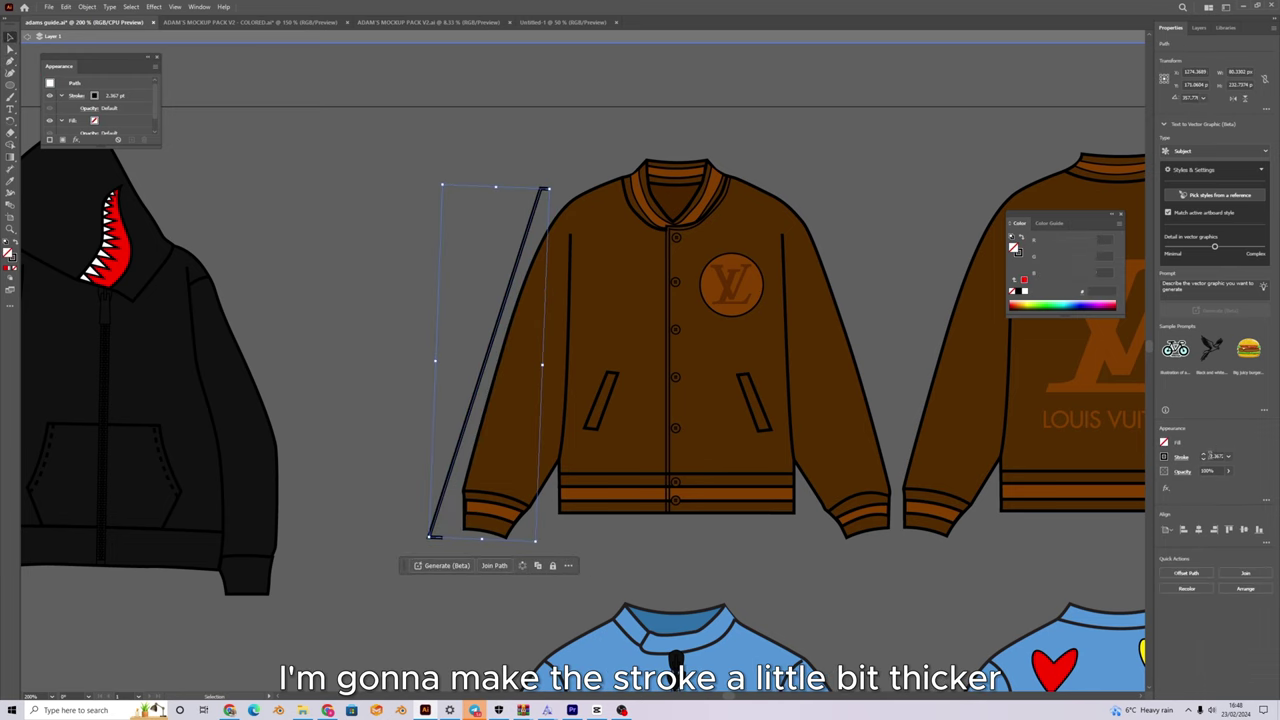
pyautogui.click(1163, 458)
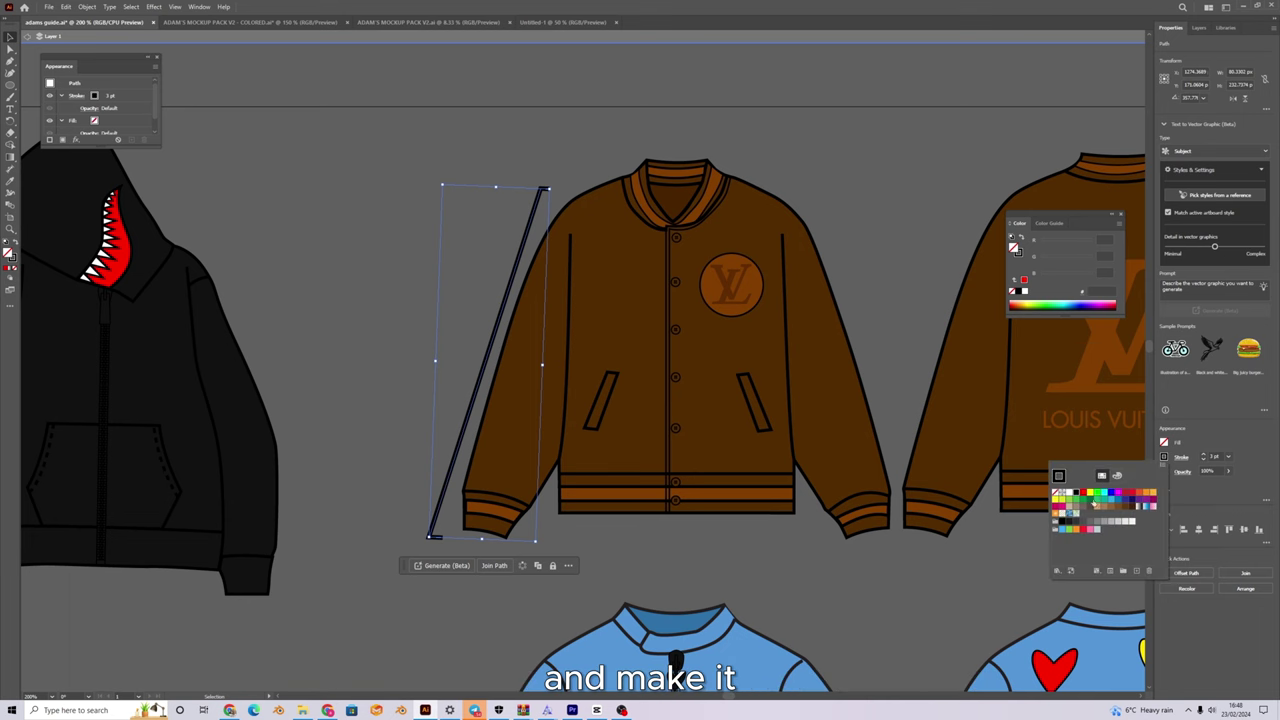
pyautogui.click(1085, 493)
pyautogui.click(905, 335)
# Add the text label "61cm -" beside the red sleeve measurement line.
pyautogui.scroll(-2, 850, 325)
pyautogui.scroll(3, 548, 316)
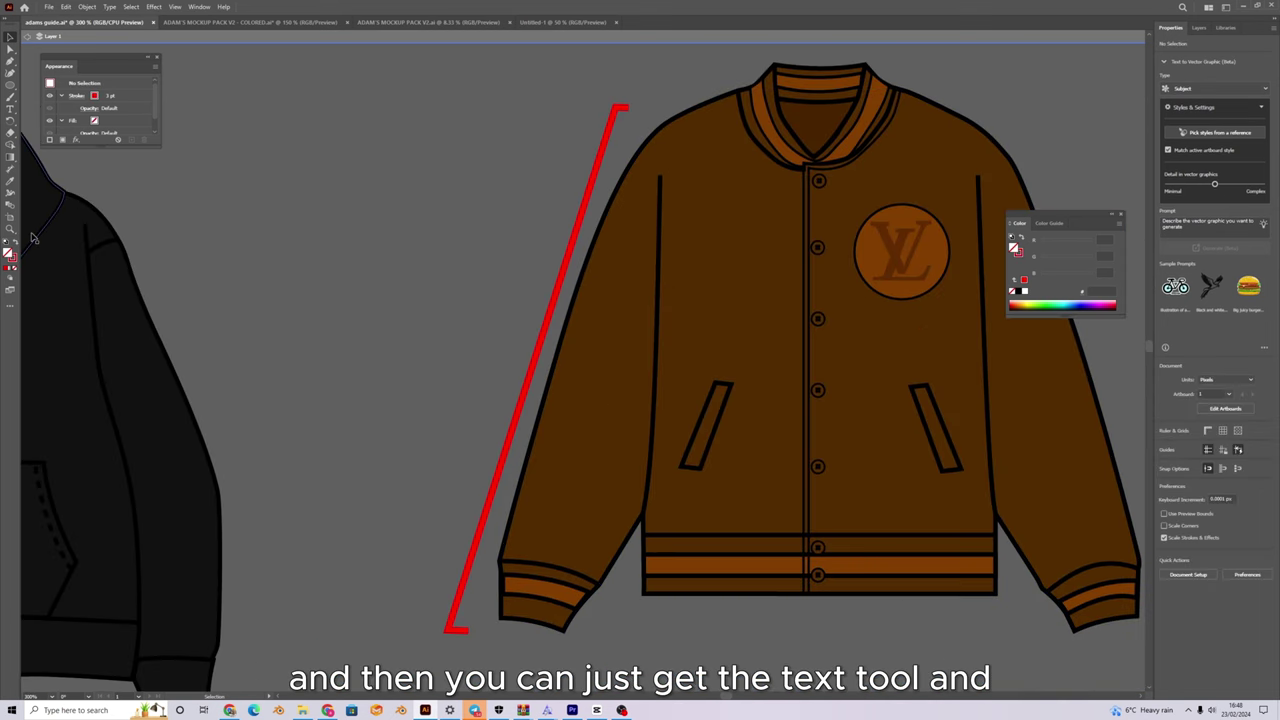
pyautogui.click(10, 112)
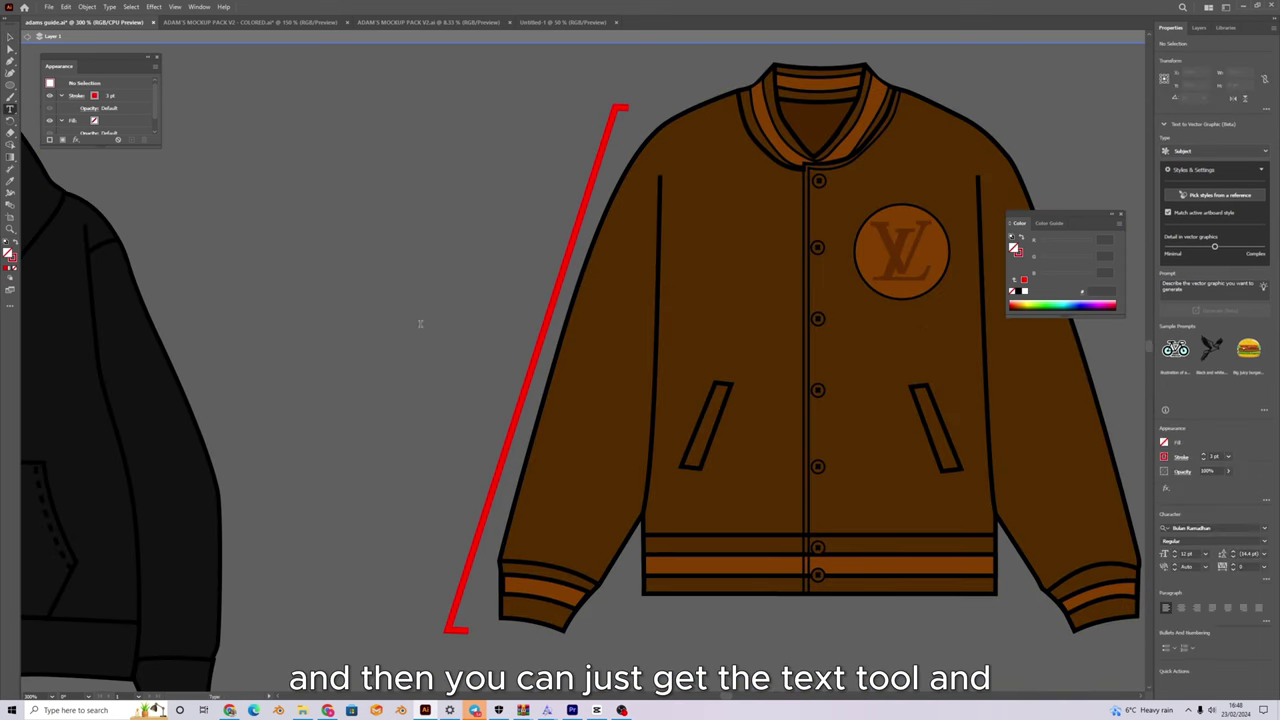
pyautogui.click(420, 320)
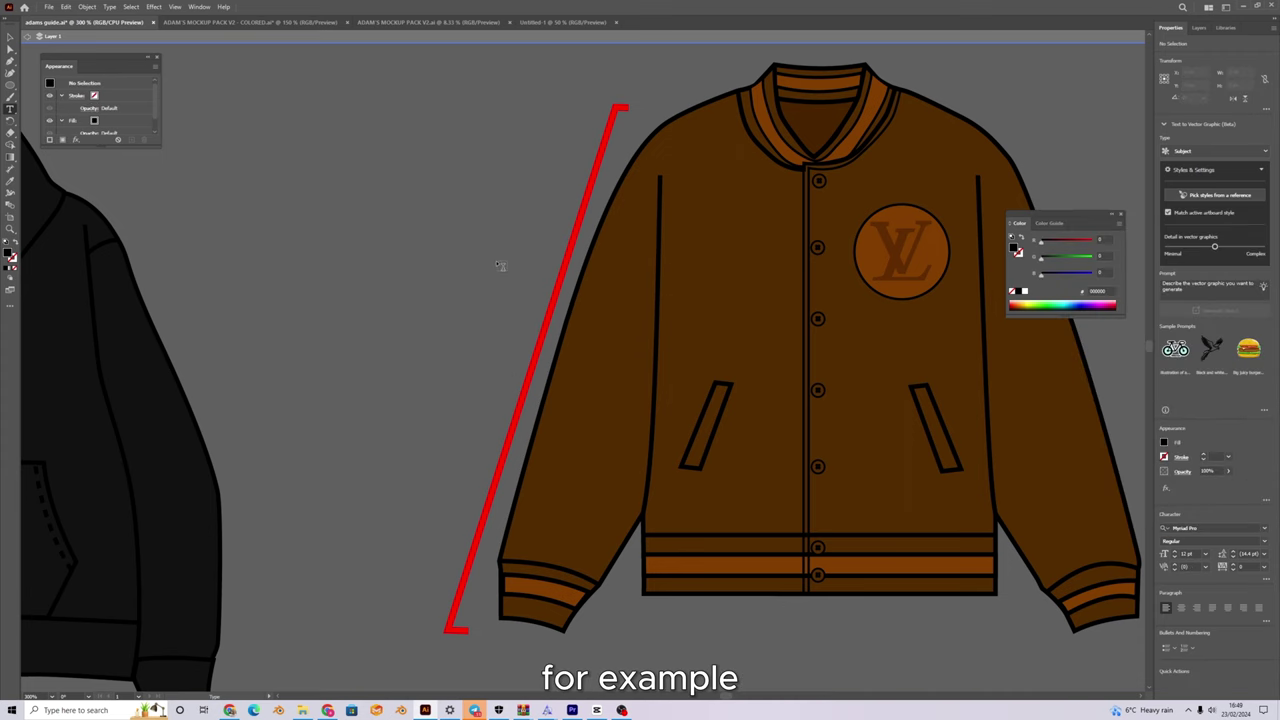
pyautogui.scroll(-1, 503, 268)
pyautogui.moveTo(503, 286); pyautogui.dragTo(565, 363)
pyautogui.press('super')
pyautogui.click(503, 303)
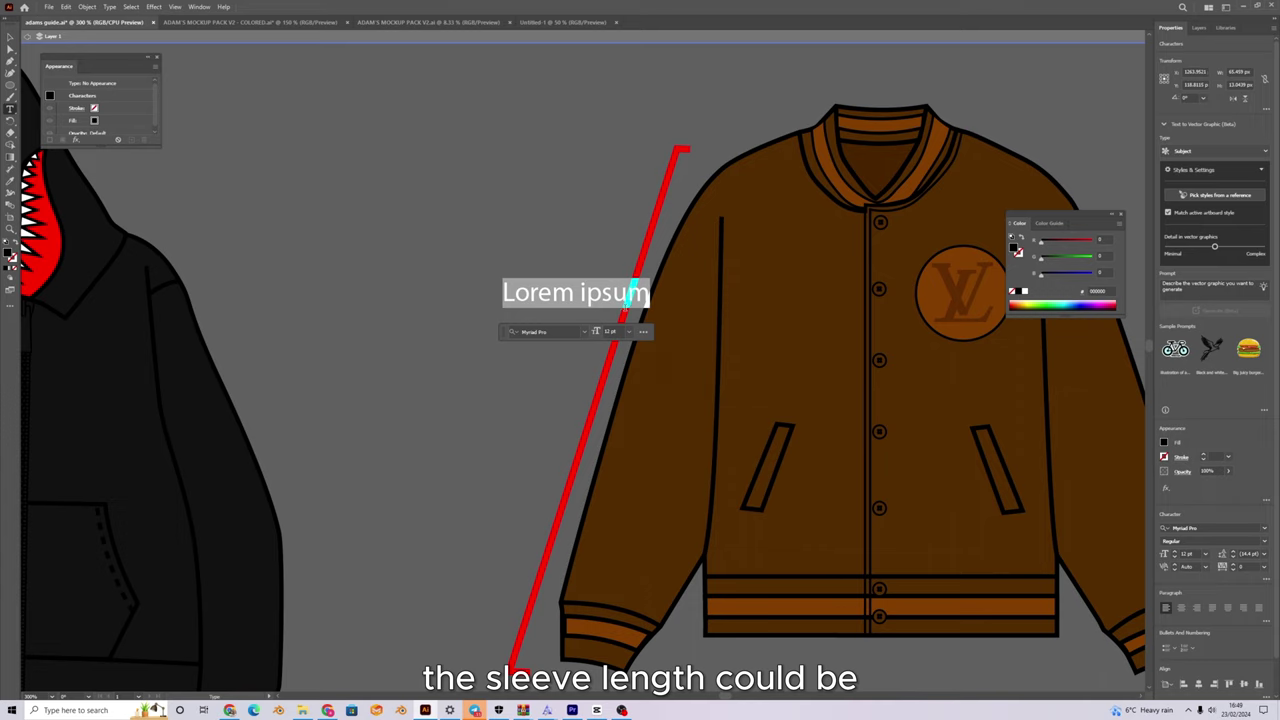
pyautogui.write('61cm -')
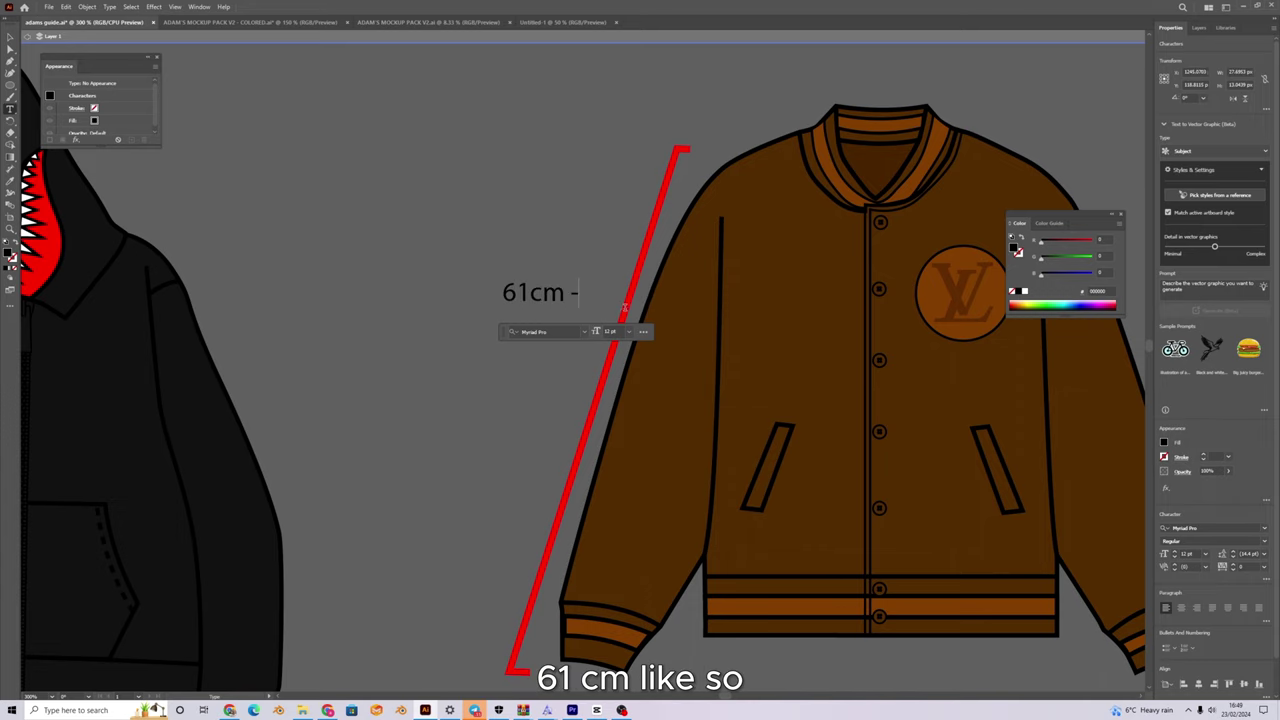
pyautogui.press('Escape')
# Move the "61cm -" label close to the middle of the sleeve measurement line.
pyautogui.moveTo(608, 237); pyautogui.dragTo(503, 320)
pyautogui.press('super')
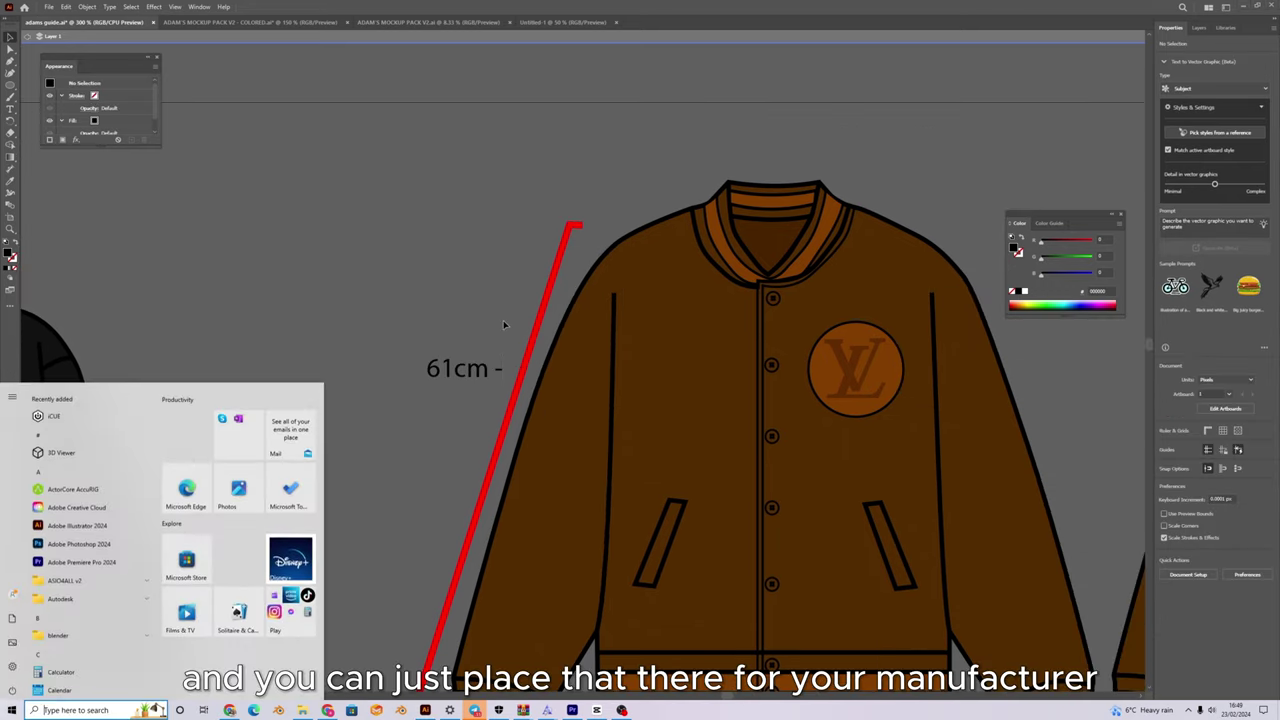
pyautogui.press('super')
pyautogui.moveTo(452, 385); pyautogui.dragTo(460, 384)
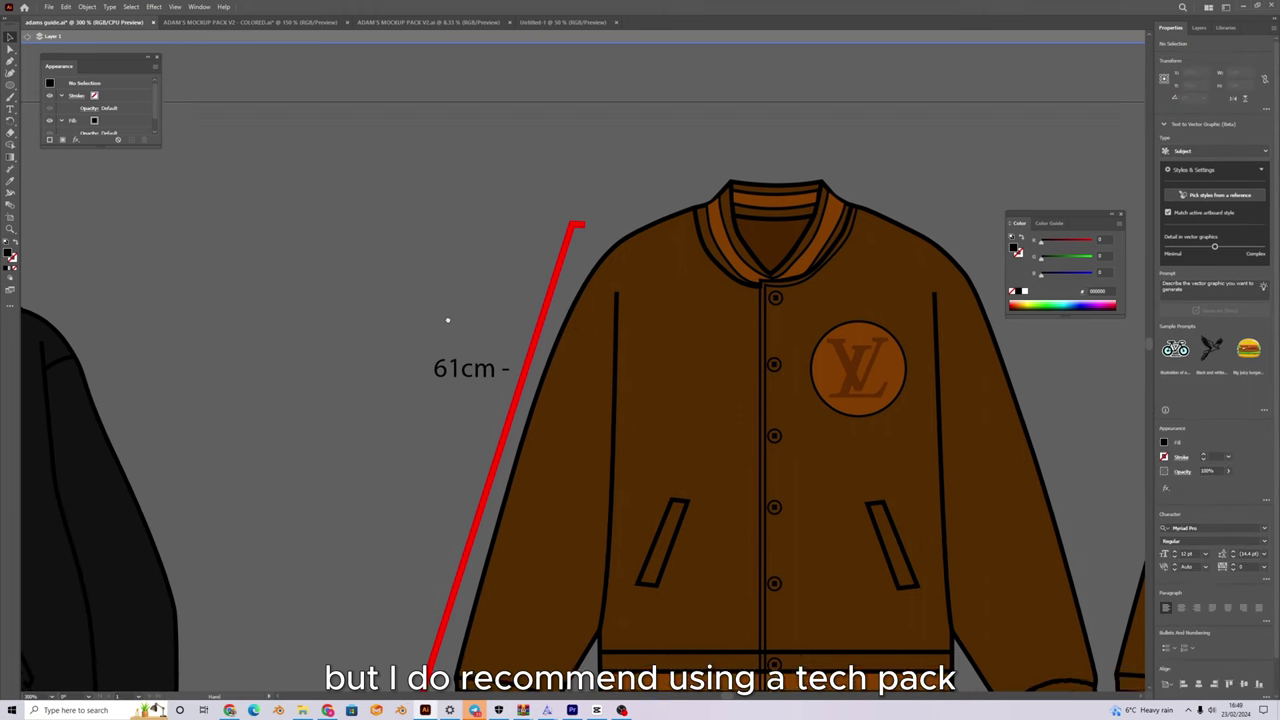
# View item #7 of the guide list, about creating the tech pack for the manufacturer.
pyautogui.hotkey('ctrl', '-')
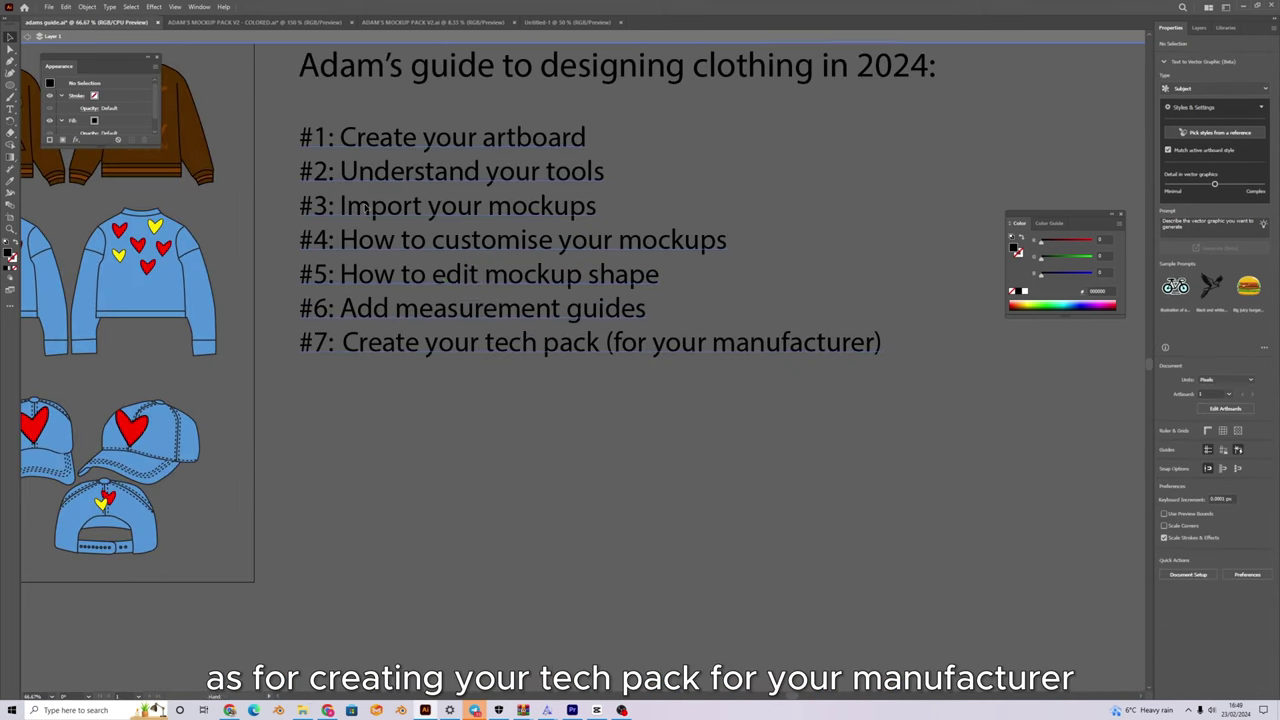
pyautogui.scroll(1, 503, 287)
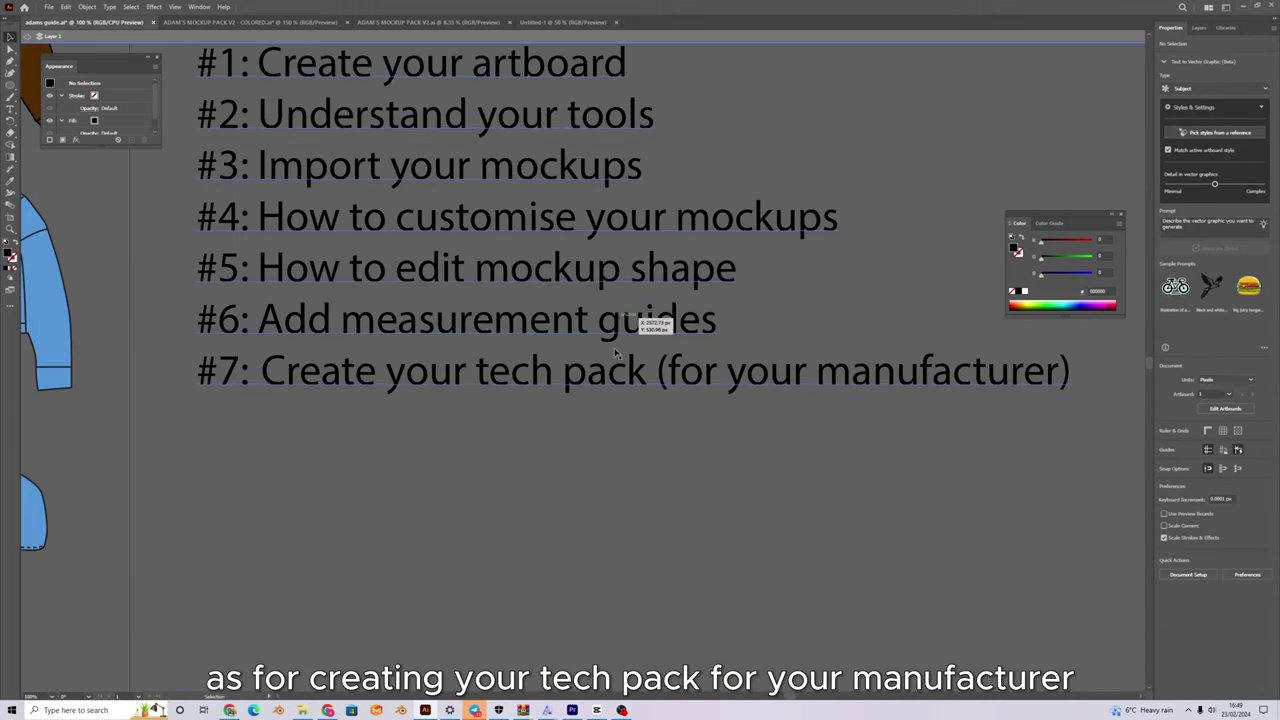
pyautogui.click(398, 383)
pyautogui.doubleClick(405, 372)
pyautogui.moveTo(250, 370); pyautogui.dragTo(1062, 400)
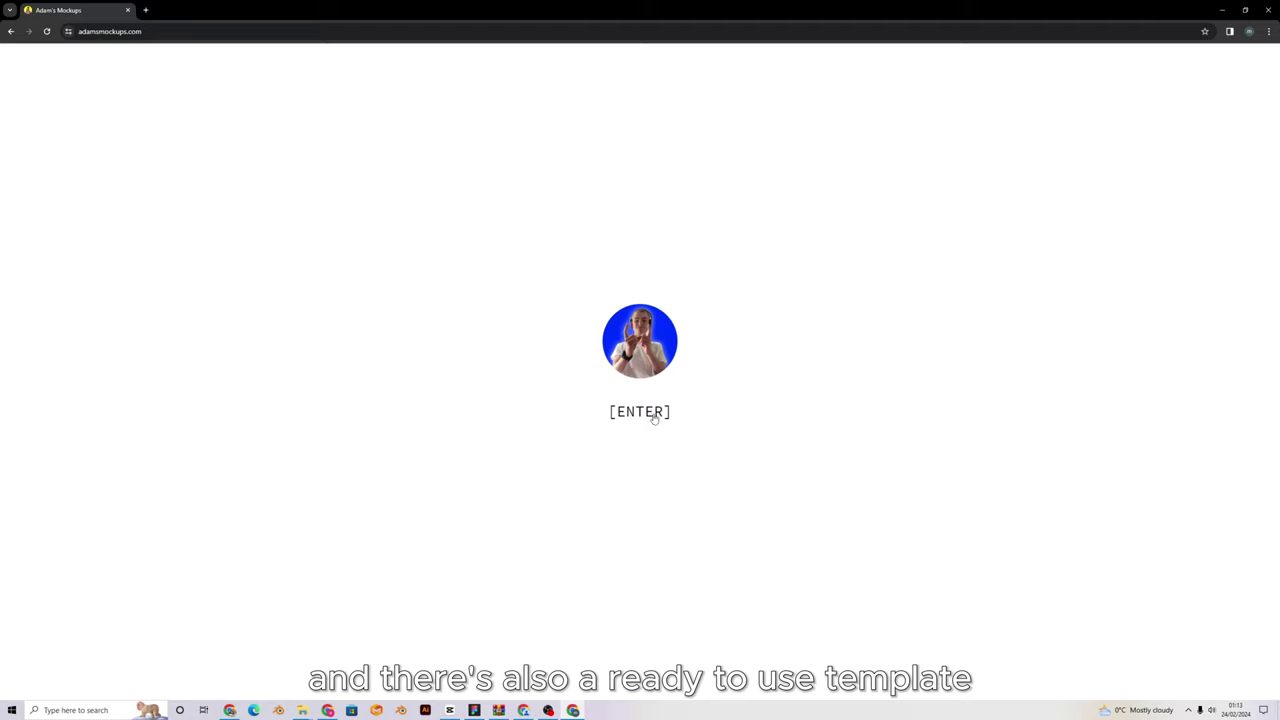
# Enter the adamsmockups.com store in the browser and examine the product page of the 10-page tech pack template.
pyautogui.click(654, 418)
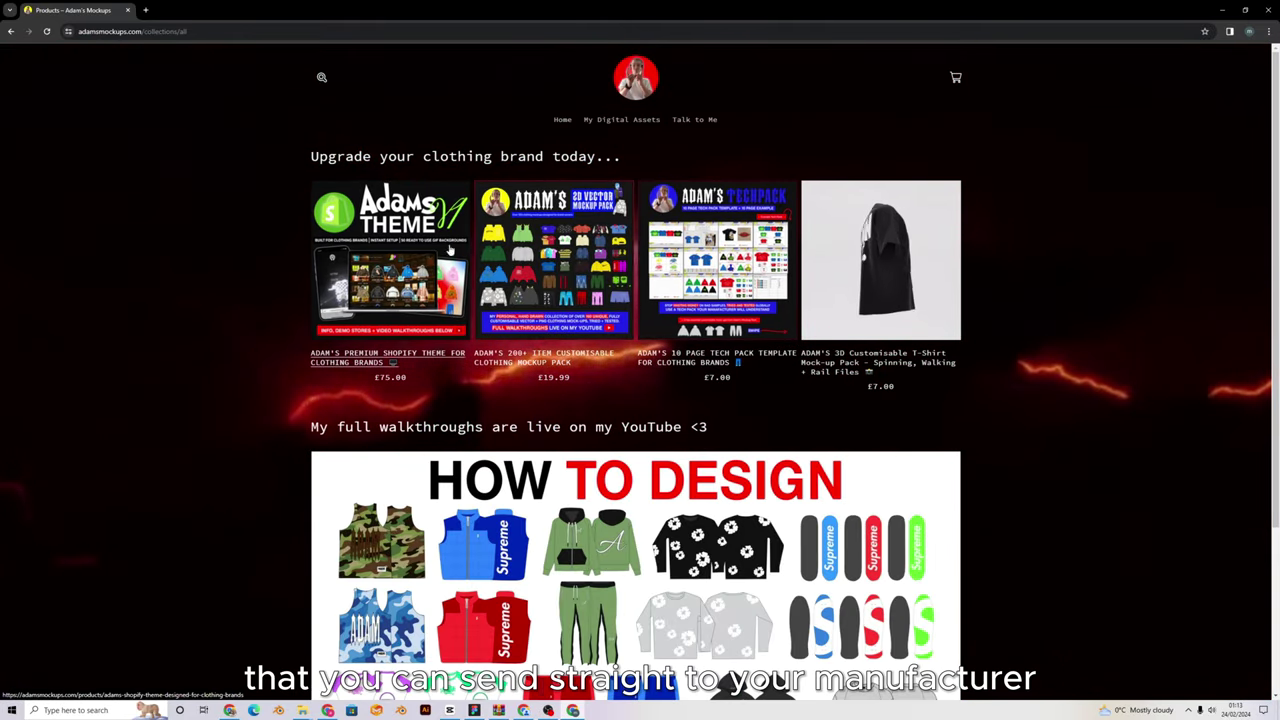
pyautogui.click(733, 255)
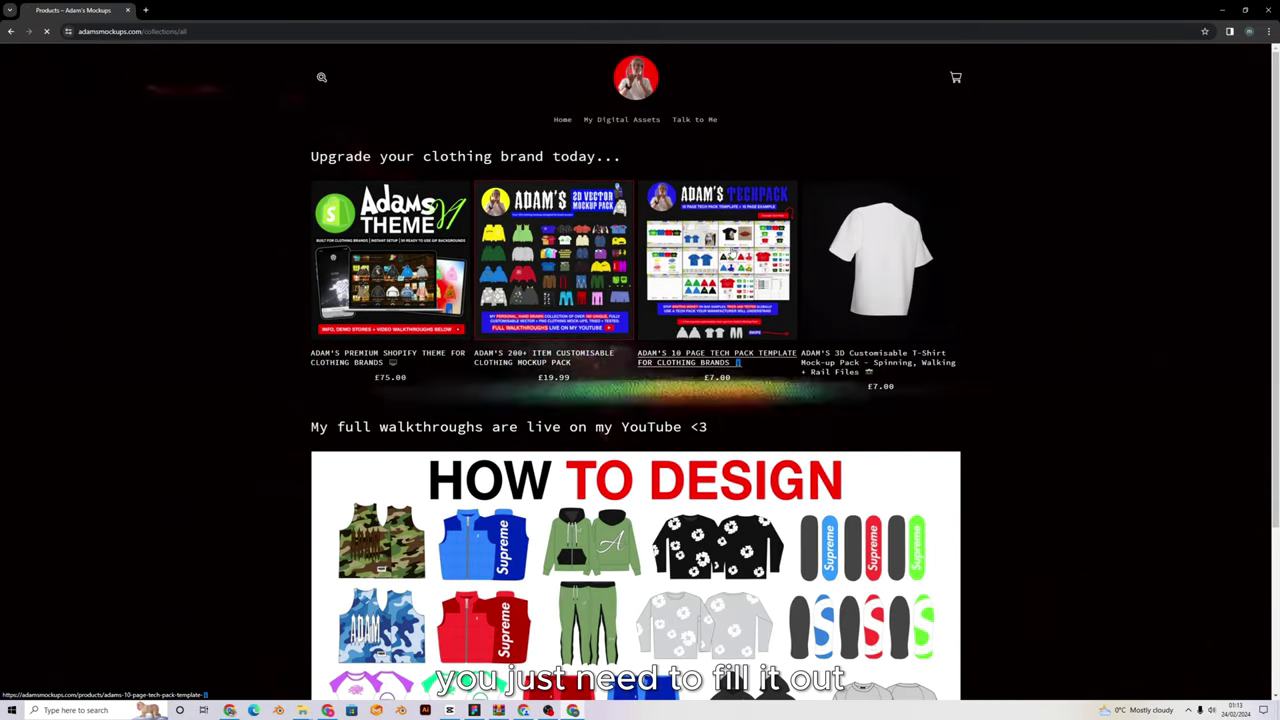
pyautogui.scroll(-5, 793, 228)
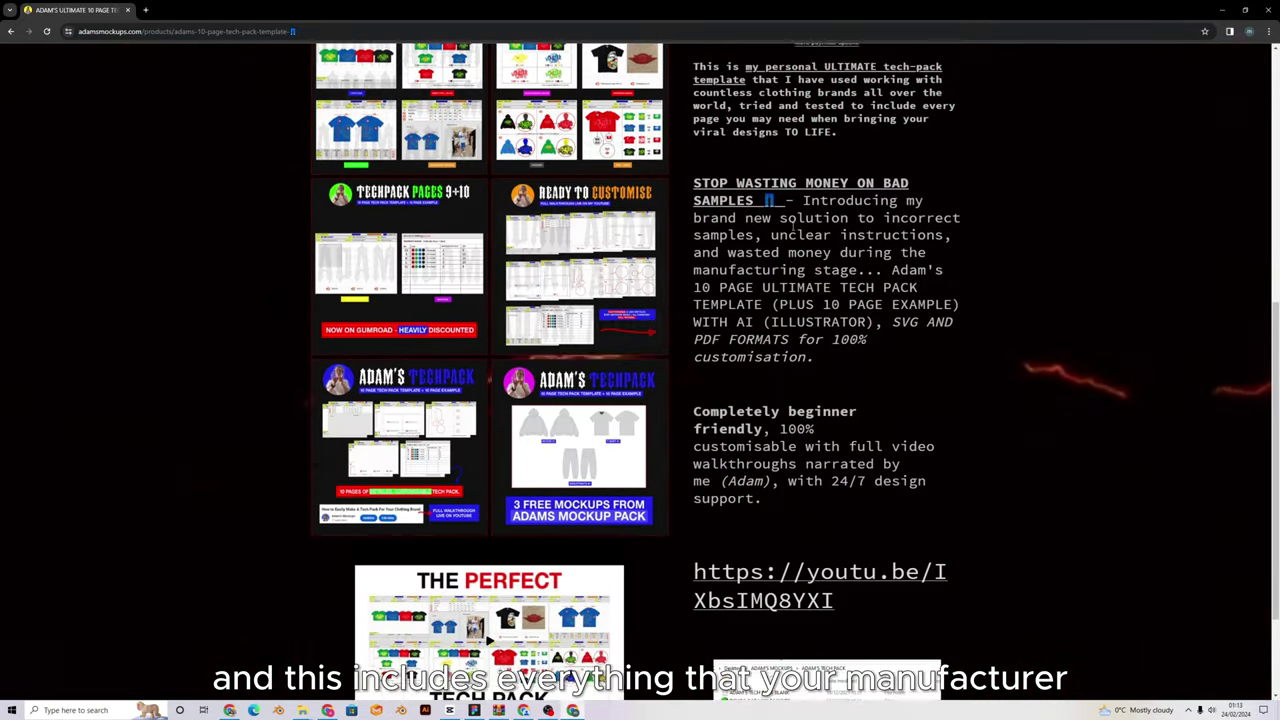
pyautogui.scroll(-2, 793, 228)
pyautogui.scroll(5, 720, 173)
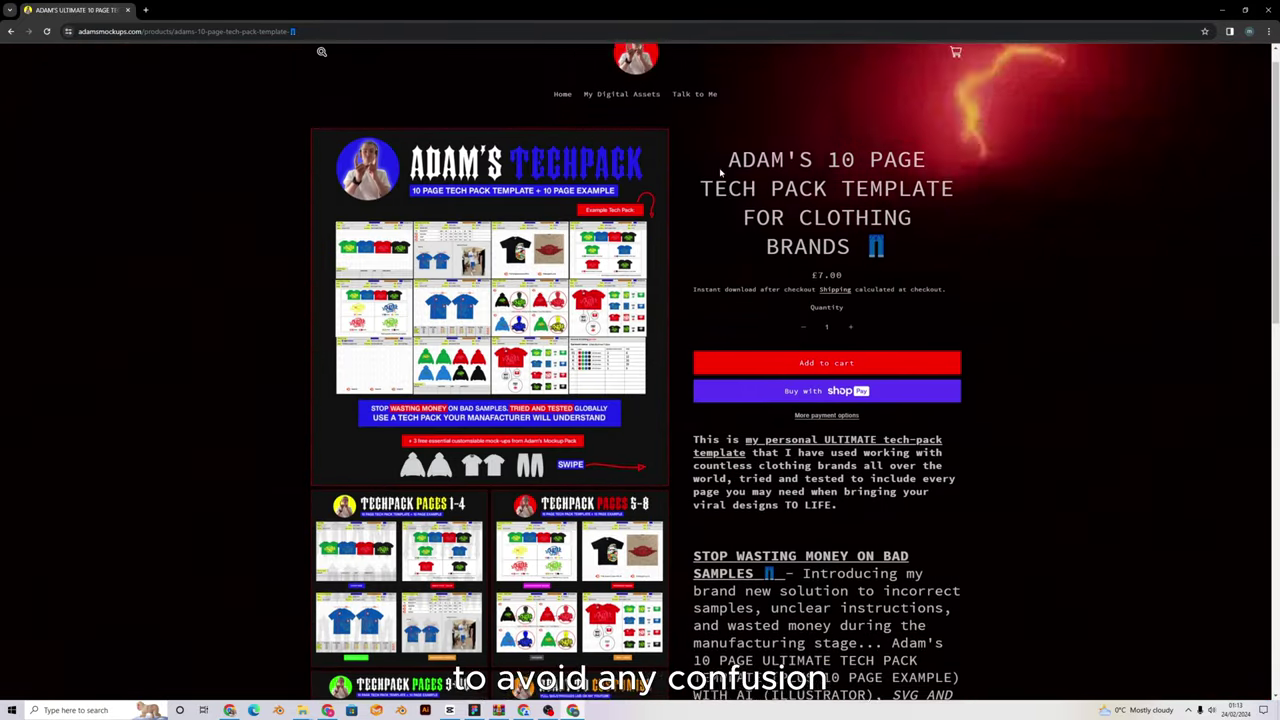
pyautogui.scroll(-3, 720, 173)
pyautogui.scroll(4, 656, 152)
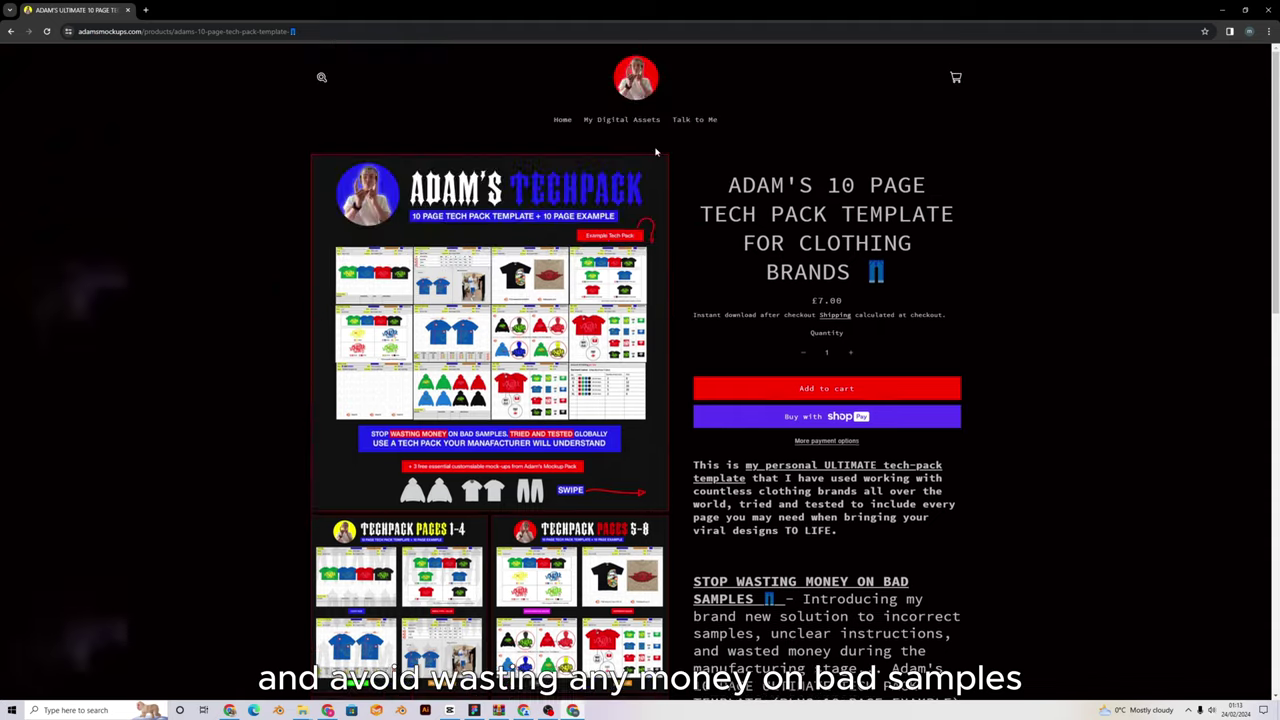
# Open the product page of the 200+ item customisable clothing mockup pack from the store's digital assets.
pyautogui.click(621, 119)
pyautogui.click(547, 258)
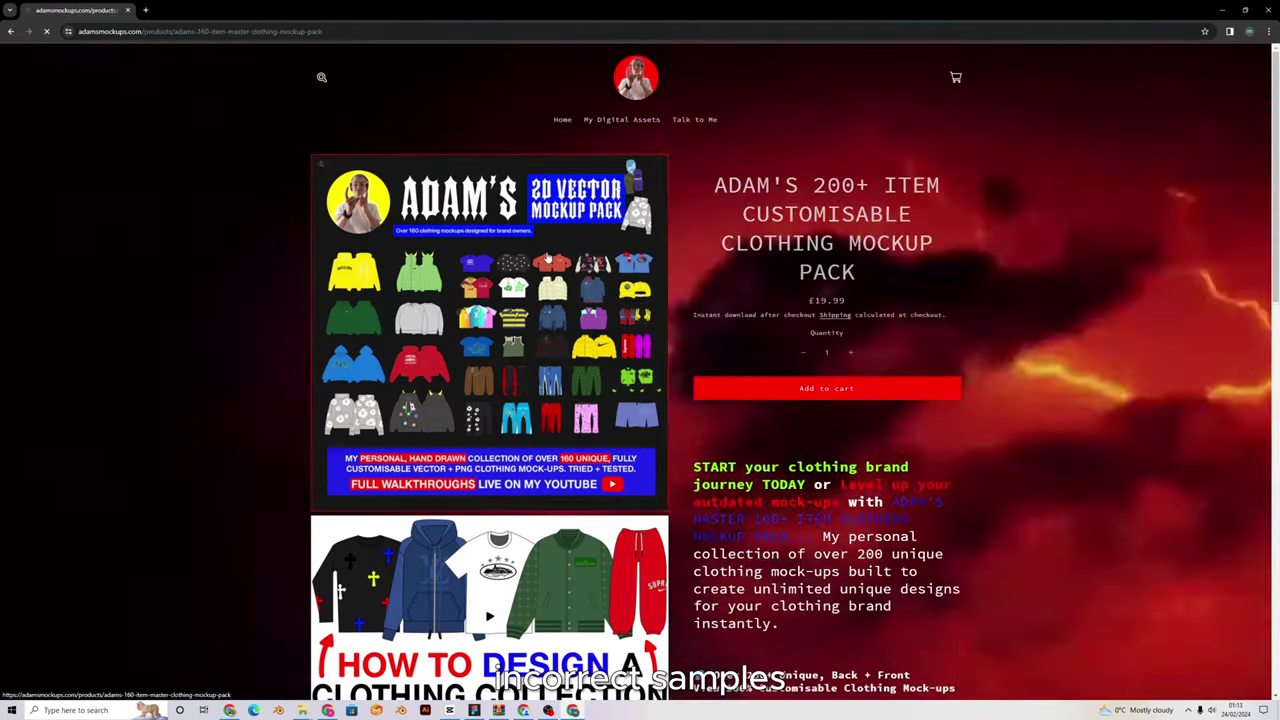